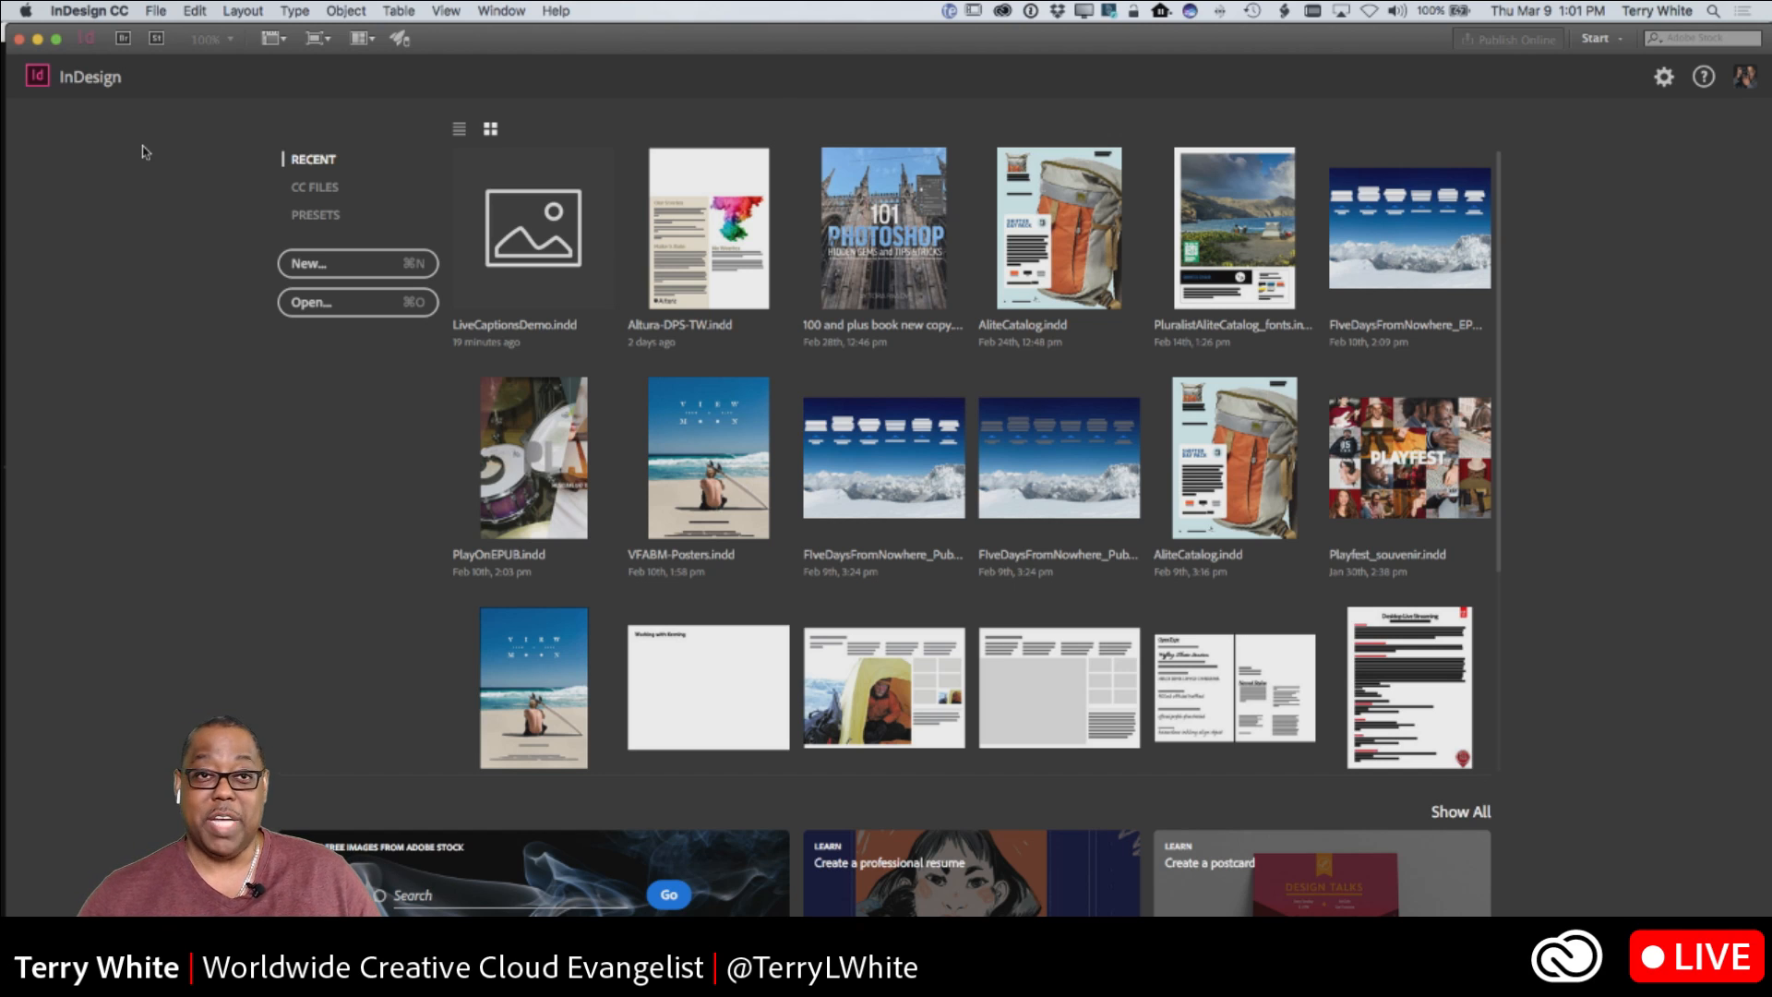
Start a new Letter-size print document with 2 pages in landscape orientation
click(331, 259)
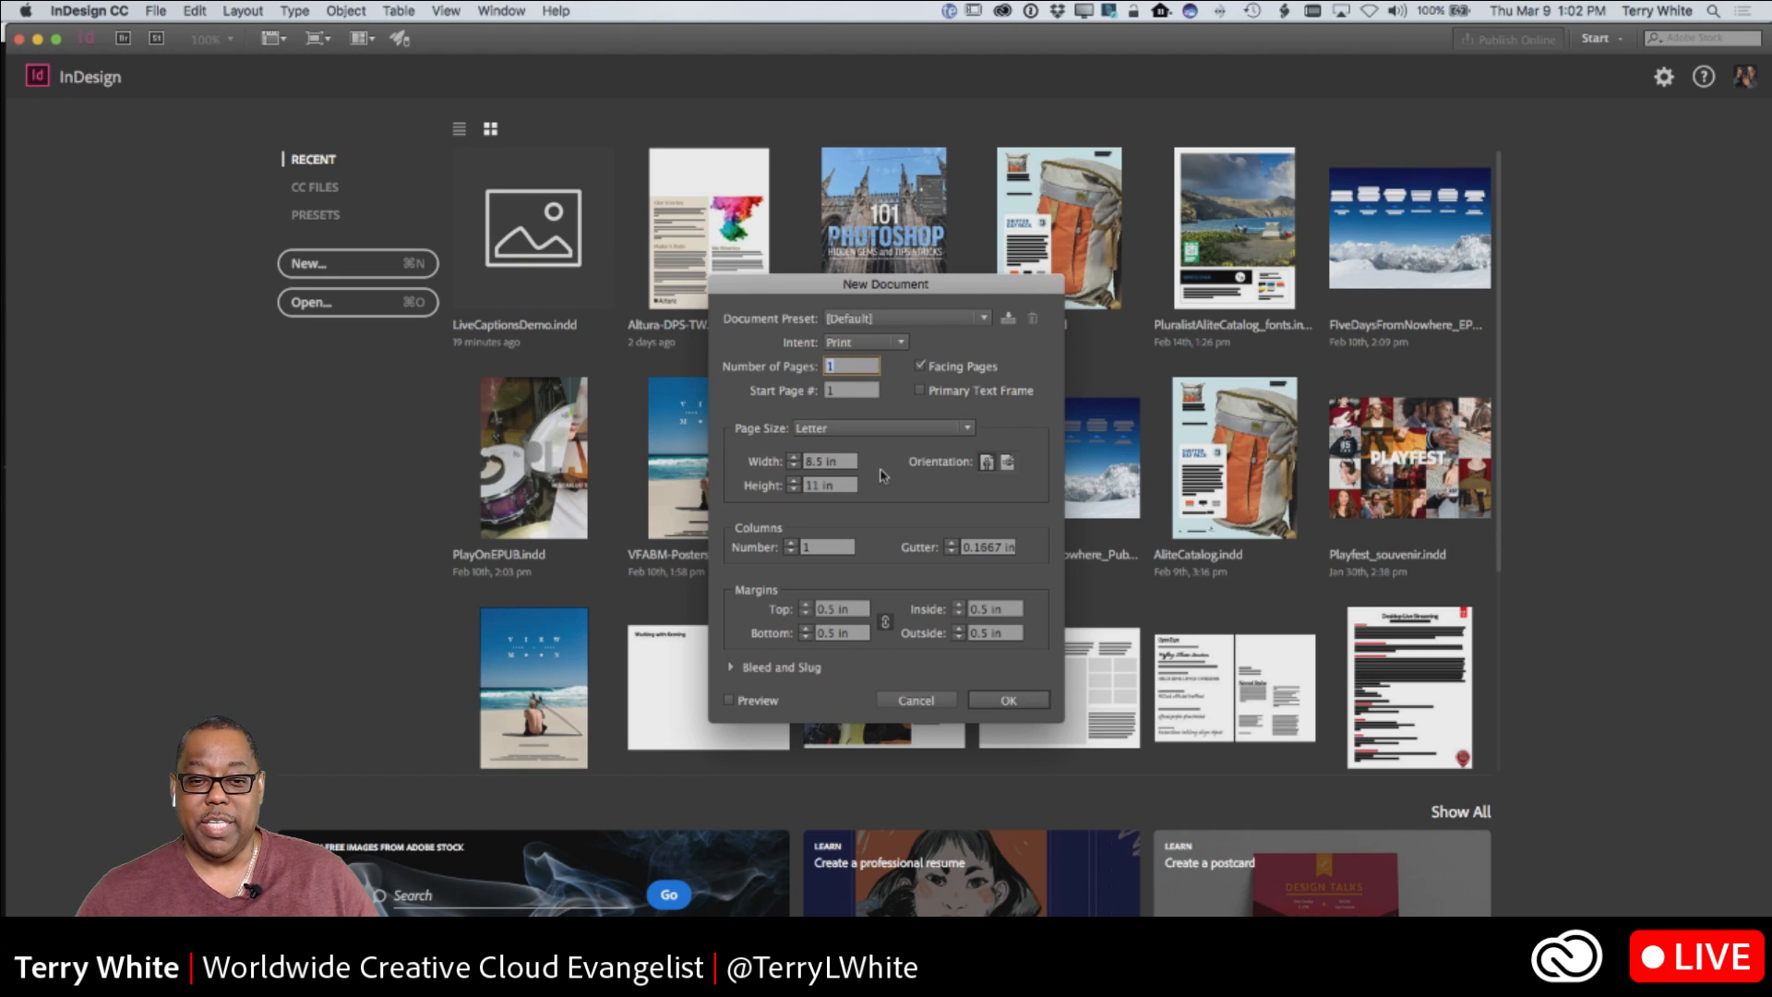
text(2)
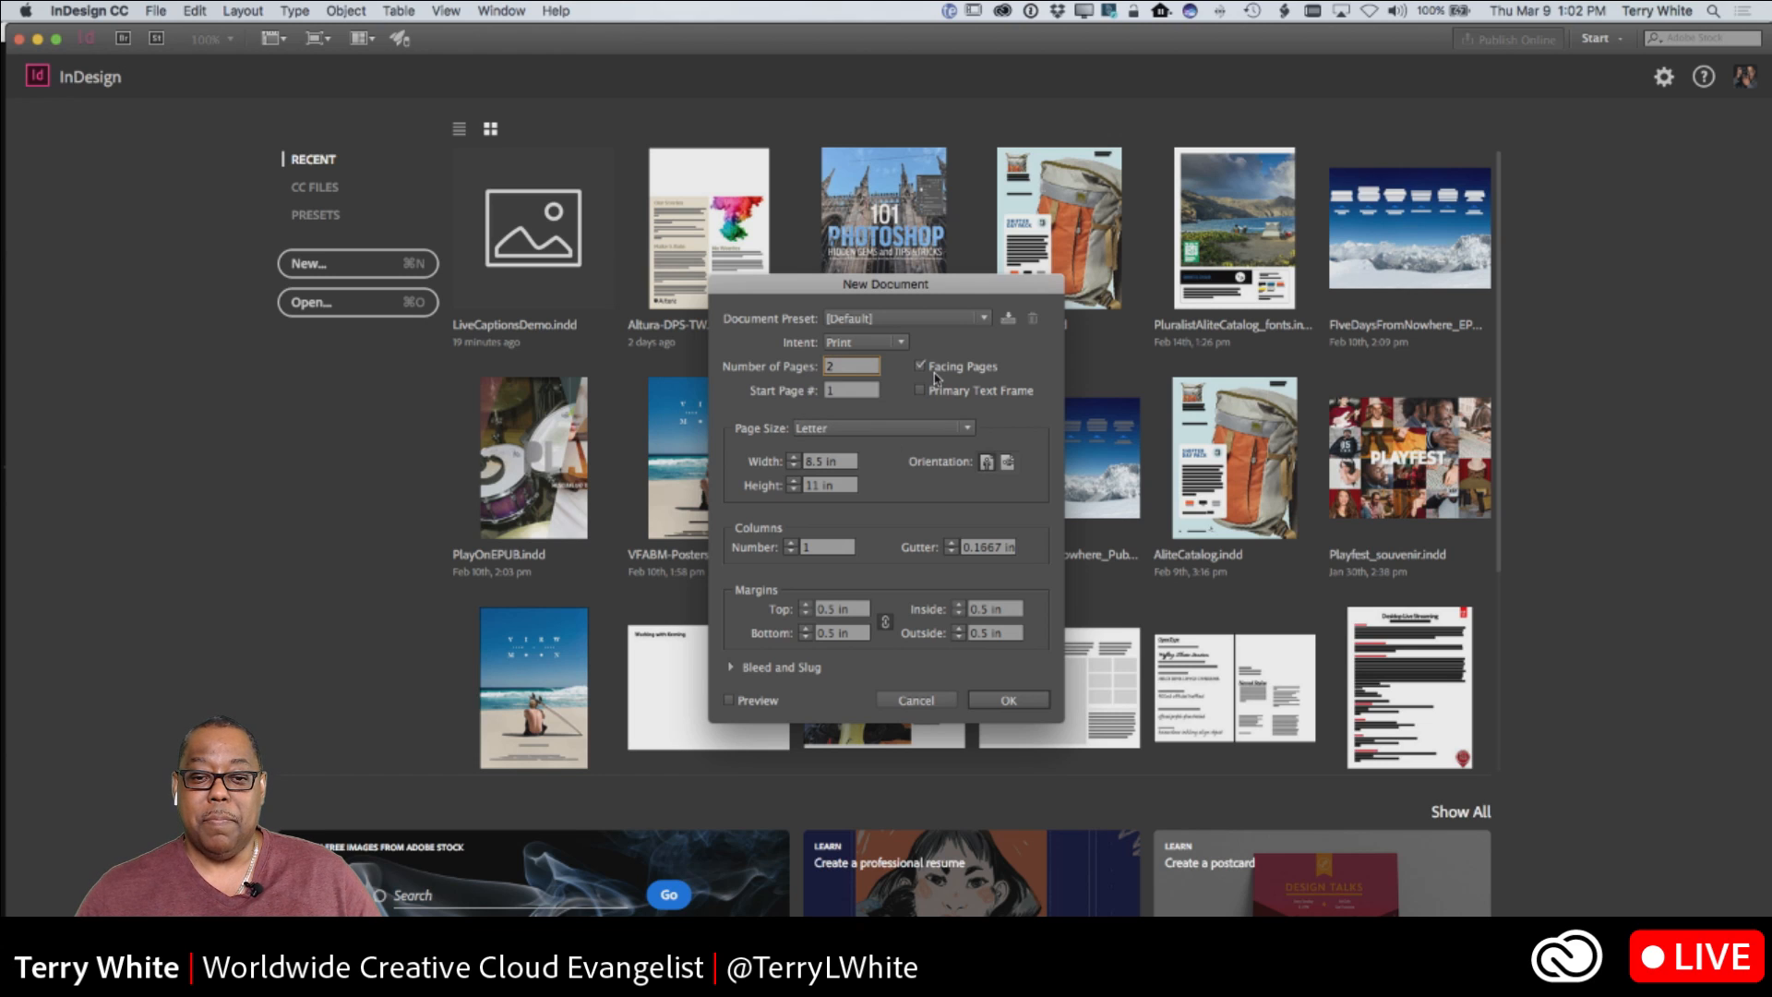
click(1007, 463)
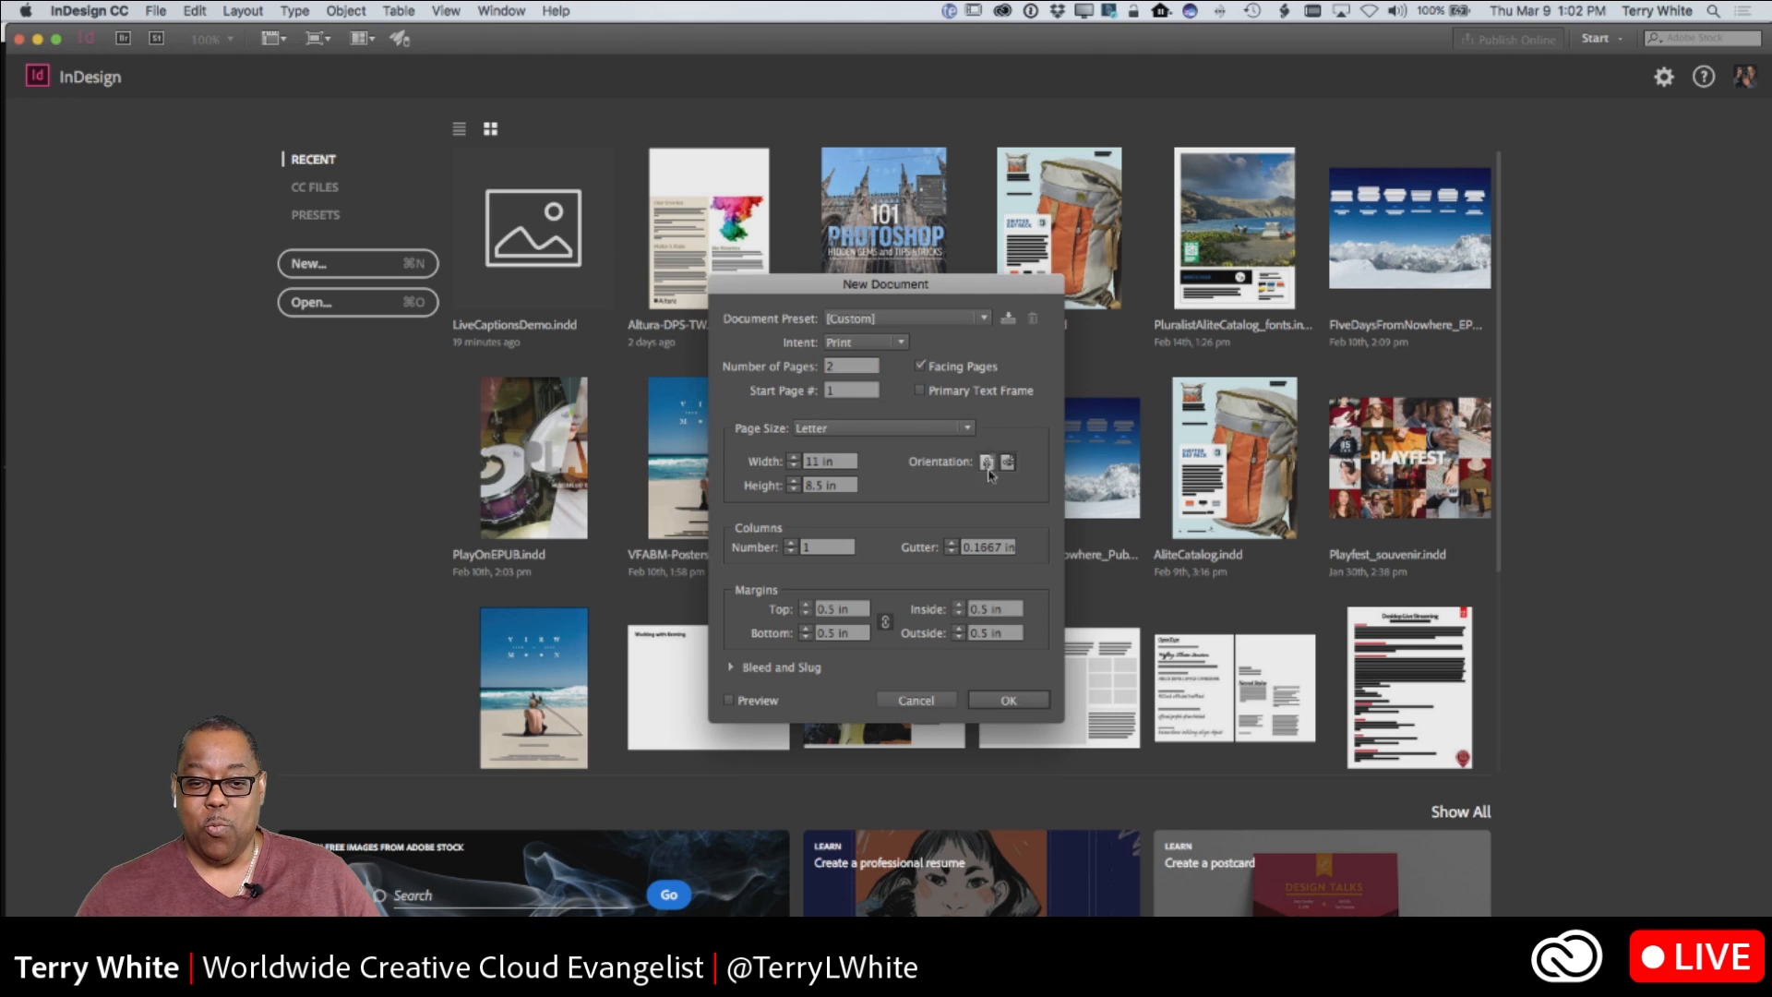
Set the new document to 2 columns with a 0.5 in gutter
click(831, 549)
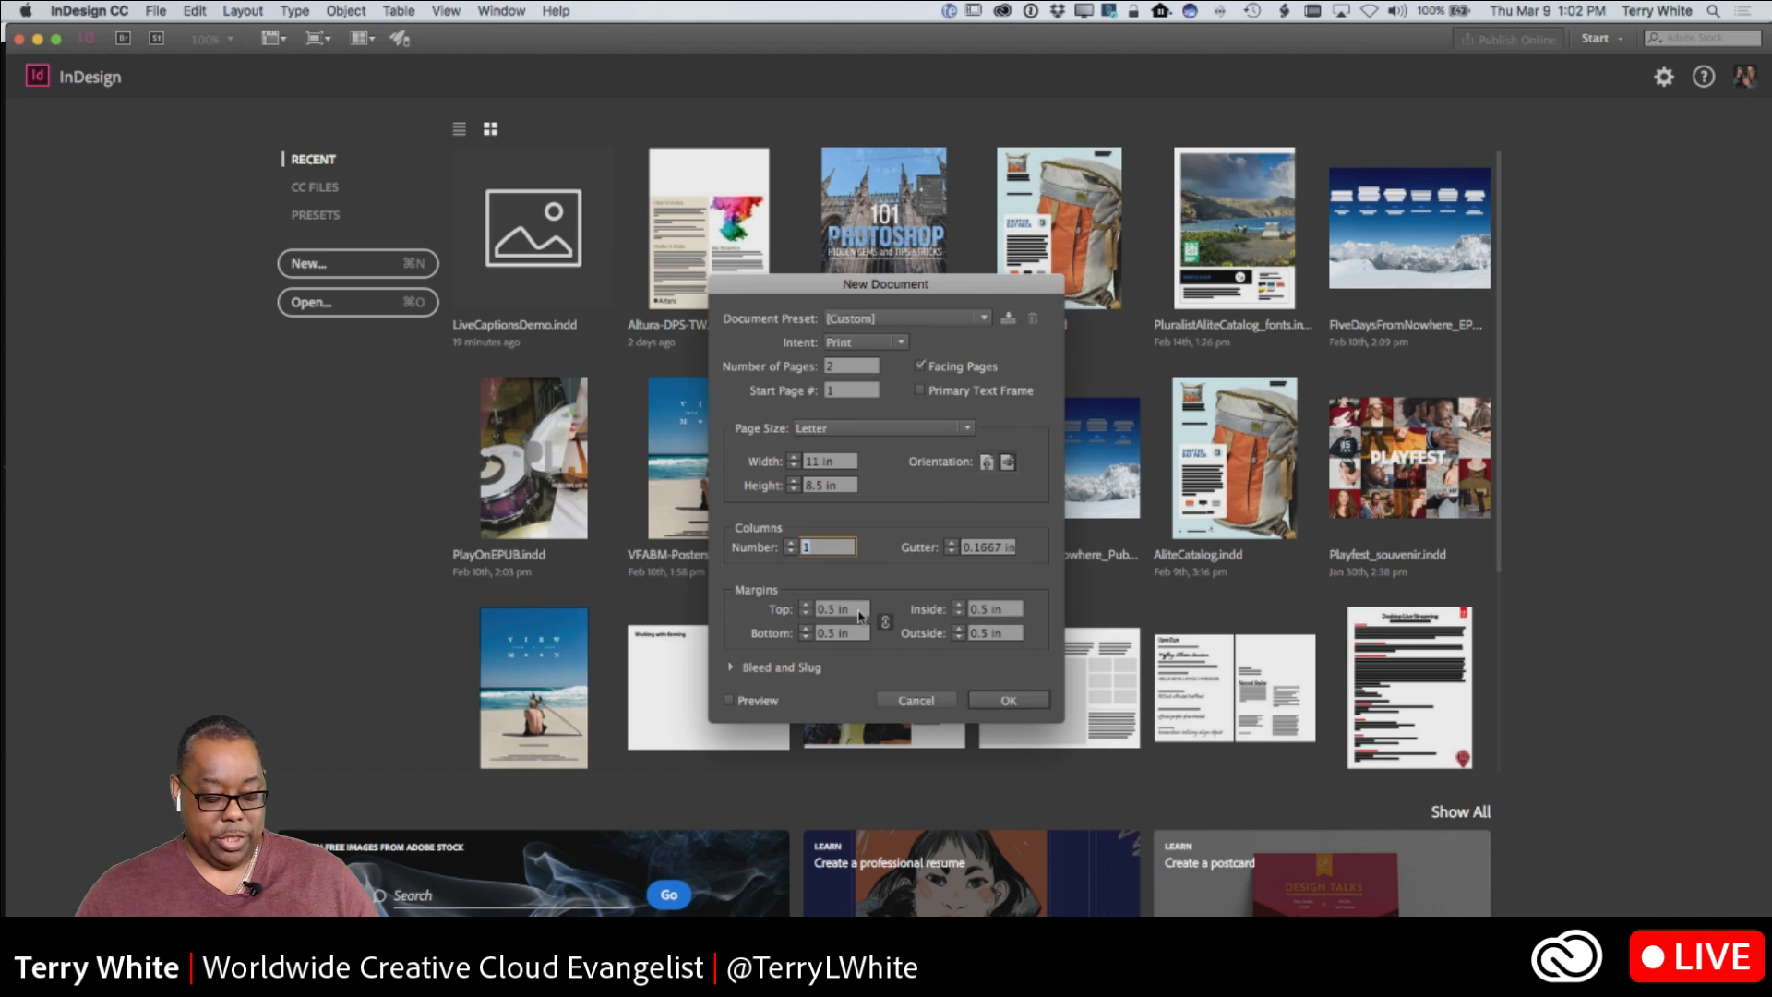
text(2)
click(965, 552)
text(.5)
key(Tab)
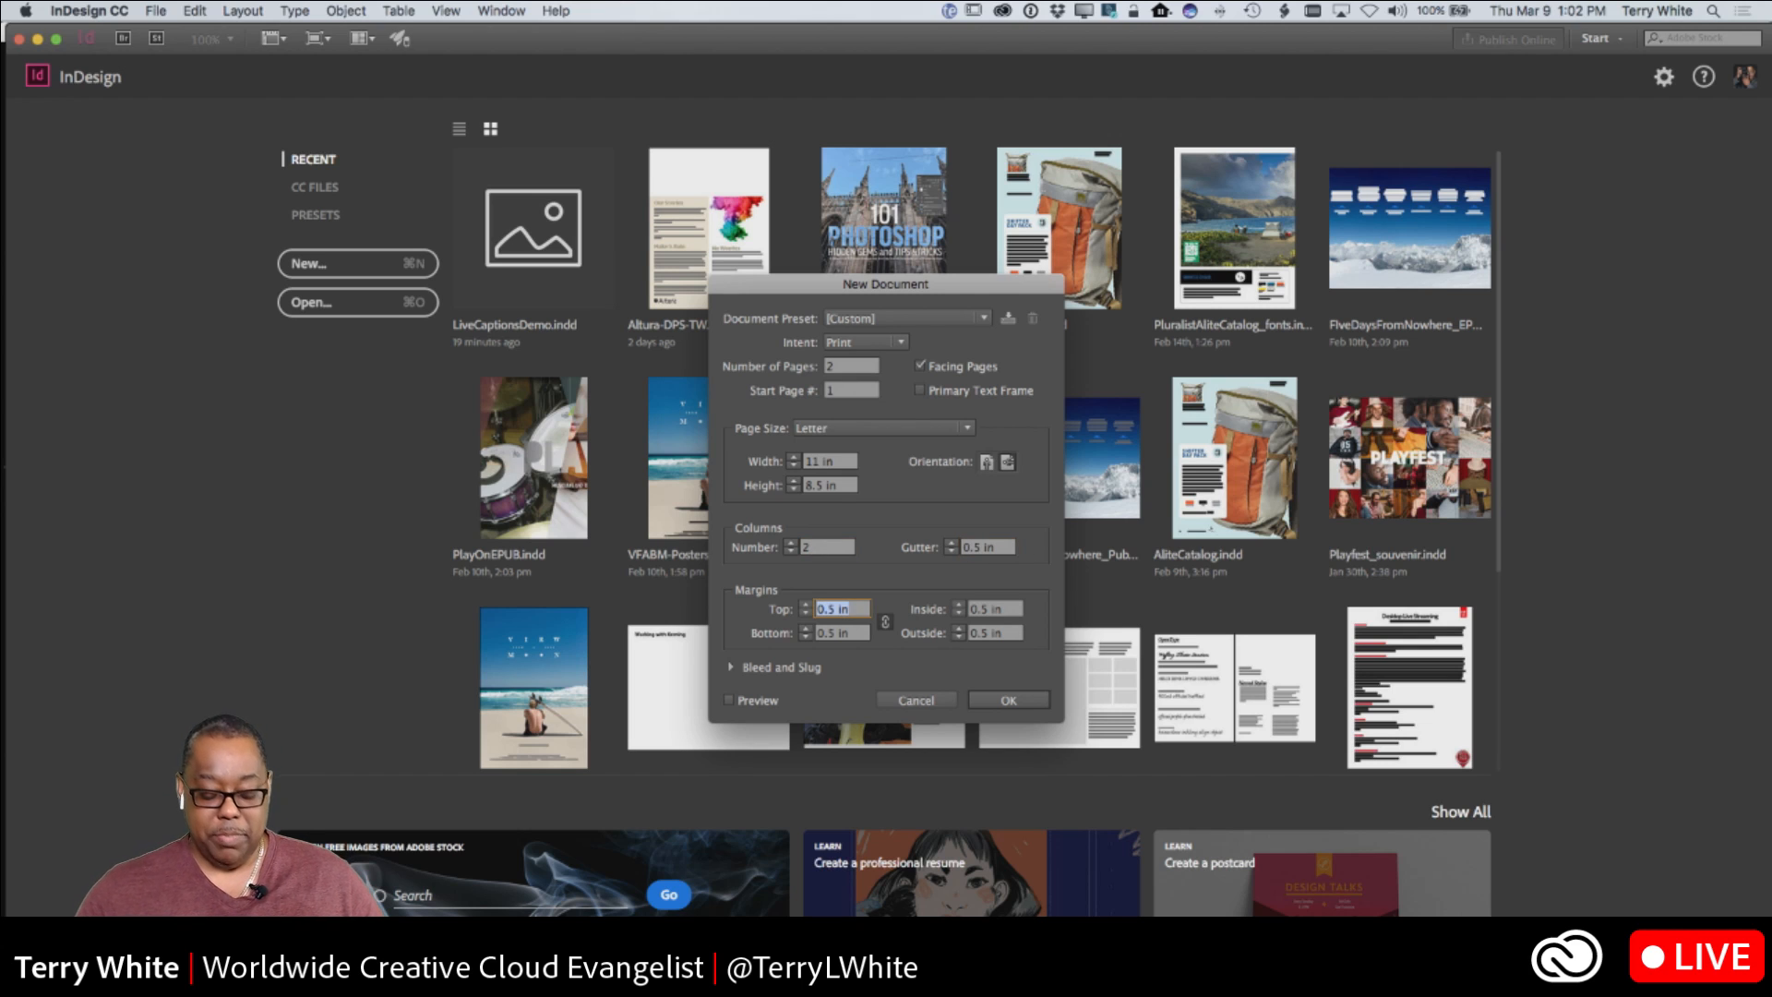
Set all four margins to 0.25 in and create the document
text(.2)
key(Tab)
key(shift+Tab)
key(BackSpace)
key(Tab)
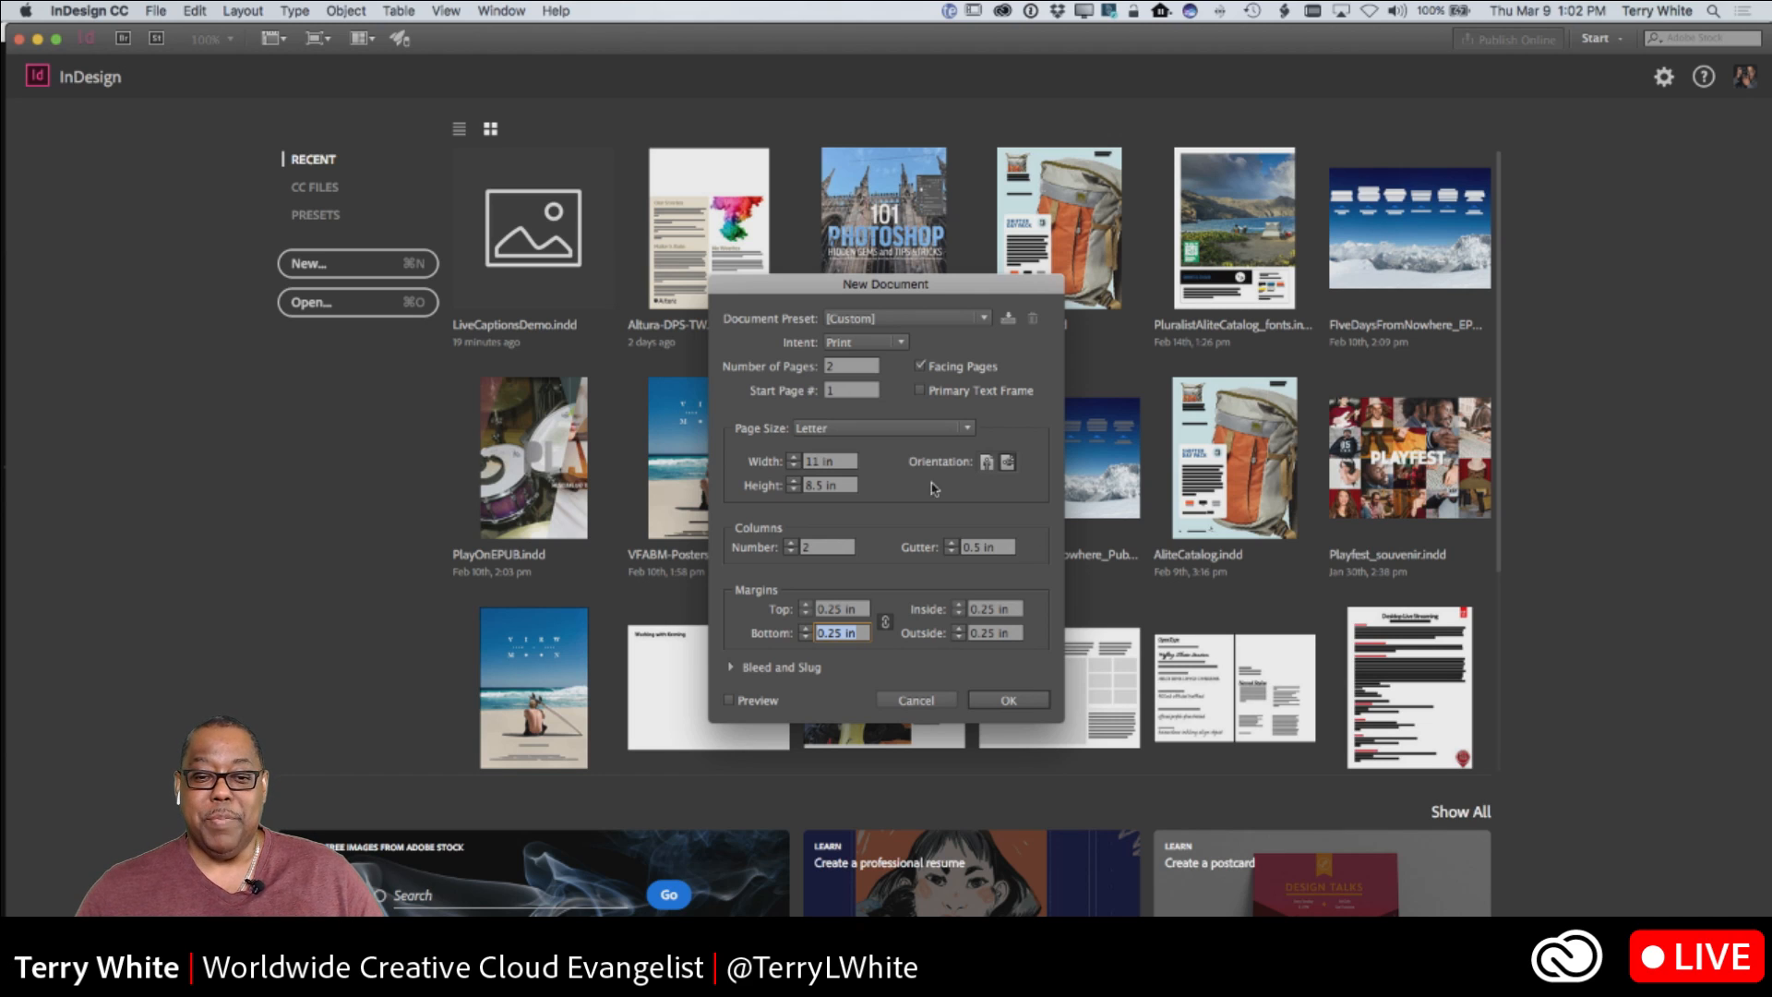
click(1006, 701)
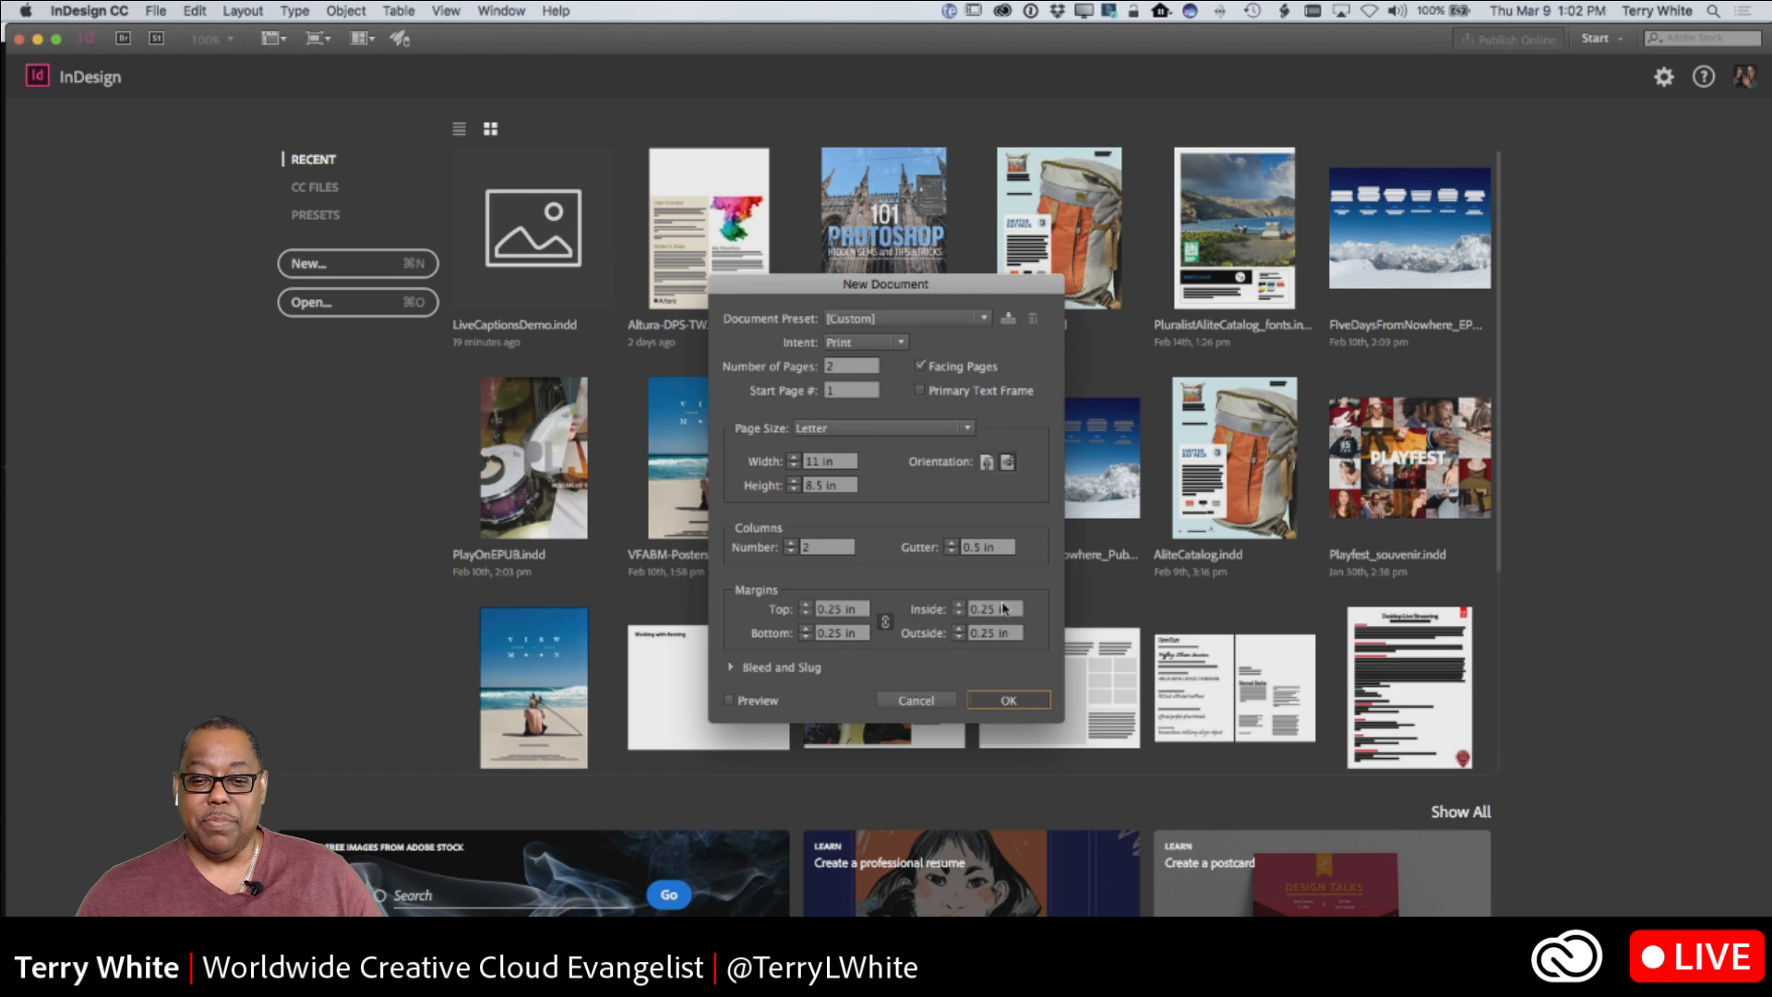
key(Return)
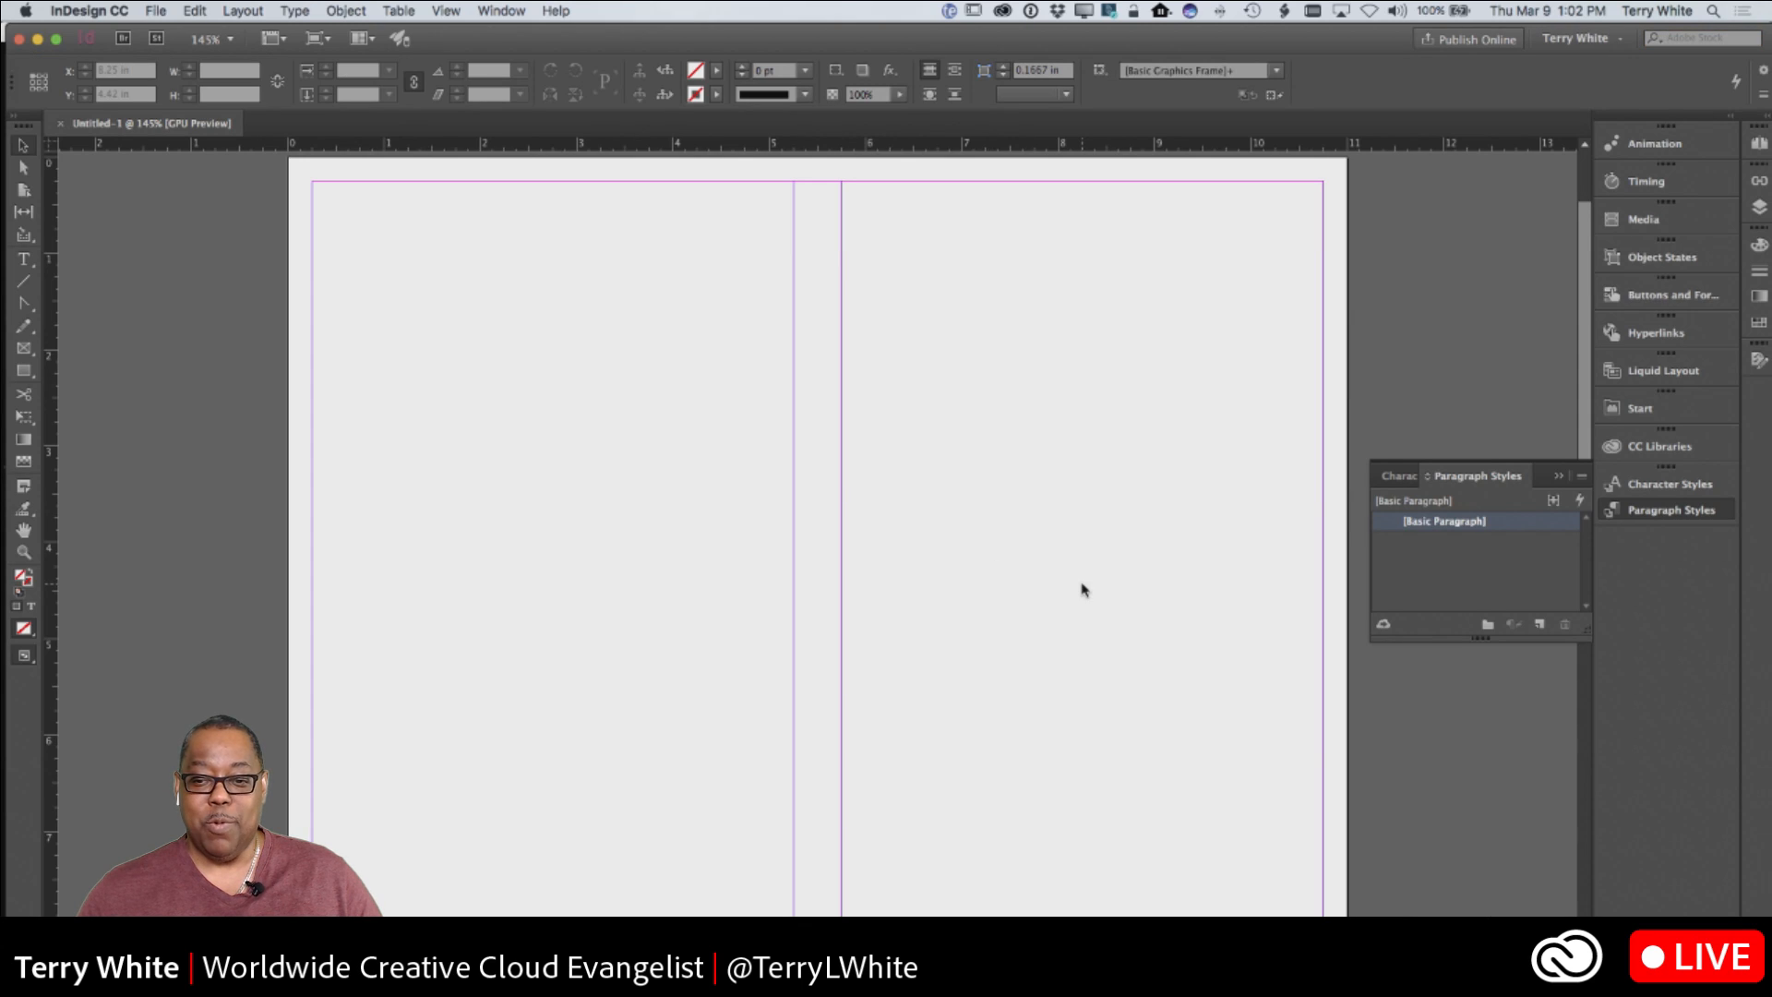
Look over both blank pages with their margin and column guides
scroll(1083, 589, down, 10)
scroll(1084, 590, up, 9)
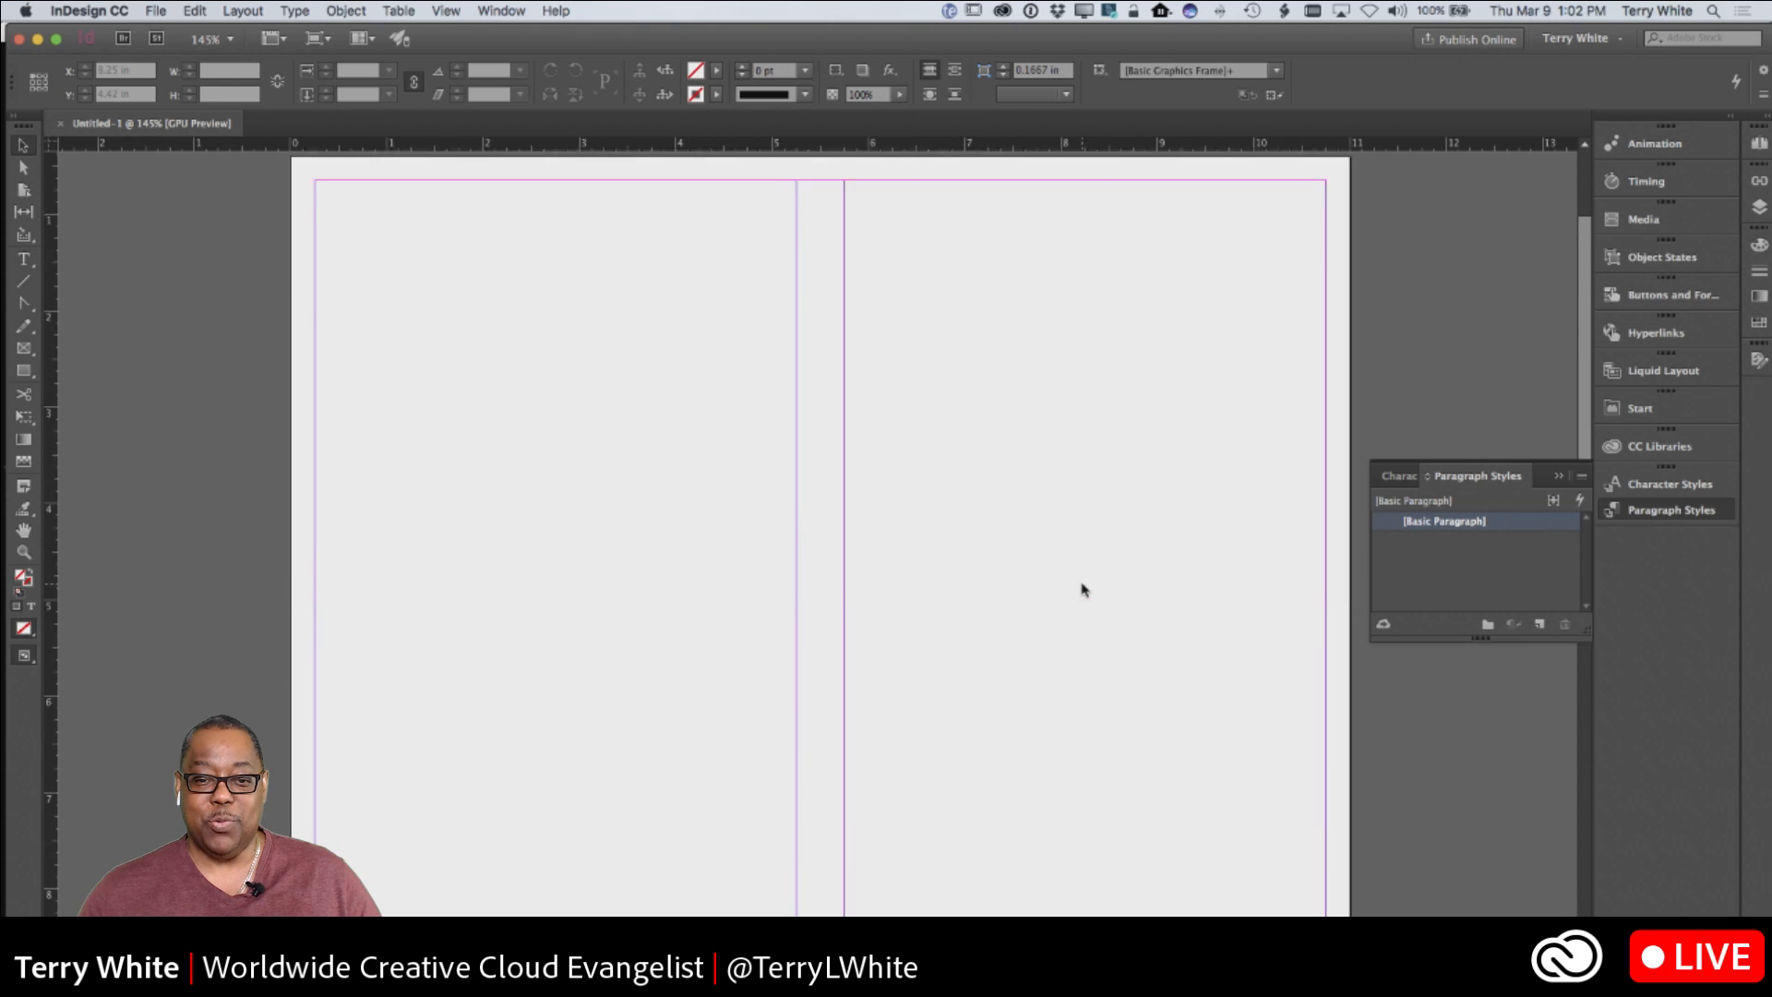
scroll(1084, 589, up, 4)
scroll(1084, 590, down, 8)
scroll(1084, 590, left, 7)
scroll(1083, 590, down, 10)
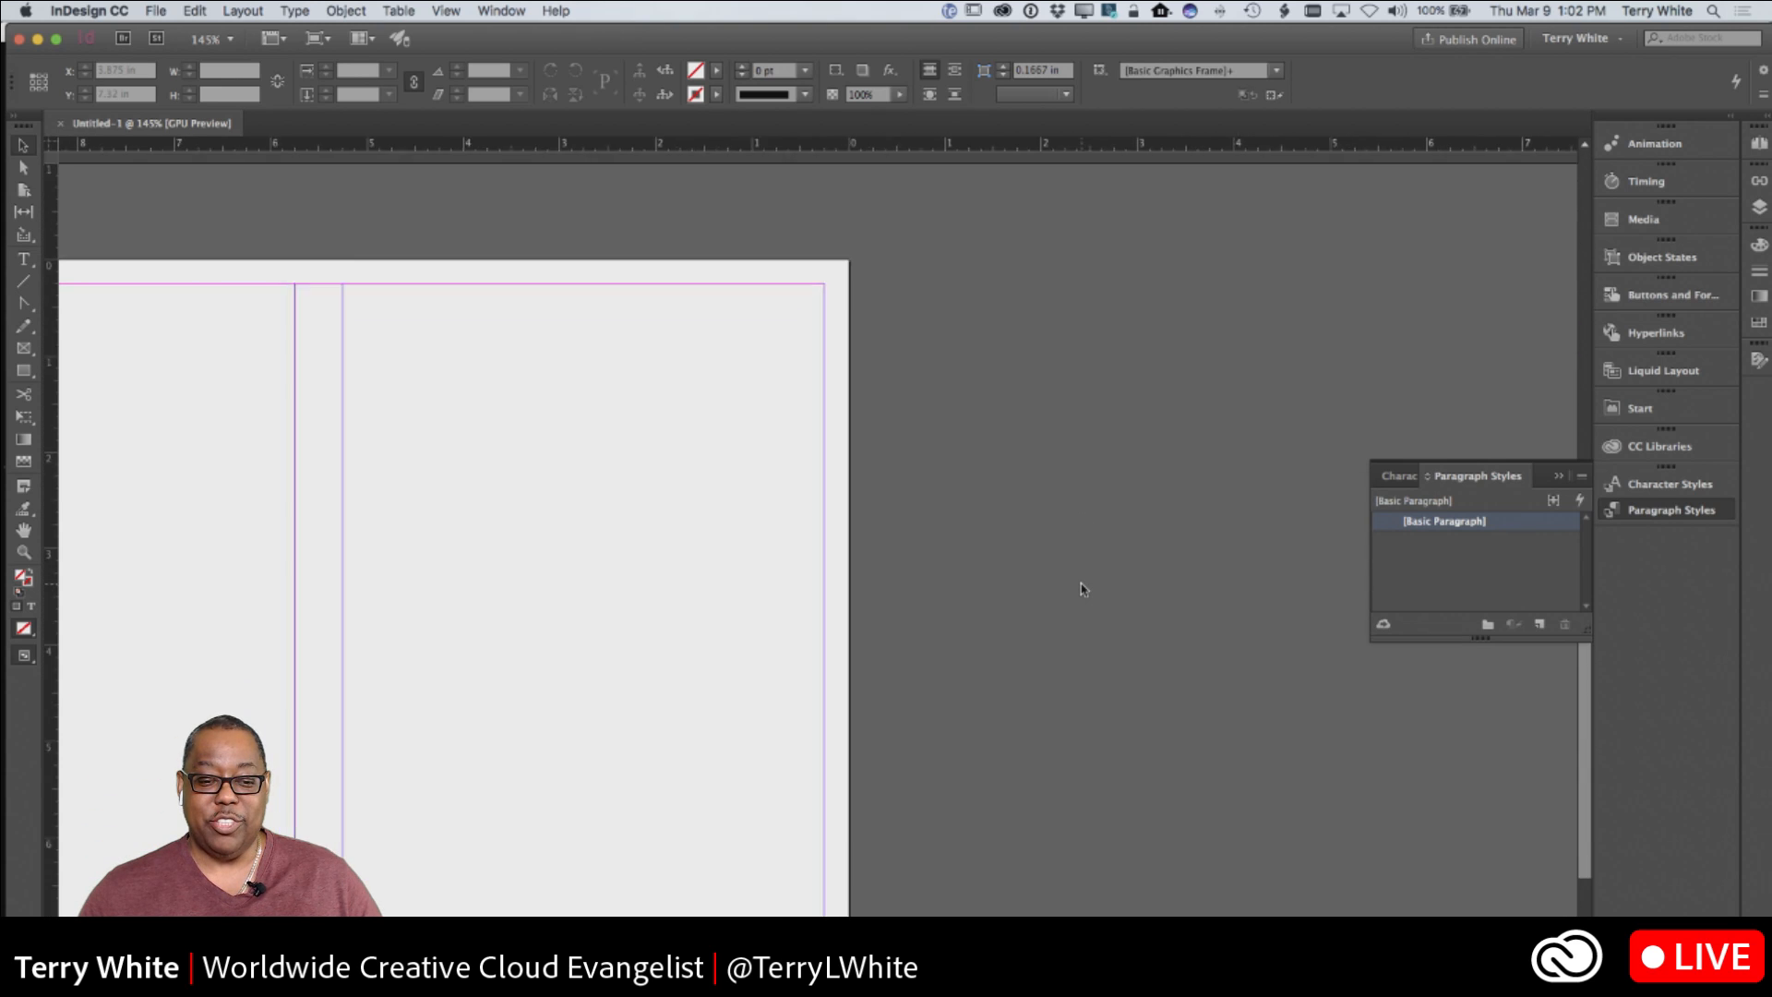
scroll(1083, 590, up, 5)
scroll(1083, 589, left, 5)
scroll(1084, 589, down, 8)
scroll(1083, 590, up, 2)
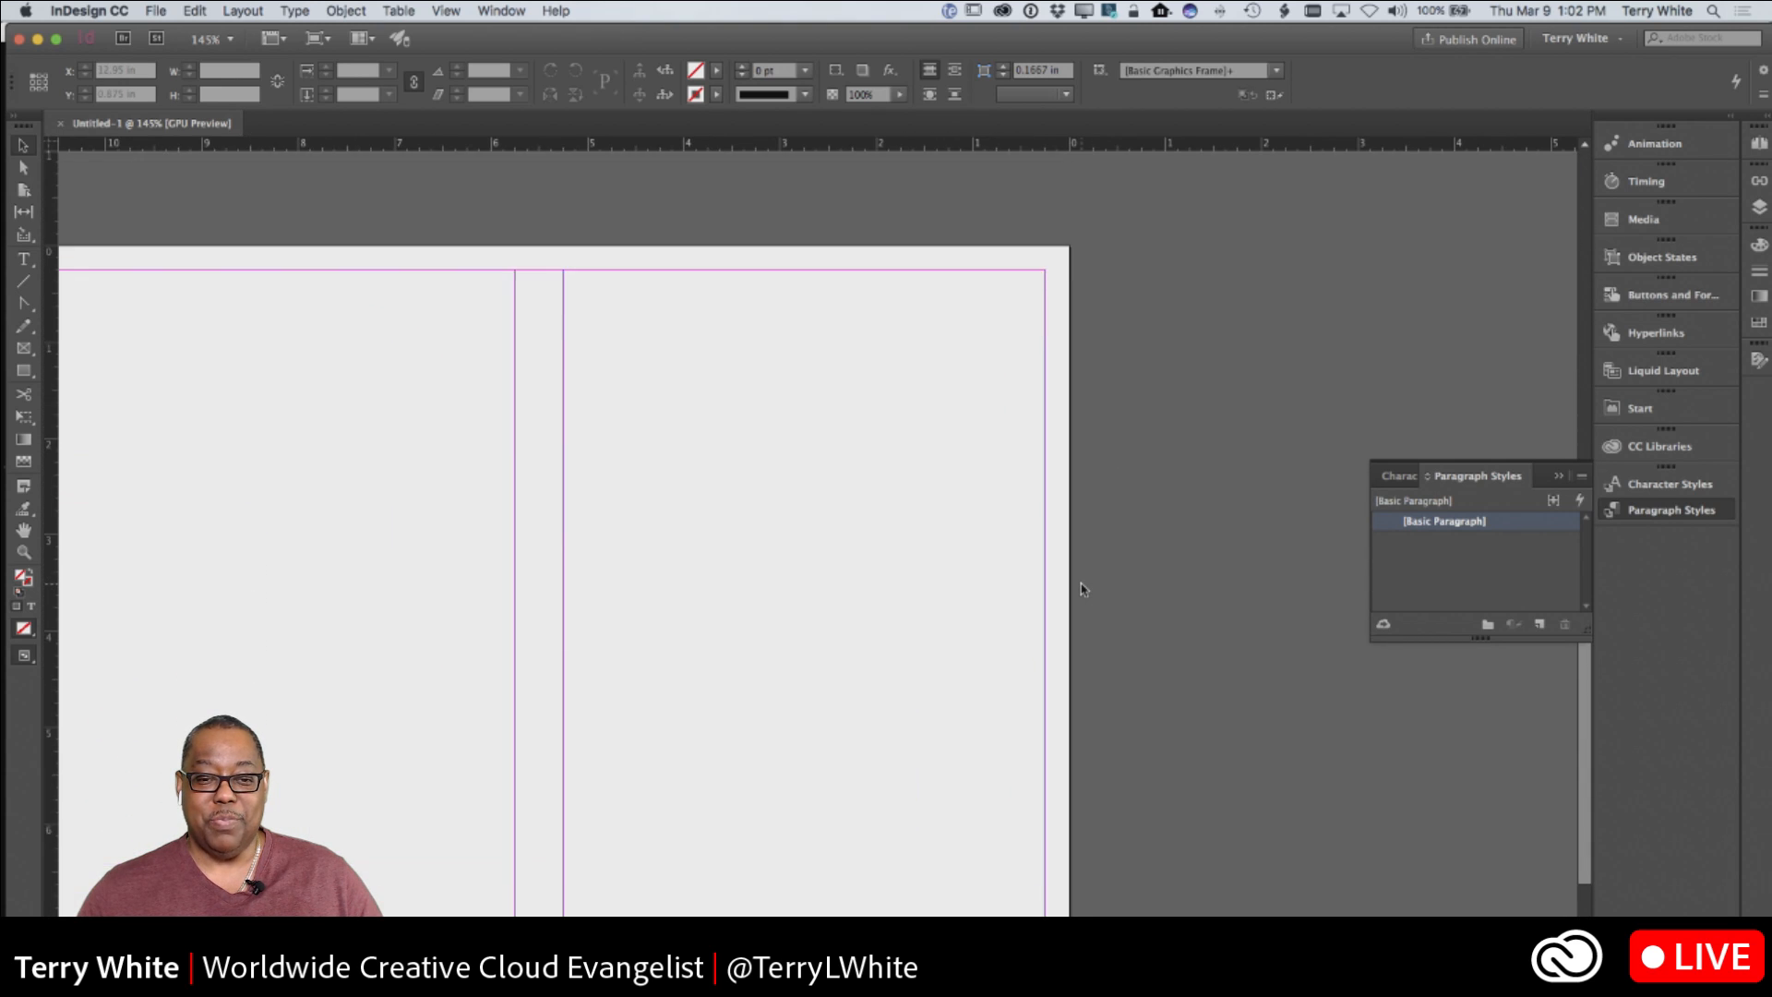
scroll(1084, 590, left, 2)
scroll(1084, 590, up, 10)
scroll(1083, 590, right, 3)
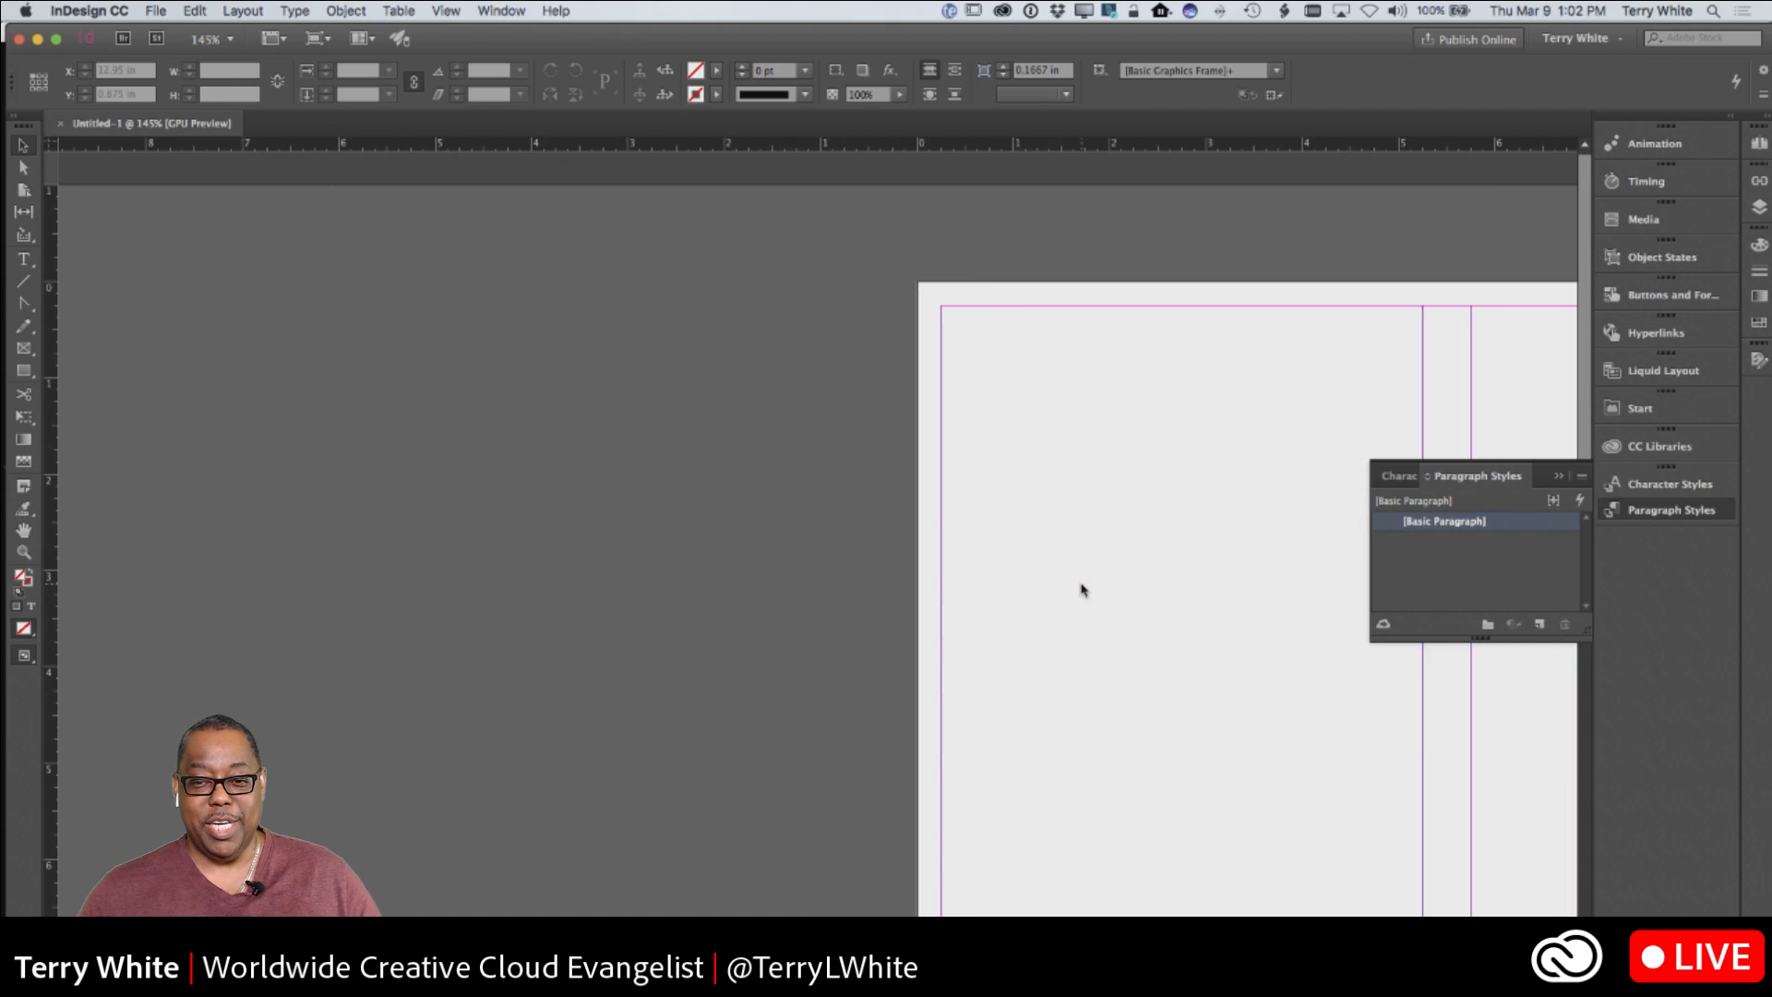
scroll(1084, 590, right, 8)
scroll(1083, 590, down, 3)
scroll(1083, 589, right, 1)
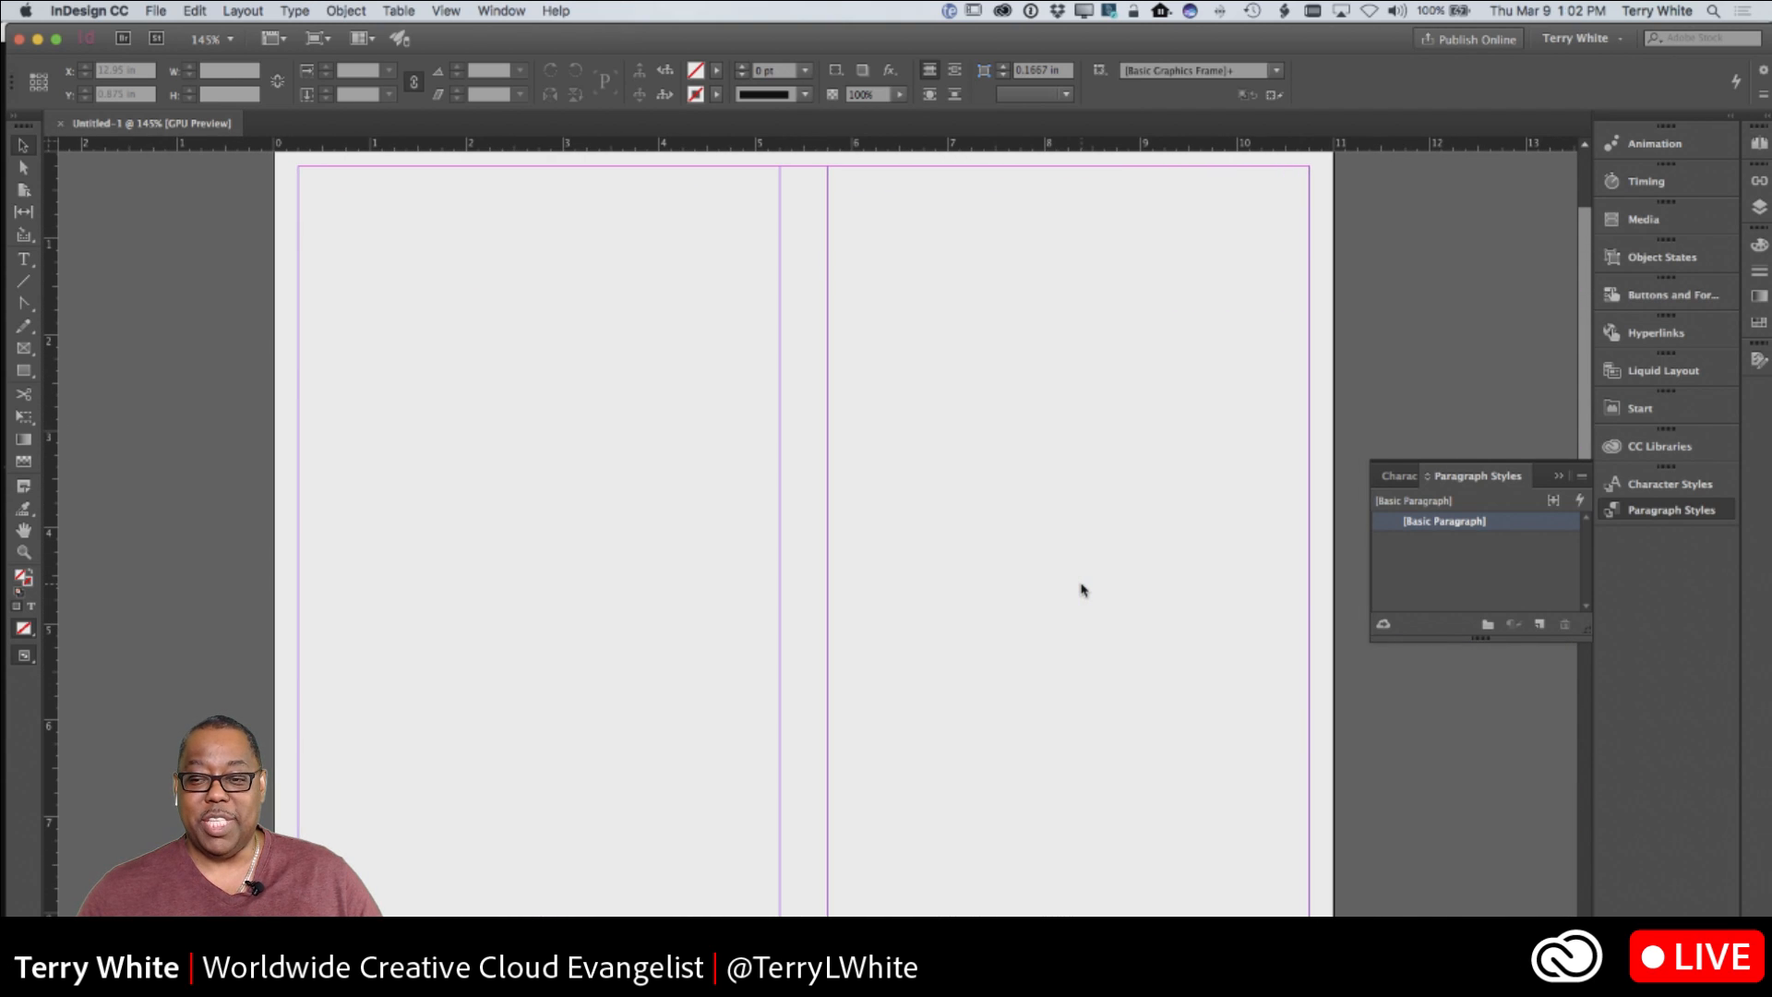
Turn off shuffling of document pages and move page 2 beside page 1 to form a single spread
click(1560, 476)
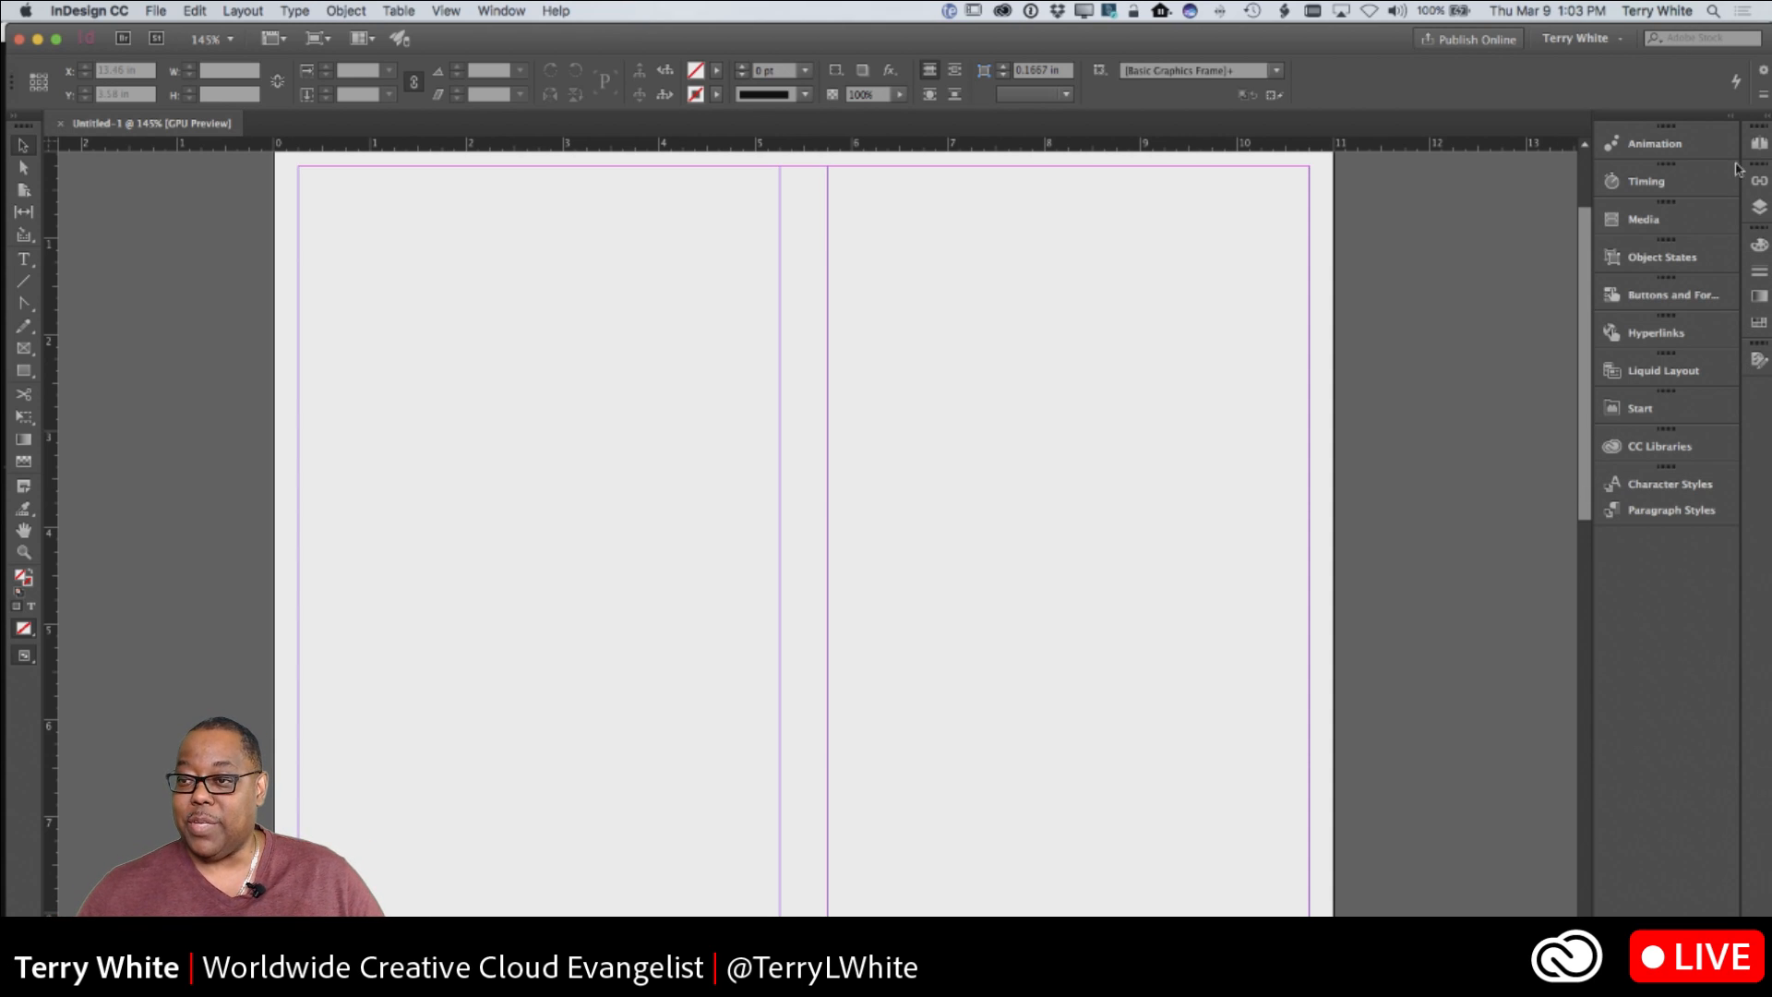
click(1759, 143)
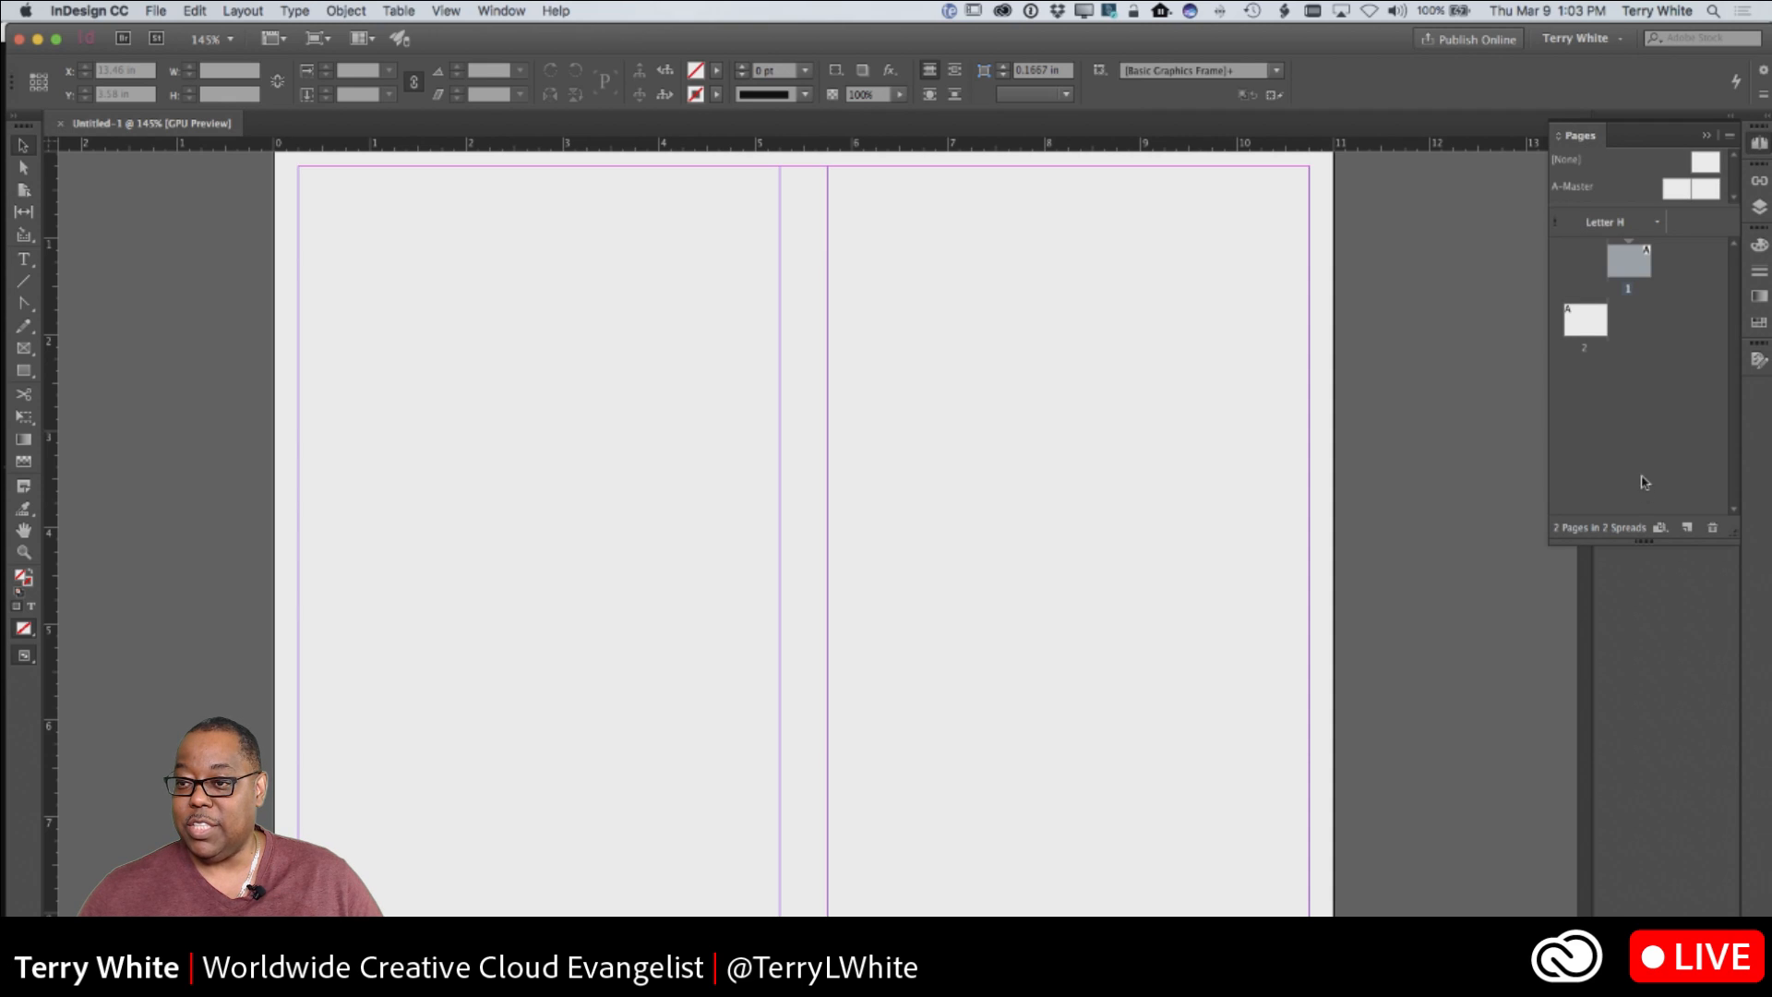
click(1730, 138)
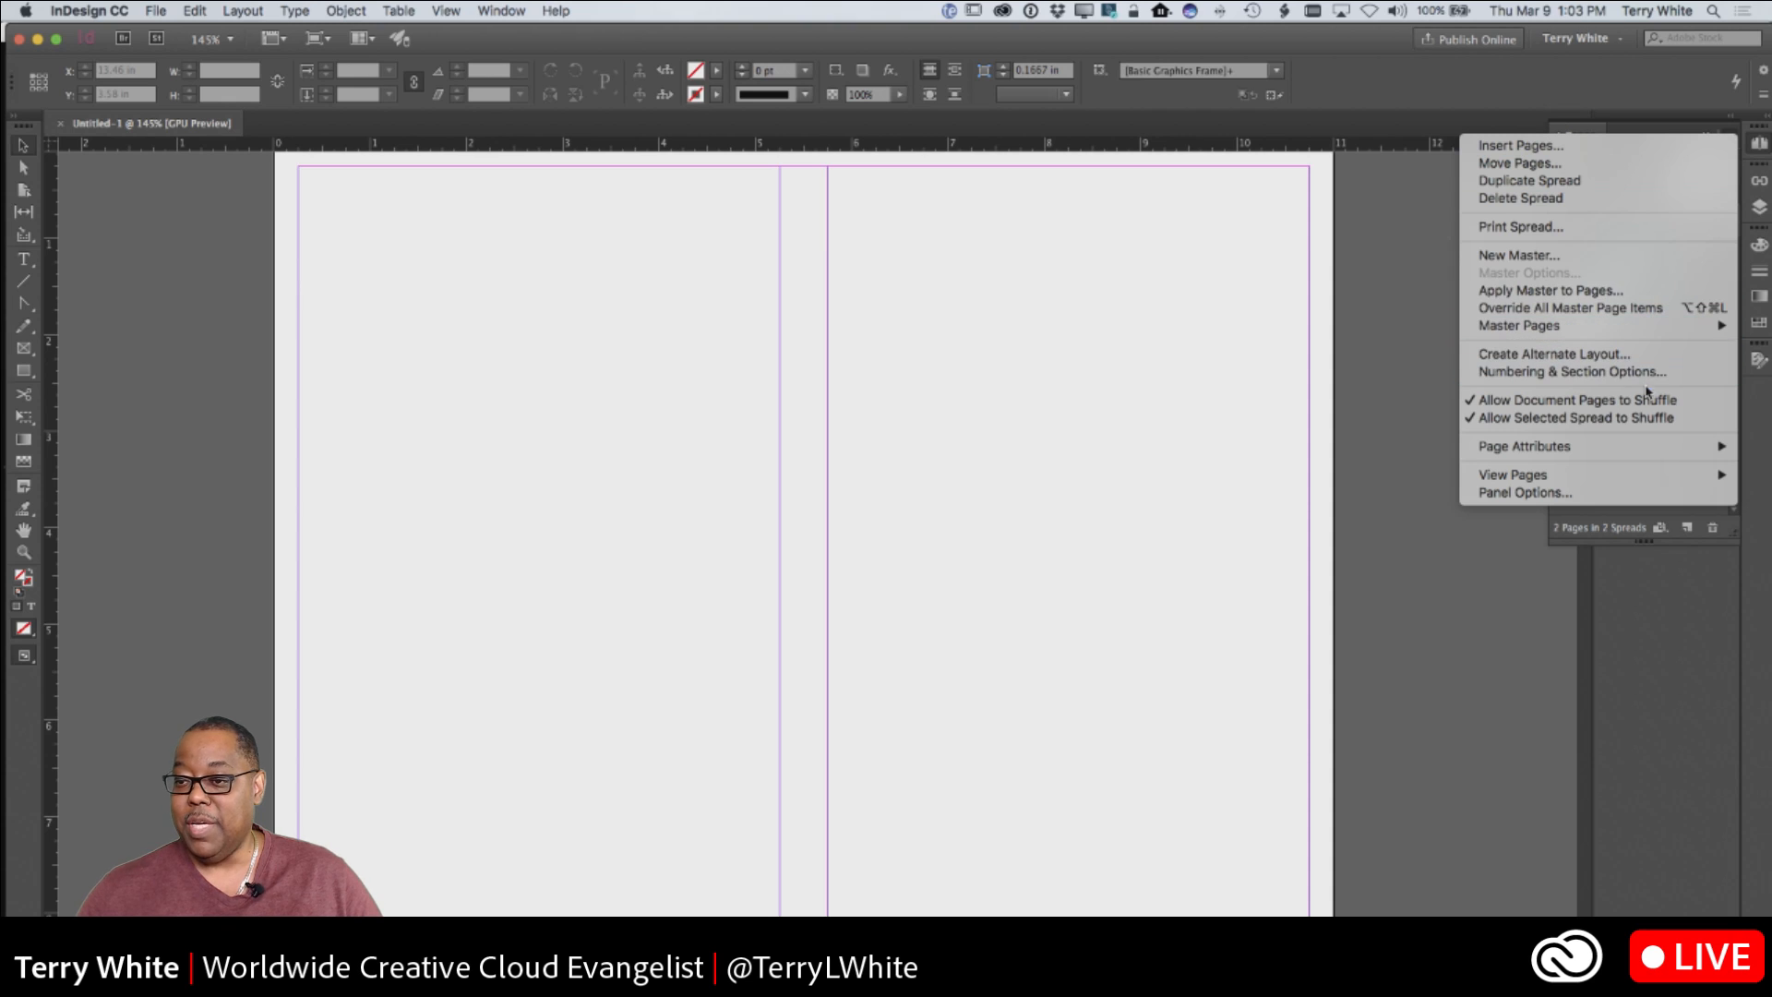
click(1584, 407)
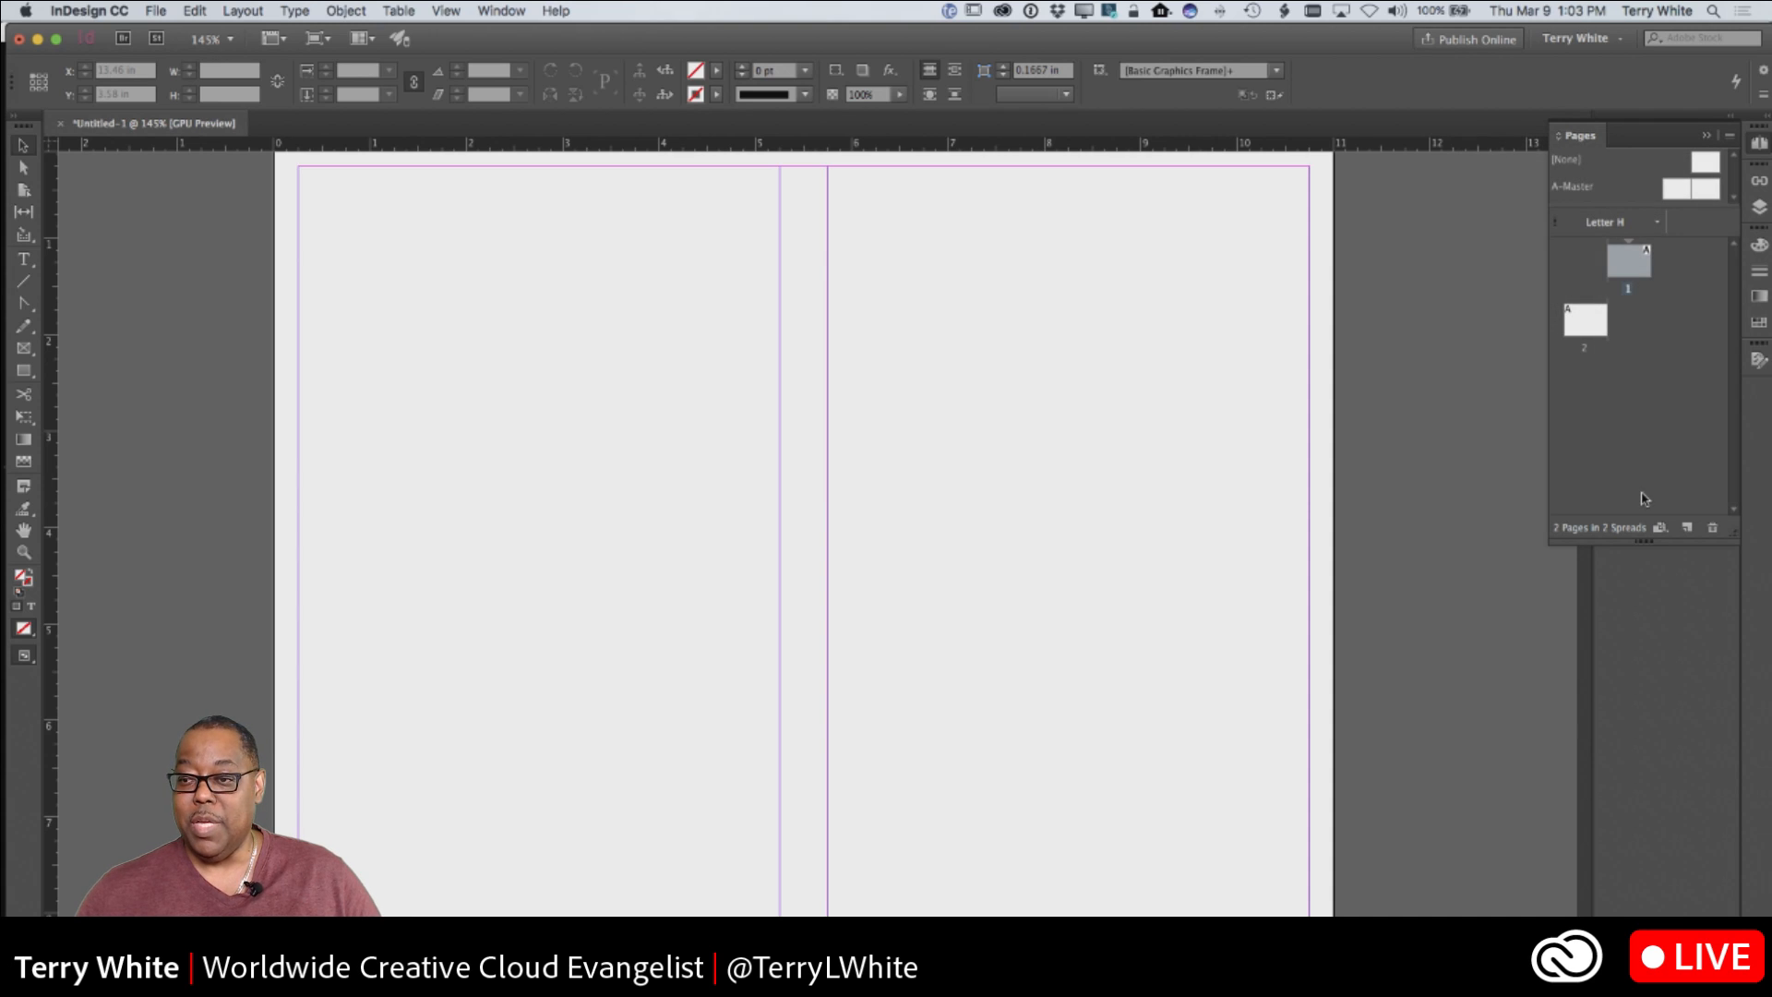
drag(1585, 324, 1602, 264)
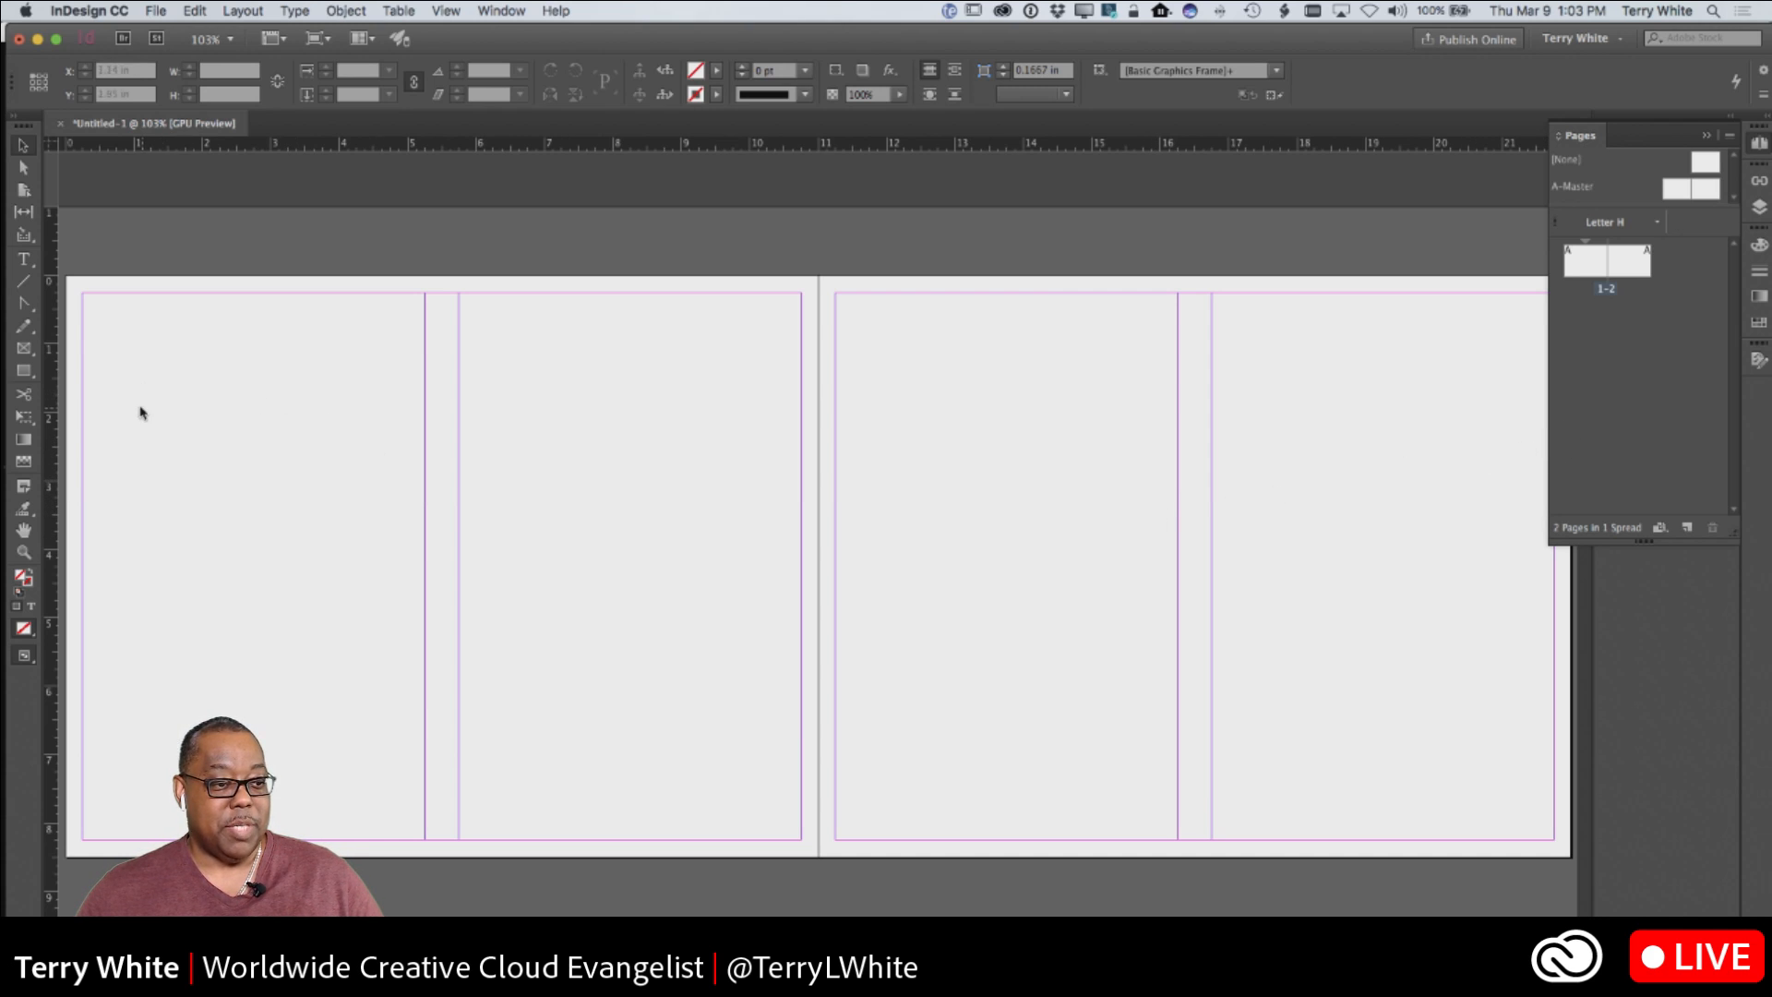
Draw a 22 x 8.5 in rectangular graphic frame covering the whole two-page spread
click(26, 349)
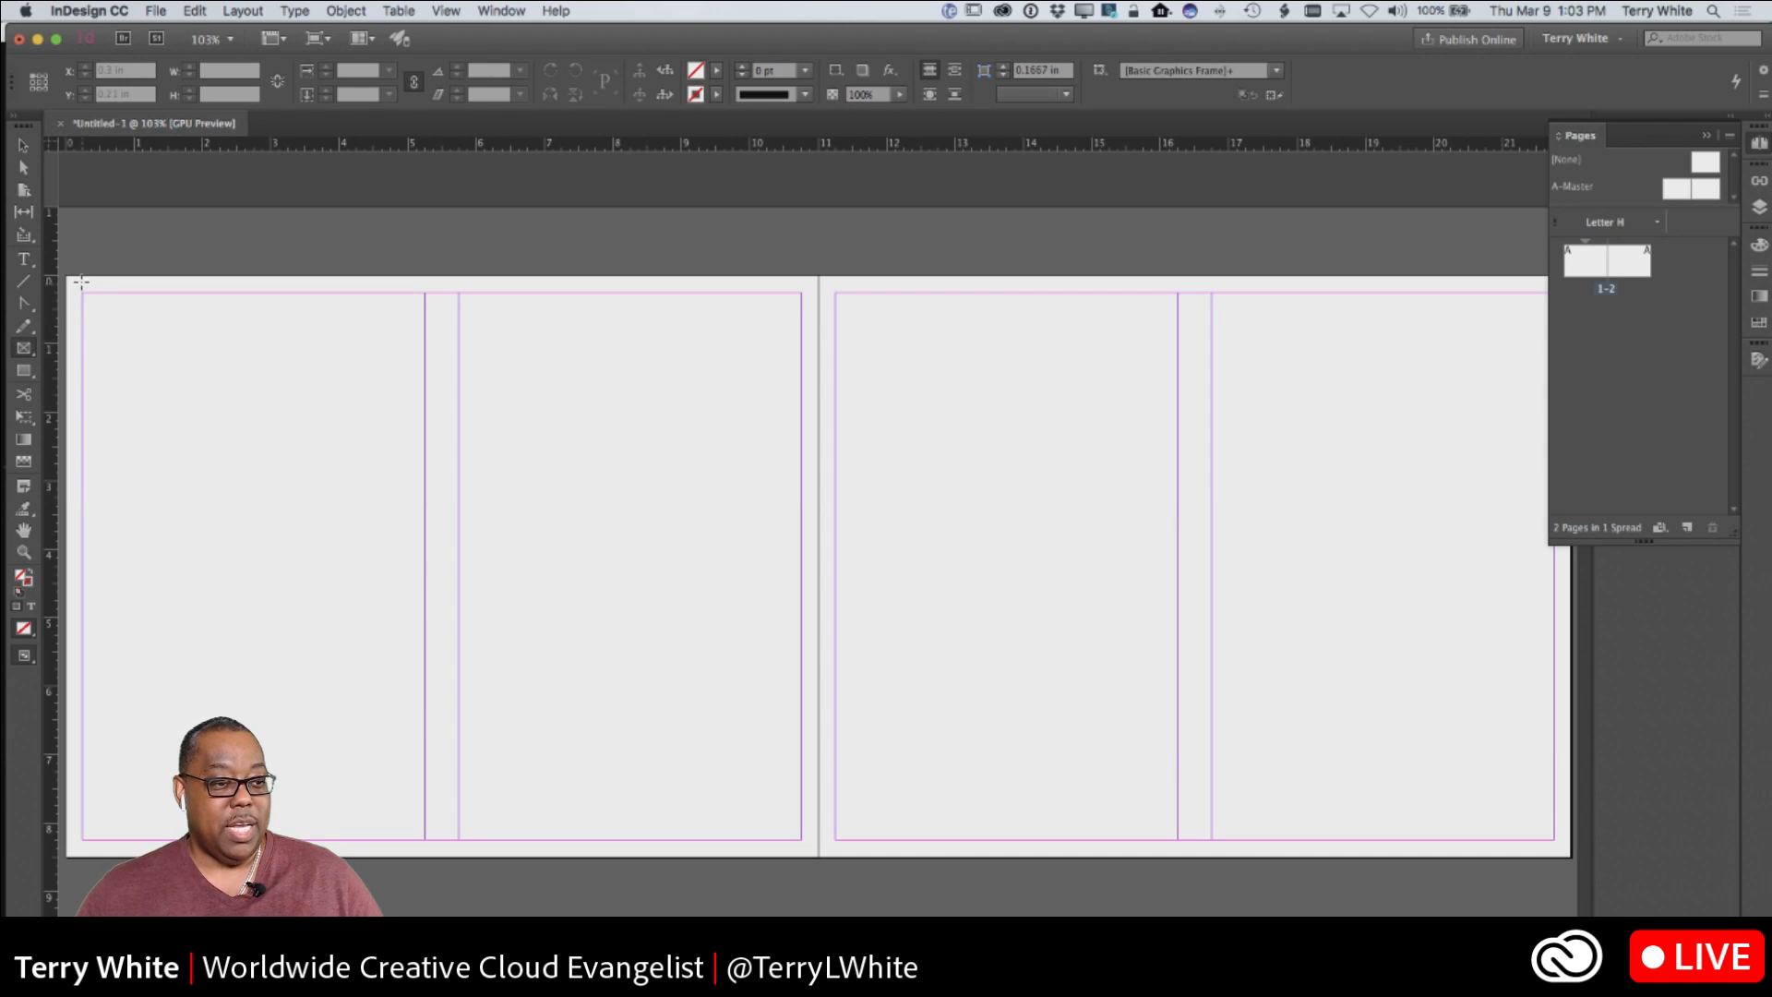
drag(71, 284, 1121, 856)
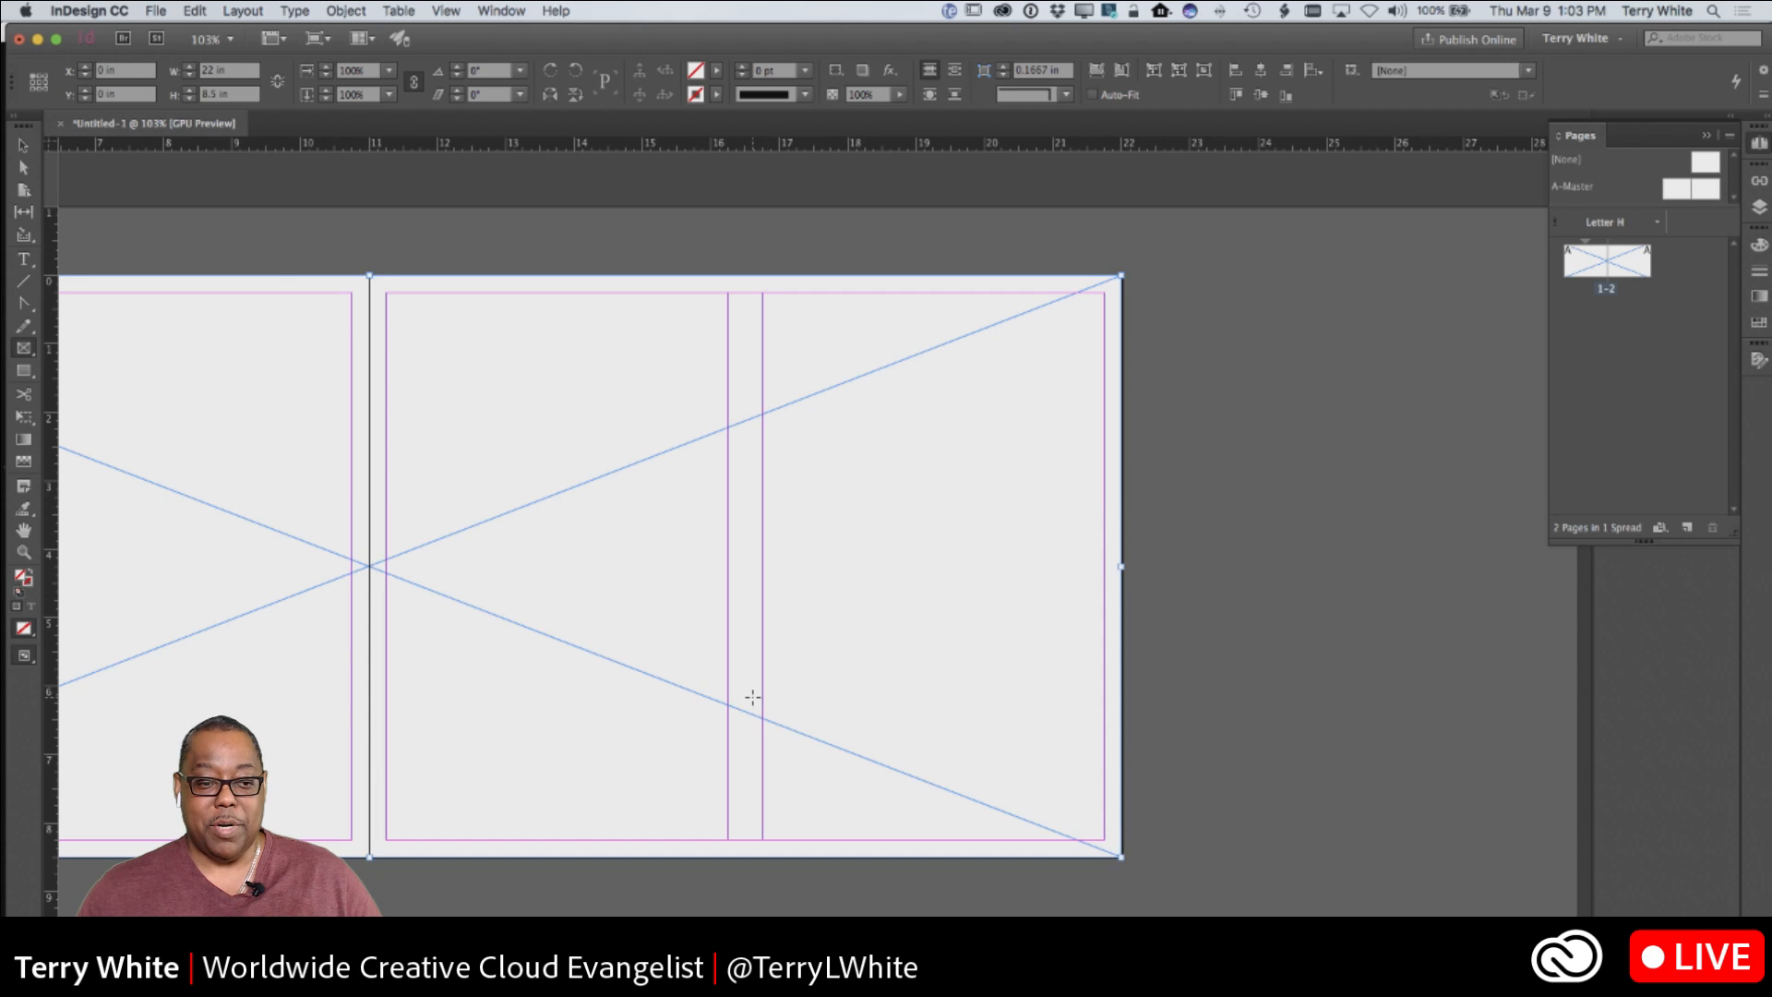
scroll(753, 697, left, 10)
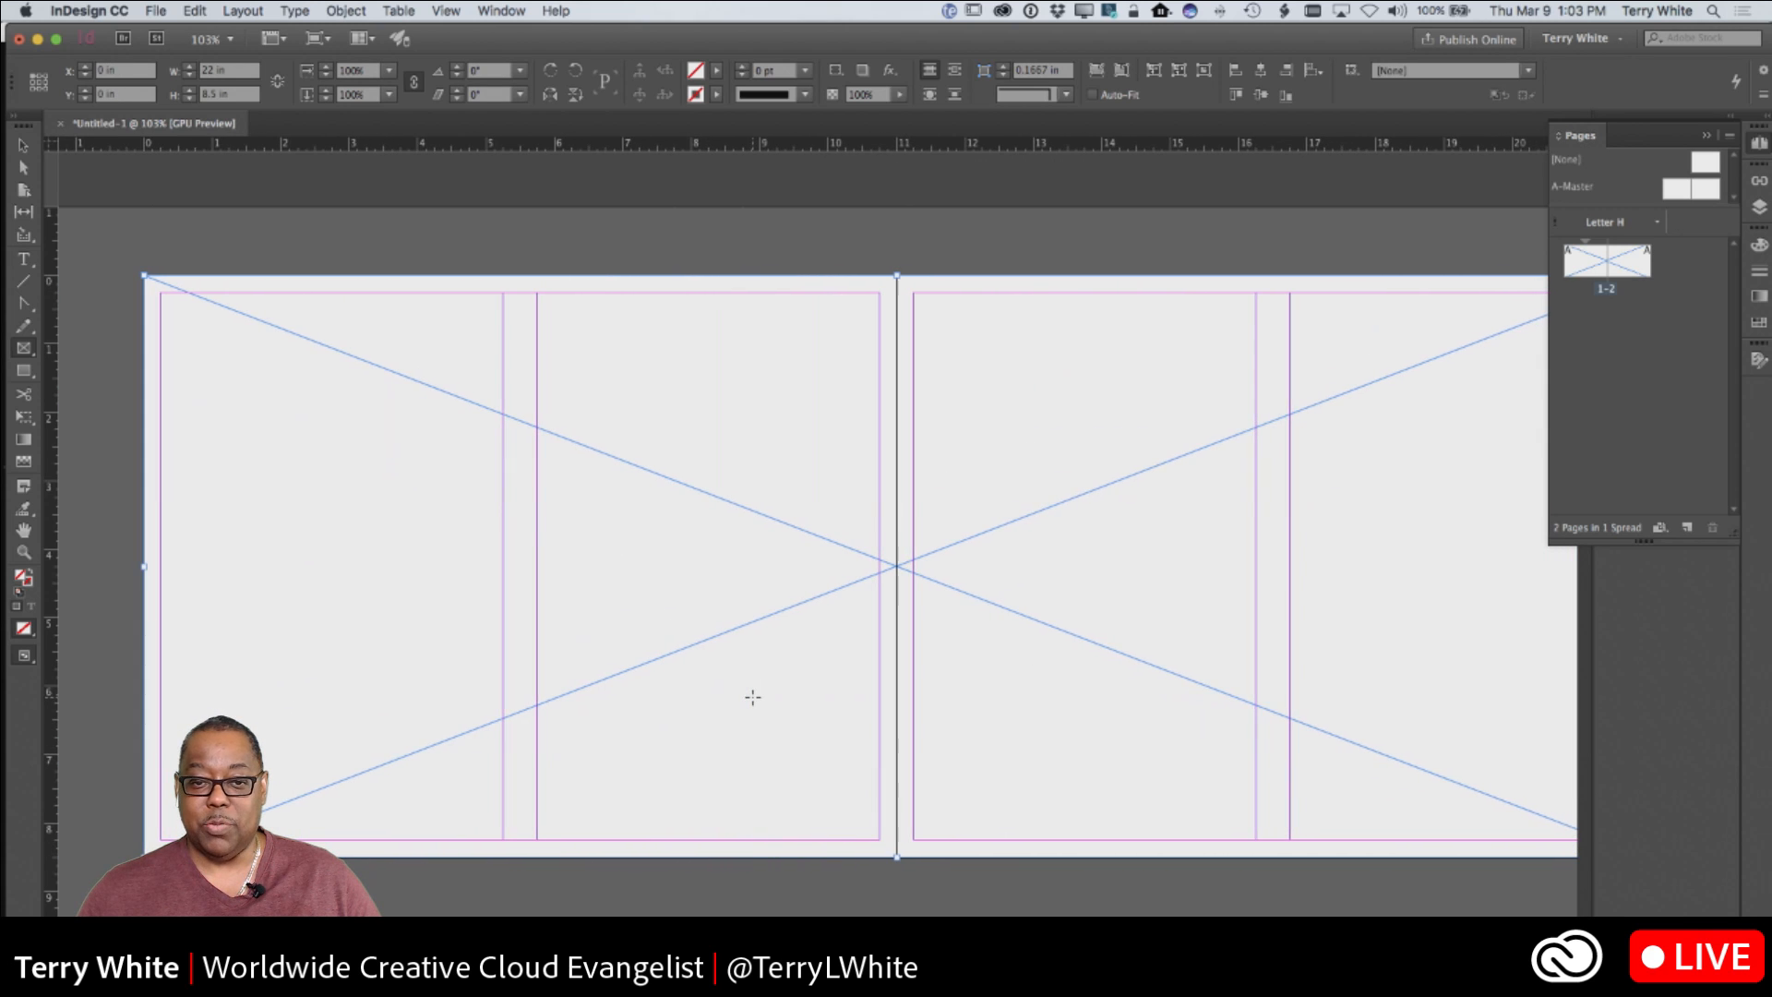
Set the empty frame's content fitting to Fill Frame Proportionally
click(356, 10)
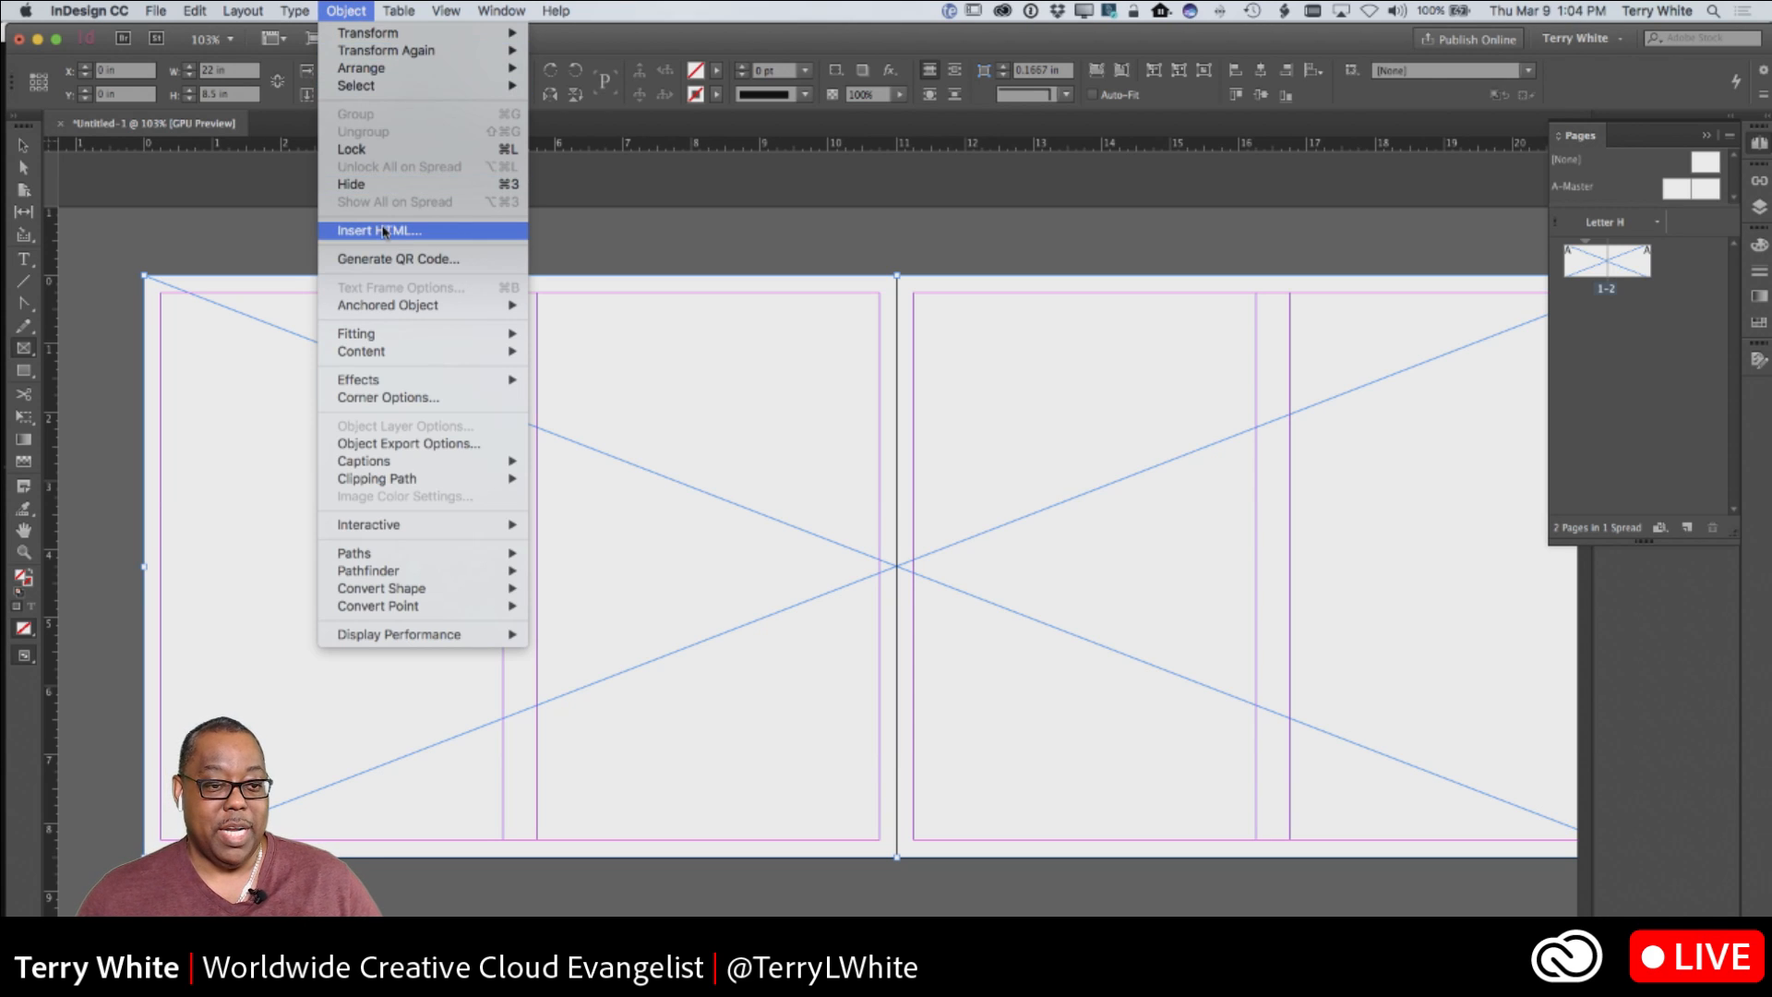
mouse_move(384, 336)
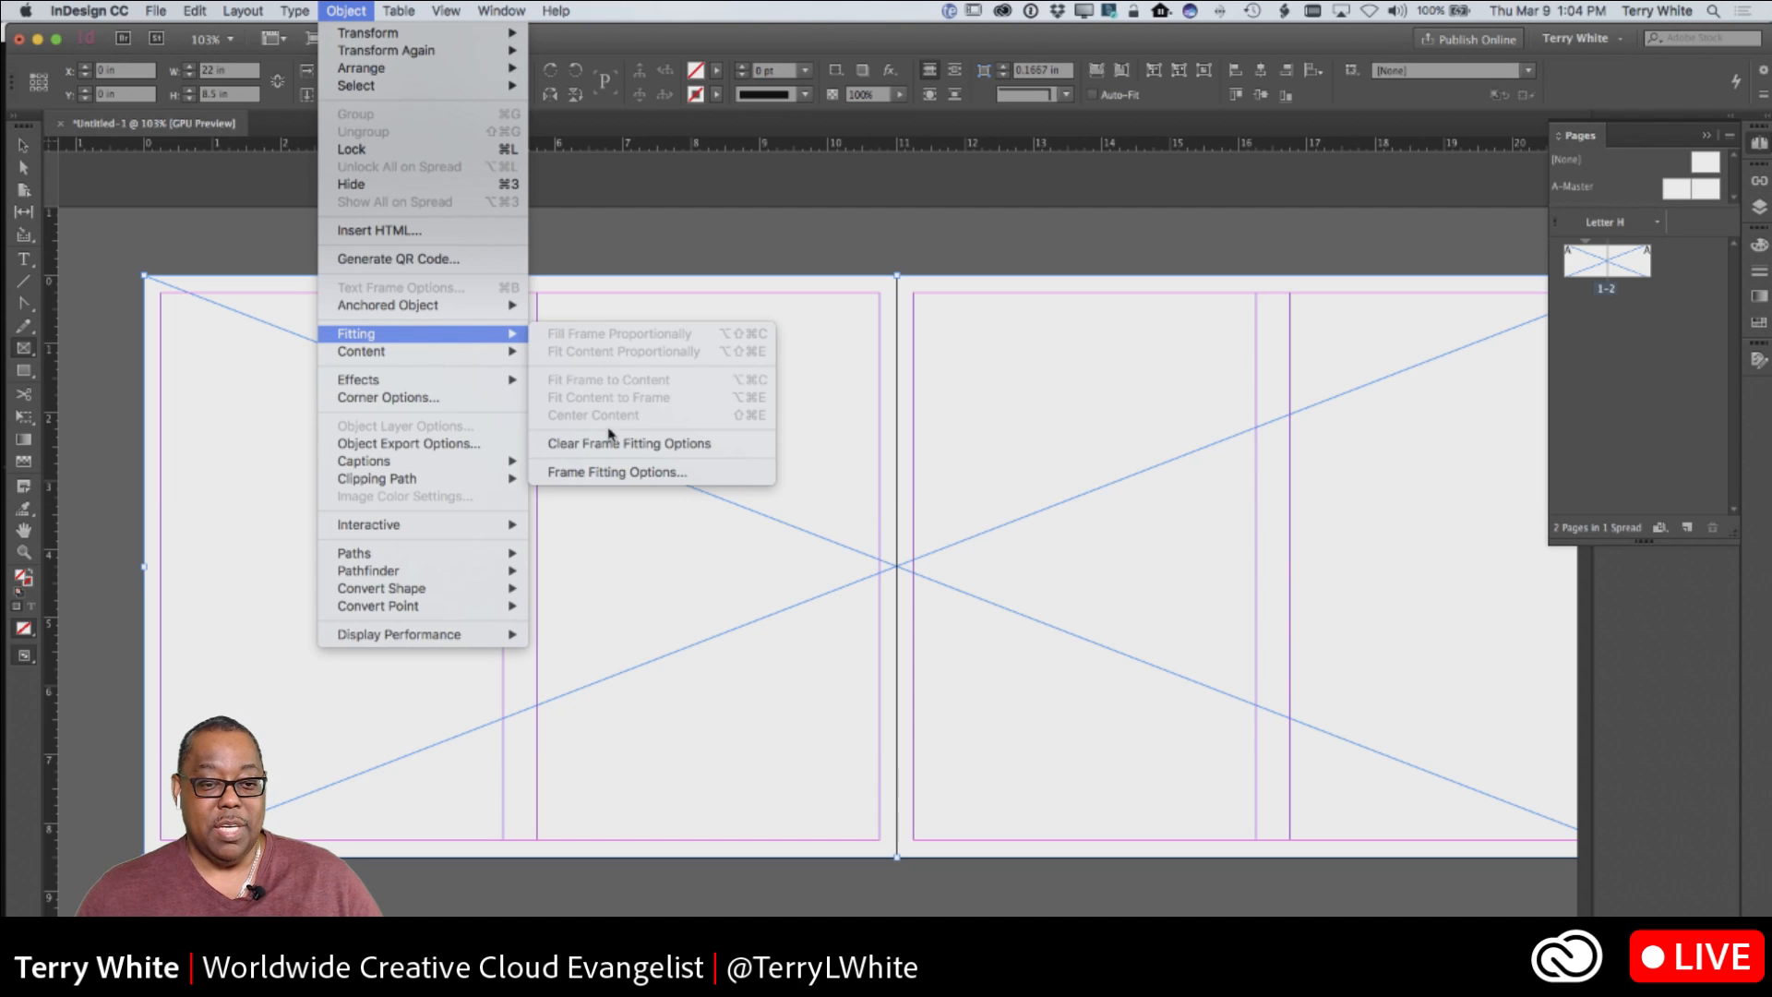
click(612, 472)
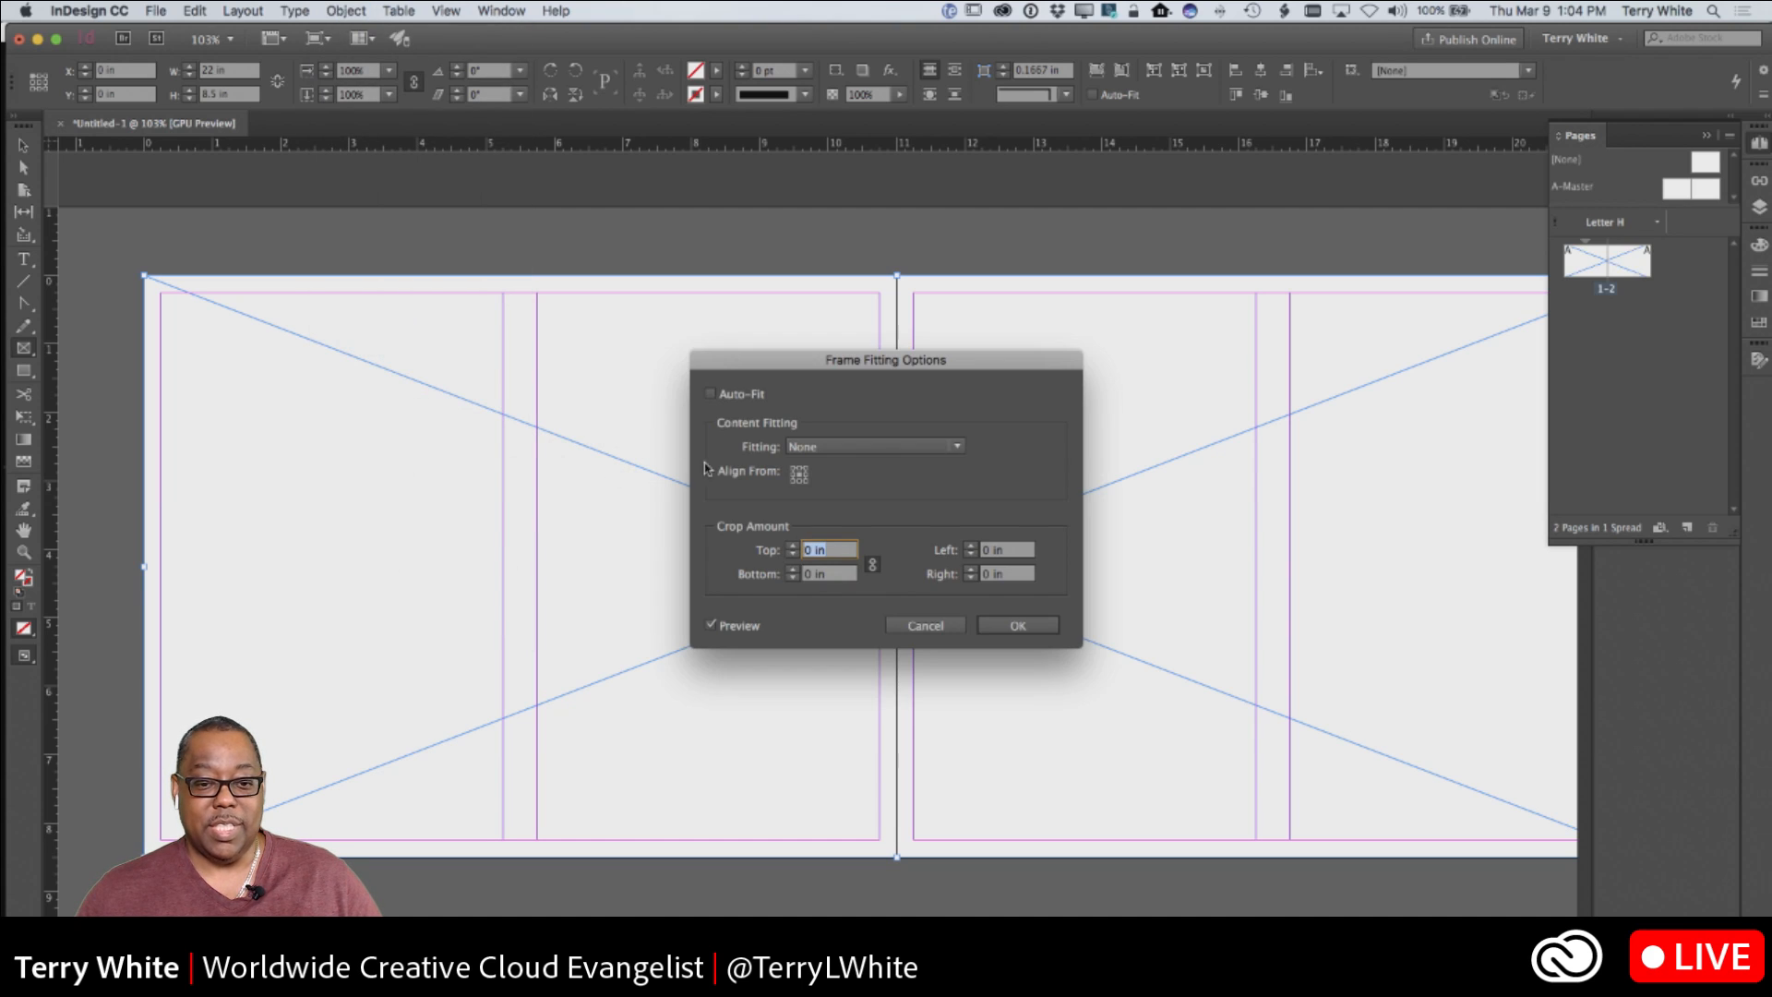
click(836, 447)
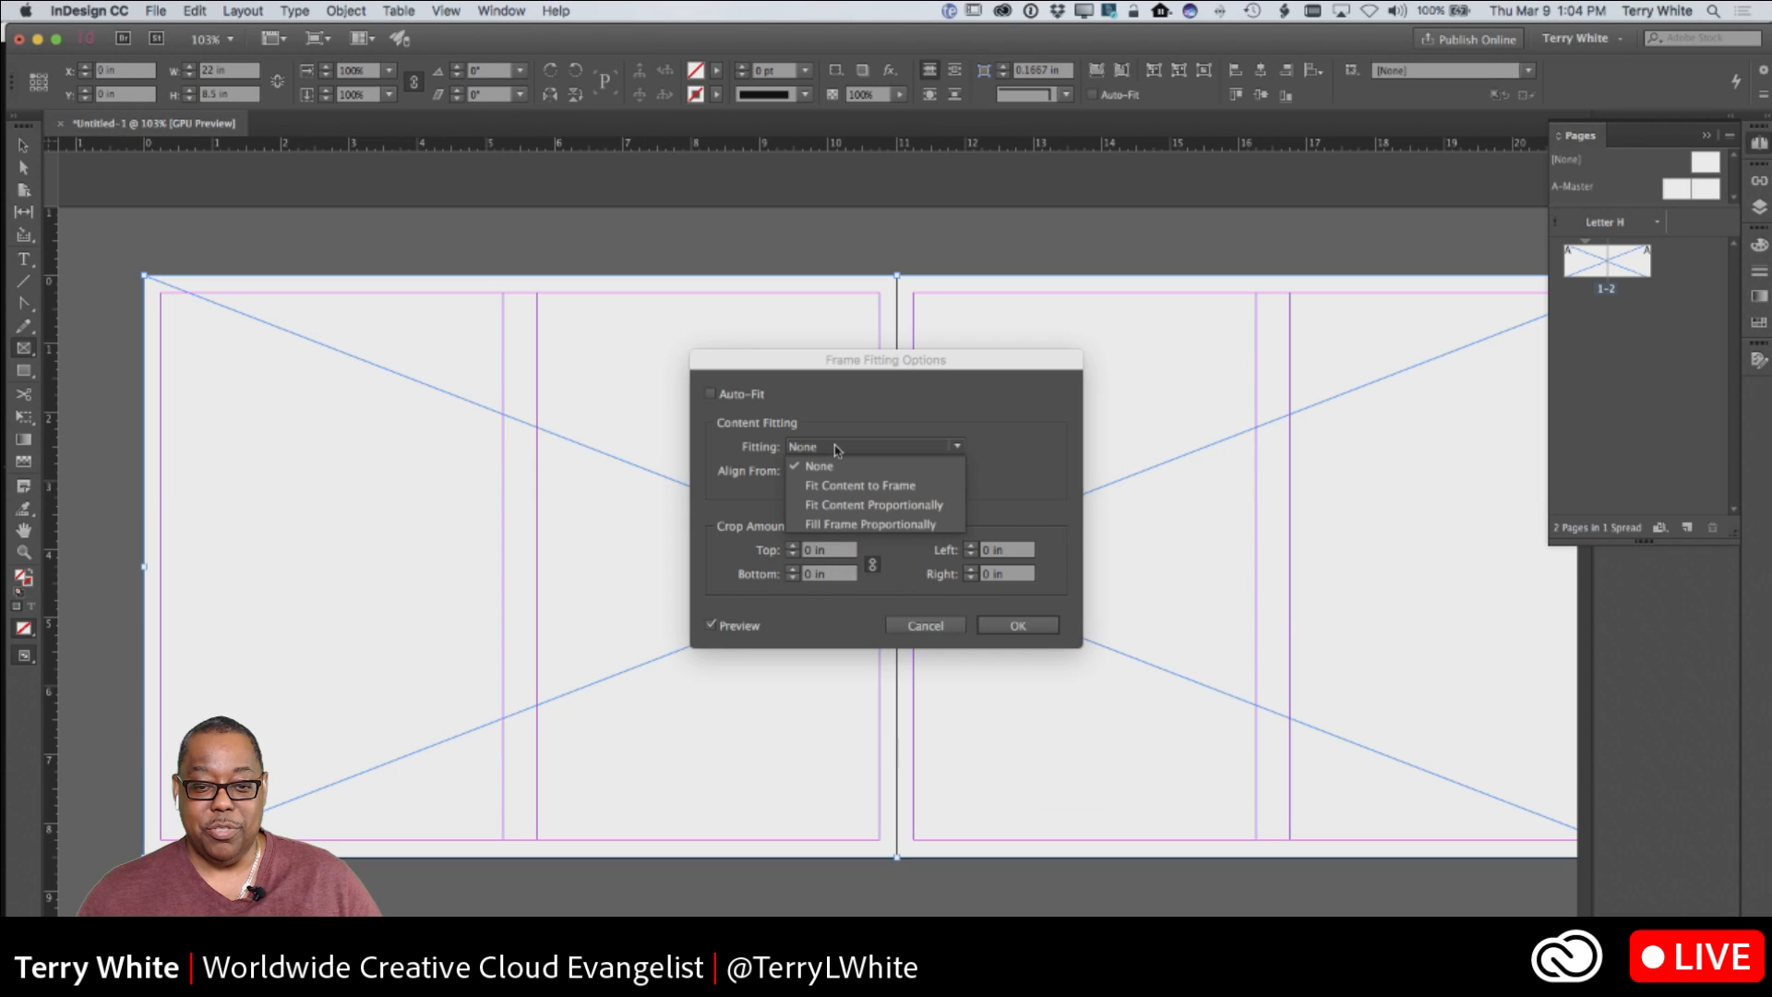
click(851, 525)
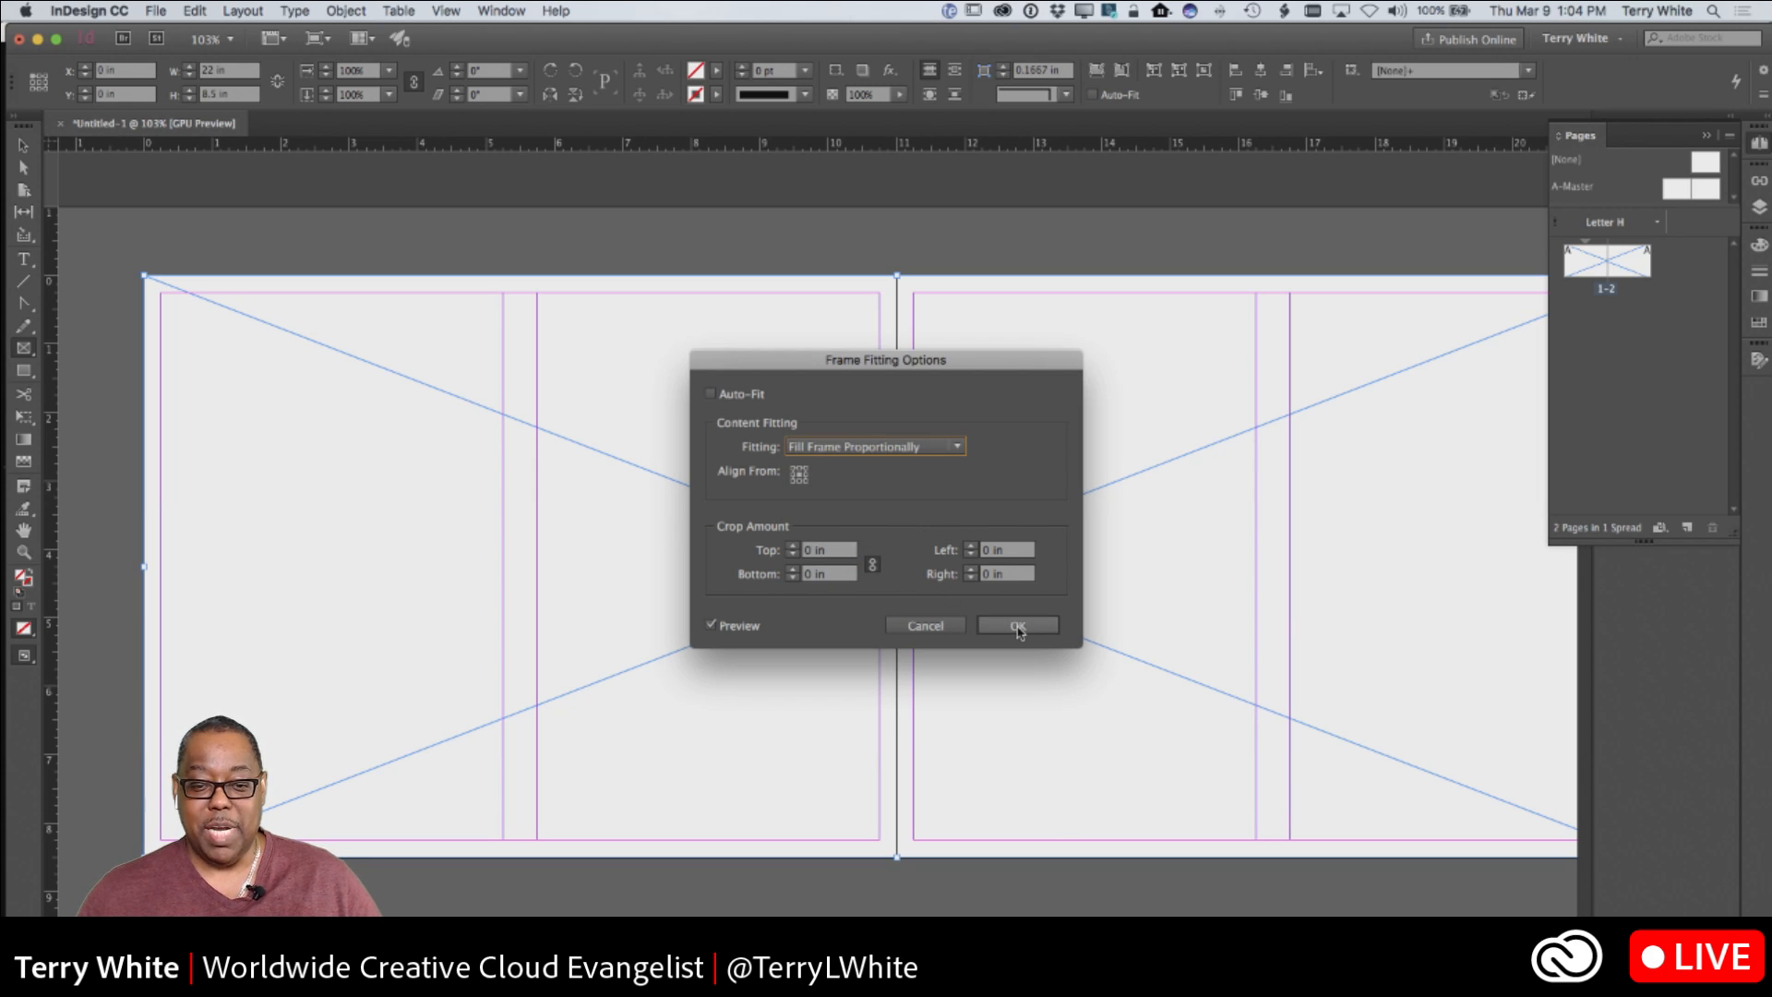
click(1018, 628)
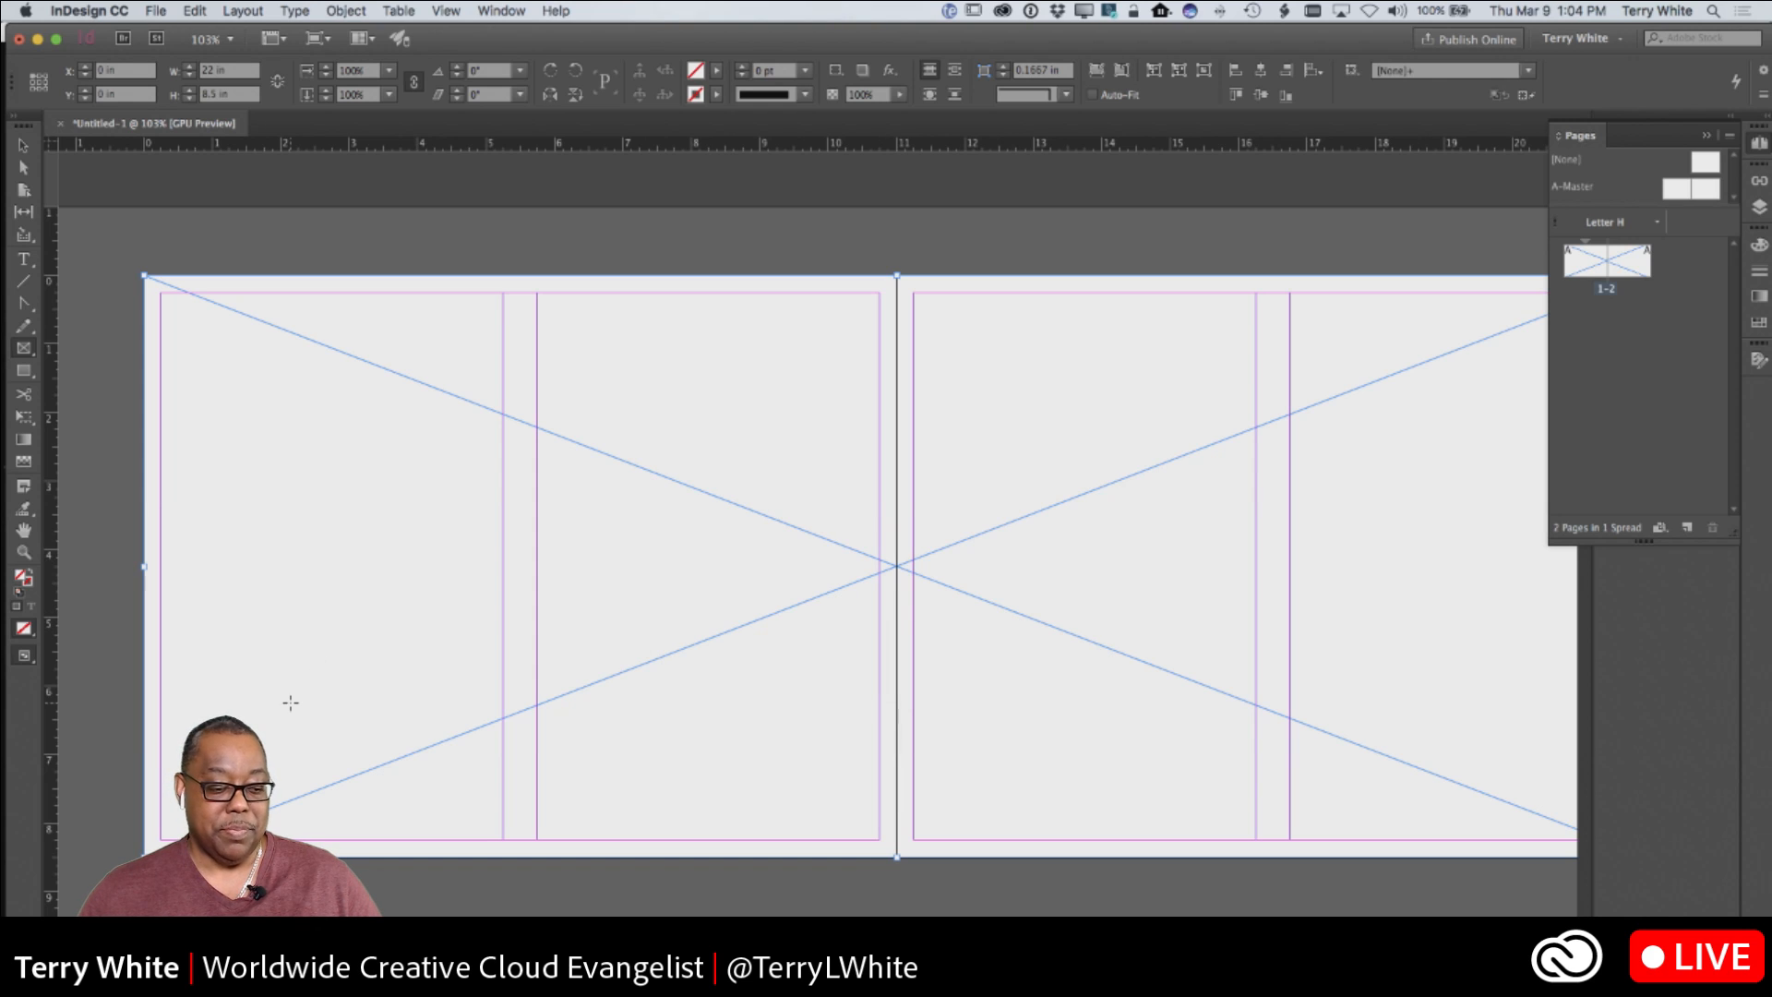
Switch to Finder and open the "caption examples" folder inside Pictures > For TFP
click(699, 955)
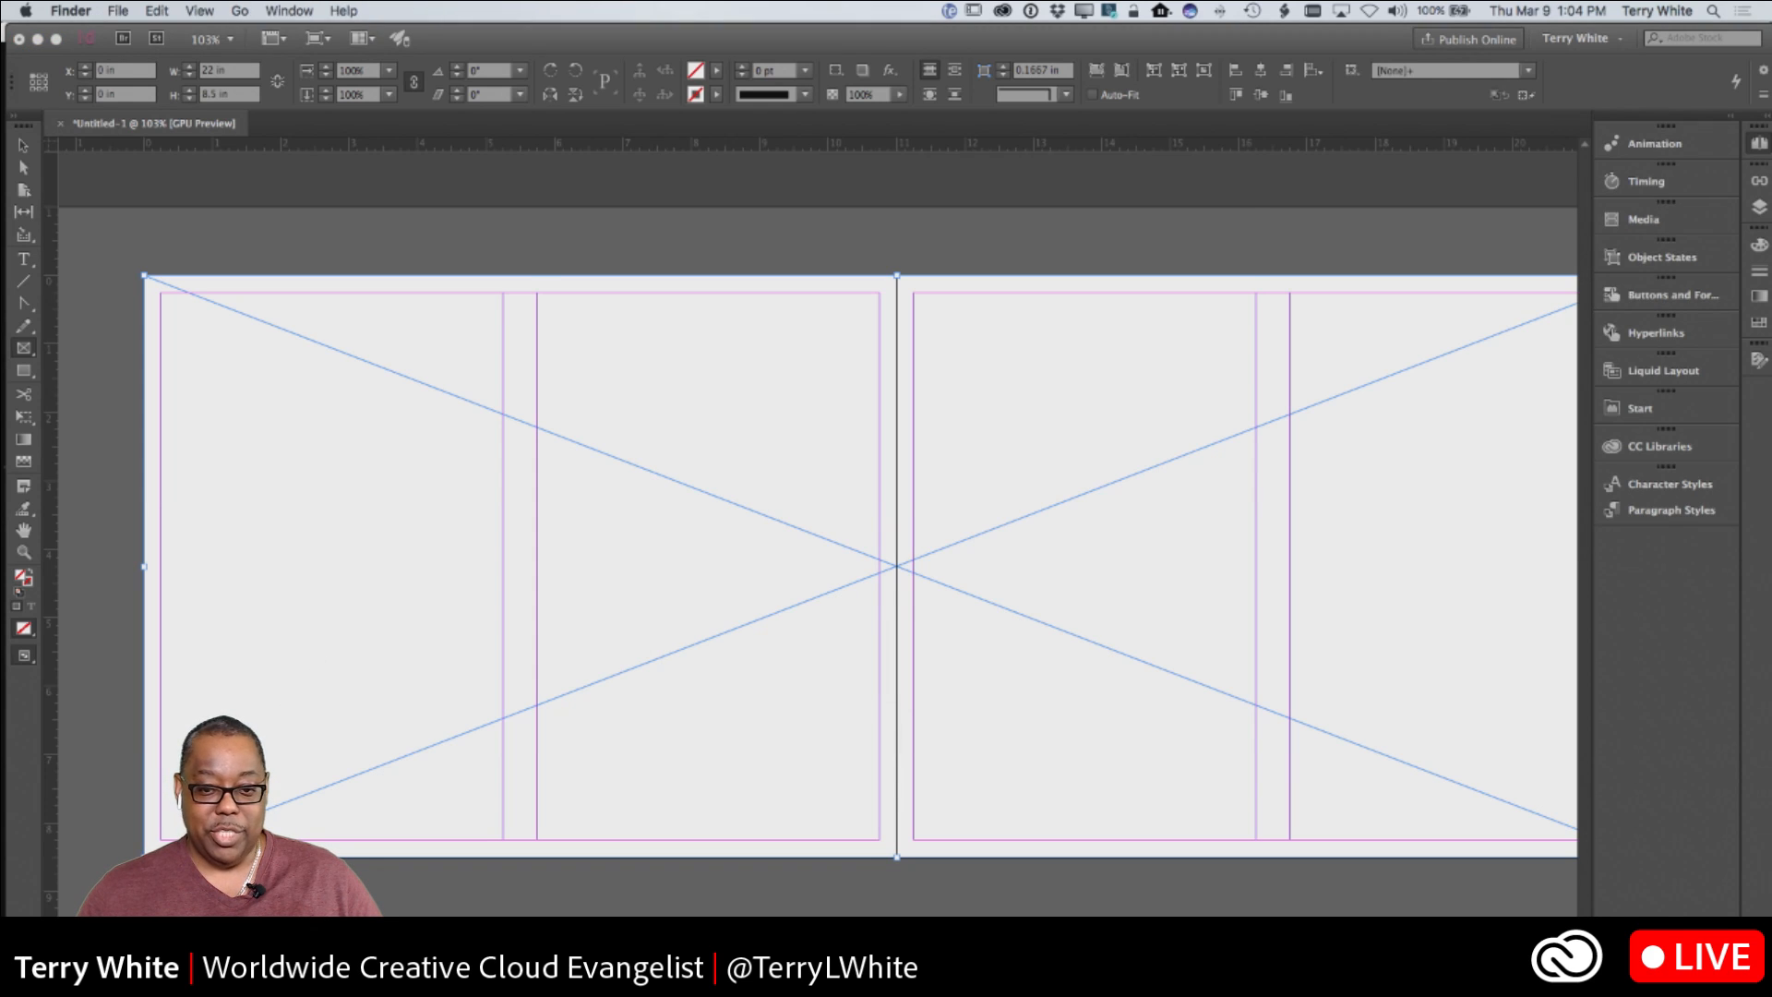
drag(670, 200, 773, 197)
scroll(733, 427, down, 10)
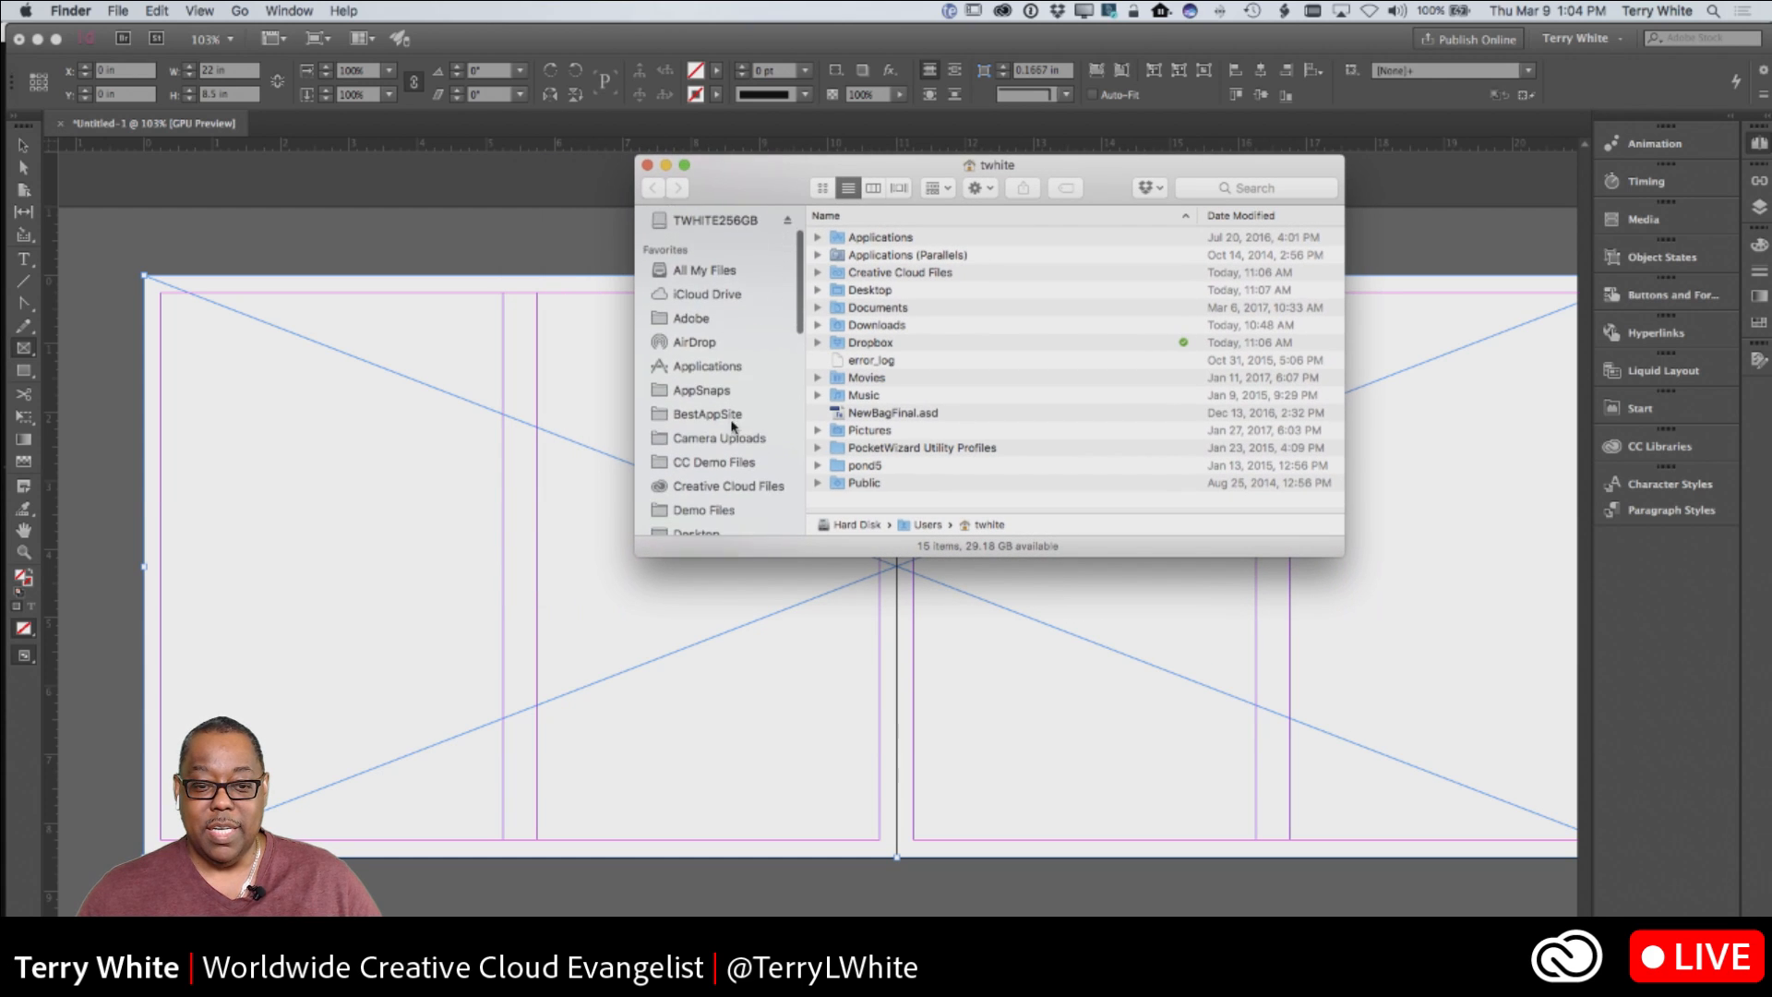
scroll(720, 450, down, 4)
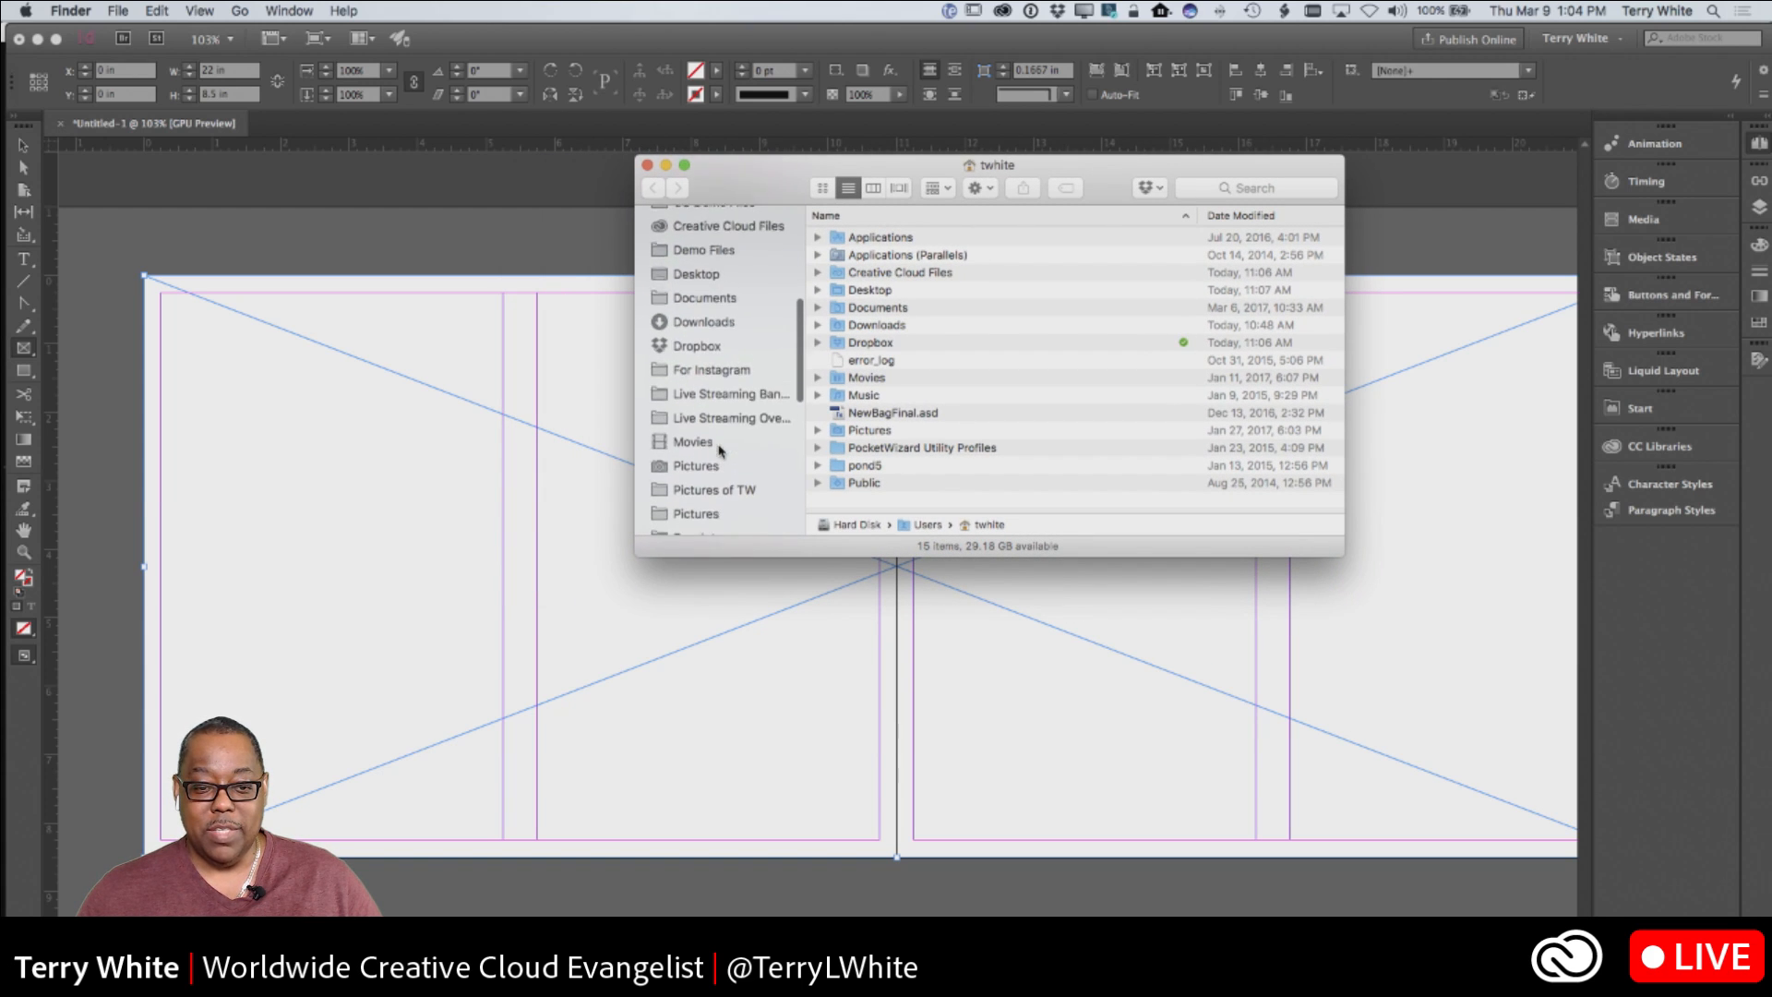
click(711, 434)
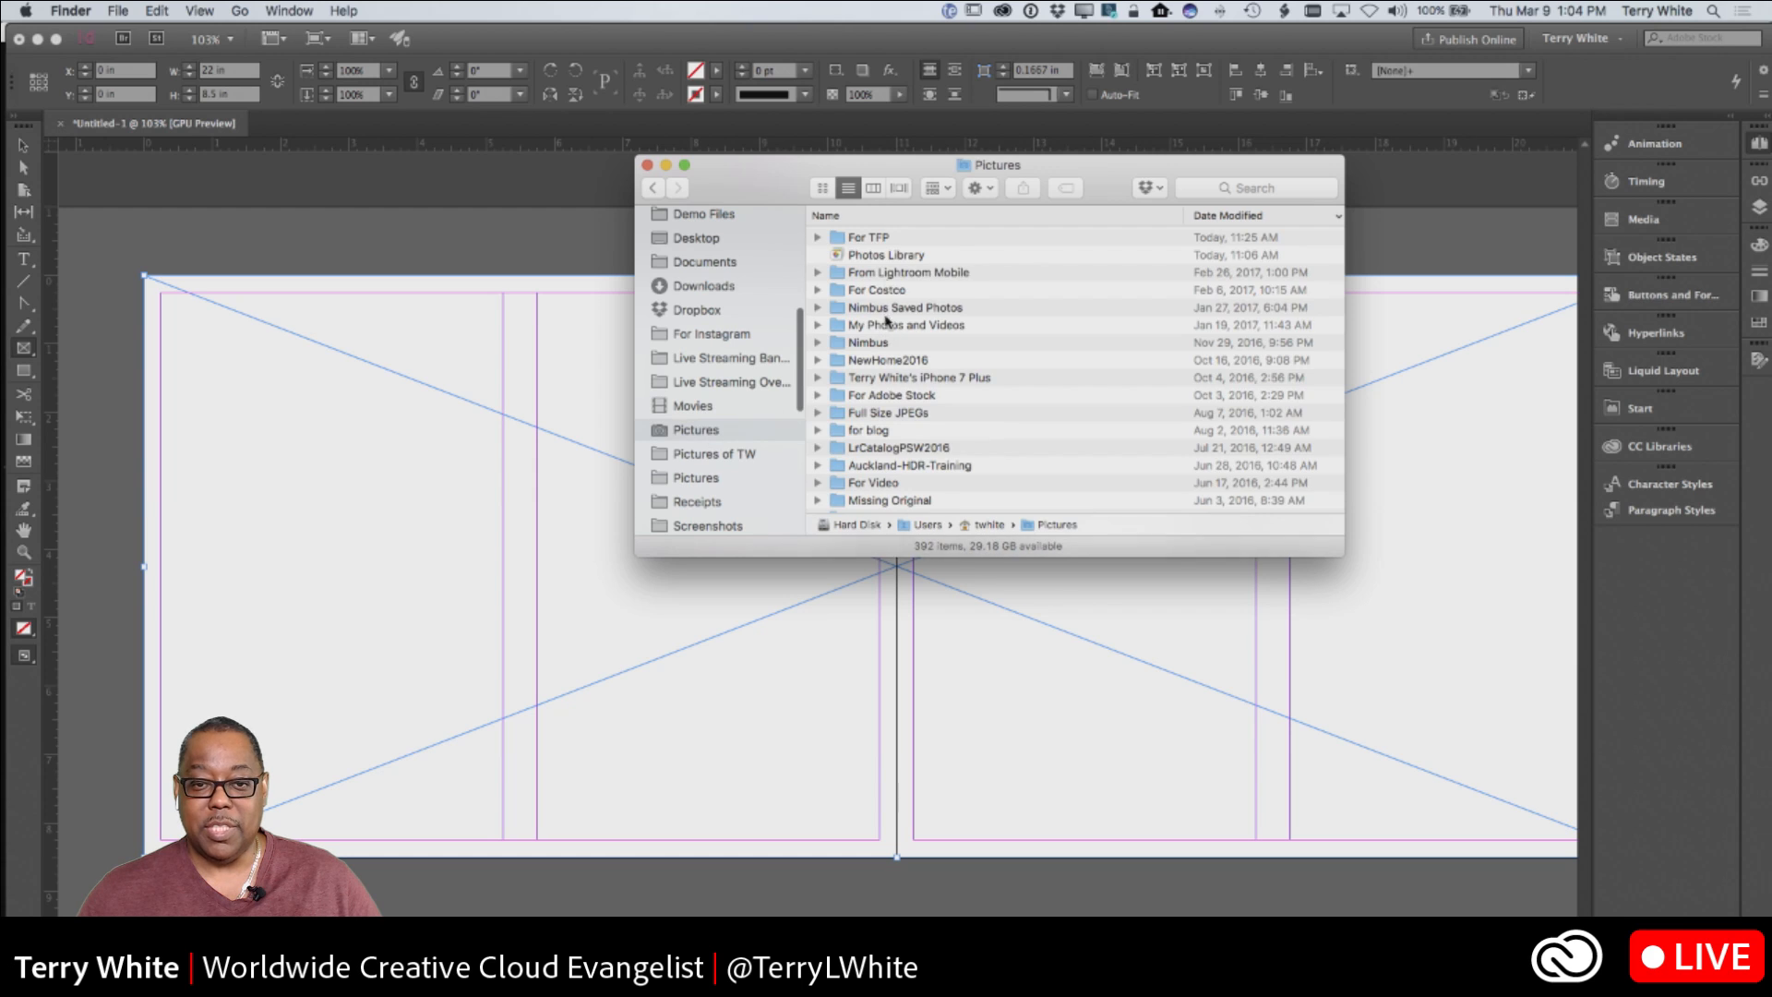
double_click(883, 243)
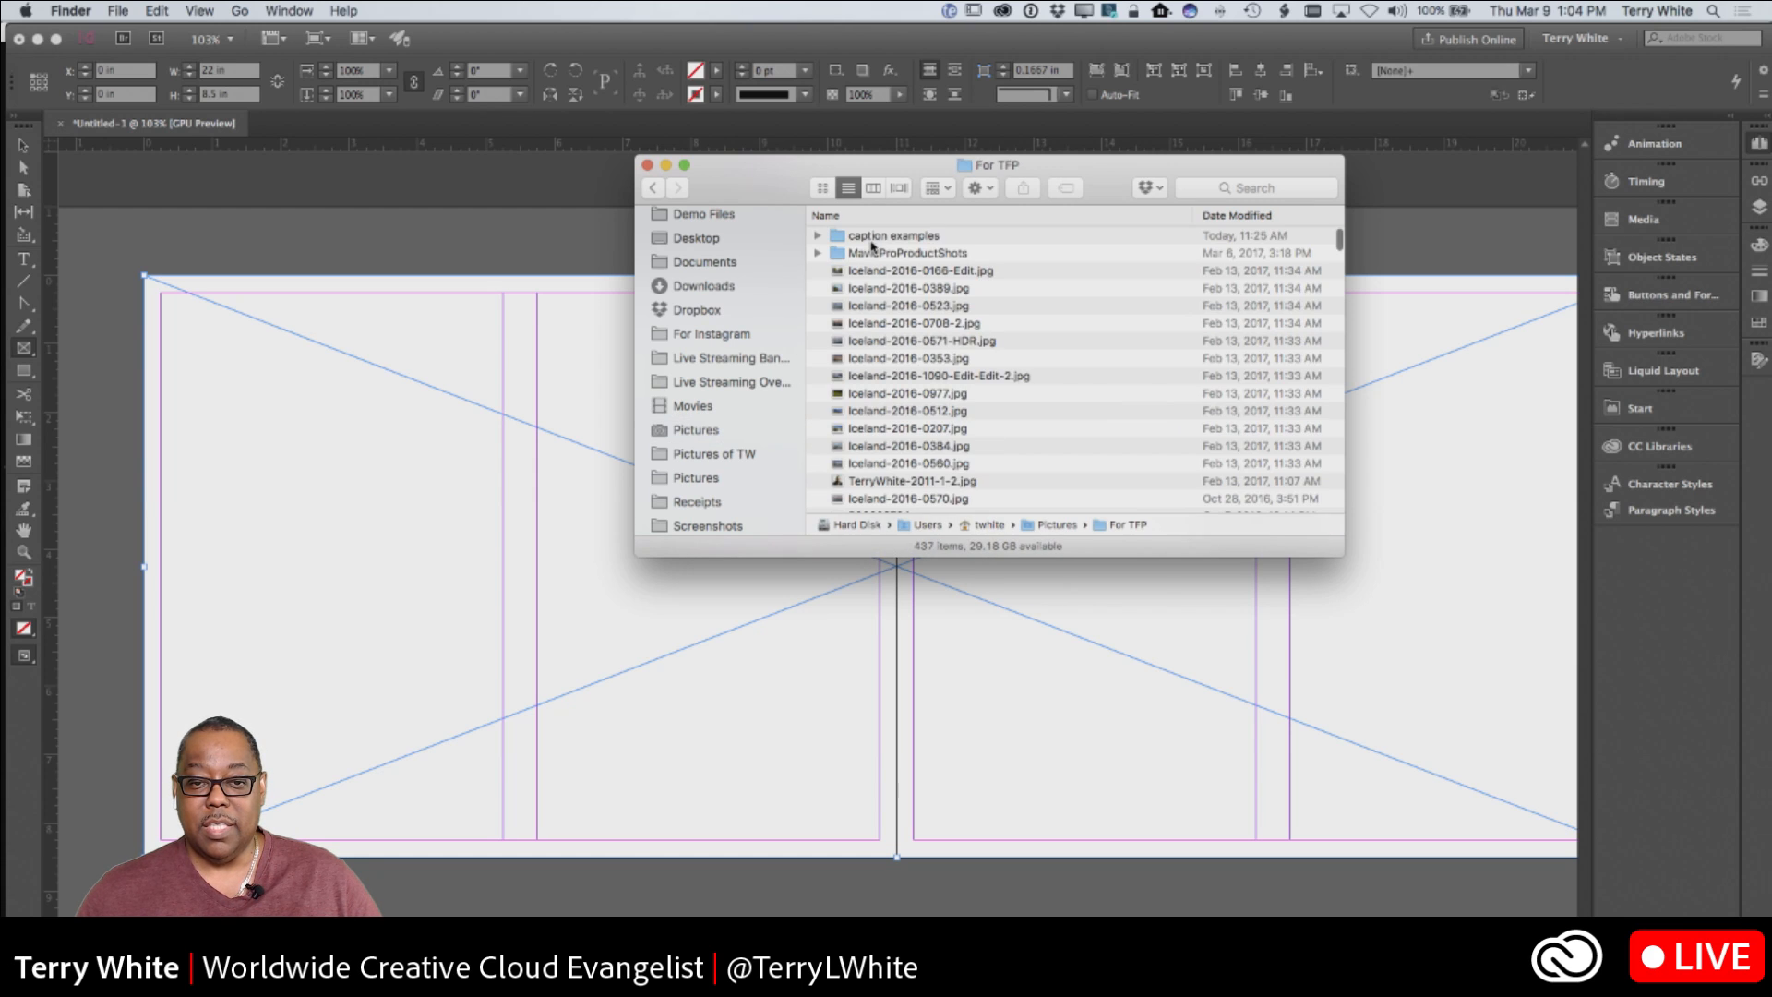
double_click(881, 240)
Preview Iceland-2016-0547.jpg and place it from the folder into the spread-wide frame
click(909, 273)
key(space)
key(space)
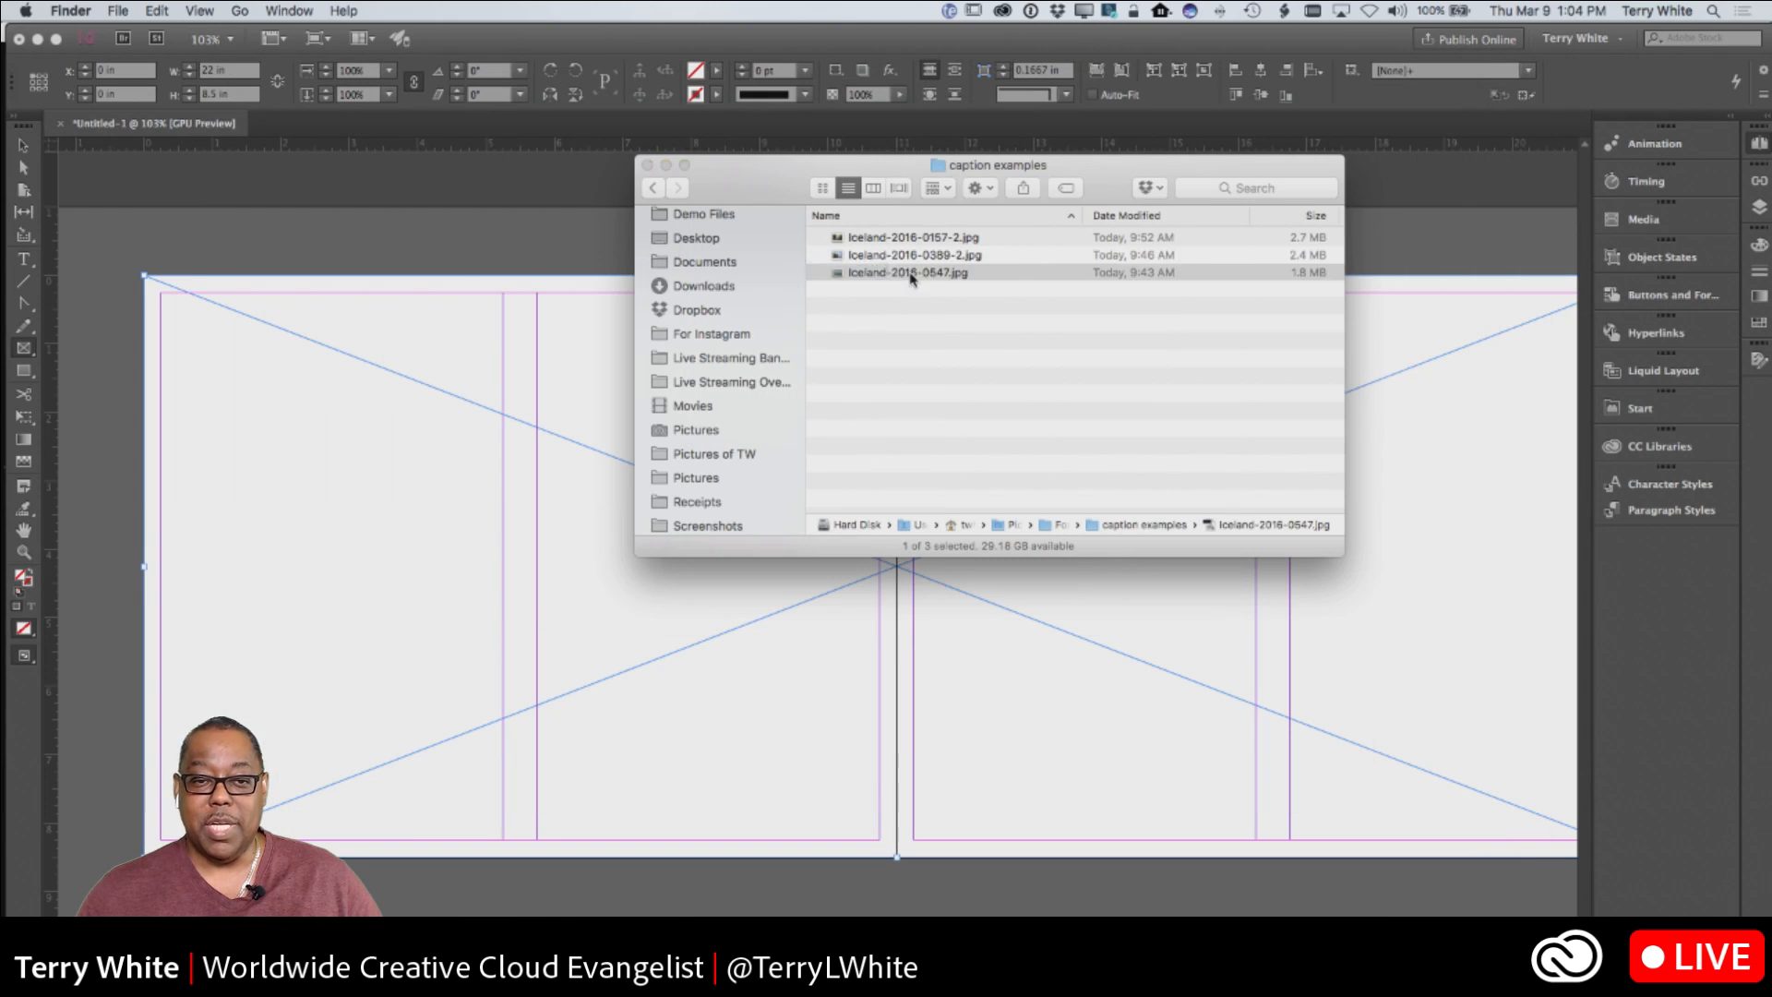
drag(943, 213, 1183, 233)
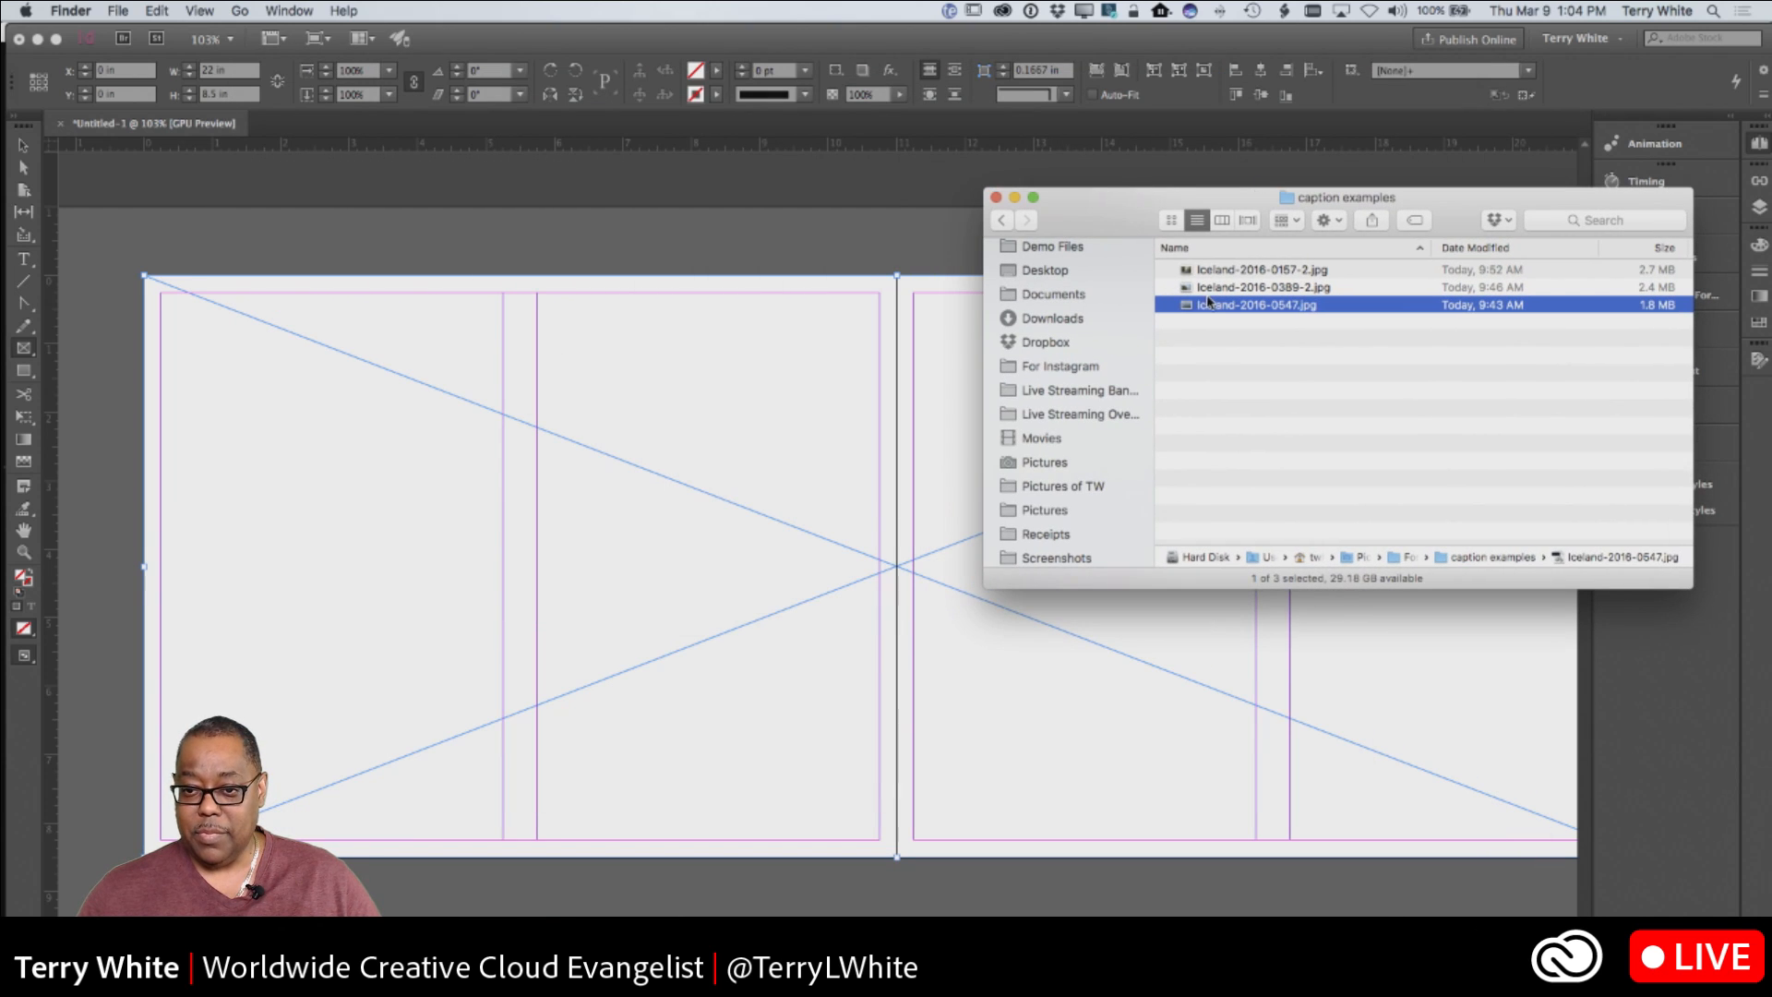
drag(1209, 304, 613, 502)
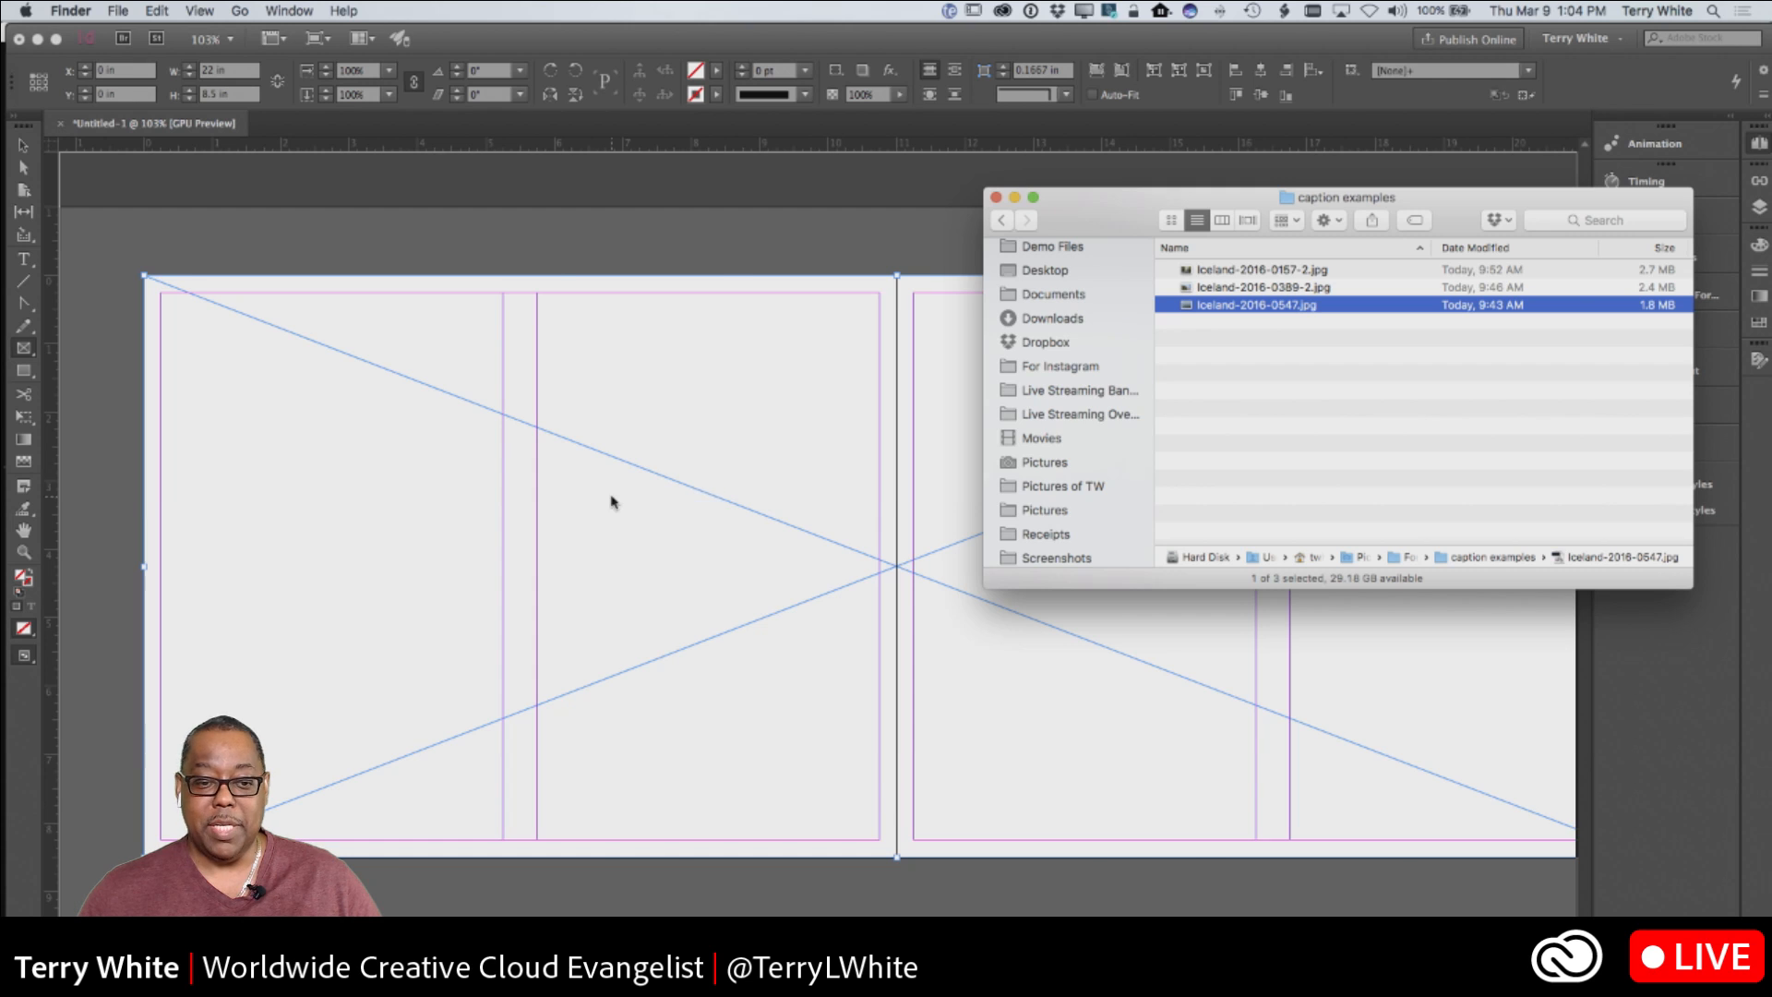
Switch back to InDesign and set the opacity of the spread-wide Iceland photo to 50%
click(634, 470)
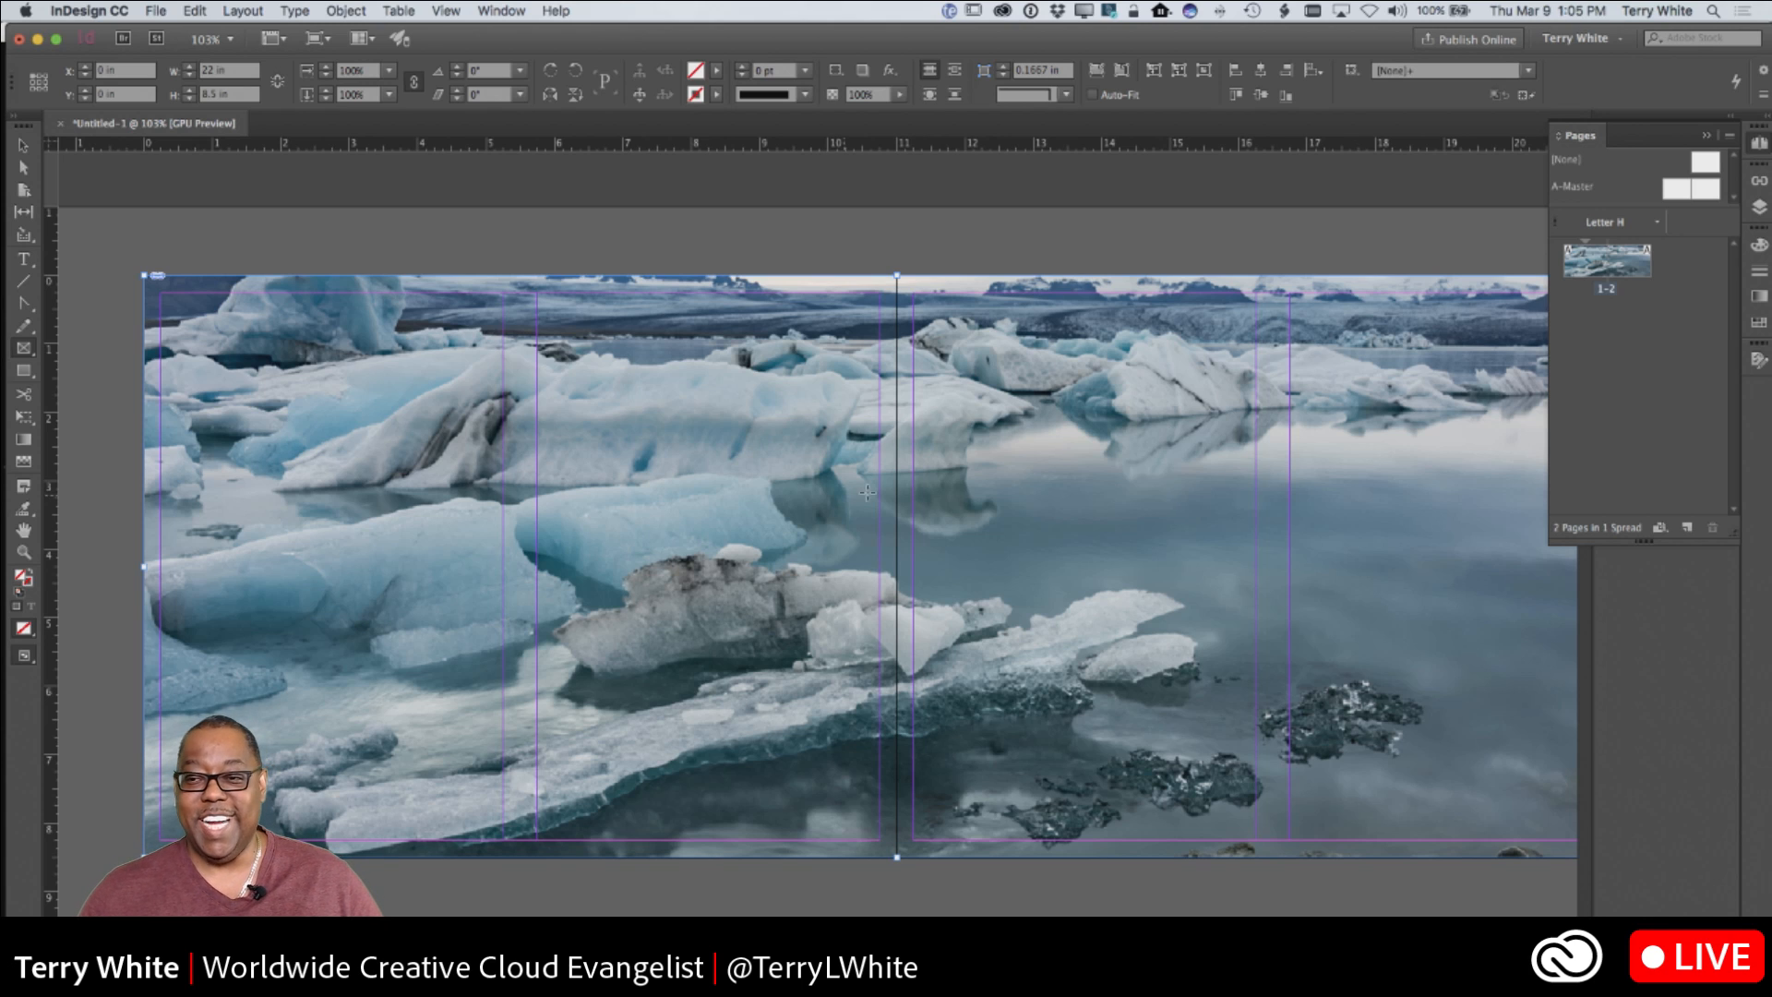
click(1706, 135)
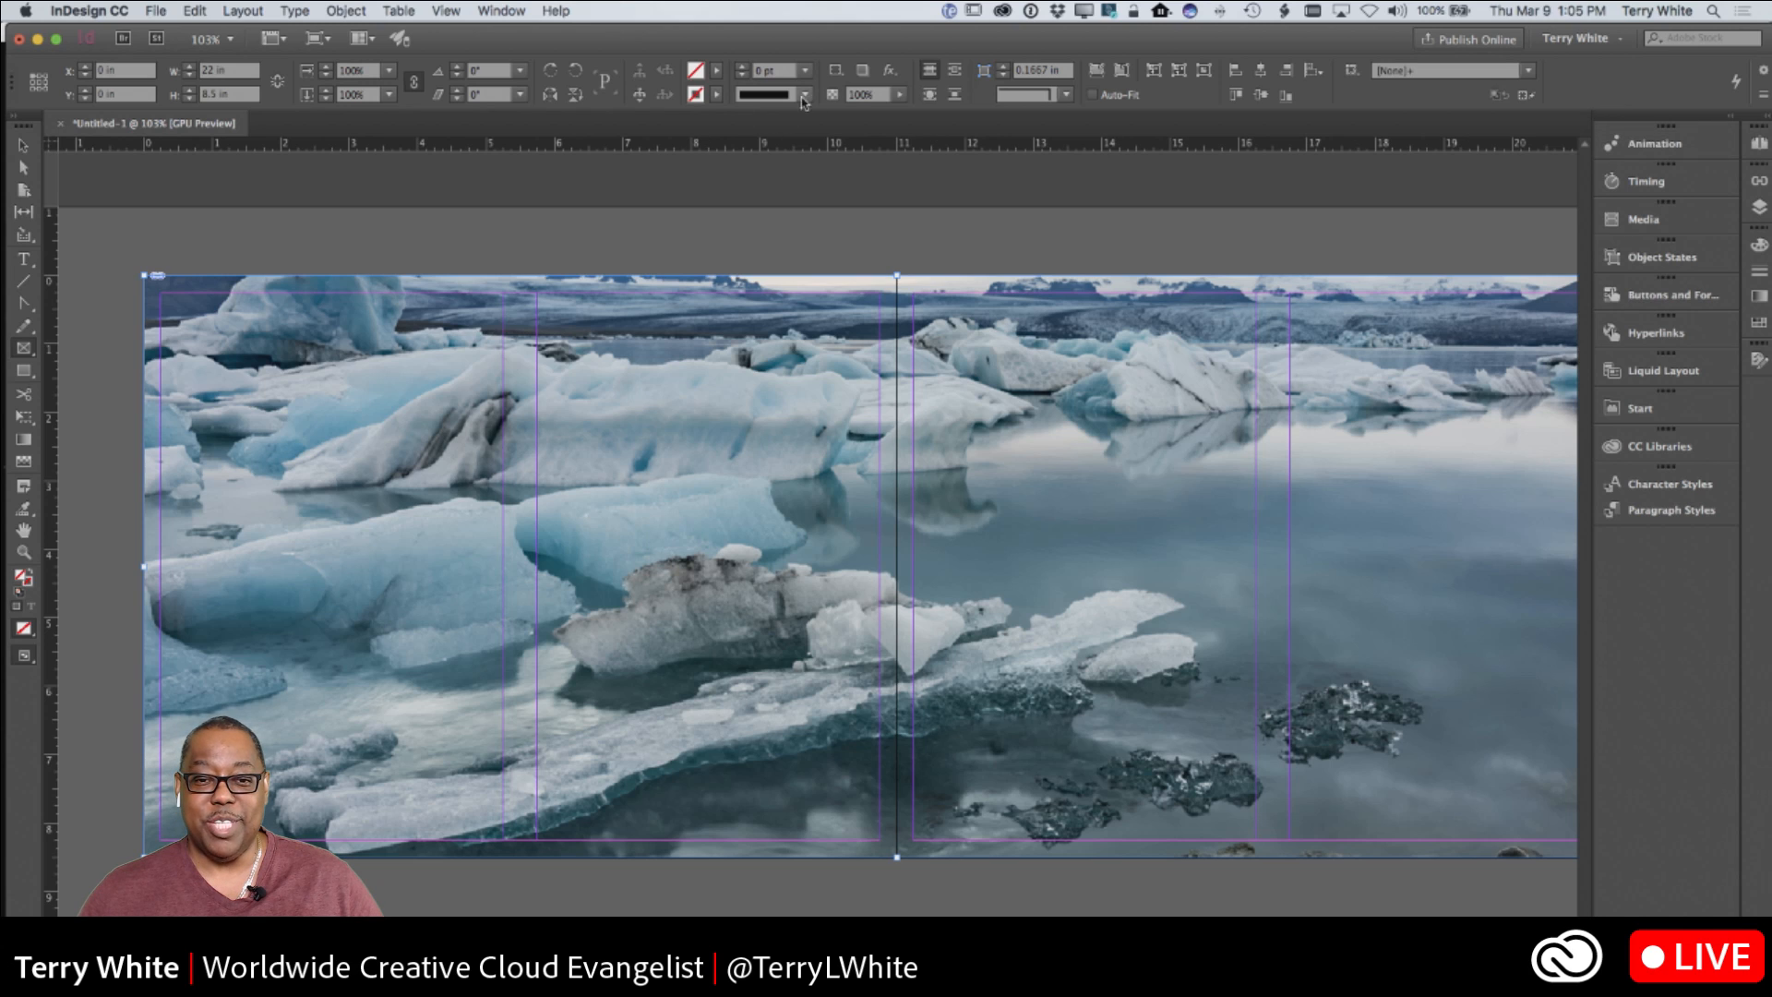
click(900, 95)
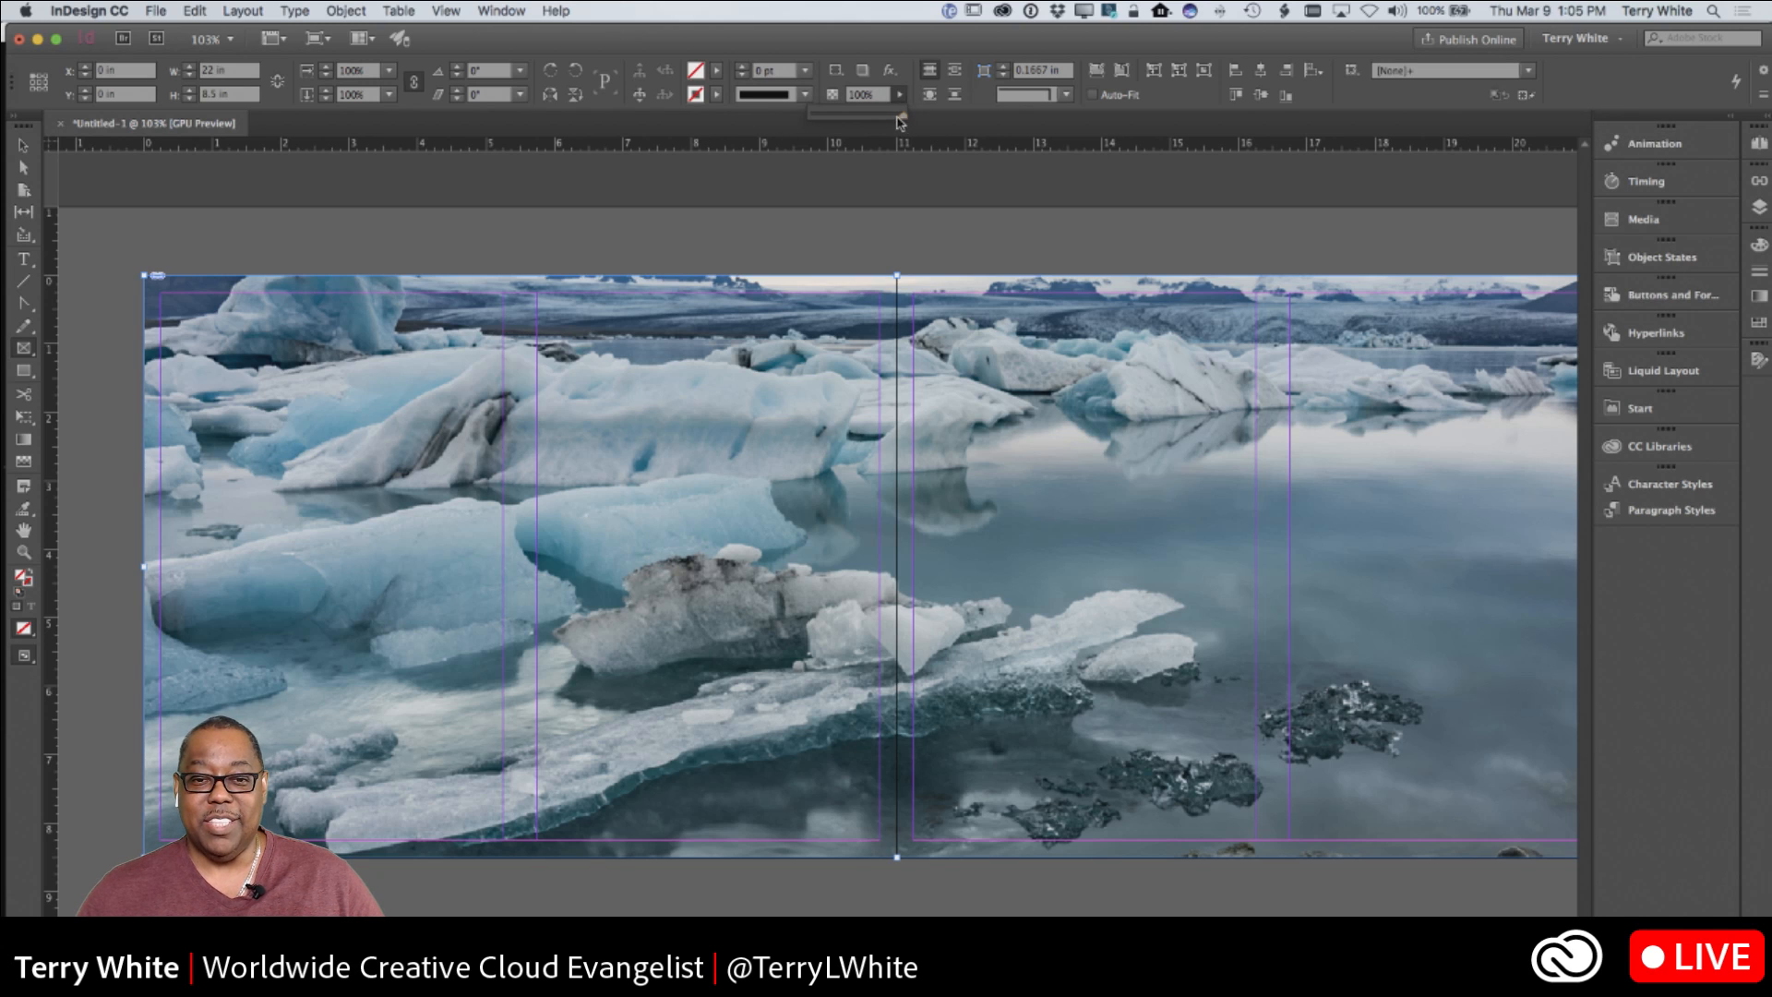
click(900, 95)
drag(903, 118, 858, 126)
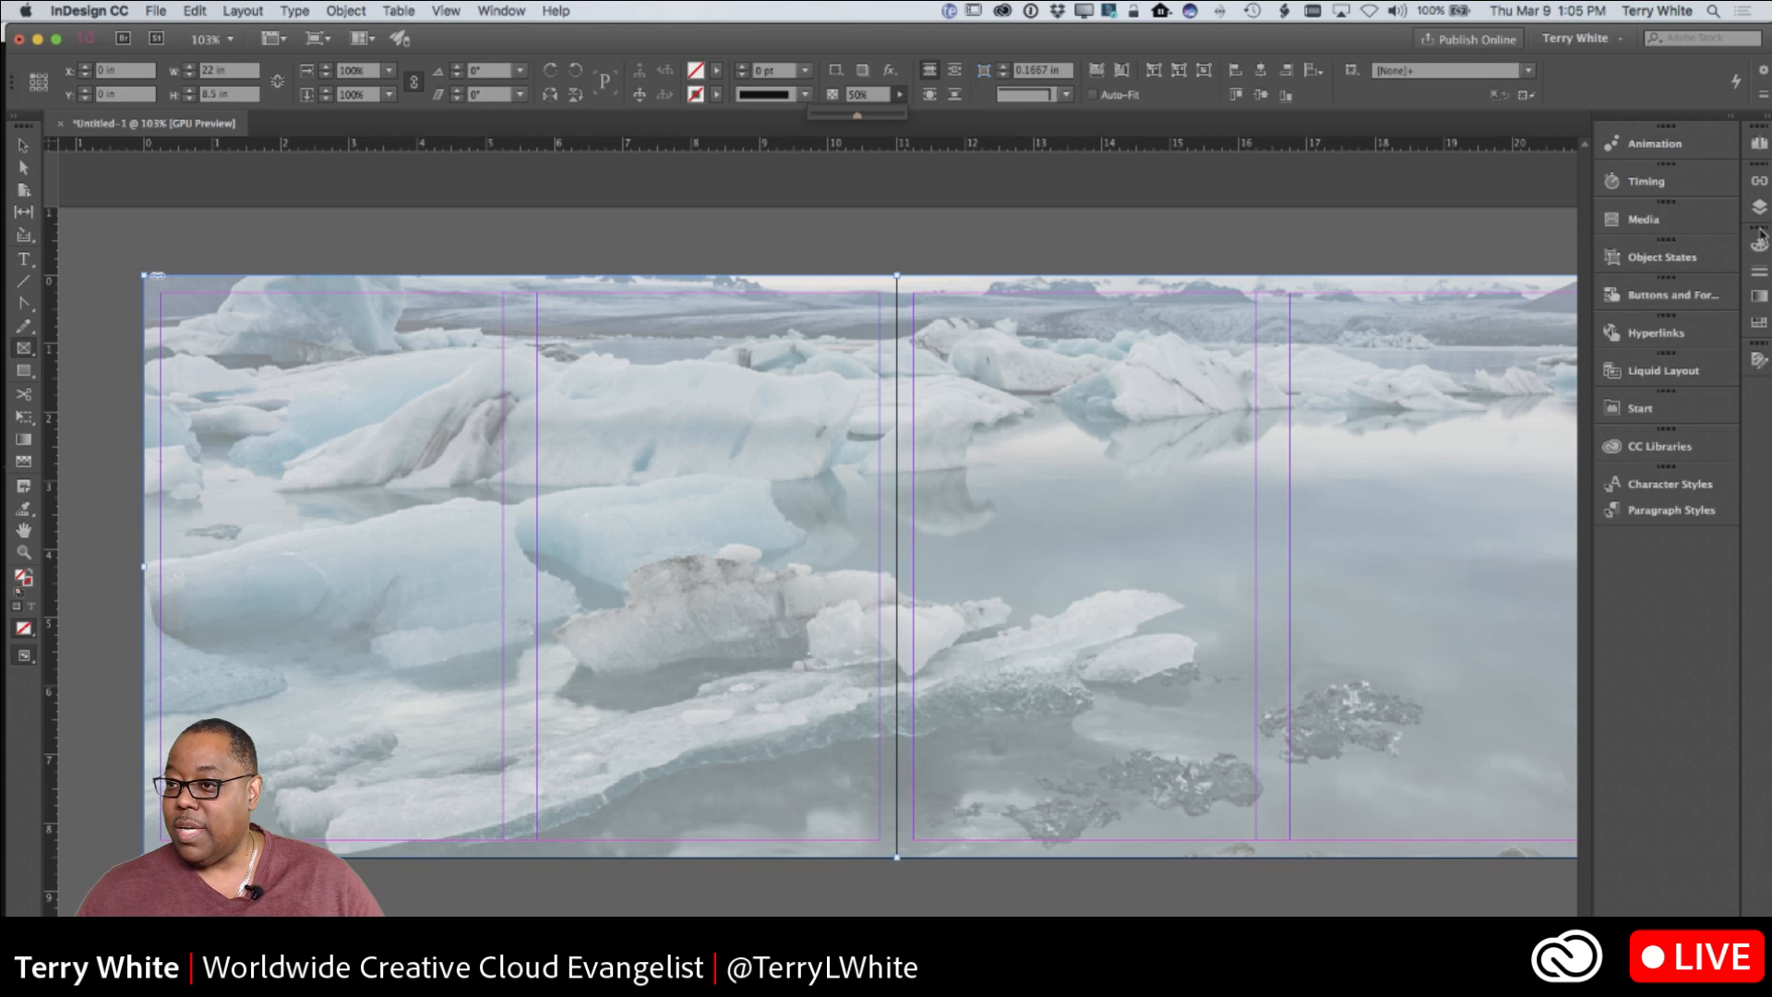
Move the faded photo from the document spread to the same position on the A-Master spread, and return to page 1
click(1759, 143)
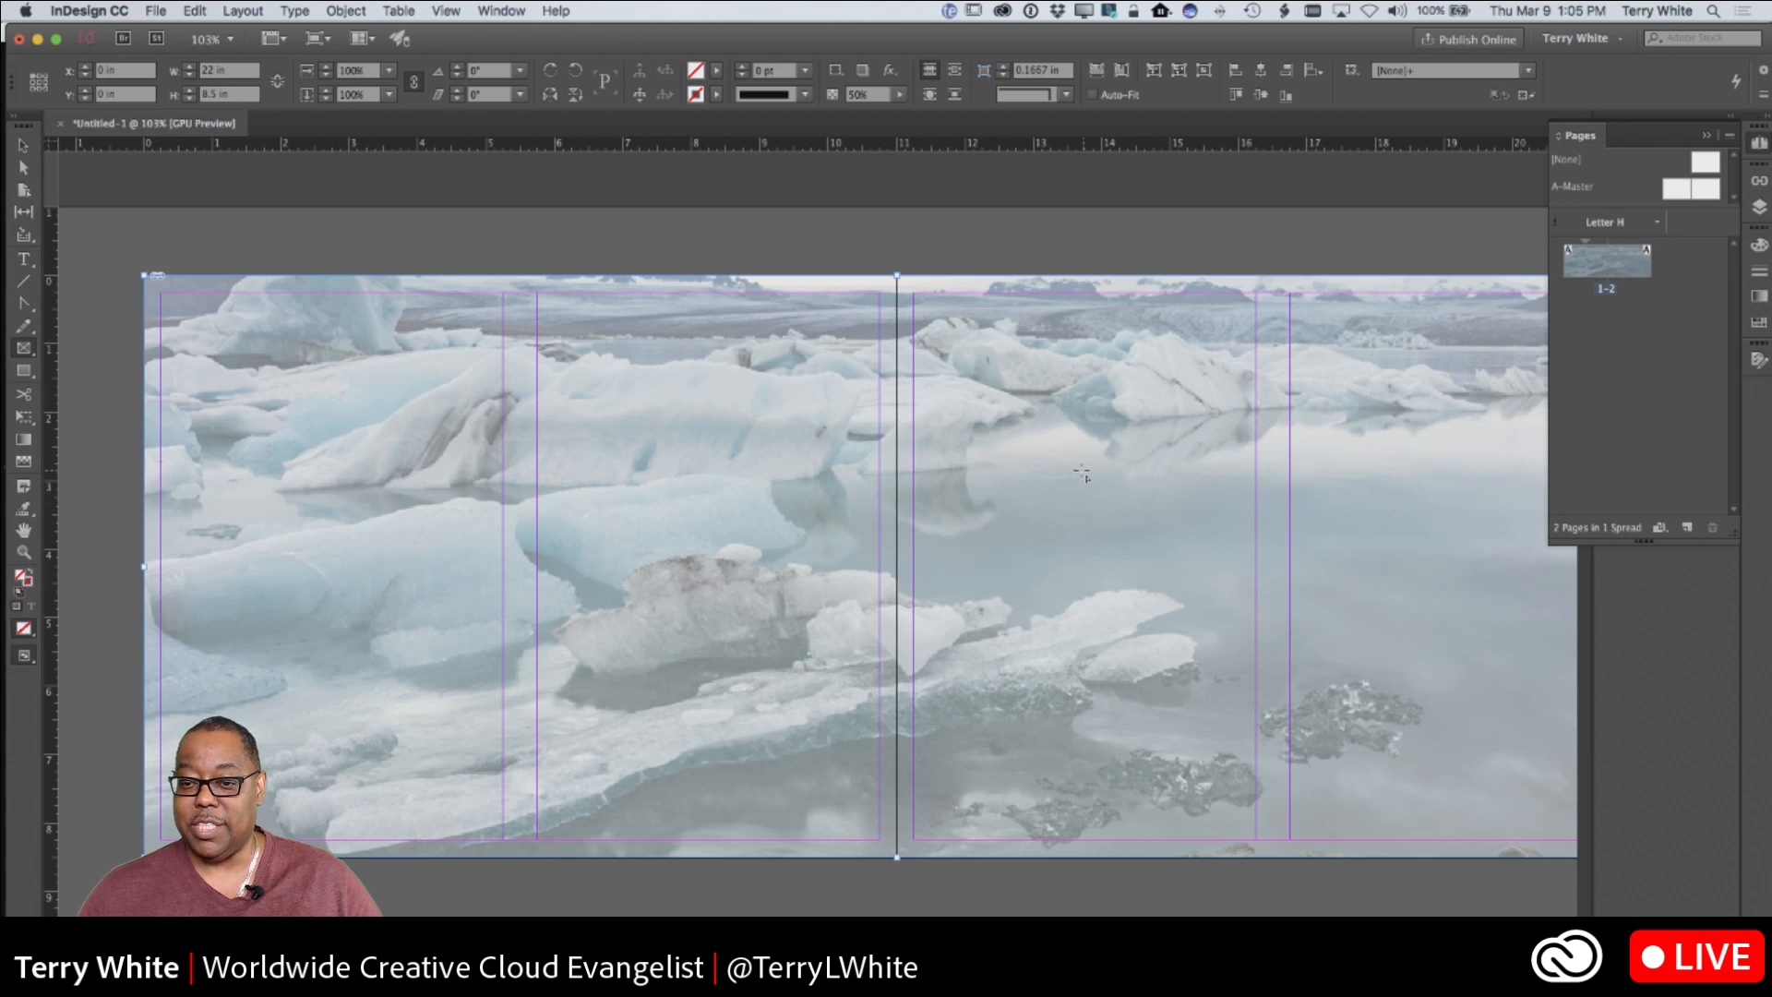
click(23, 145)
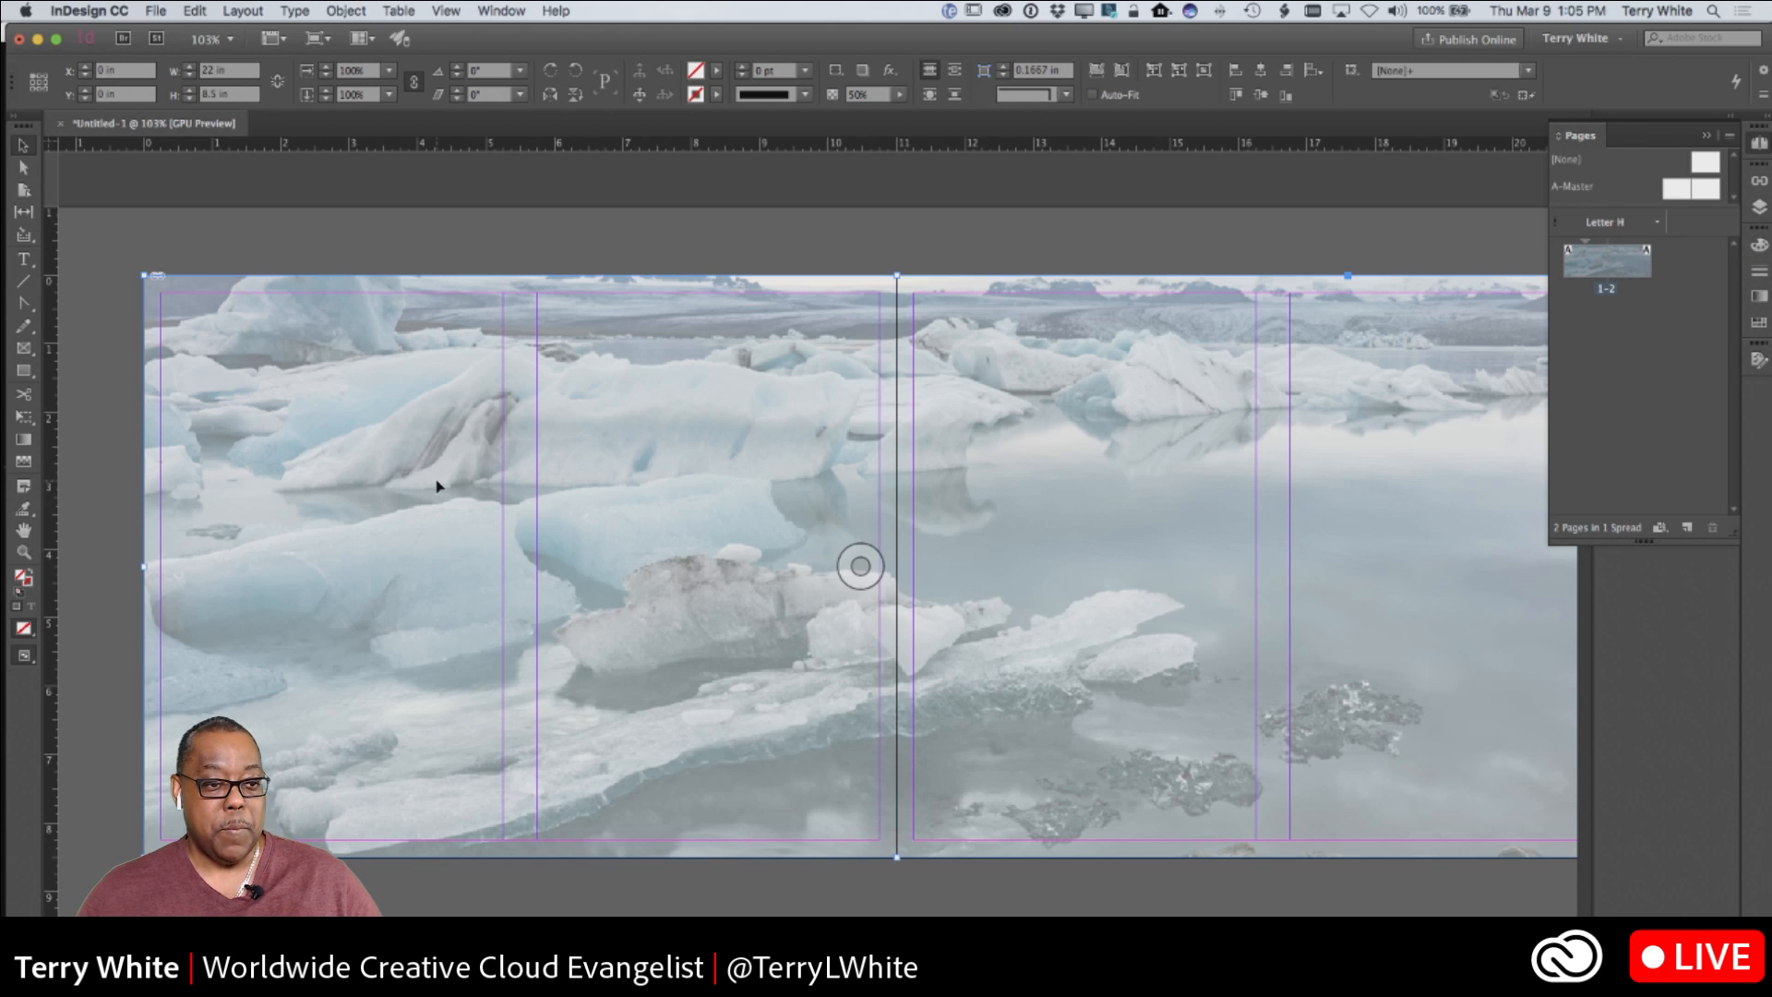
key(Delete)
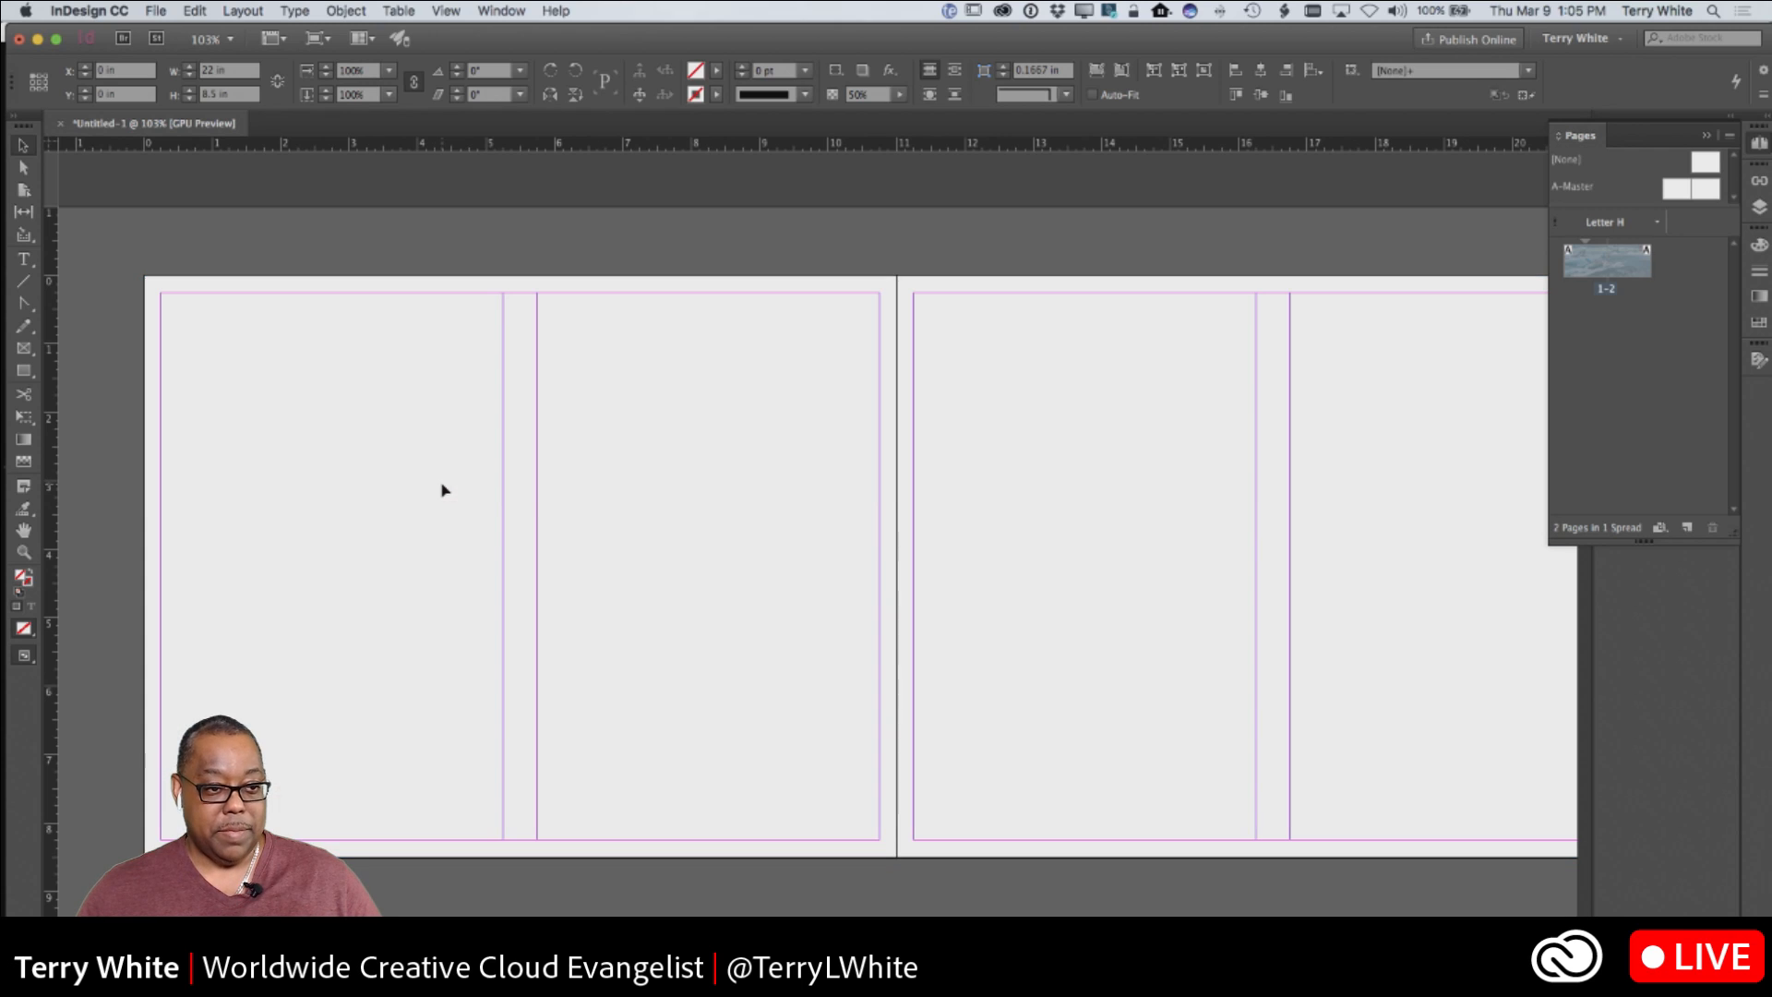
double_click(1671, 190)
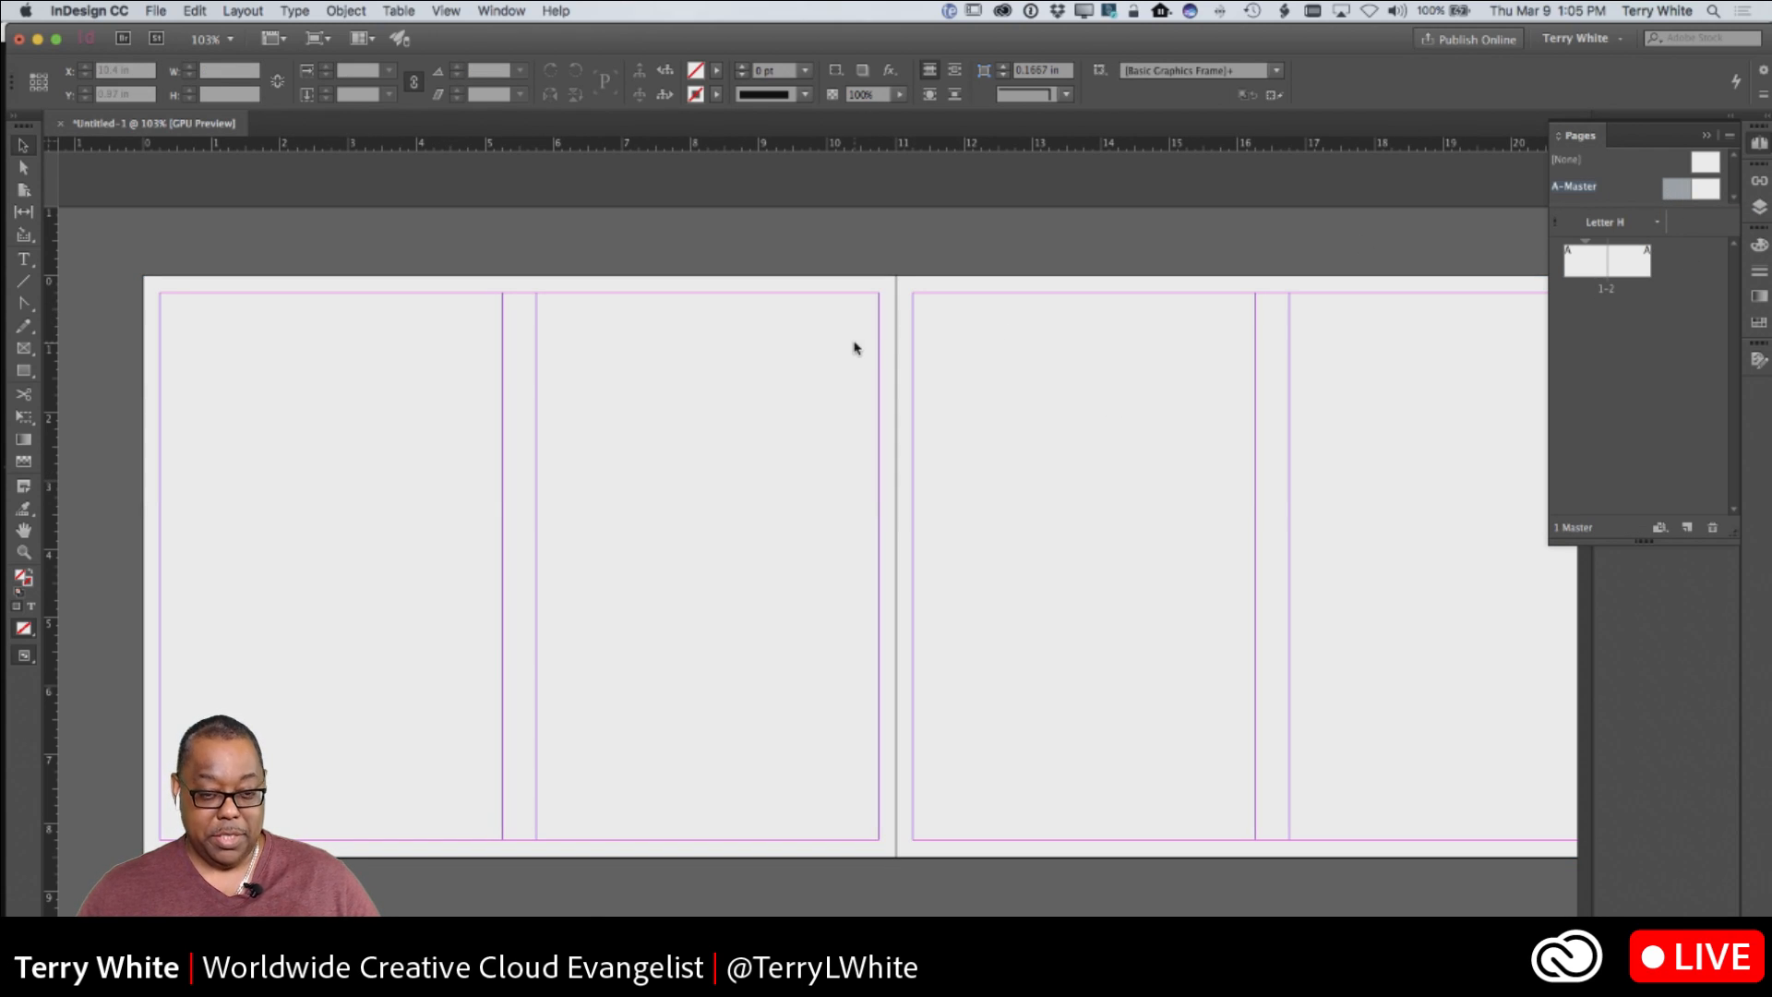
key(super+alt+shift+v)
drag(317, 402, 394, 403)
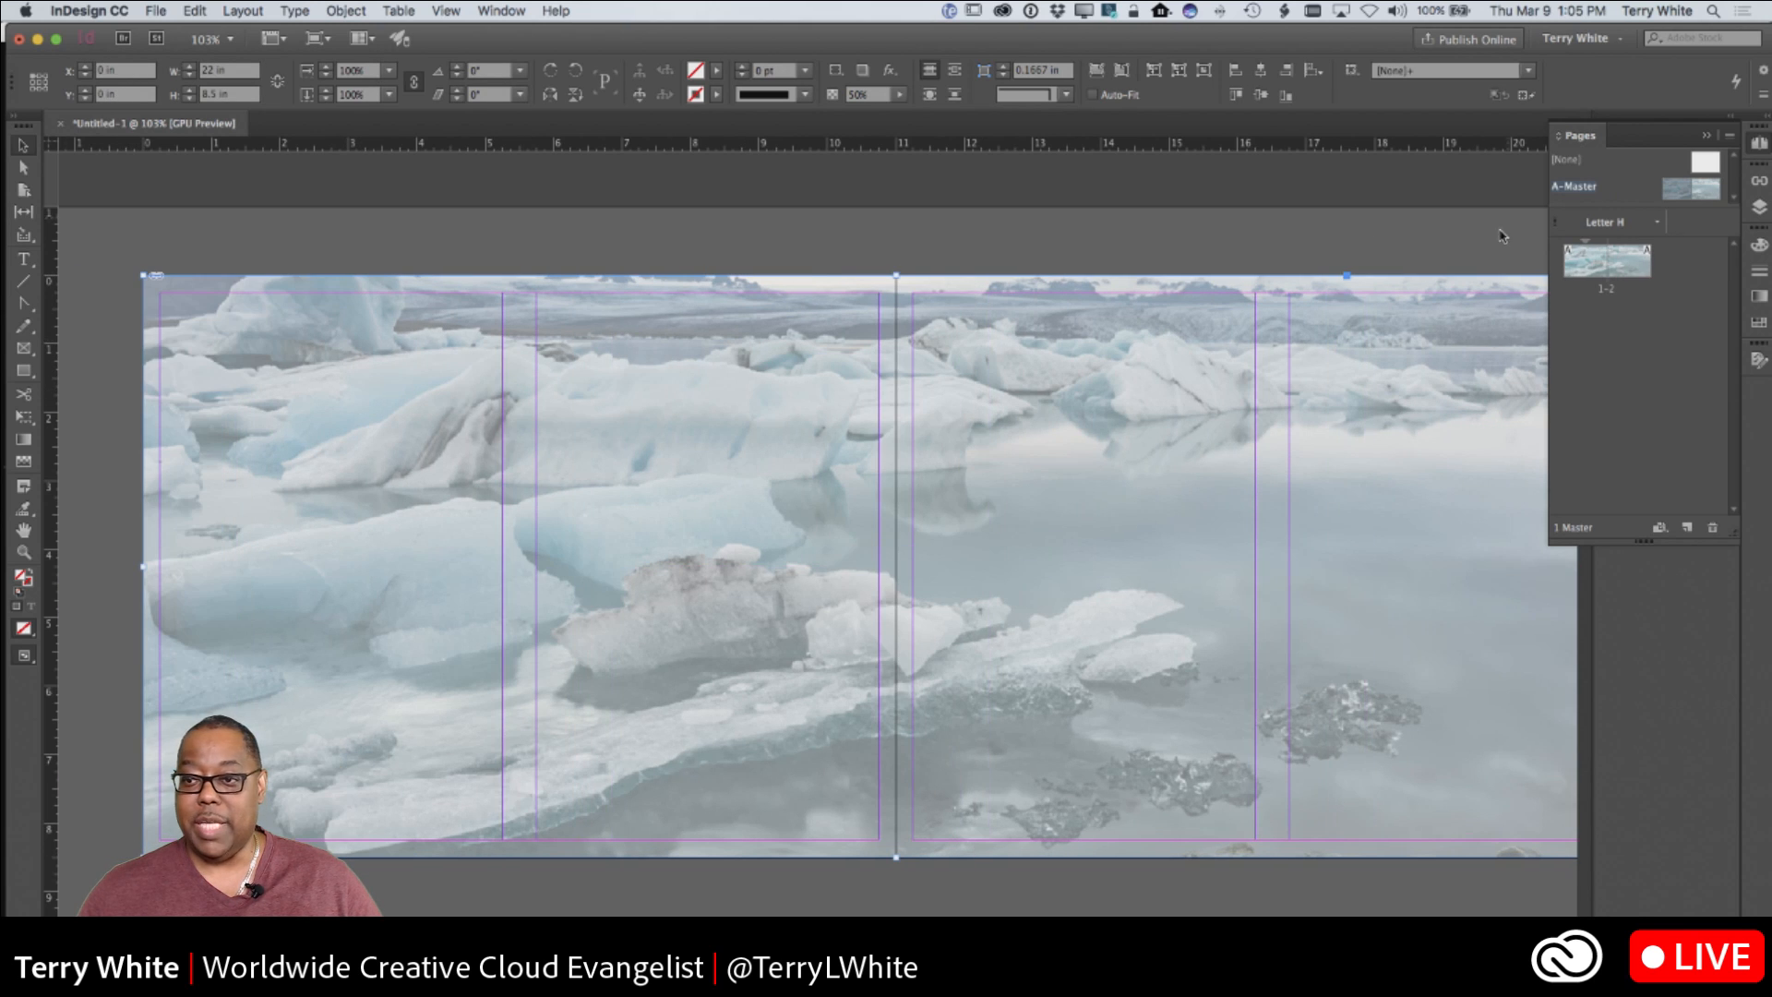
double_click(1579, 271)
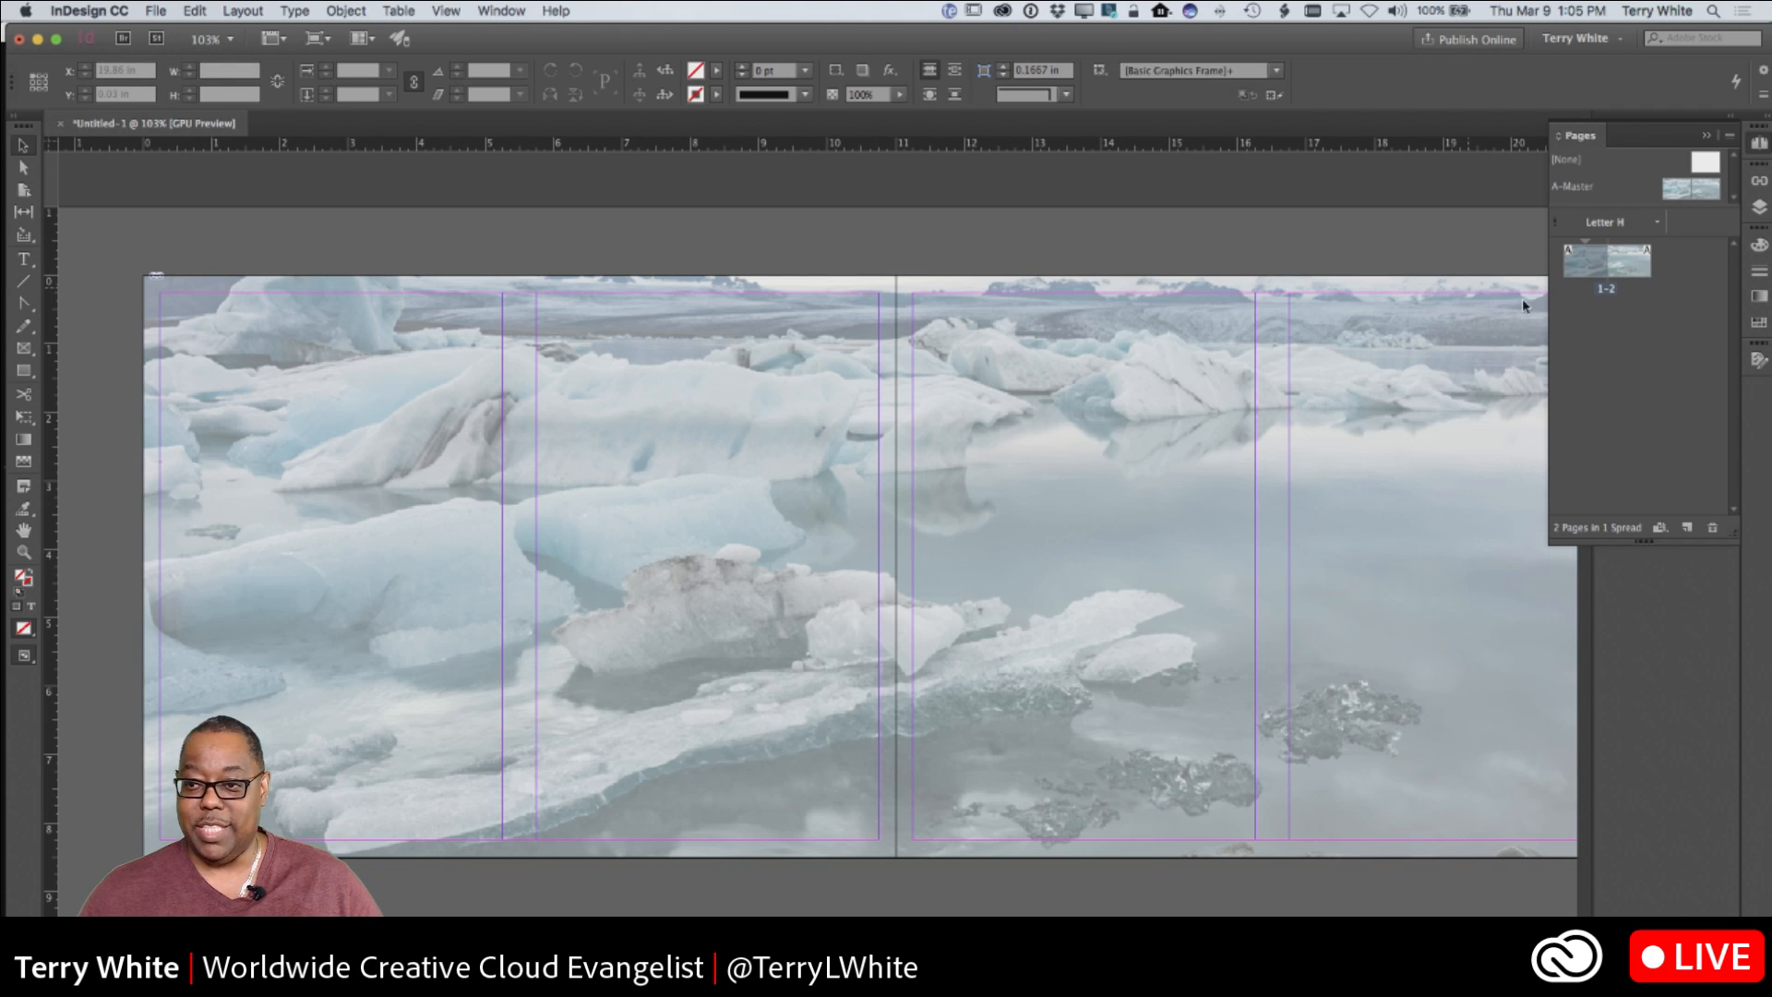
Check the master background photo on pages 1 and 2, and view the spread at 100%
double_click(1581, 268)
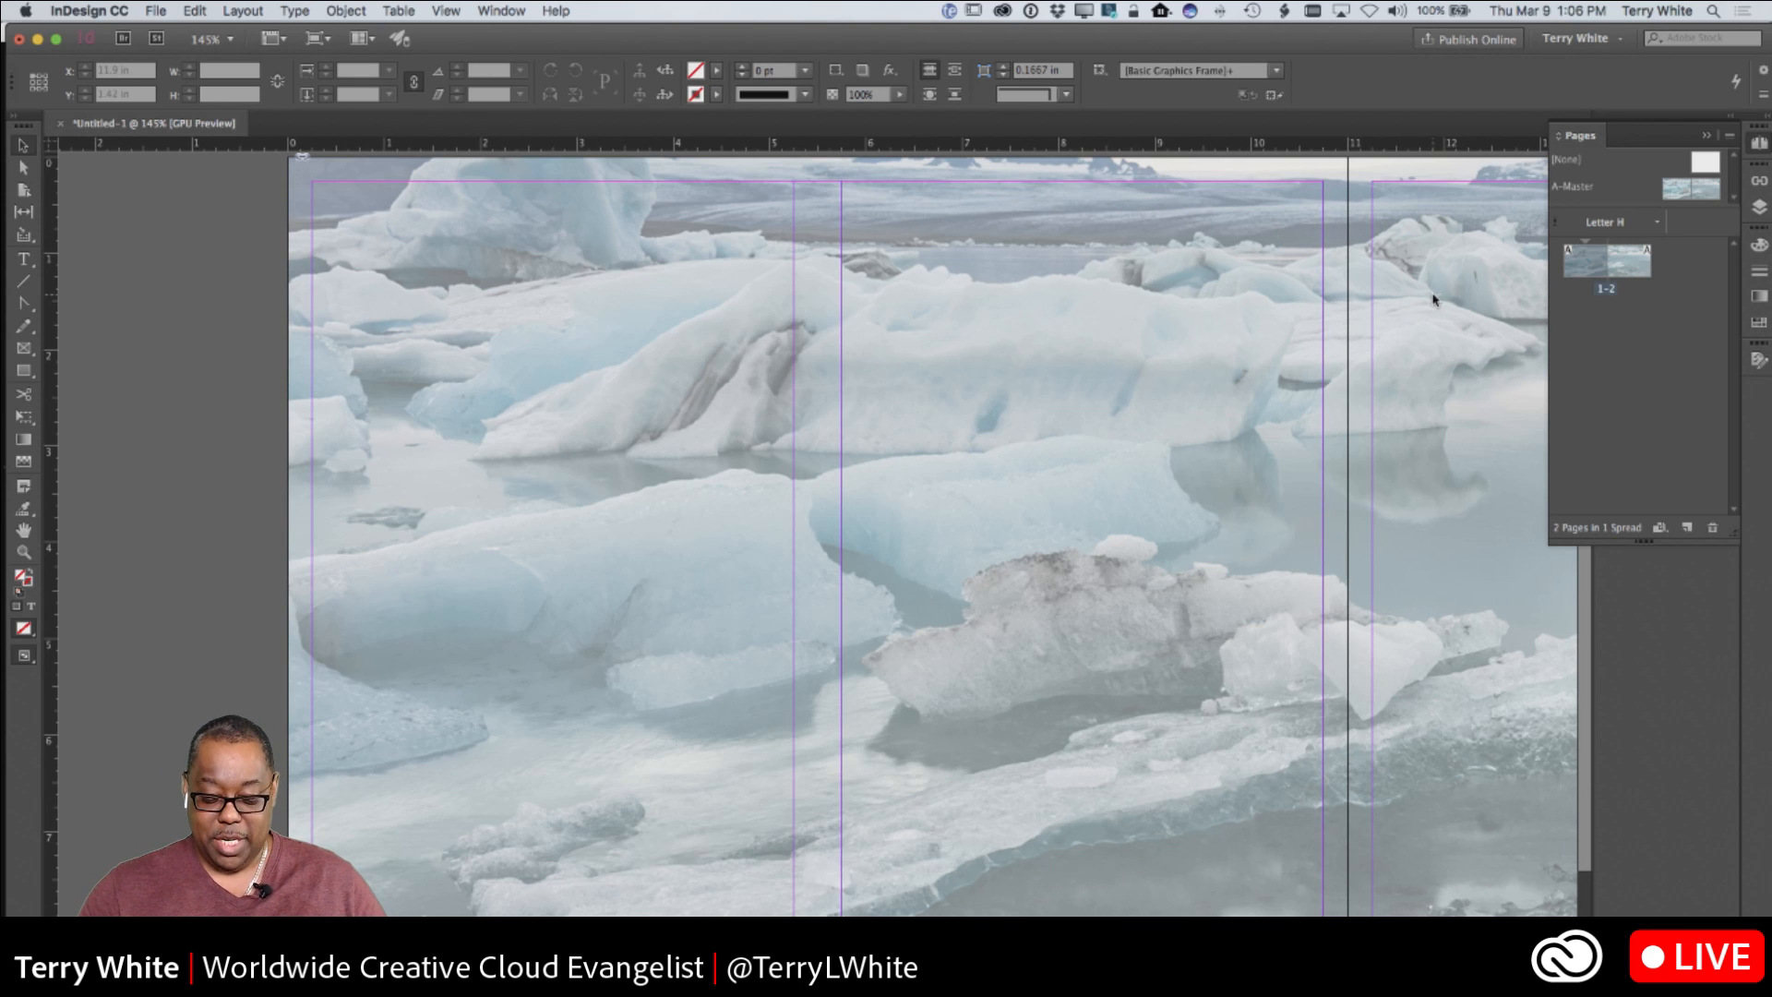
double_click(1615, 270)
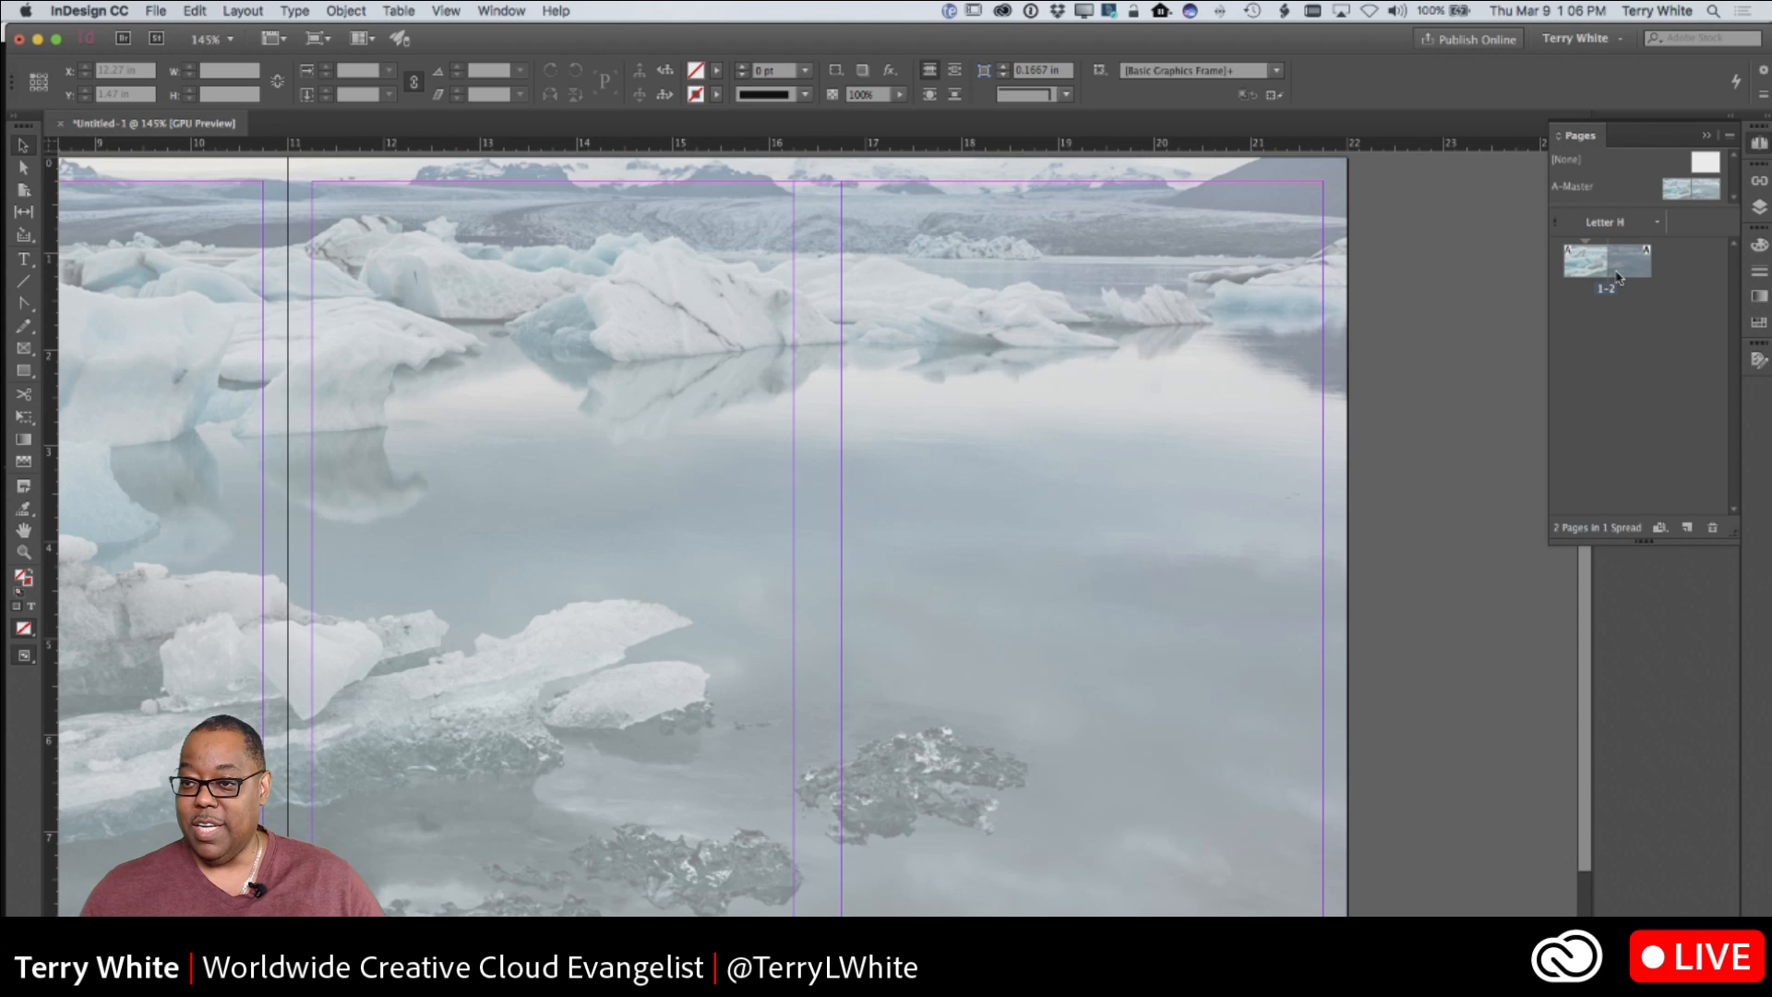
double_click(1569, 269)
key(super+1)
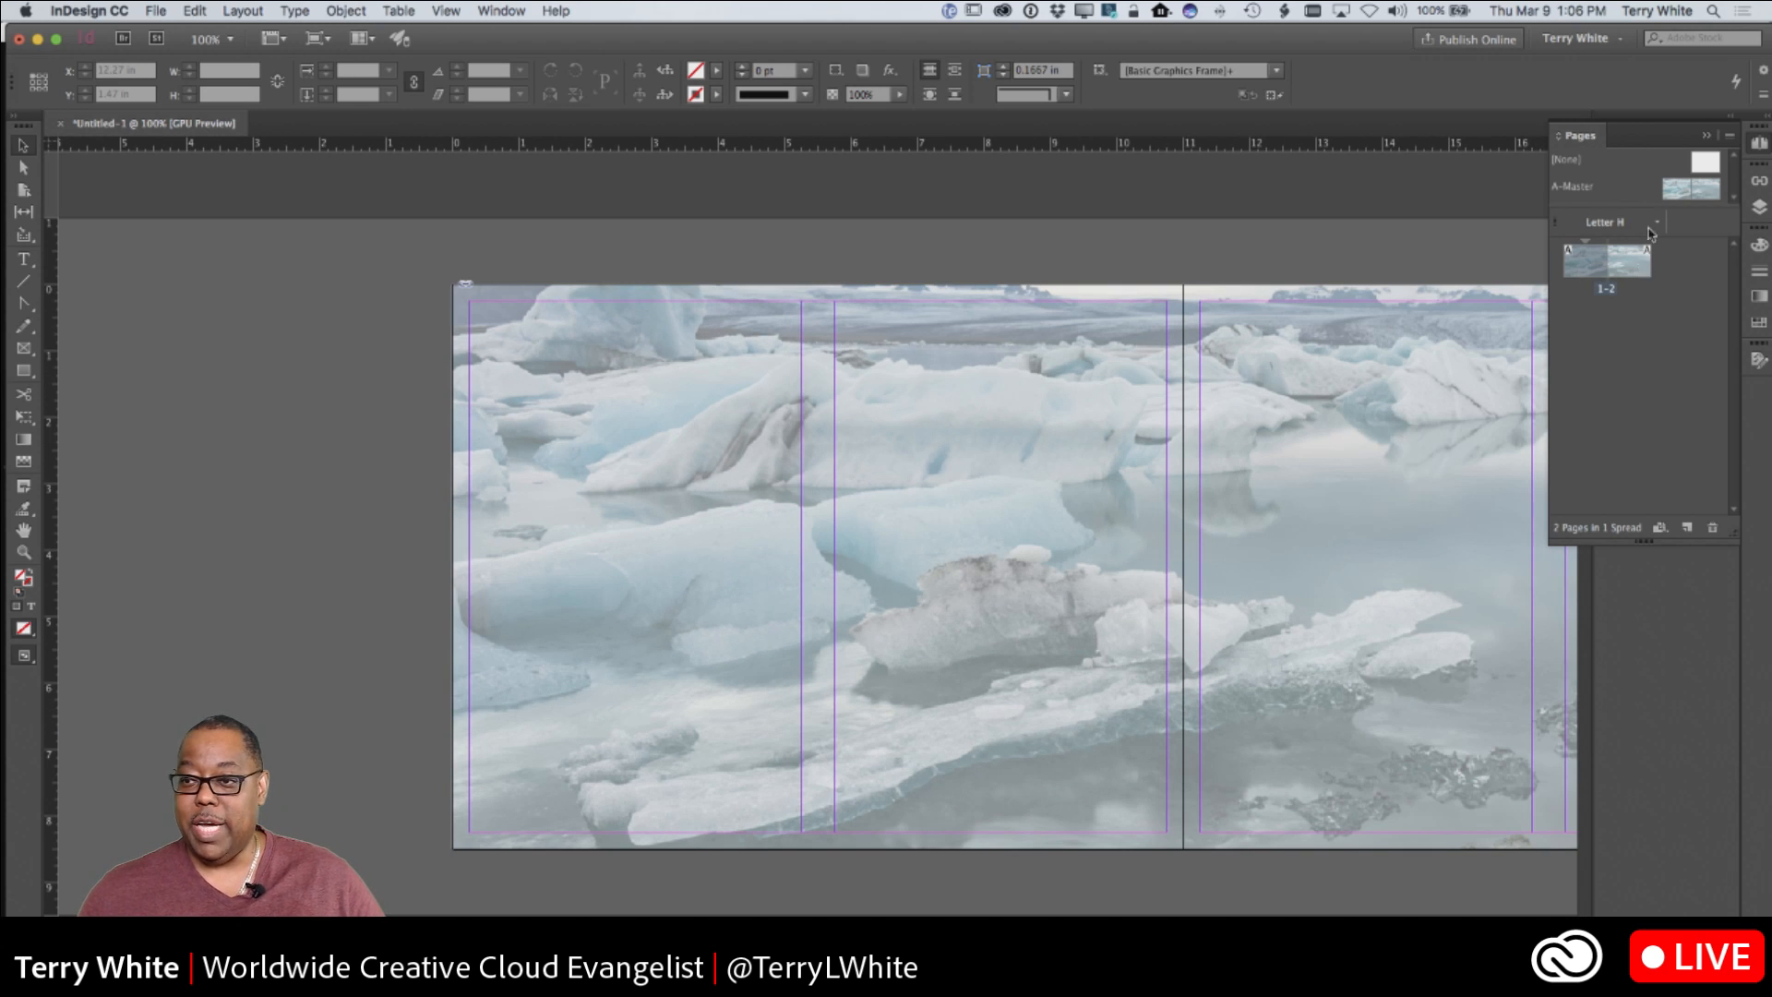
click(1707, 136)
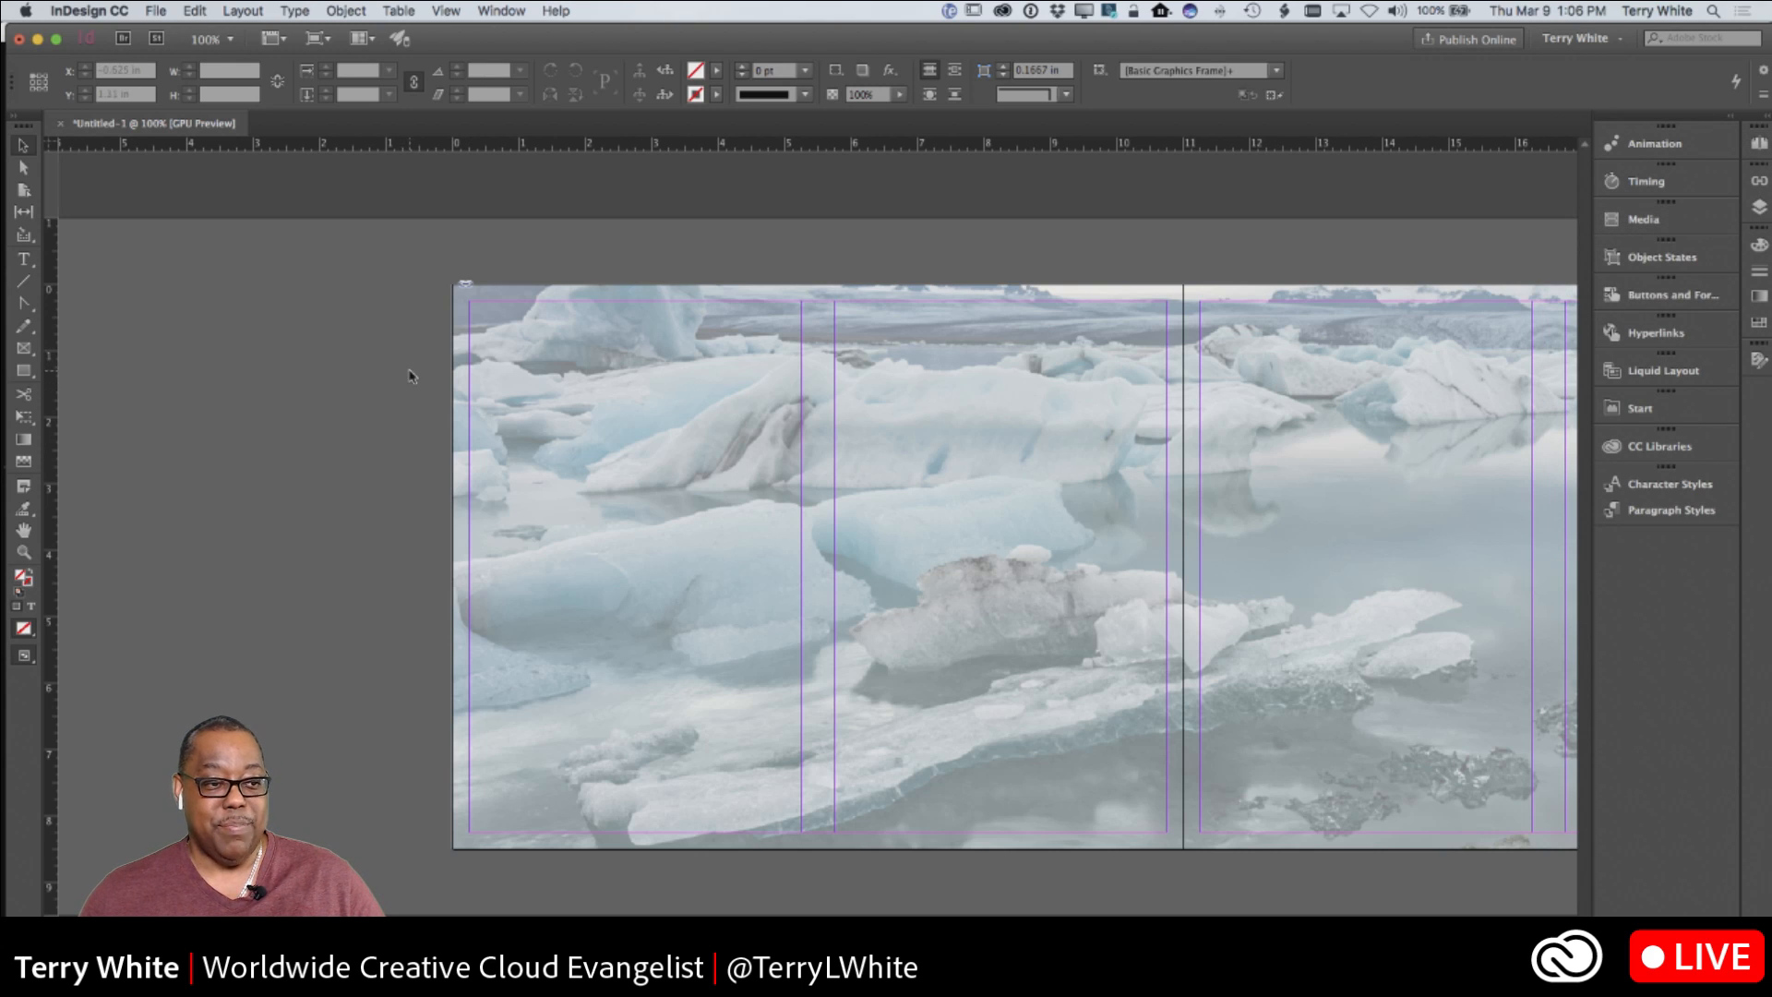
Draw a 5 x 3.48 in graphic frame atop page 1's first column and set its content fitting to Fill Frame Proportionally
click(26, 351)
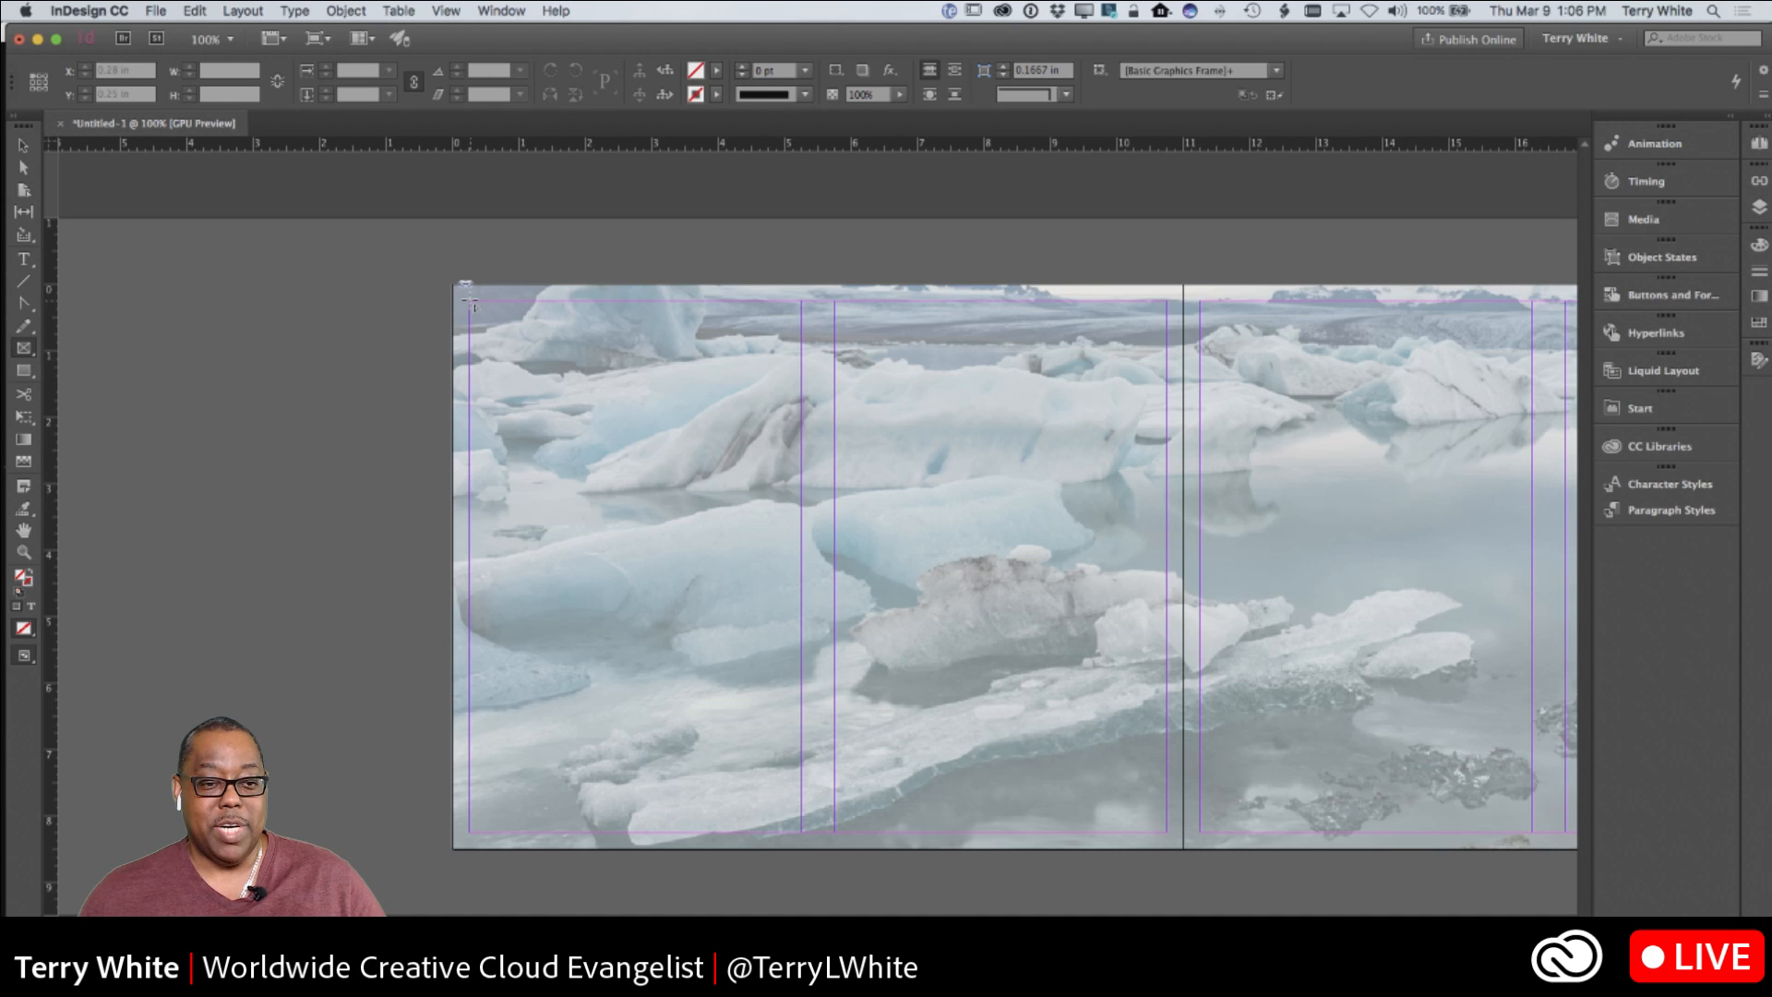
drag(468, 302, 802, 531)
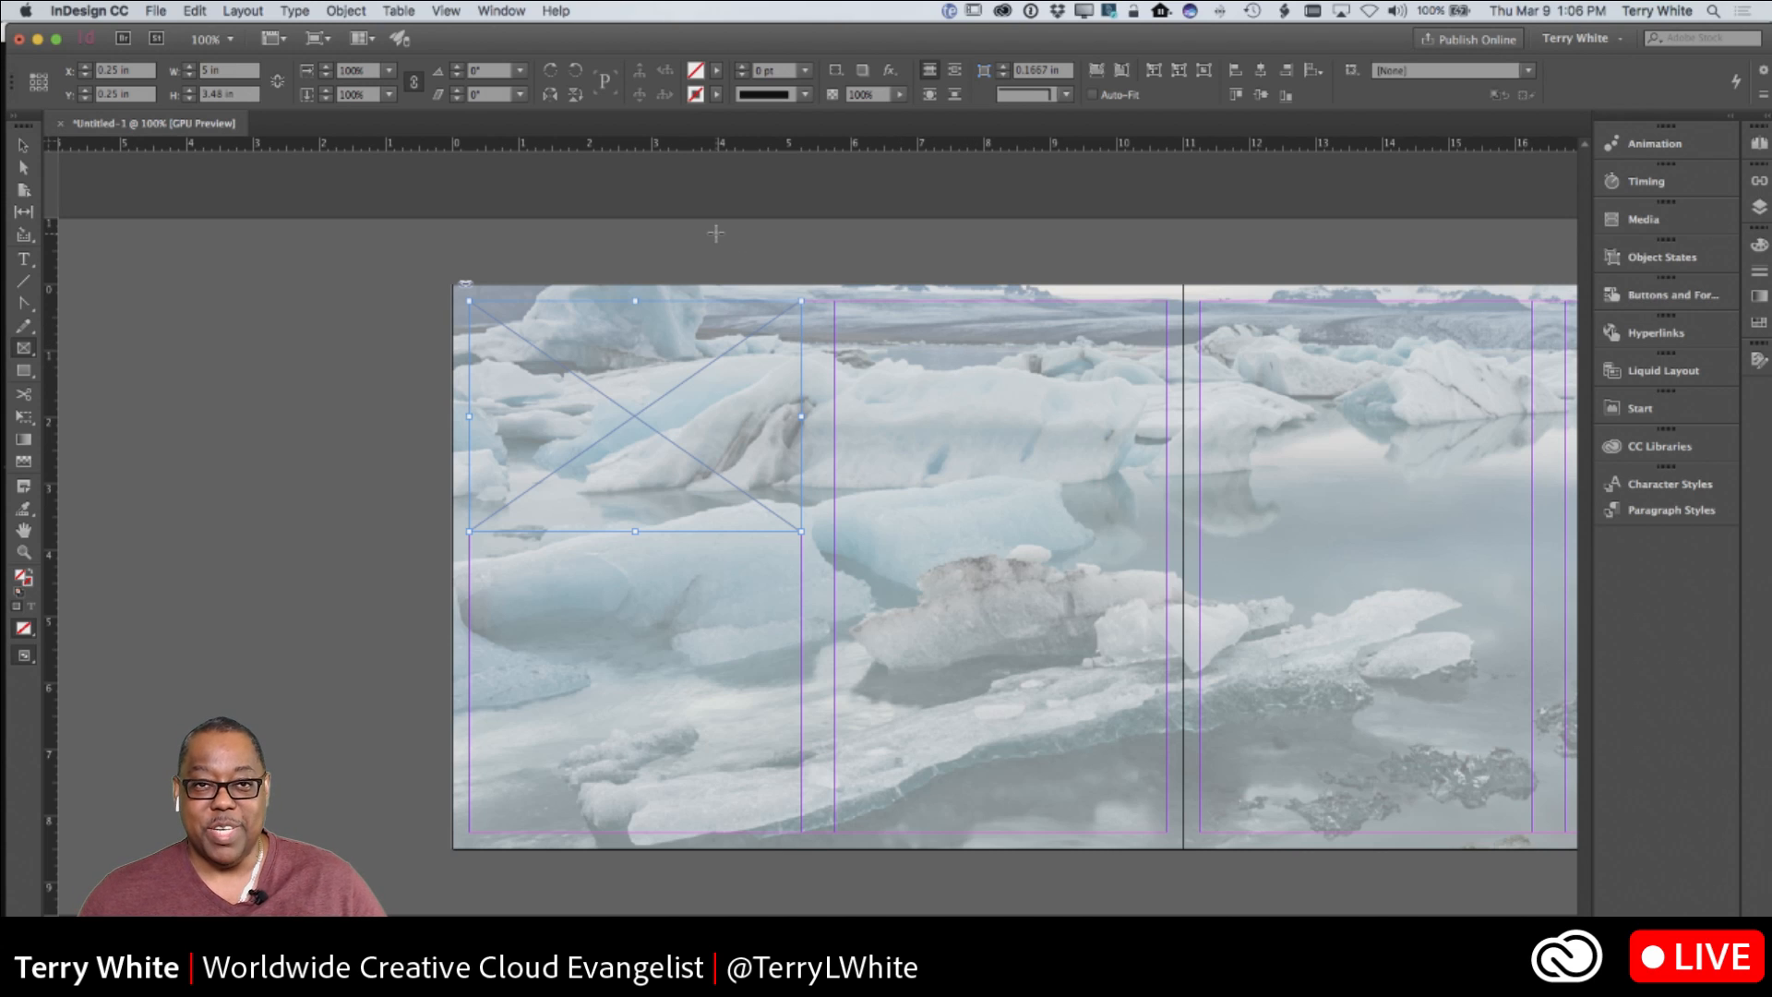
click(359, 13)
mouse_move(355, 334)
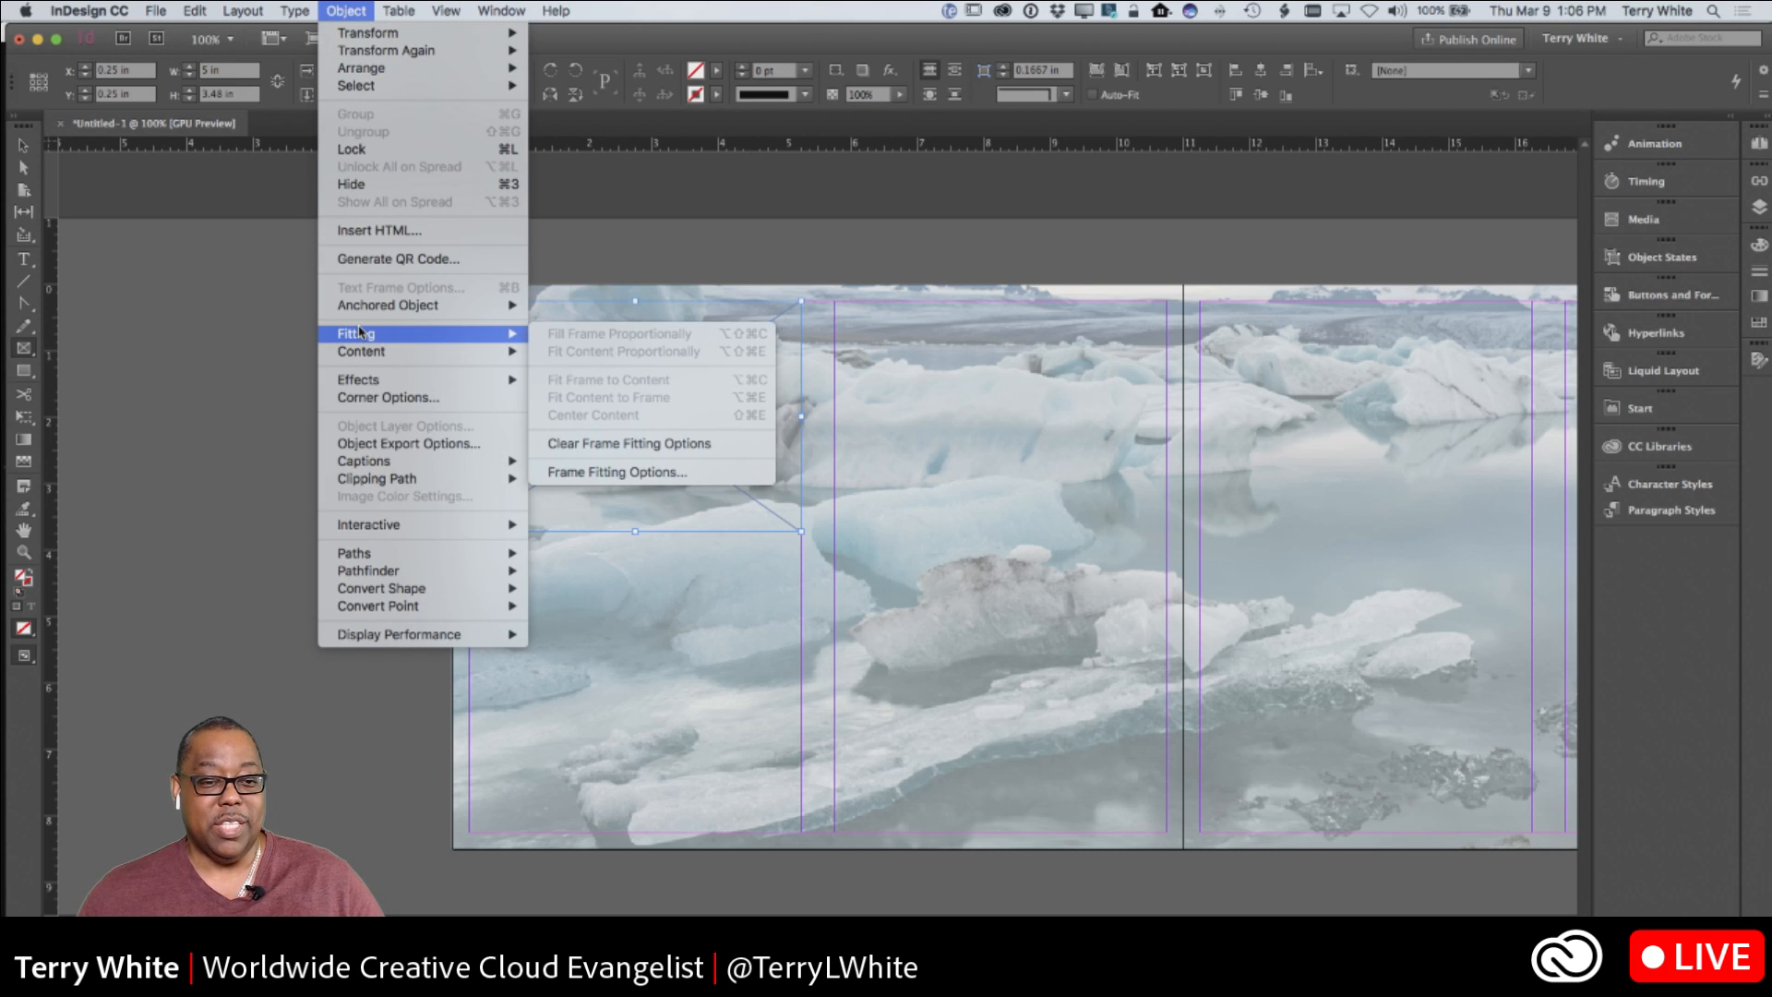
click(644, 474)
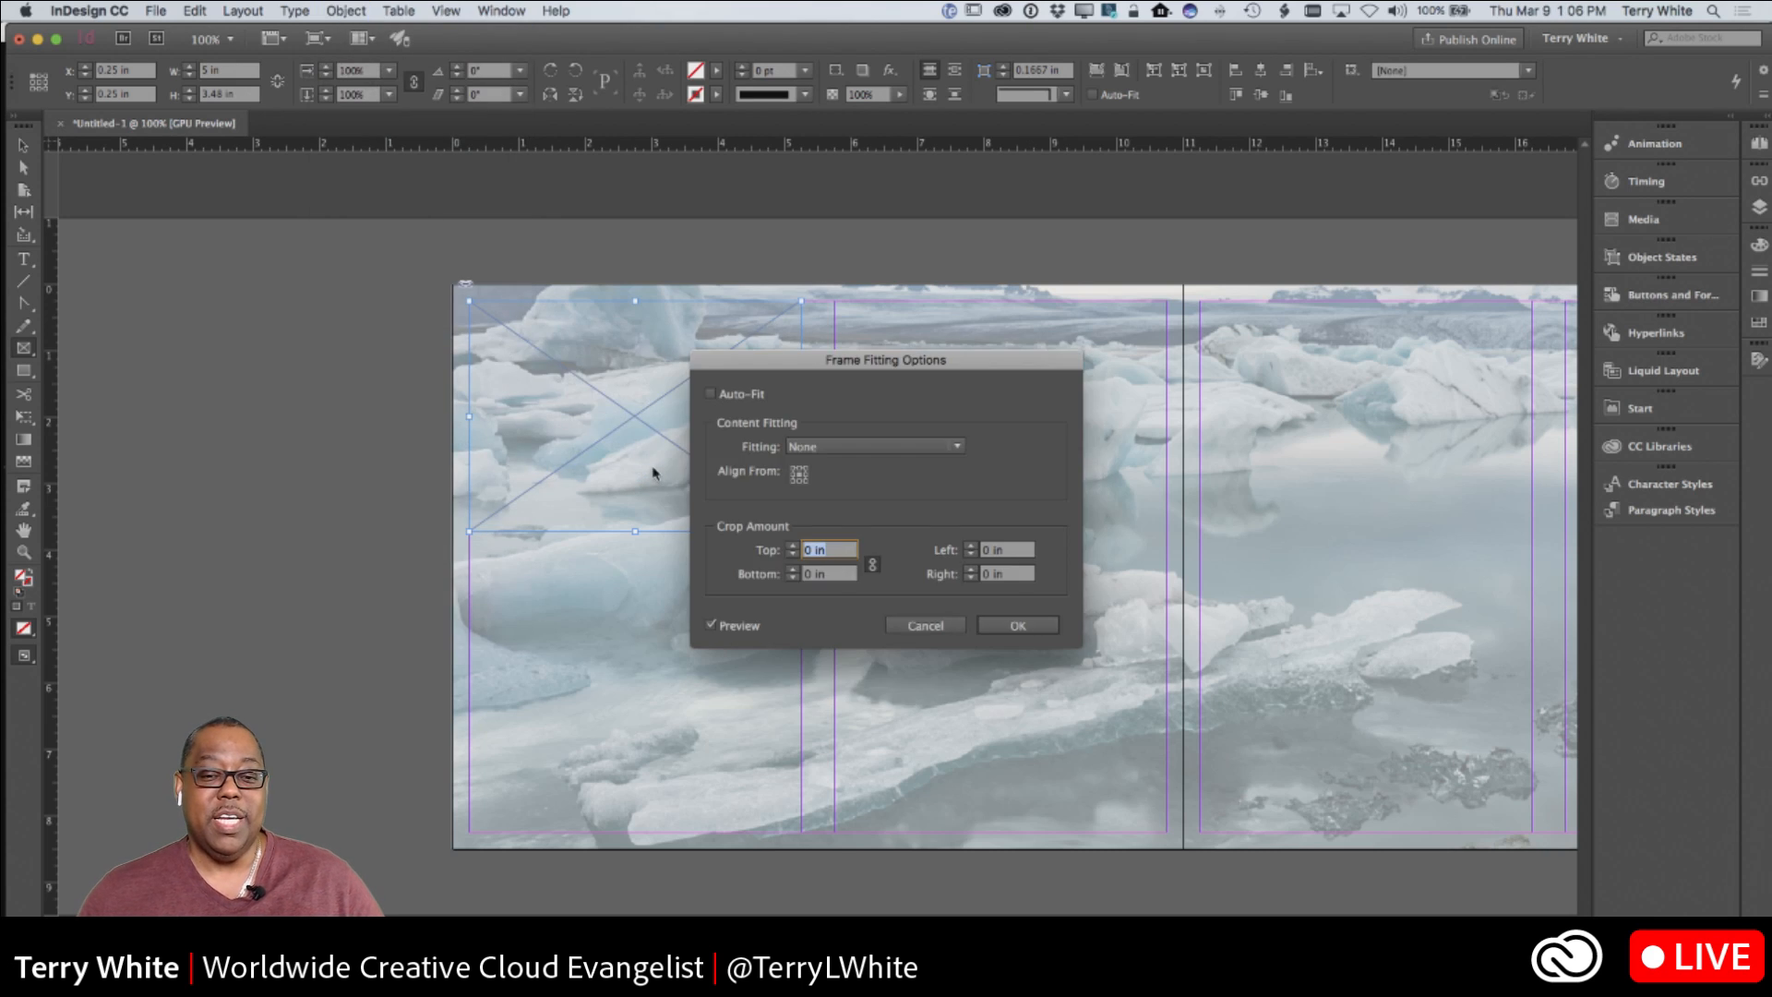
click(857, 451)
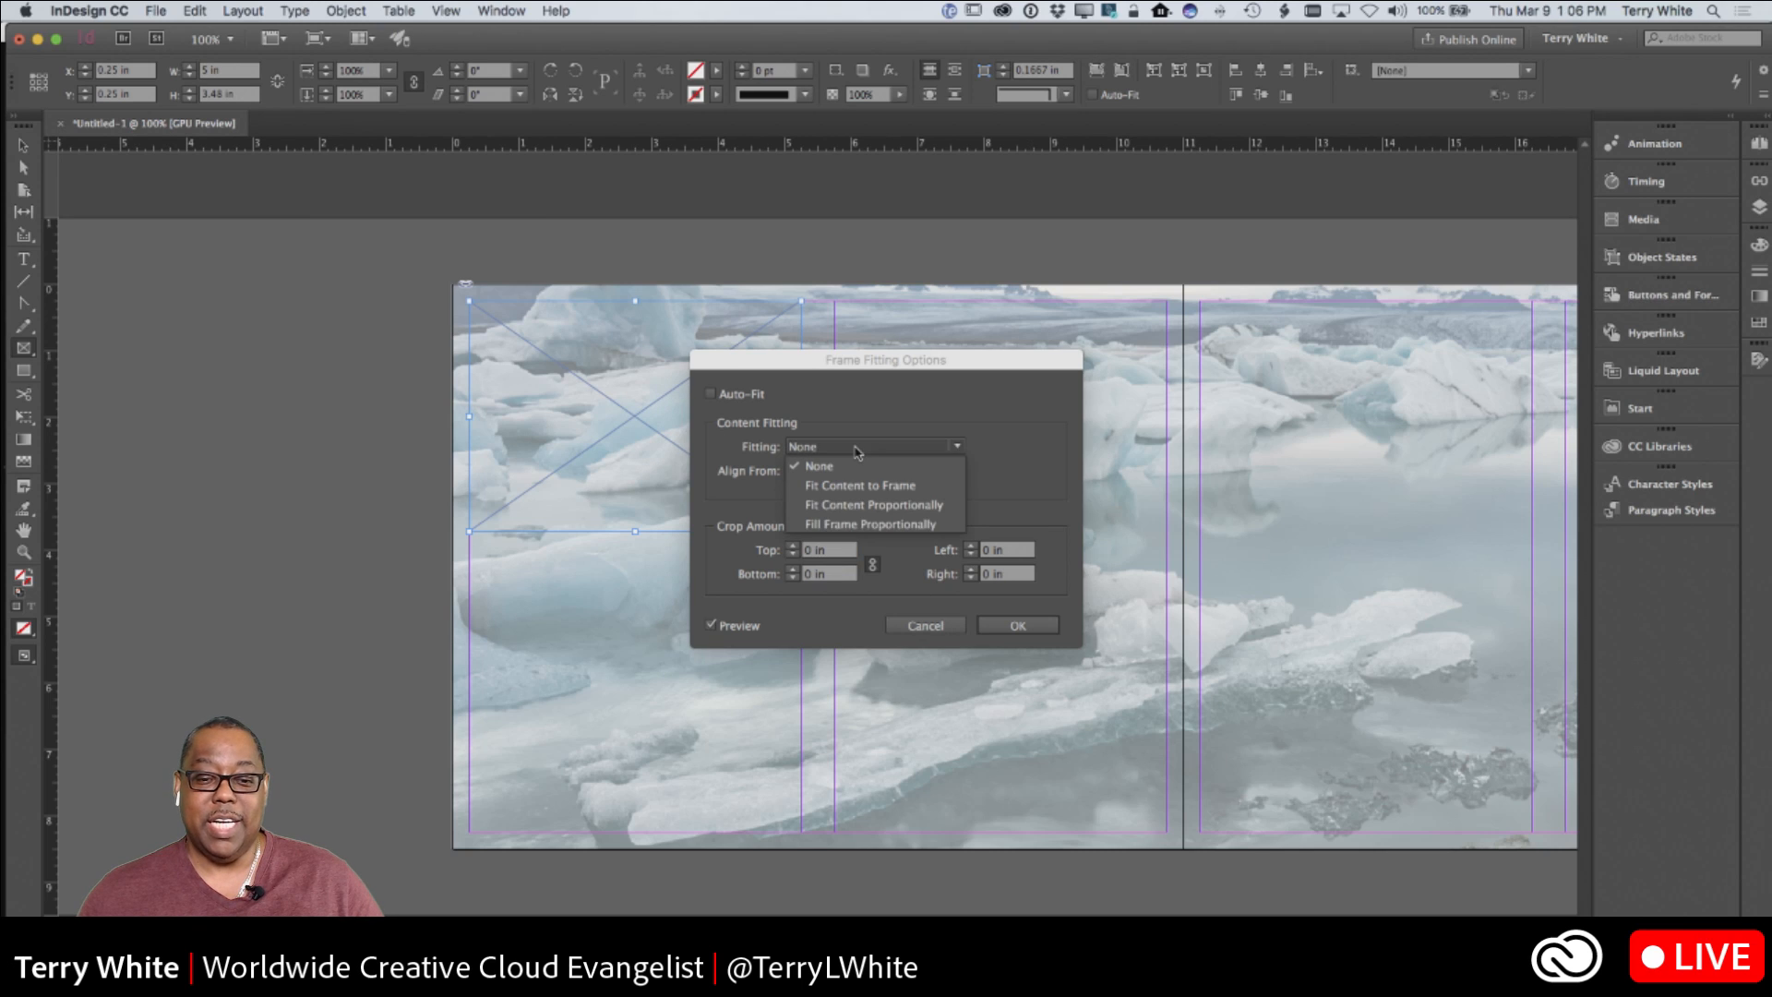
click(856, 525)
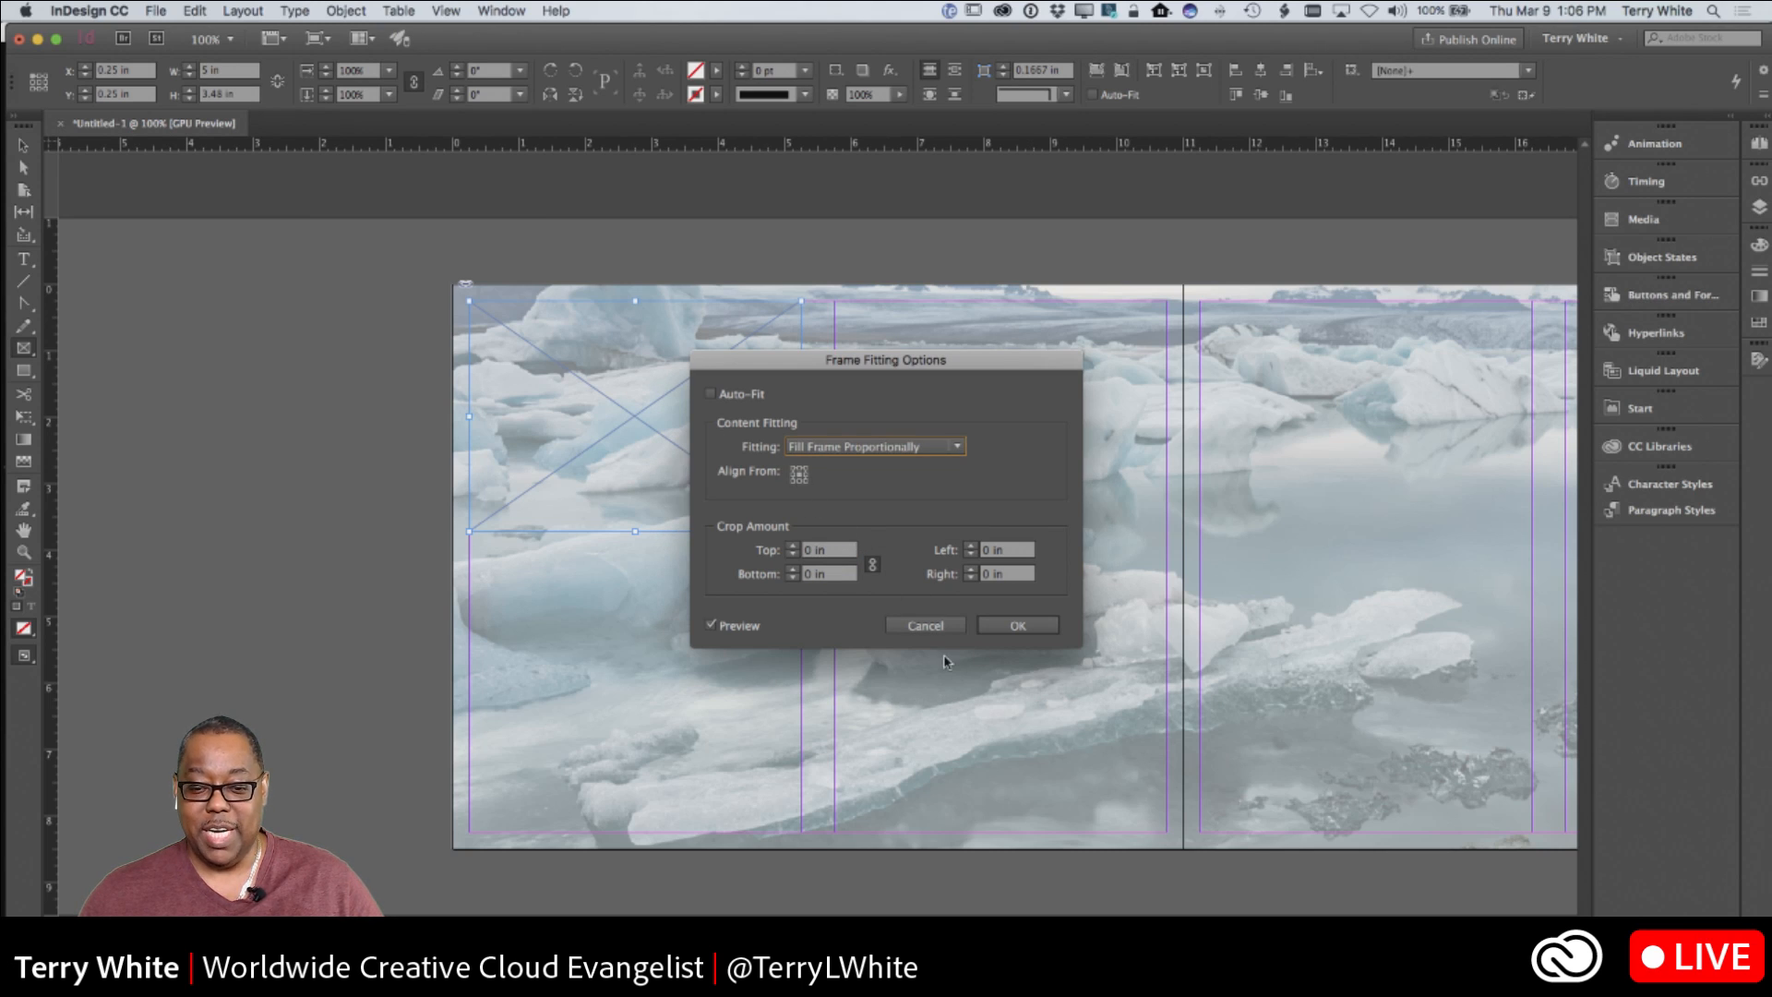
click(1017, 626)
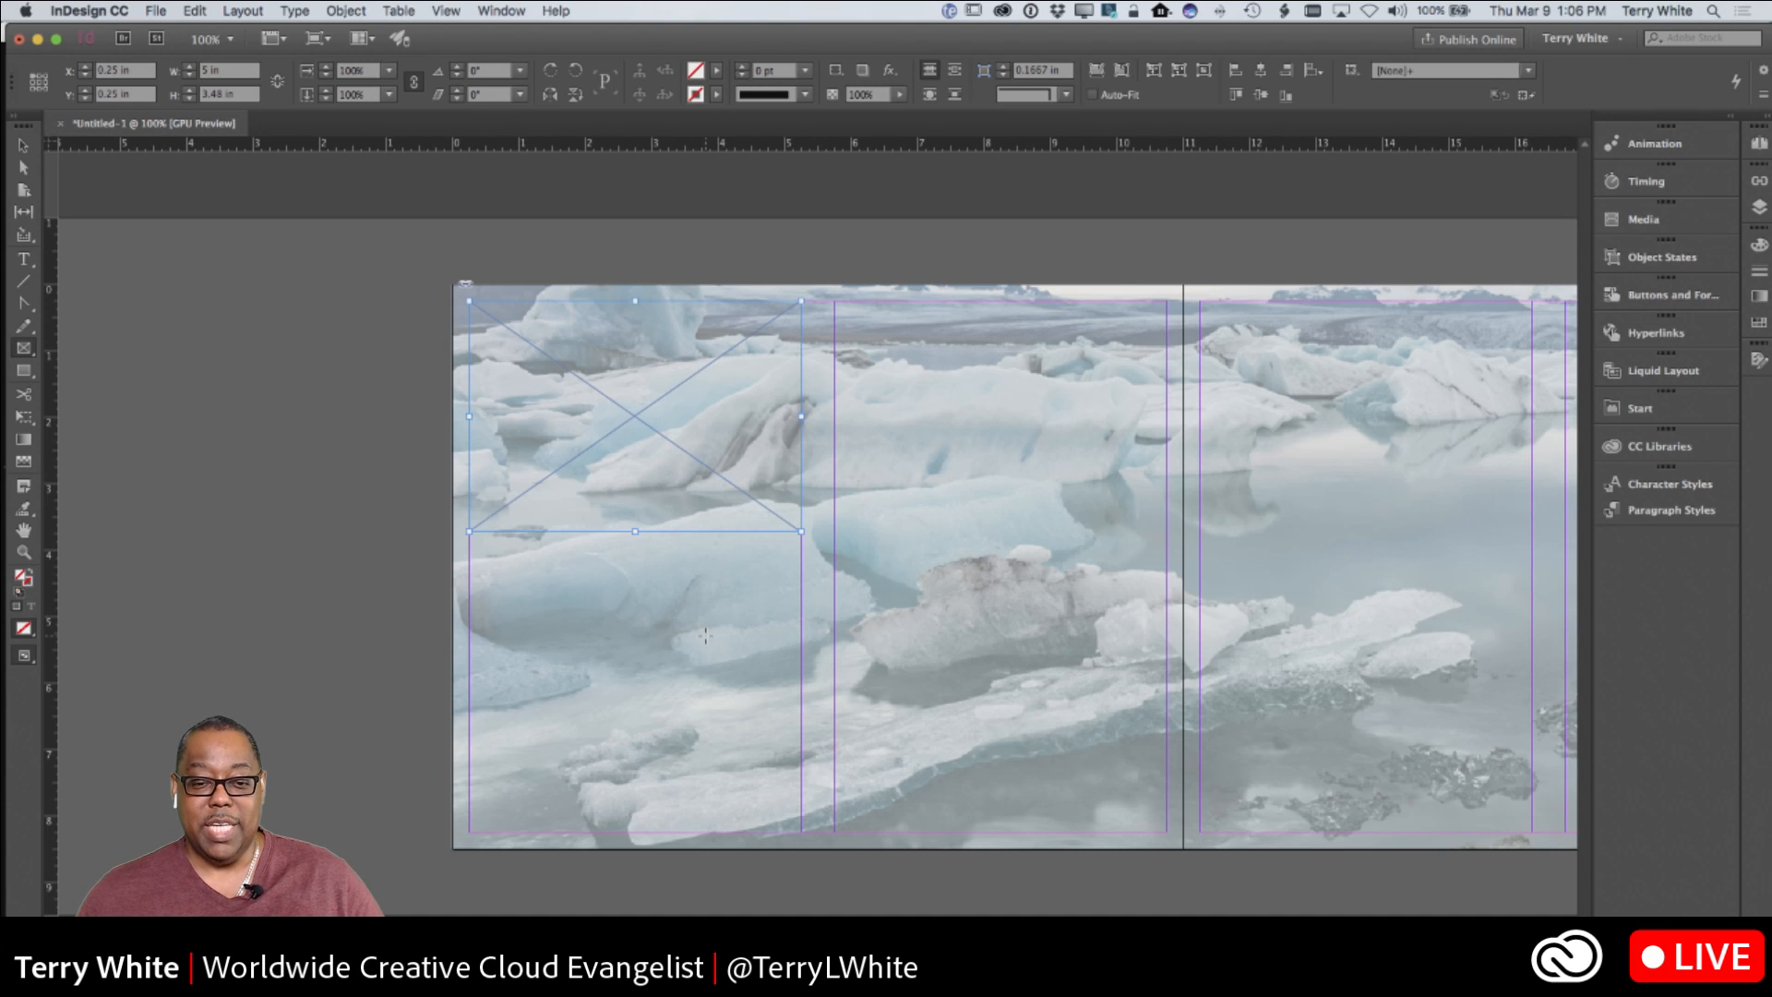
Duplicate the frame into page 1's second column, and copy both frames below at Y 4.295 in as a second row
click(23, 145)
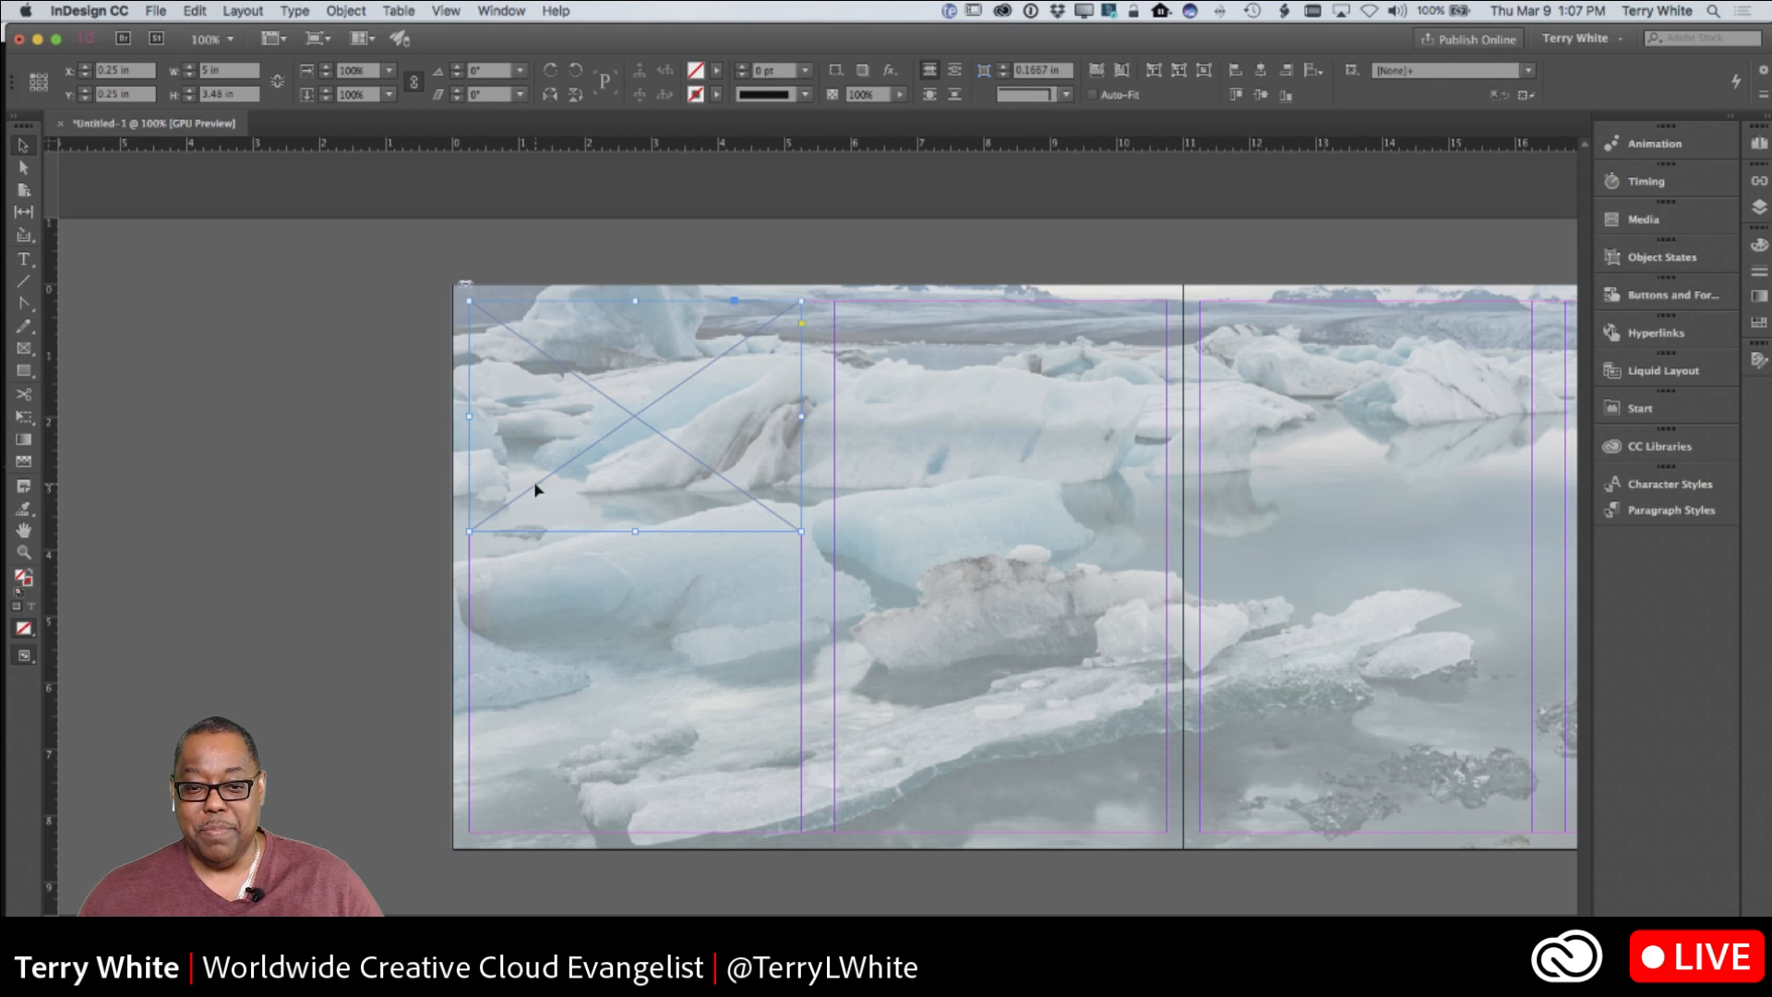
scroll(546, 494, right, 5)
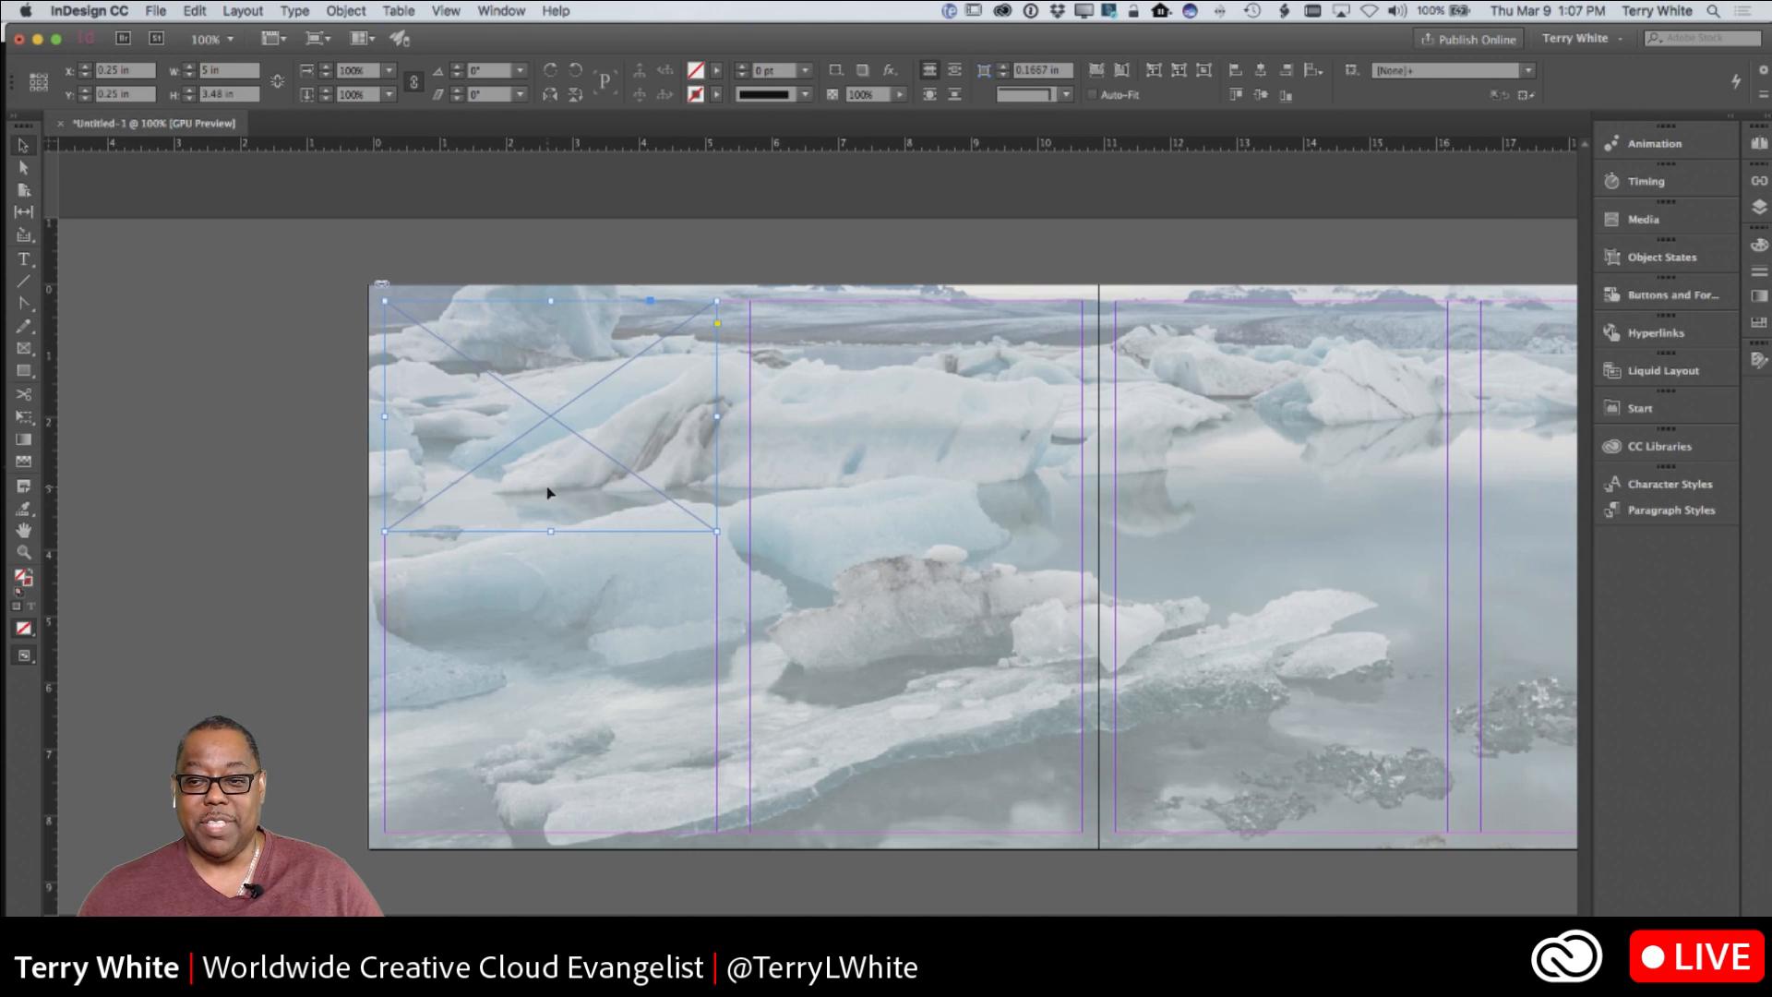
scroll(547, 493, right, 1)
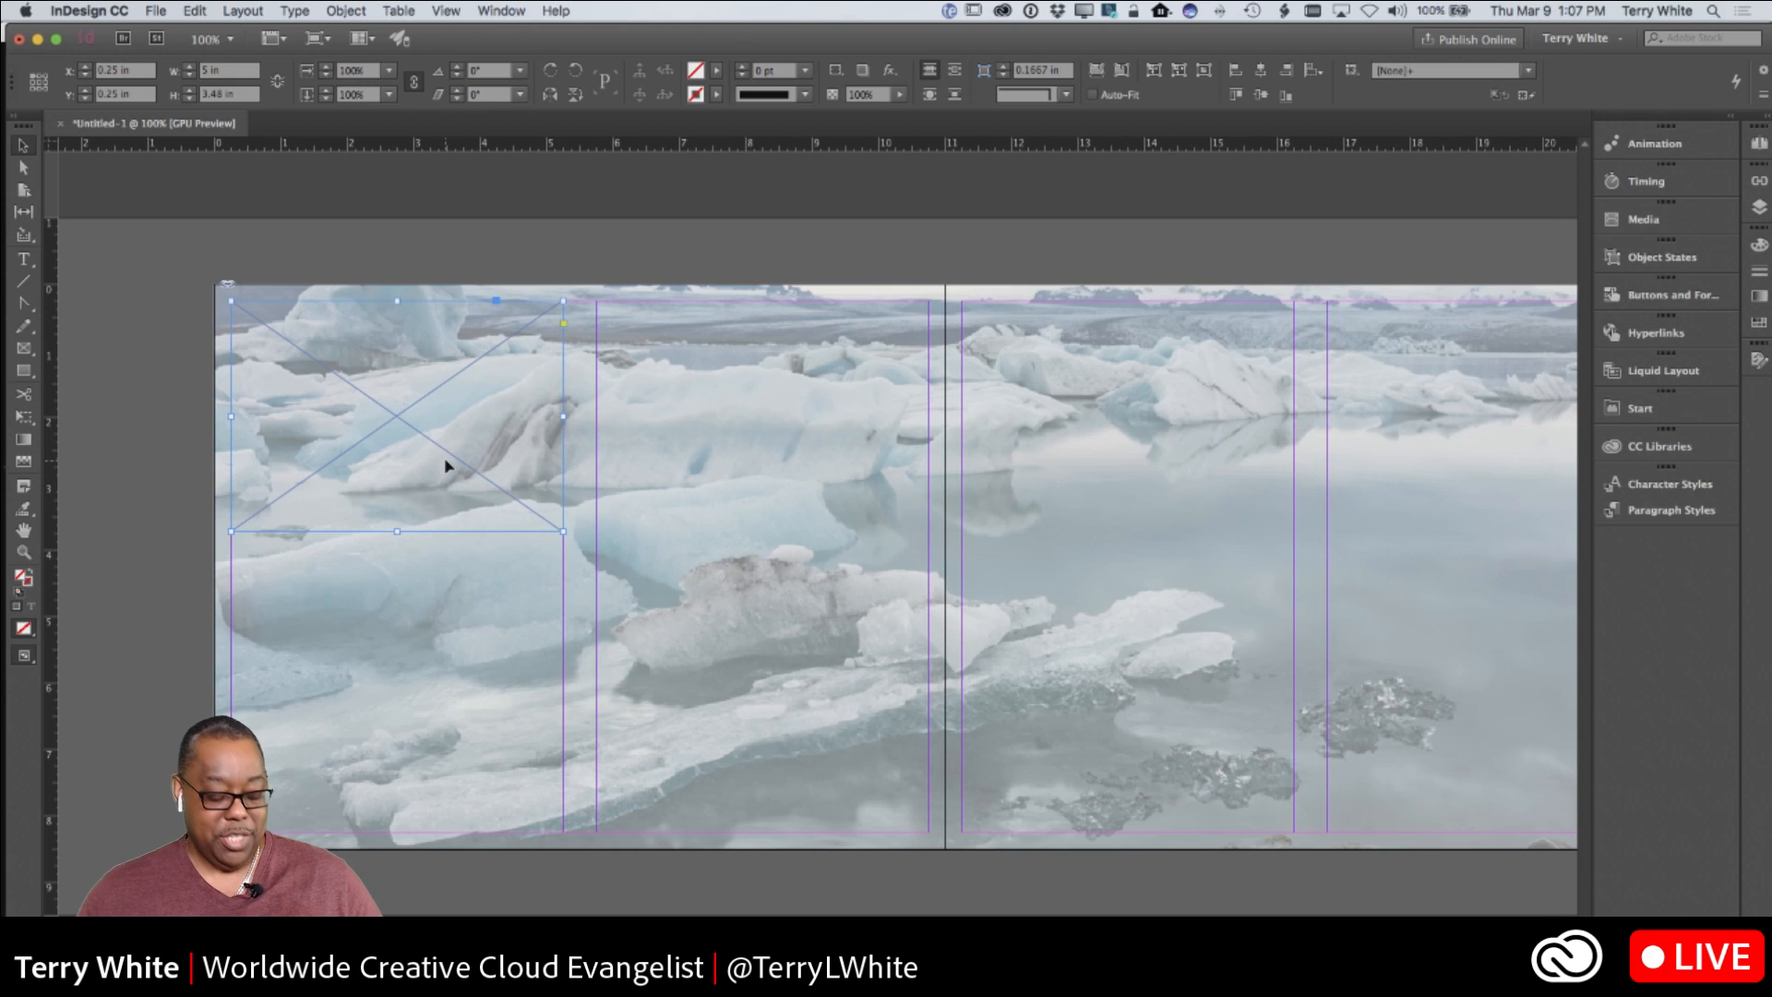
drag(397, 467, 767, 481)
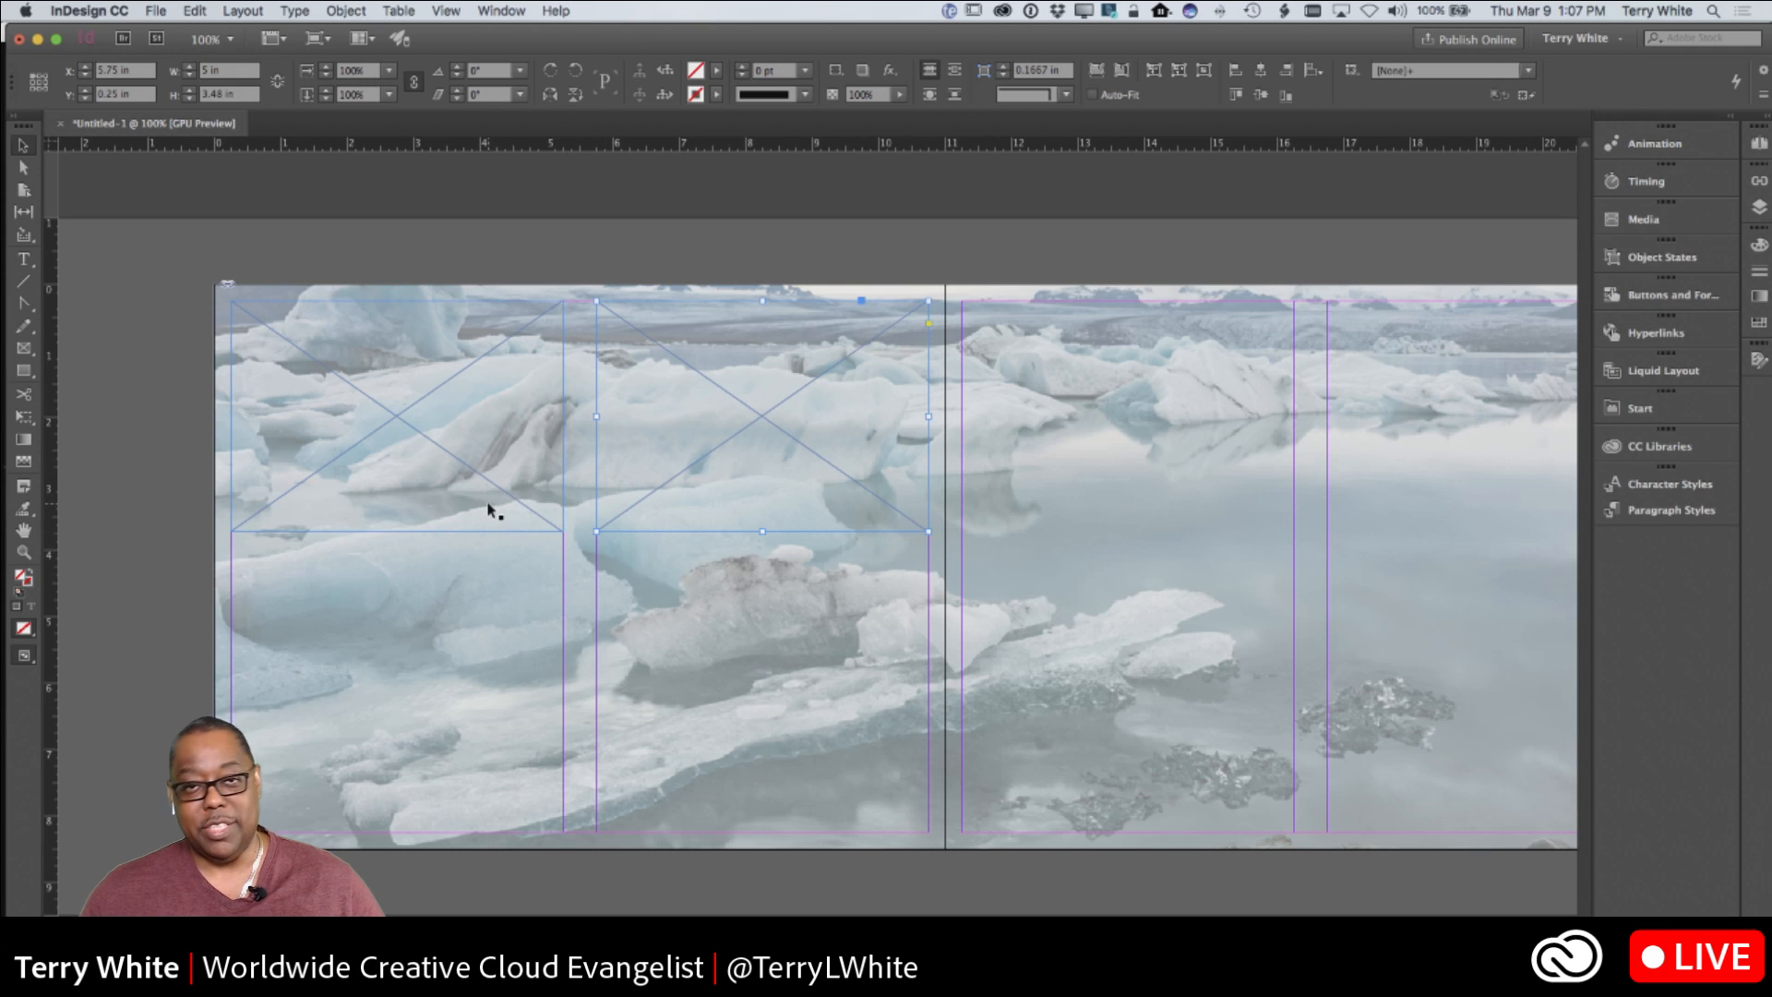
shift+click(439, 497)
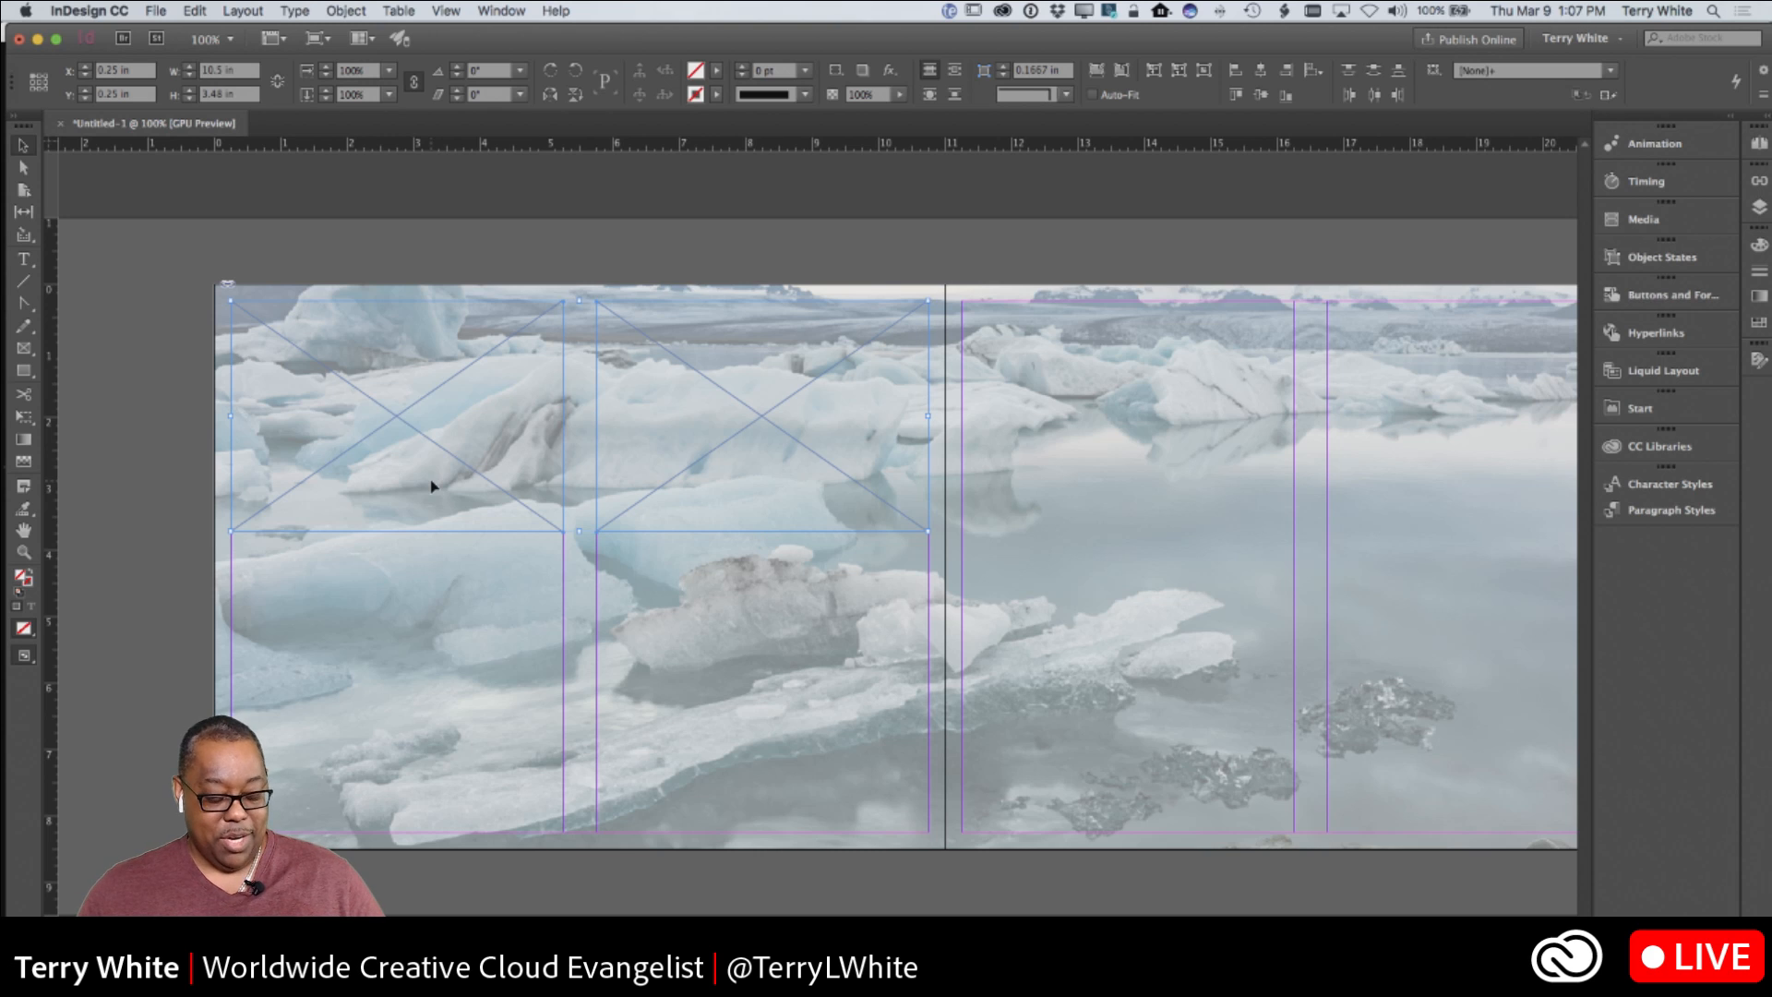
drag(403, 376, 407, 649)
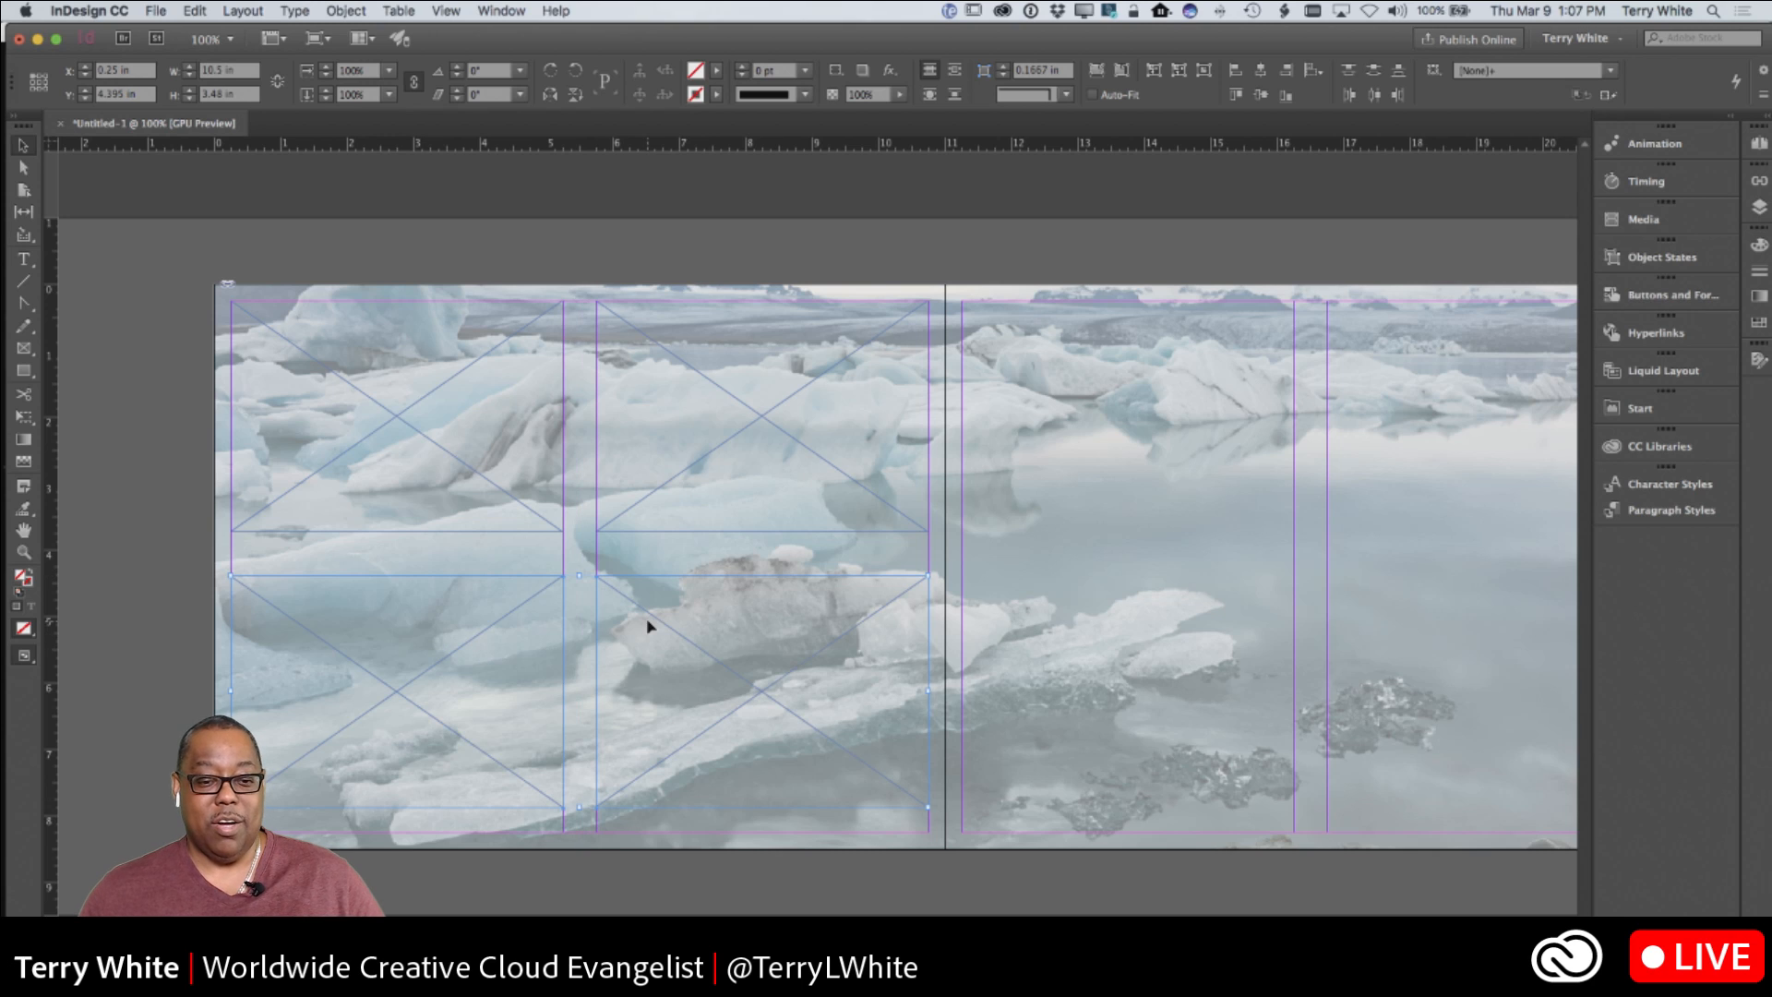
Duplicate all four frames from page 1 into the matching two columns of page 2, starting at X 11.25 in
shift+click(434, 467)
shift+click(595, 463)
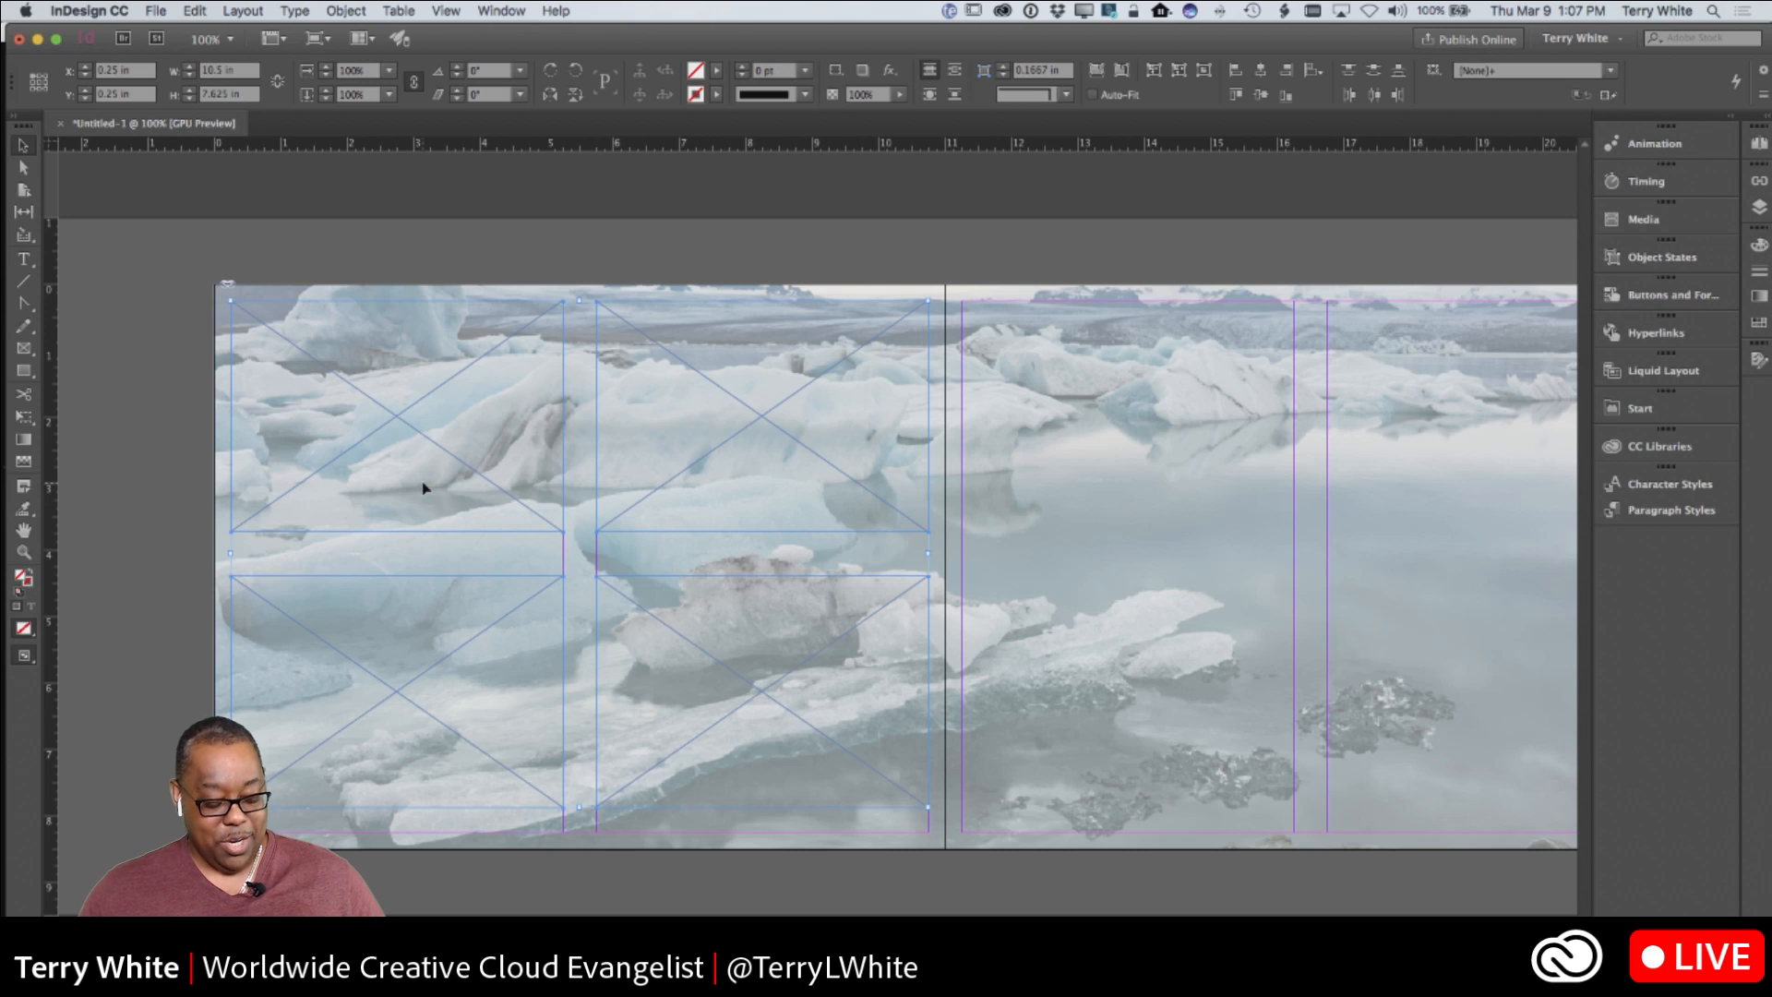
drag(339, 475, 1068, 487)
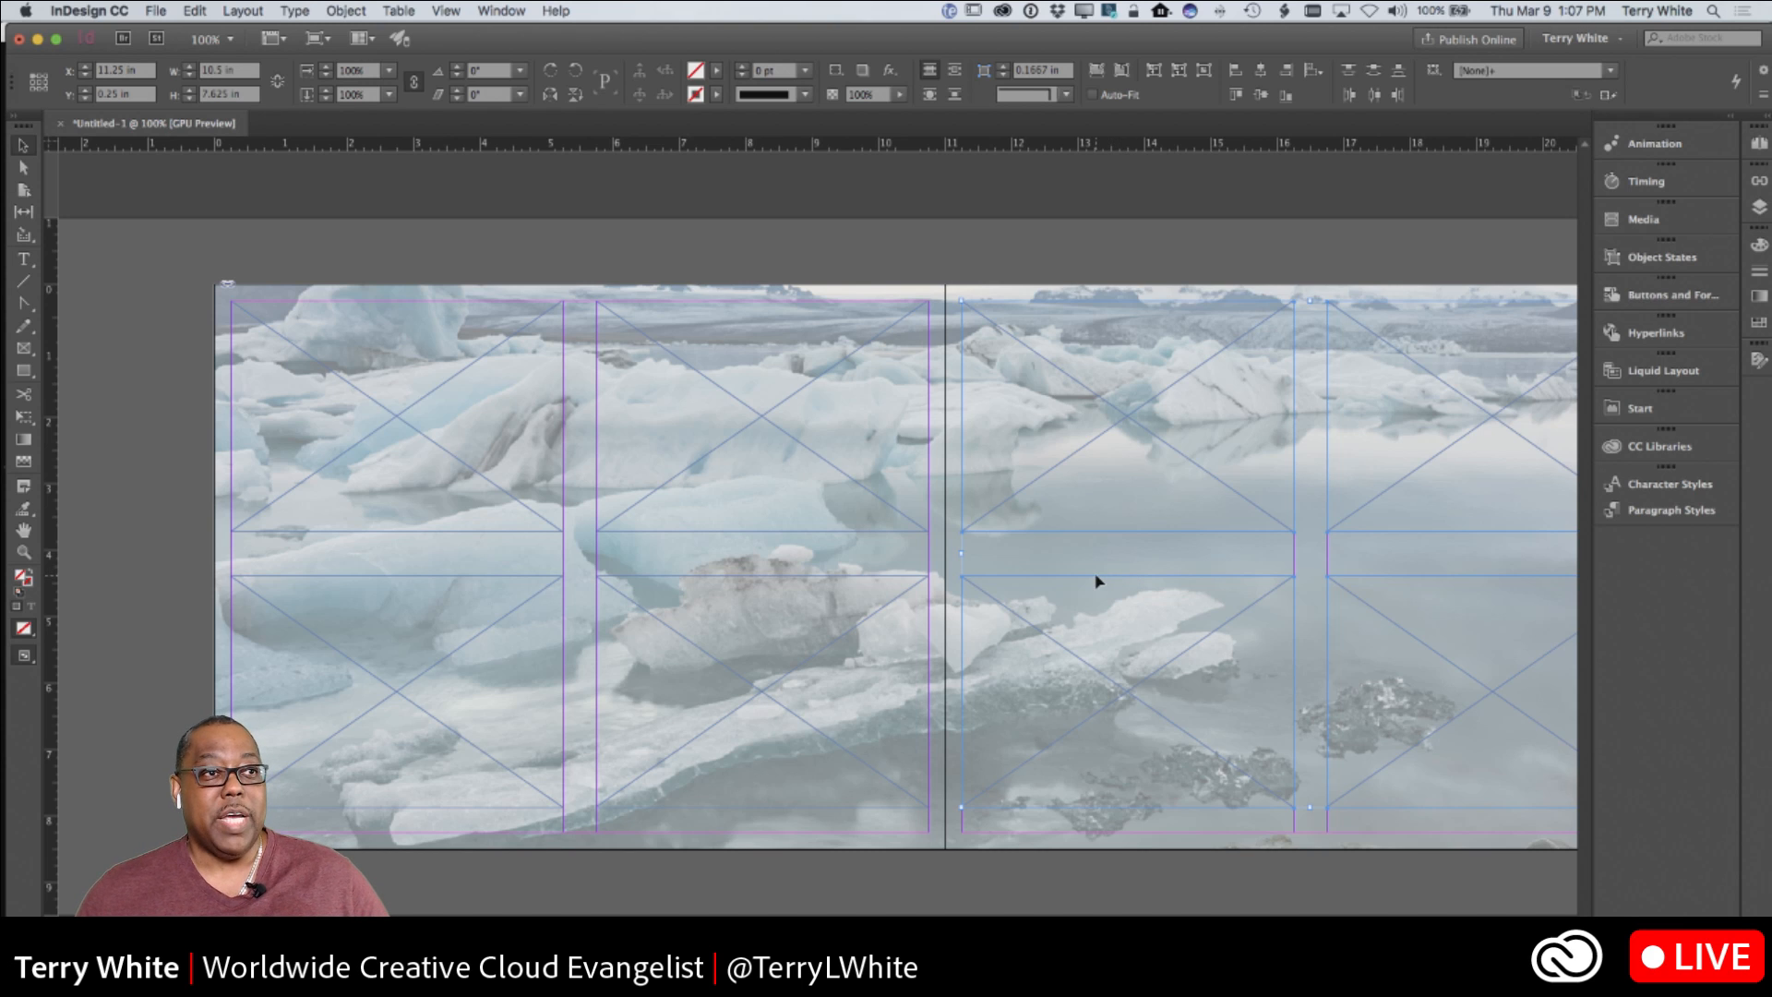
scroll(1097, 579, right, 5)
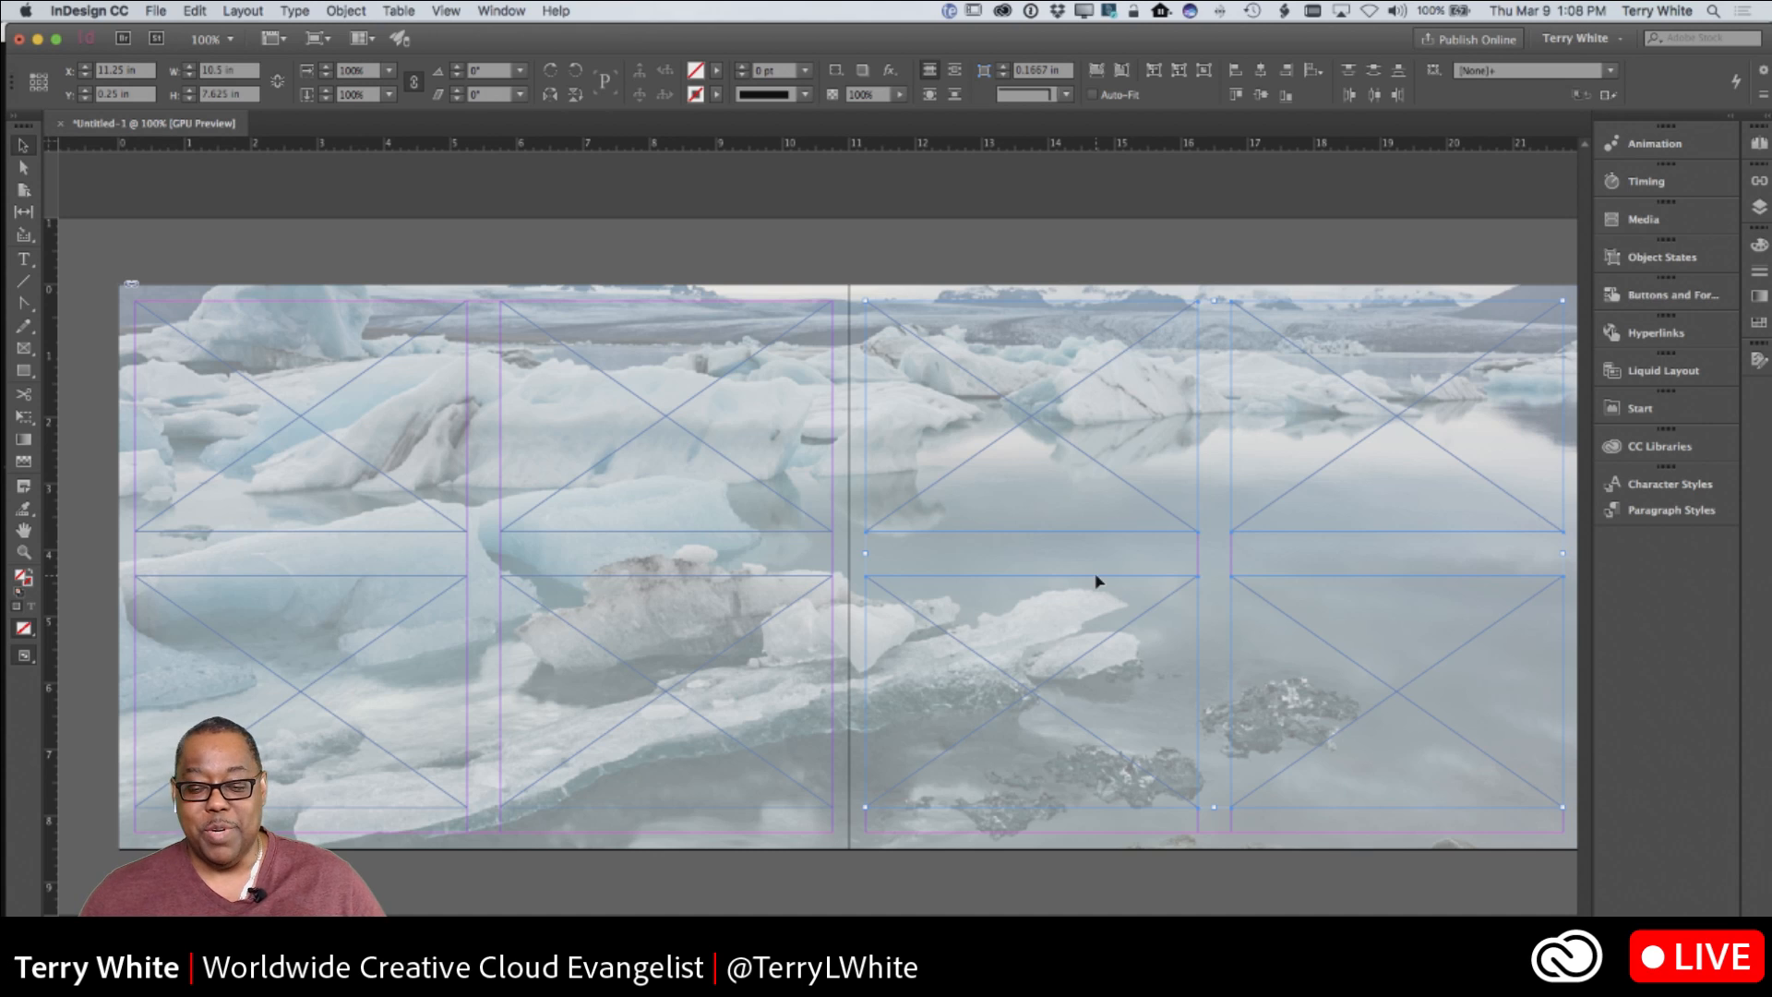
click(600, 556)
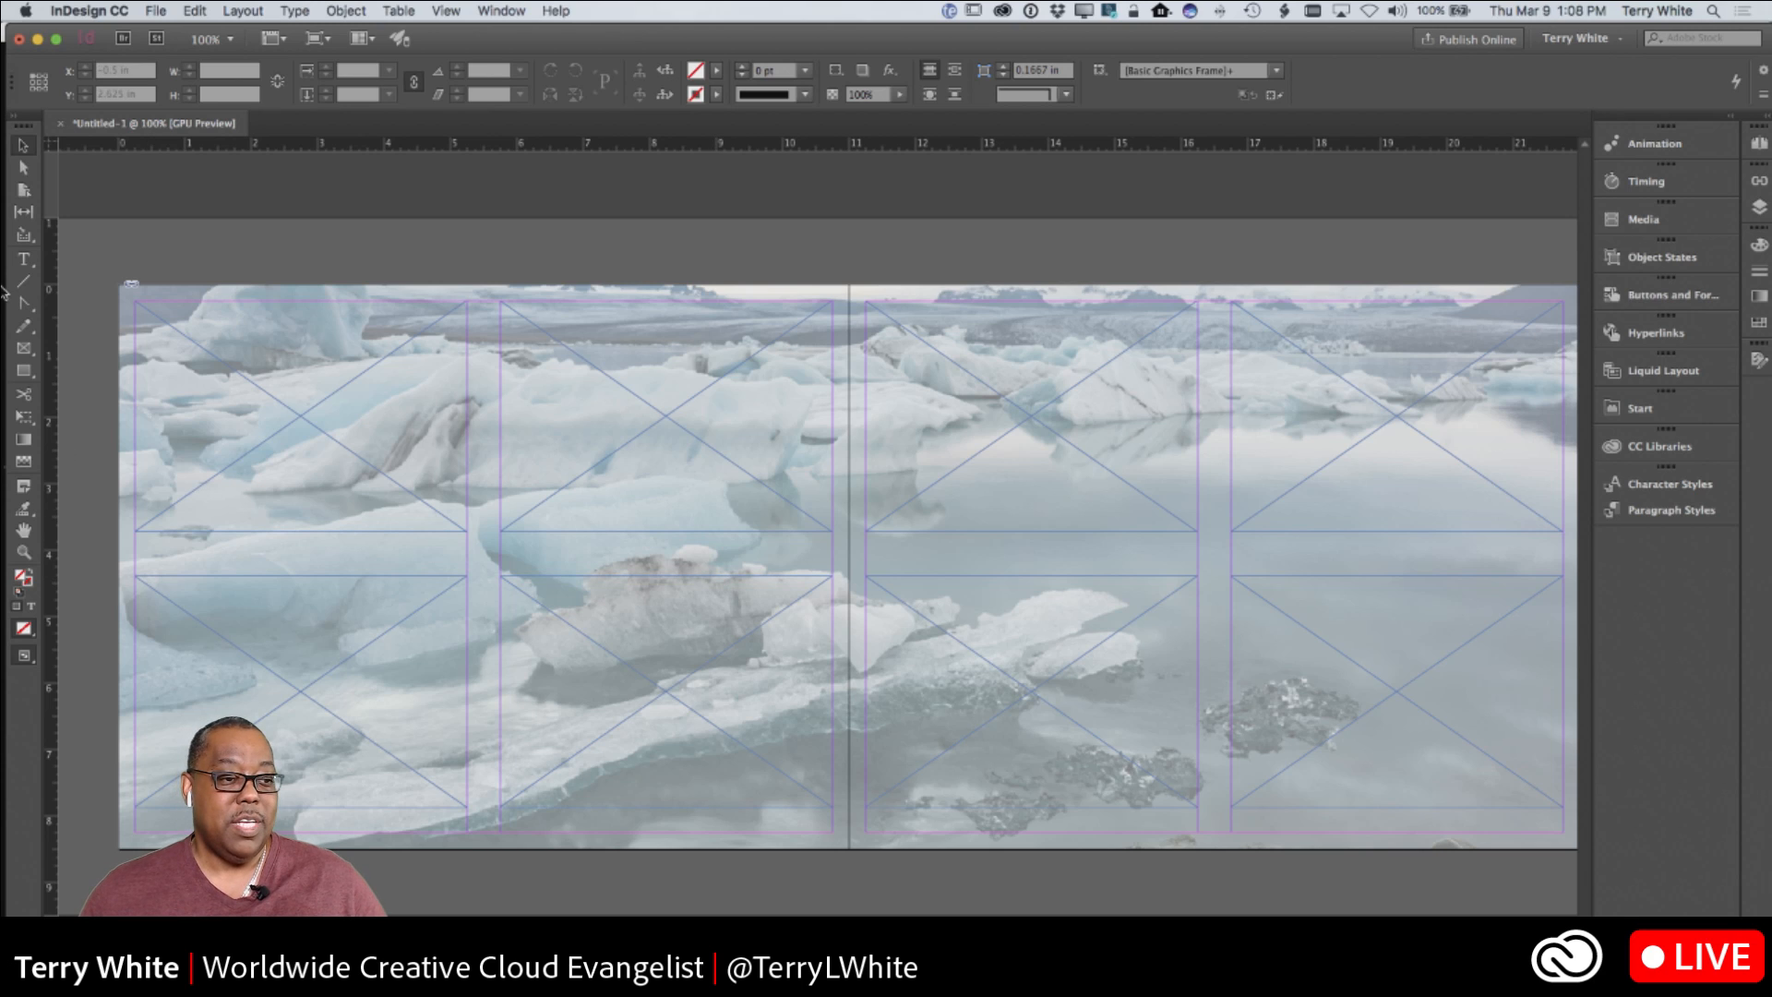
Add a text frame between the two frames in page 1's second column, containing "This is my photo caption"
click(22, 260)
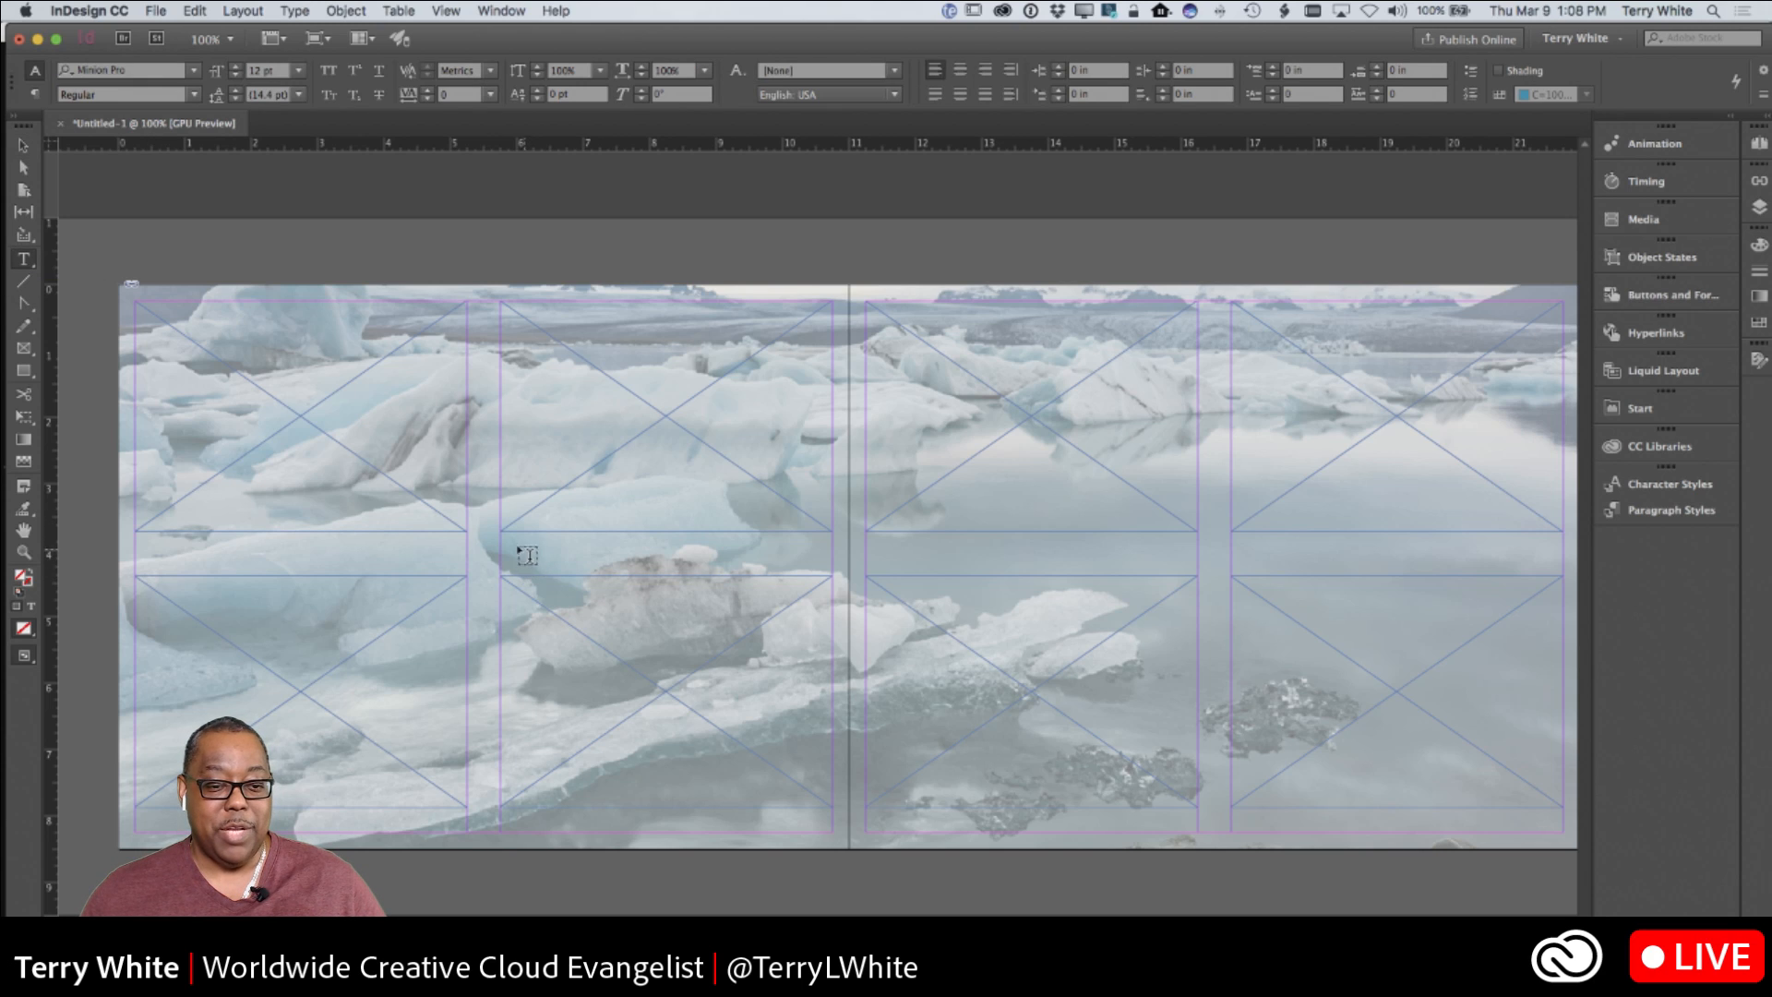
drag(510, 551, 757, 565)
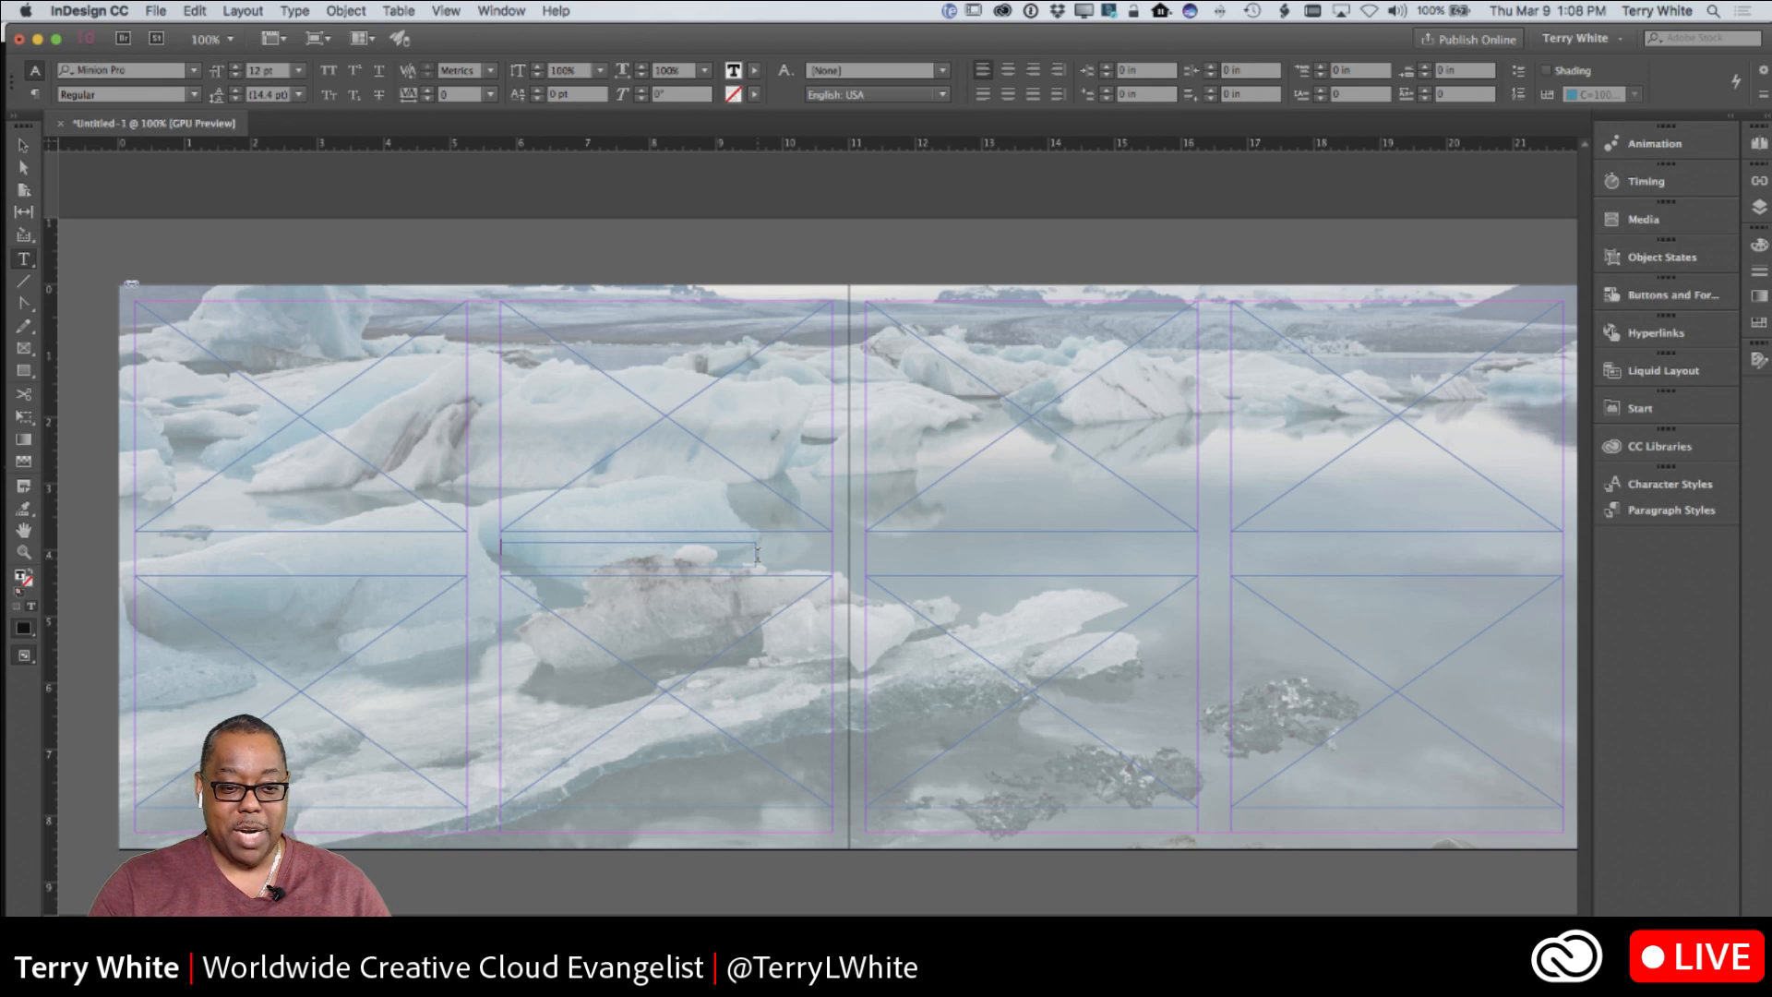
text(This is my phot)
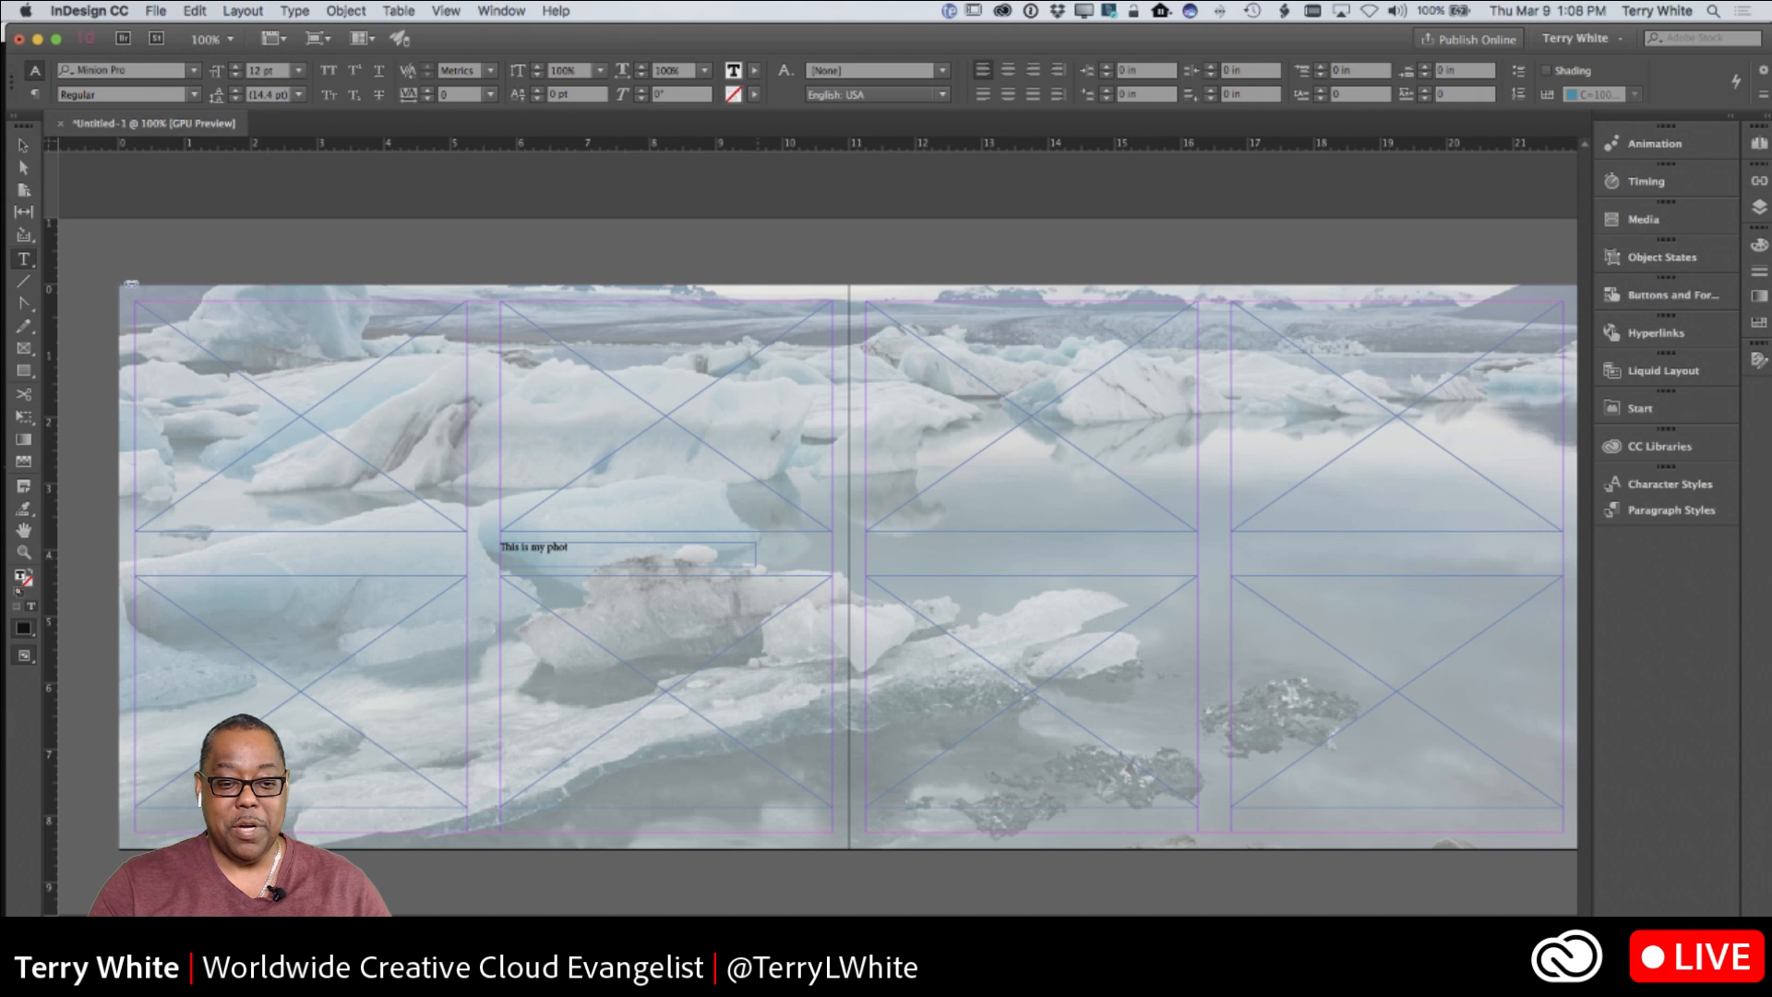
text(o caption)
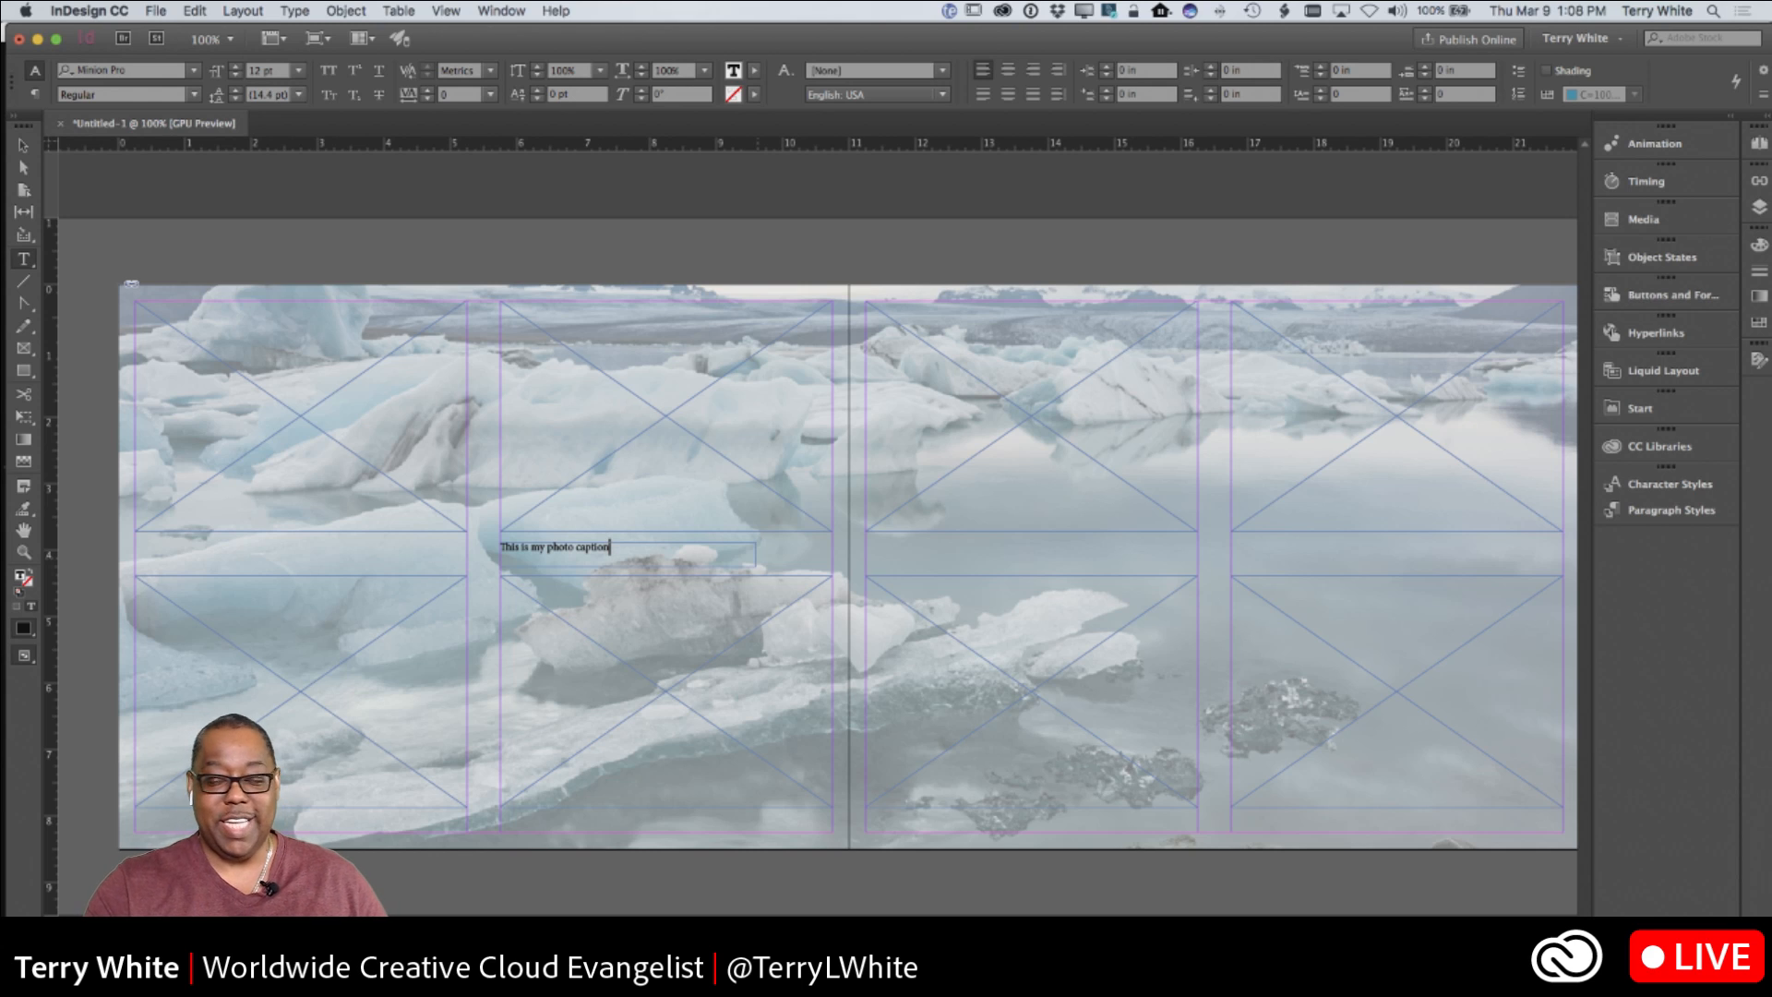
Format the caption text "This is my photo caption" in Proxima Nova Semibold Italic at 10 pt
text(.)
drag(612, 551, 474, 543)
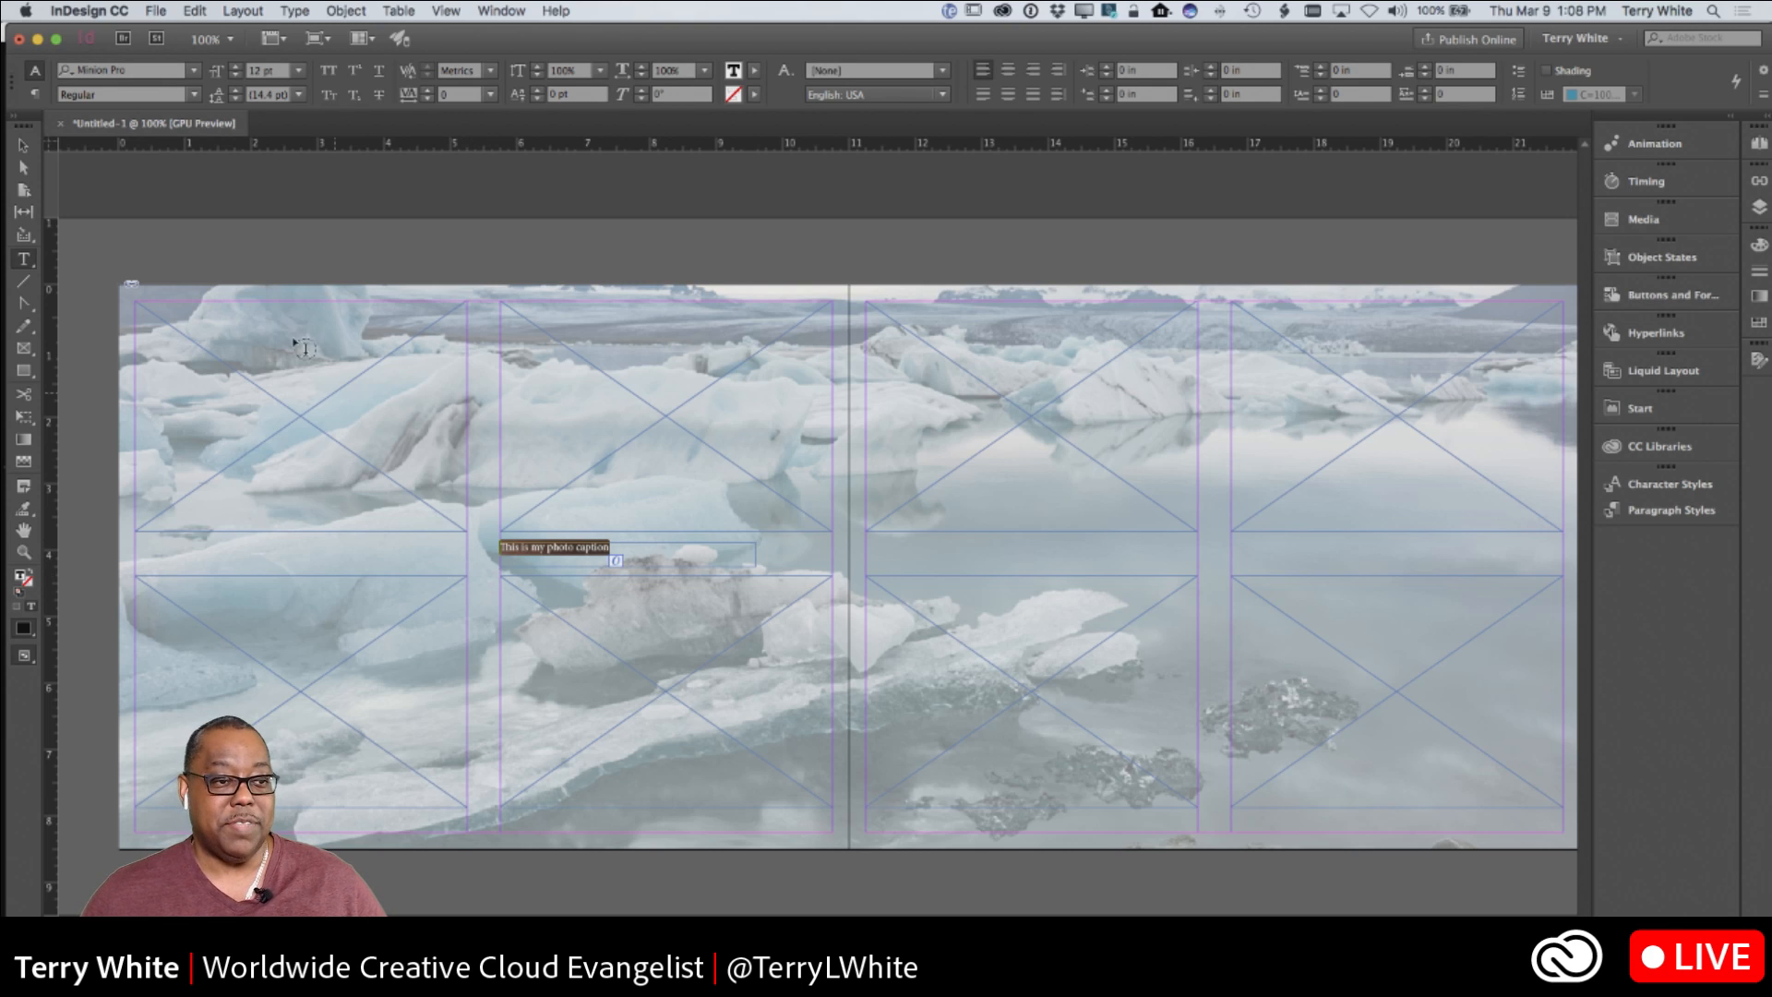
click(191, 72)
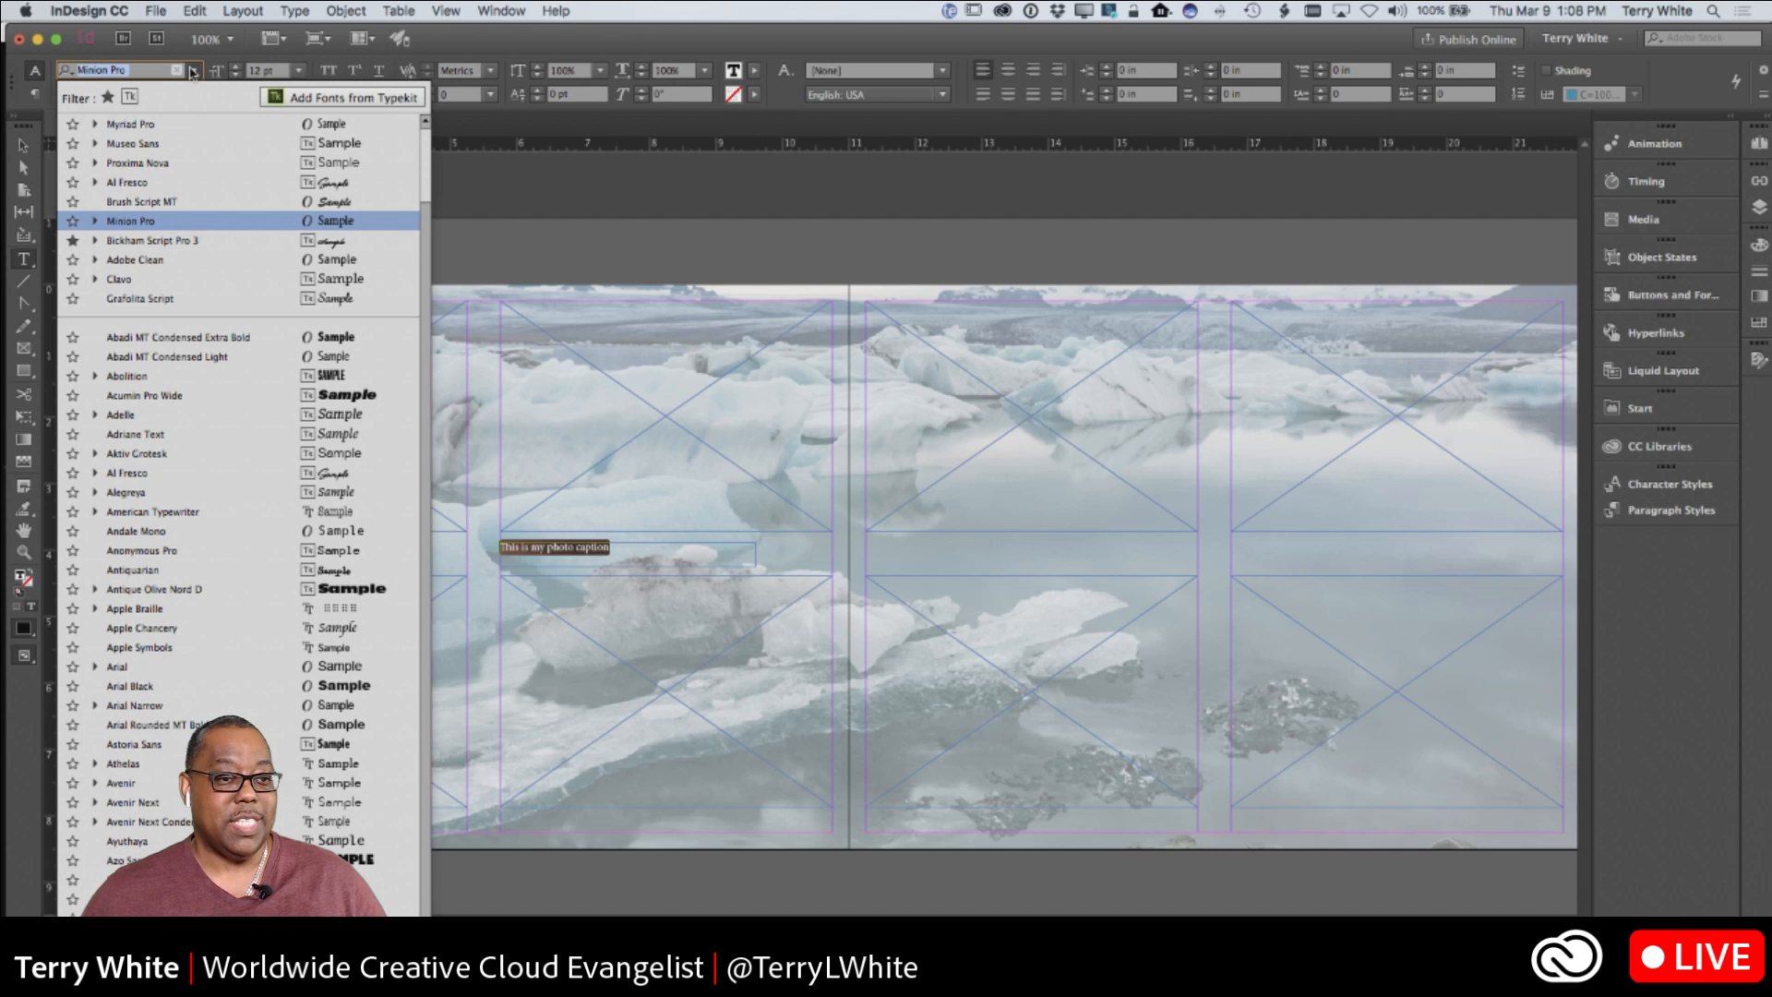
click(96, 164)
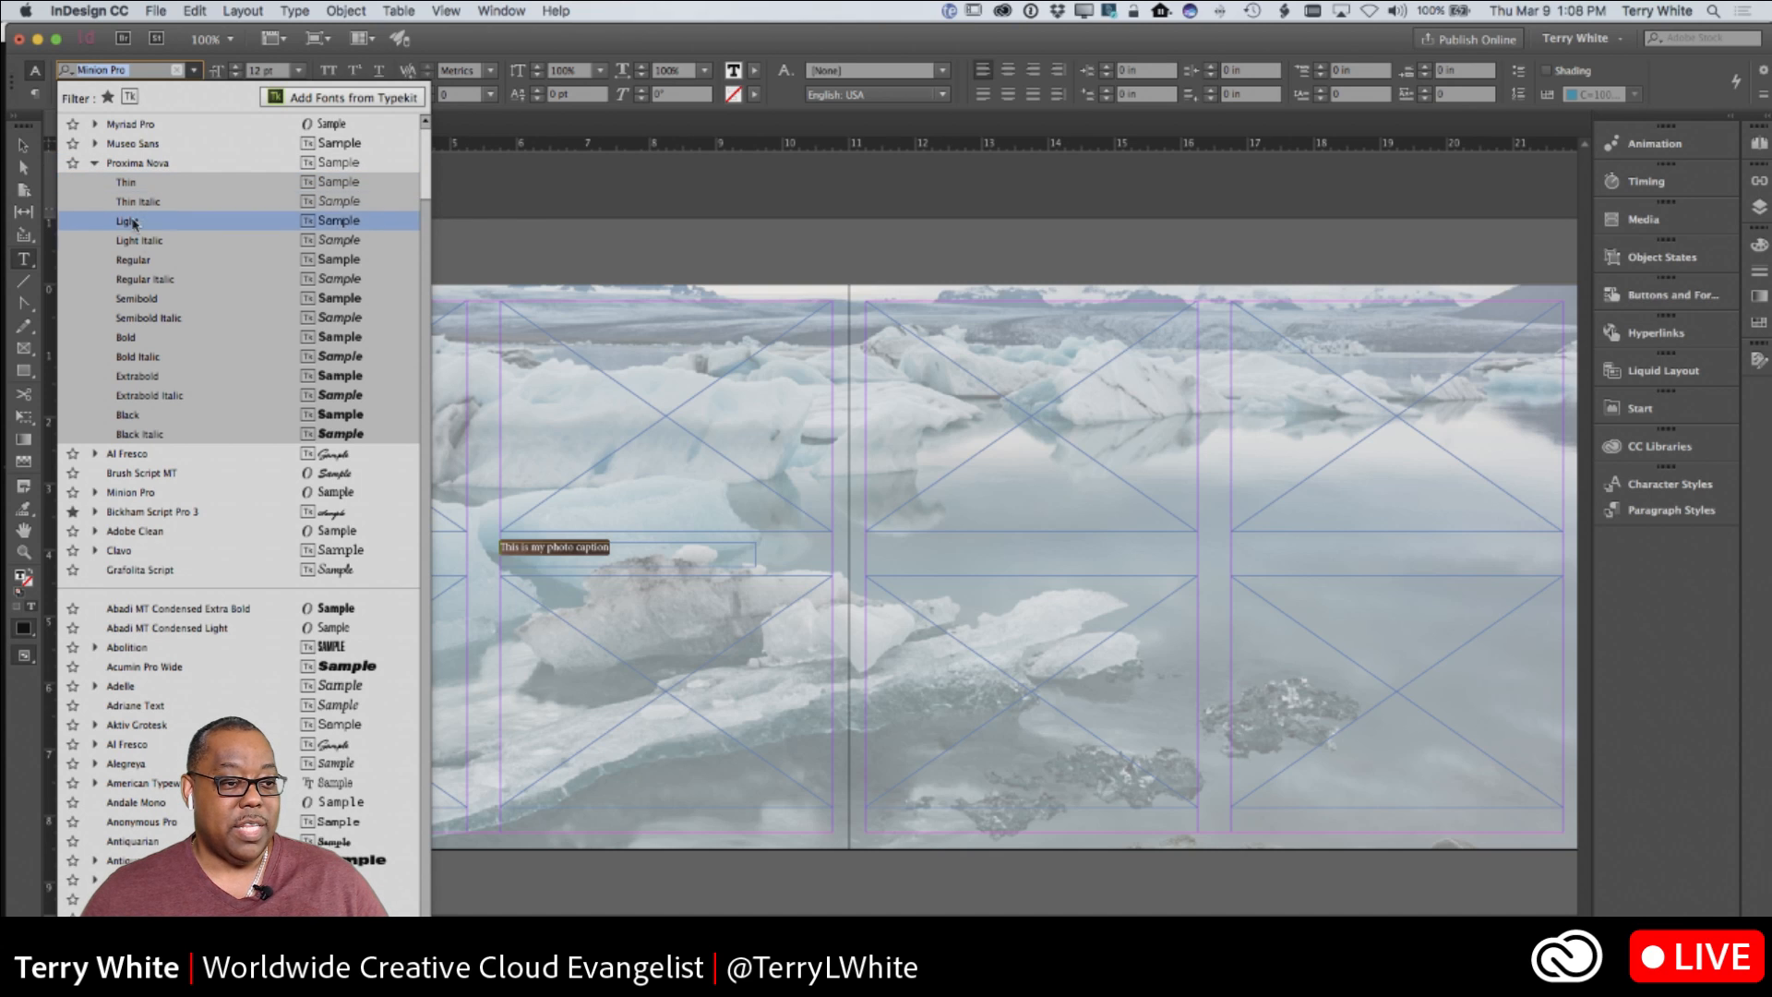
click(158, 319)
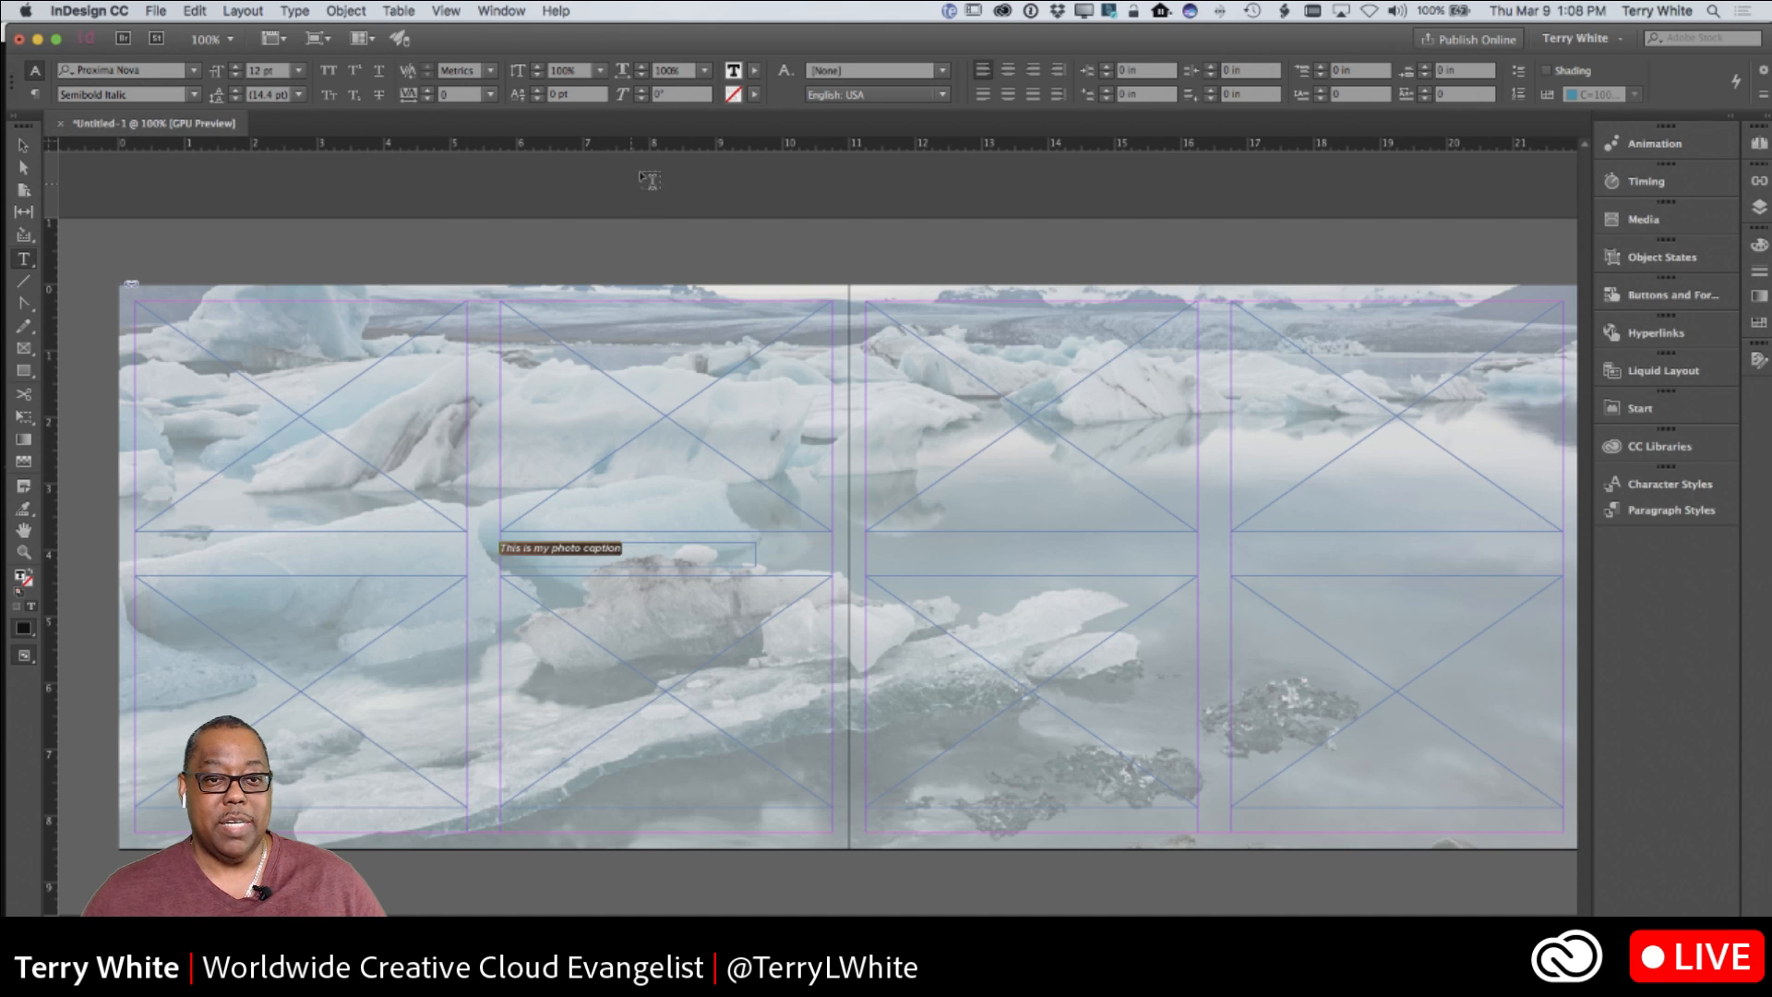
click(299, 72)
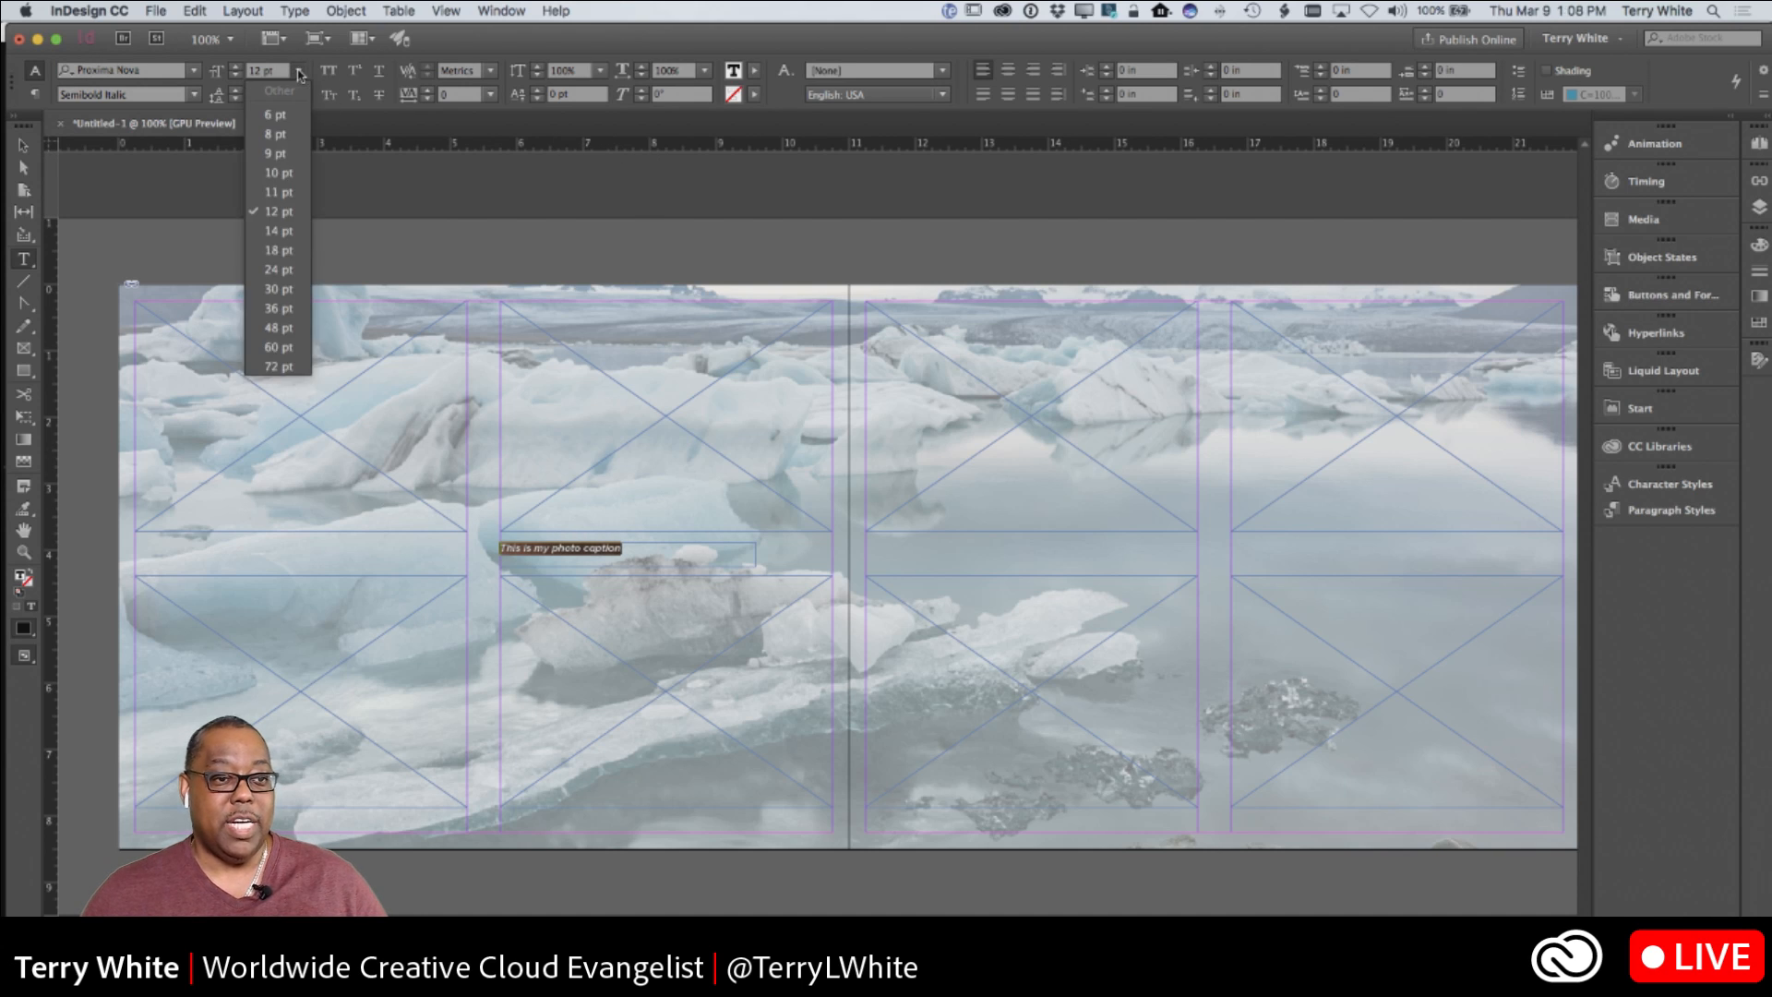
click(293, 175)
Create a paragraph style named "Captions" from the formatted caption text and check its basic character formats
click(606, 551)
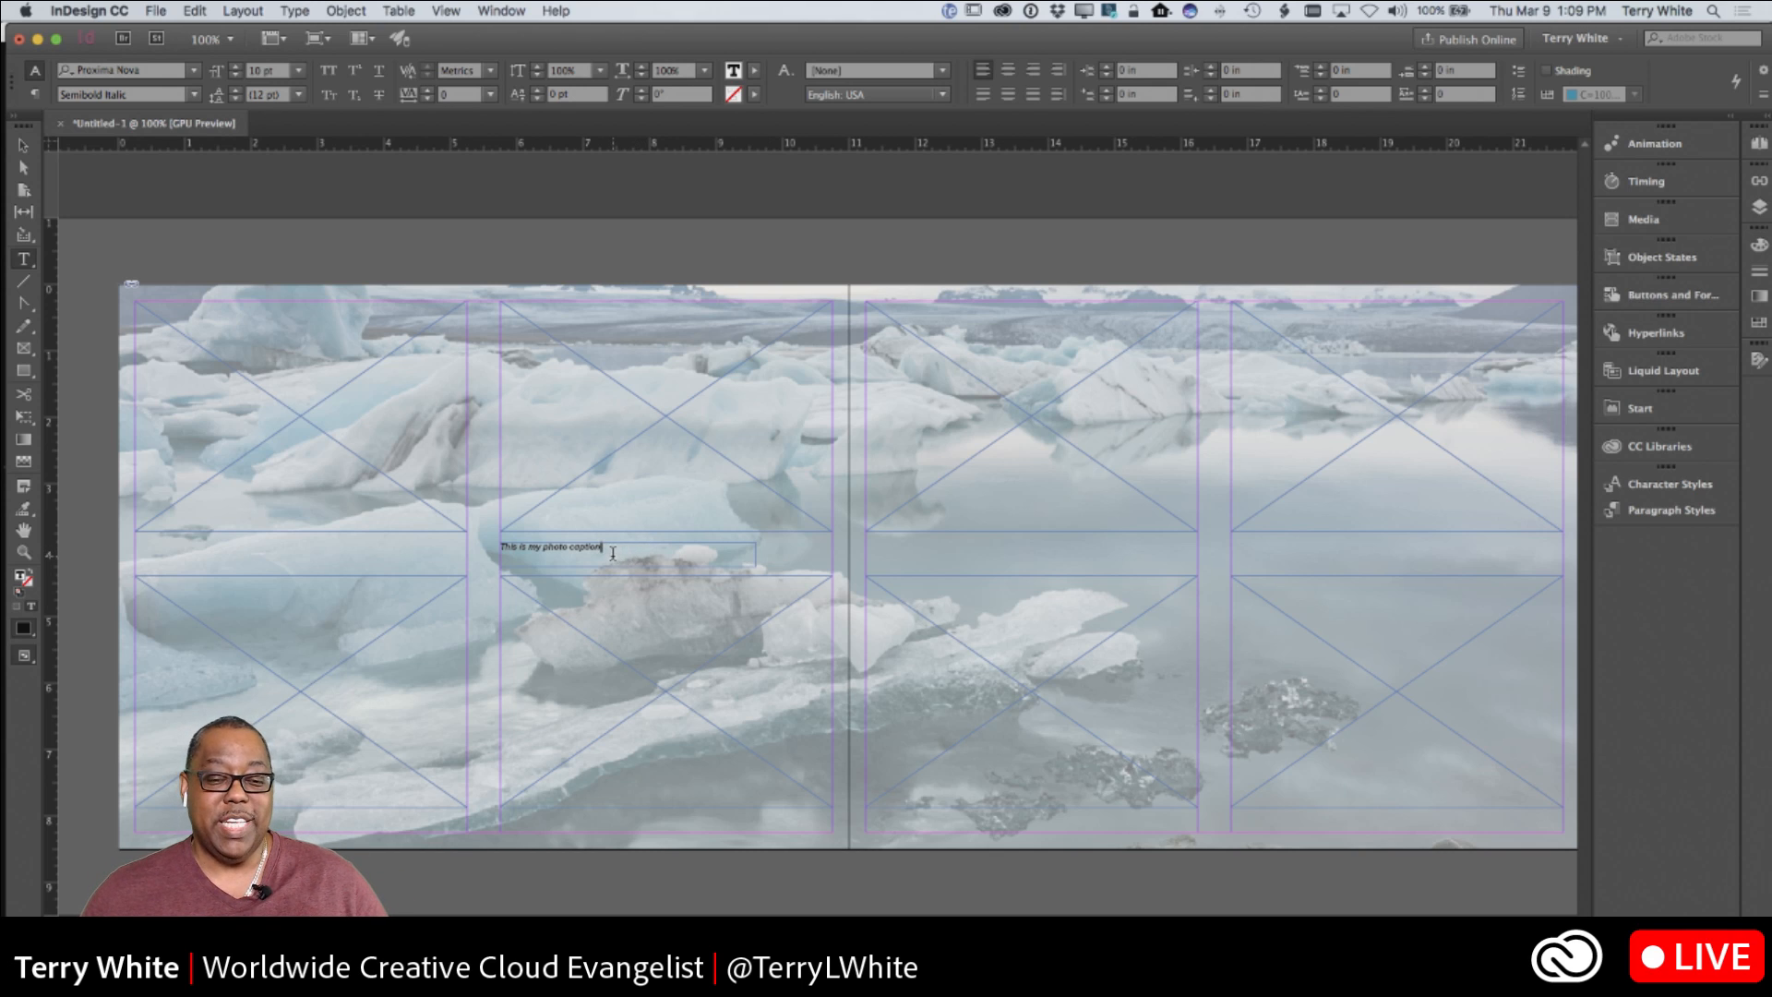
drag(518, 546, 605, 546)
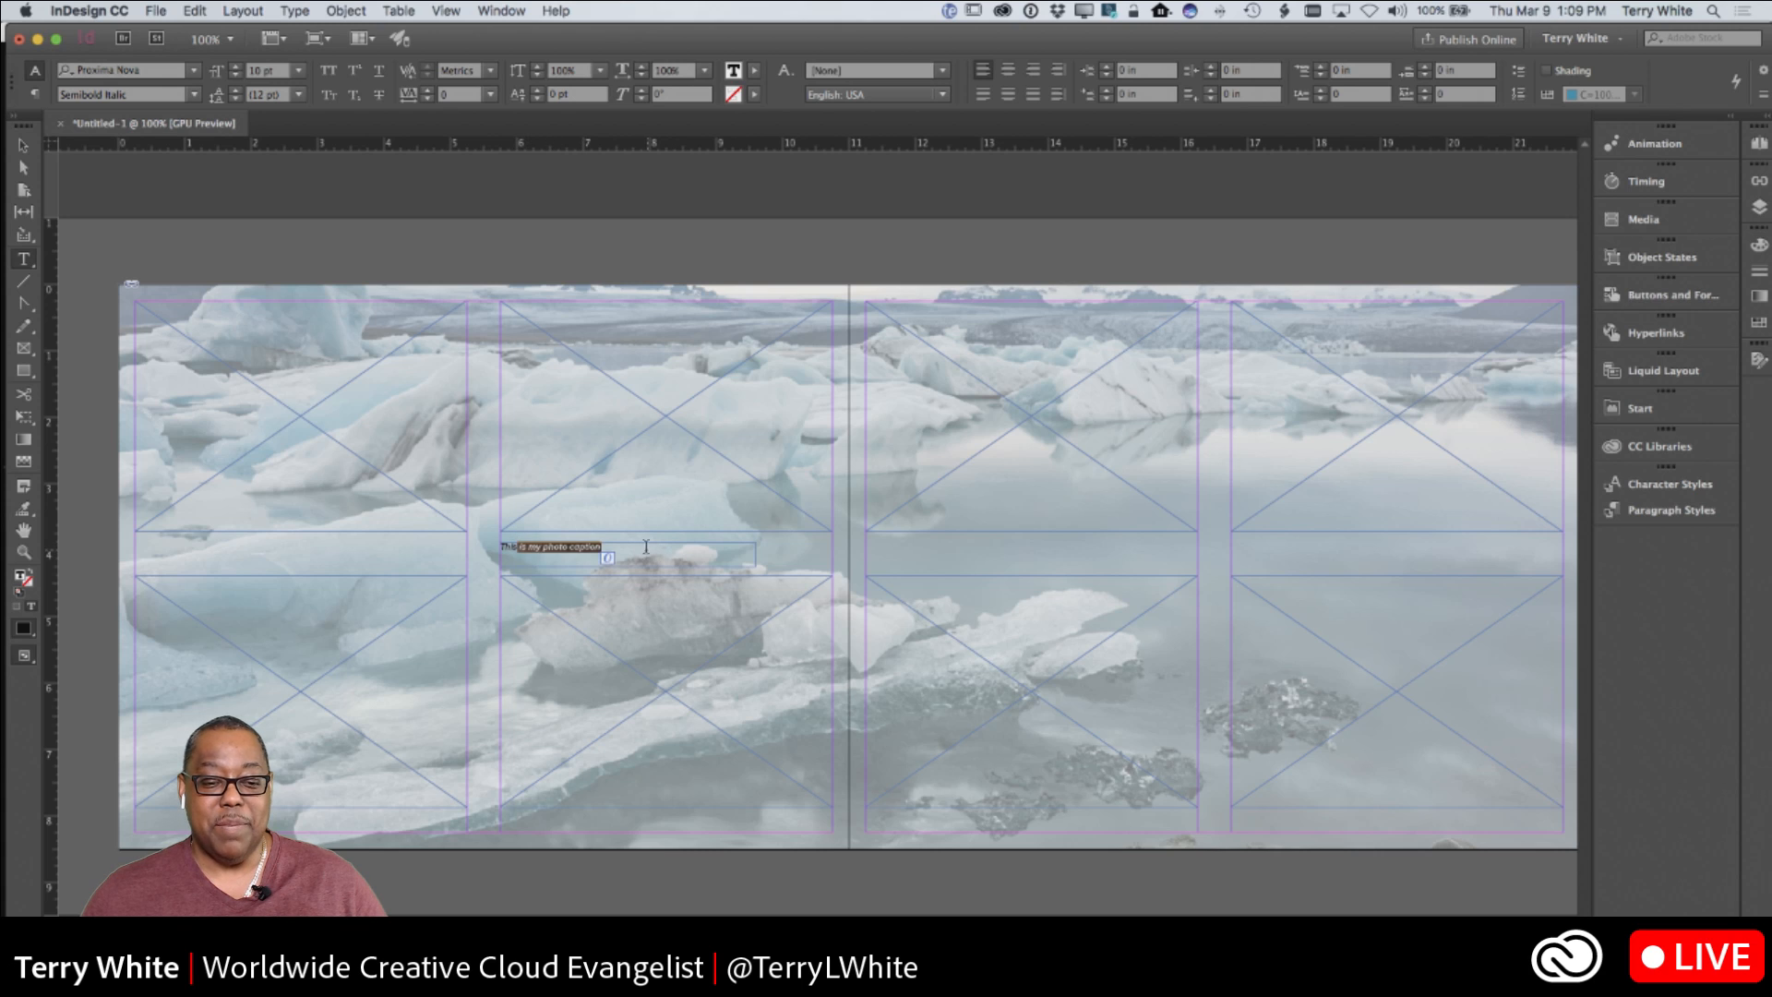
click(567, 546)
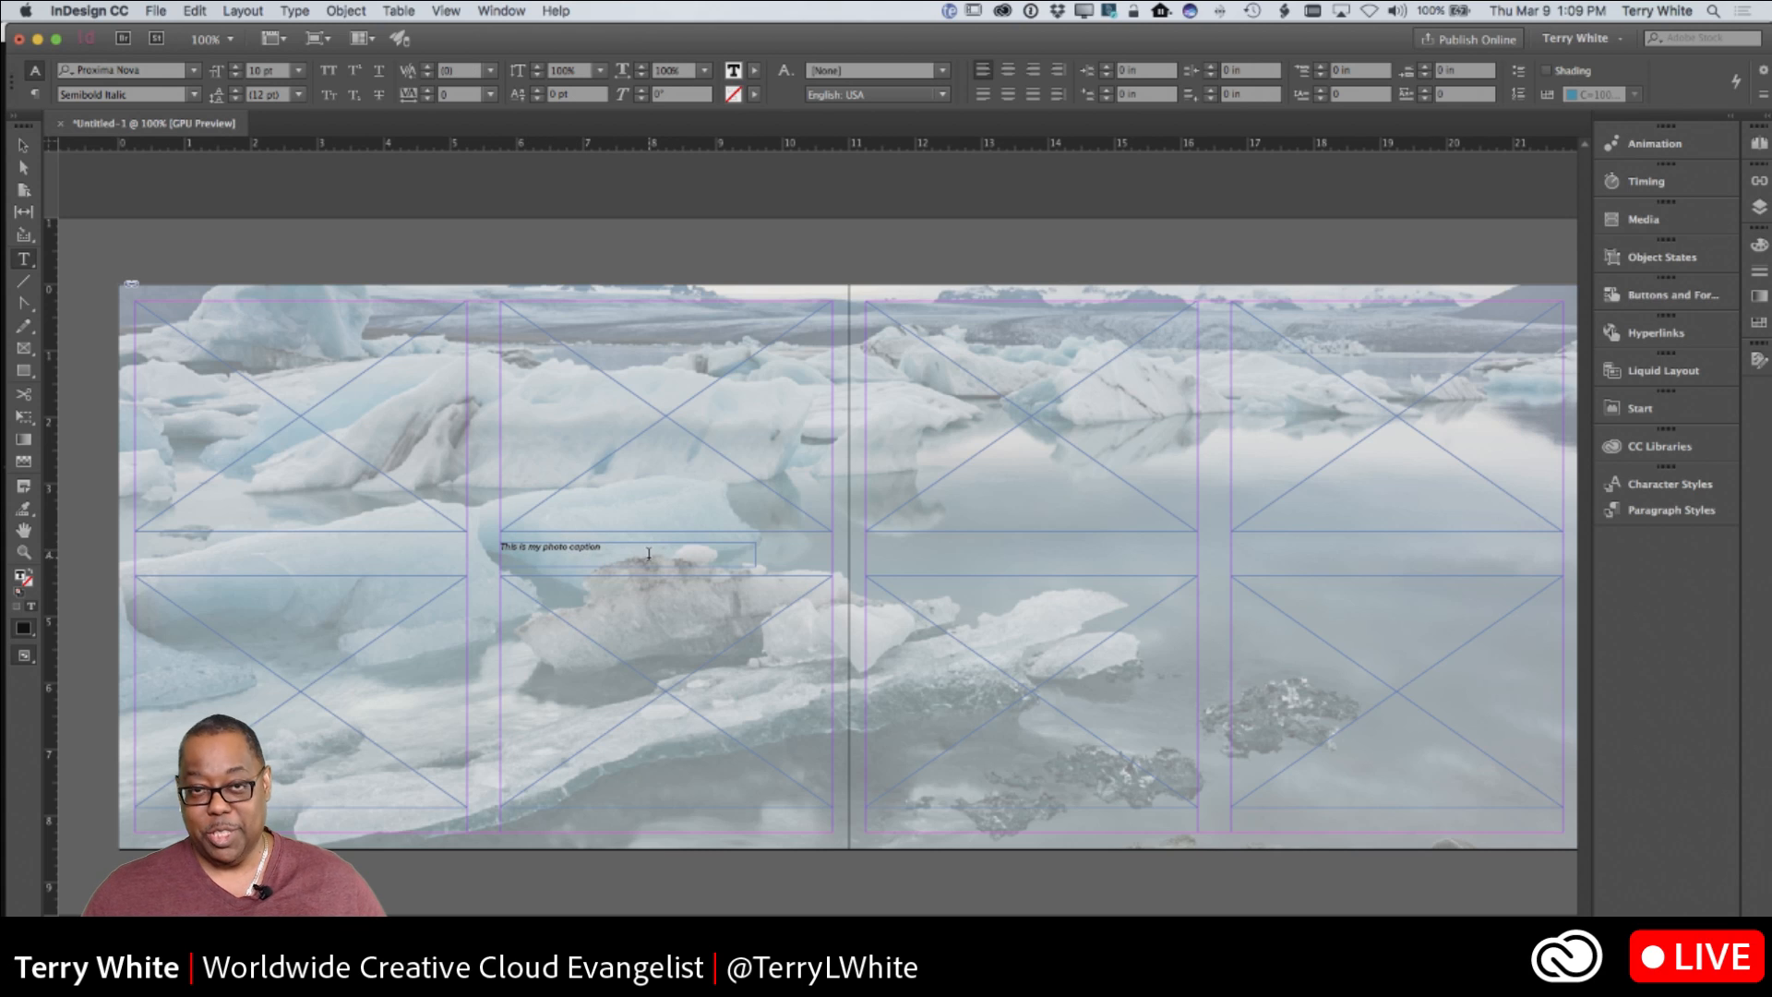
click(1645, 514)
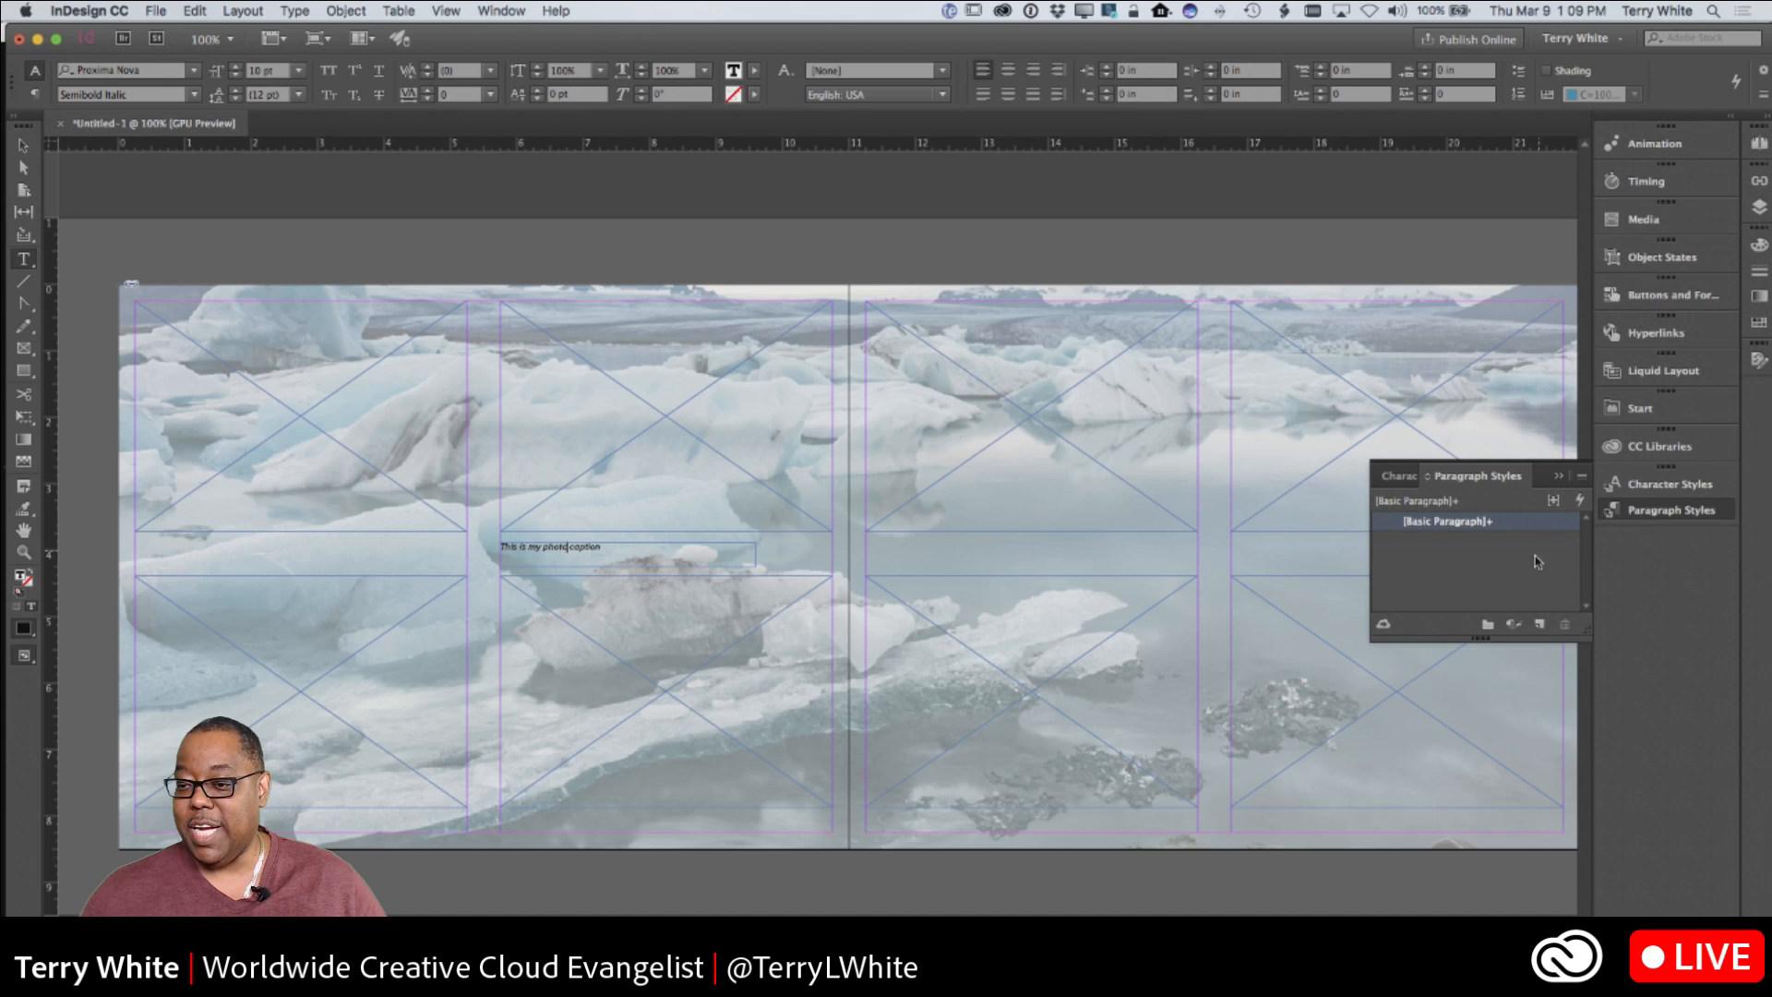
click(1538, 629)
double_click(1445, 542)
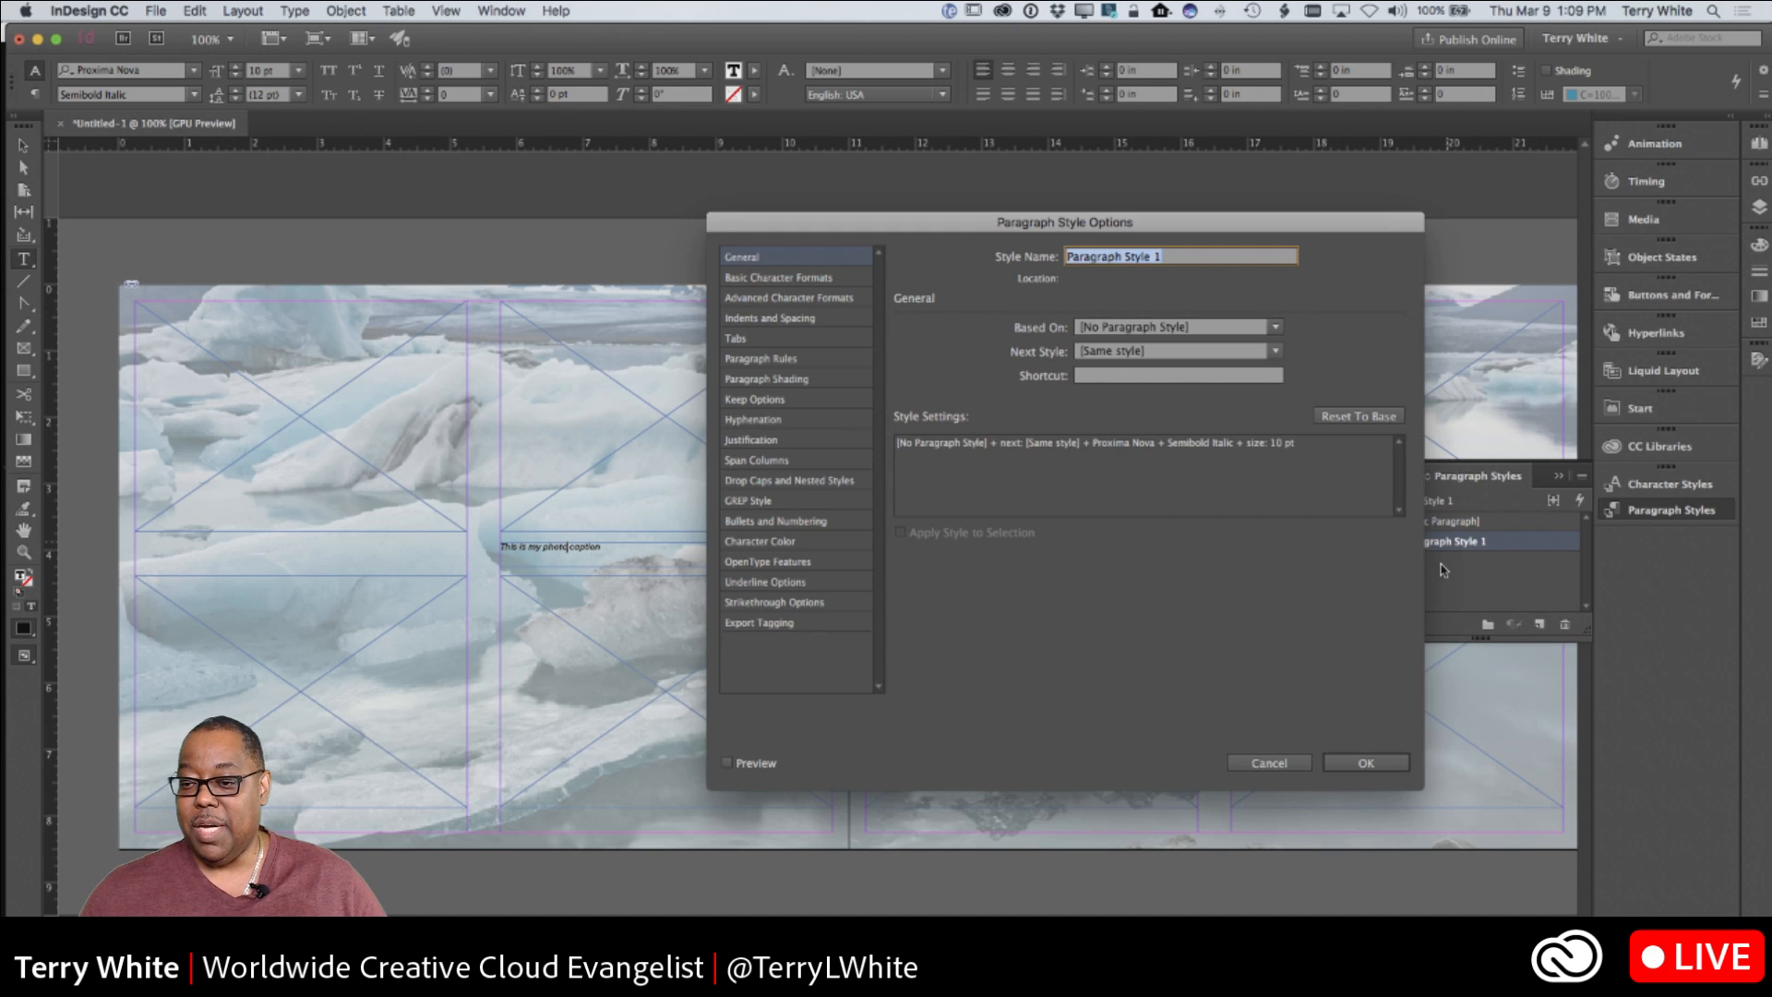
text(Captions)
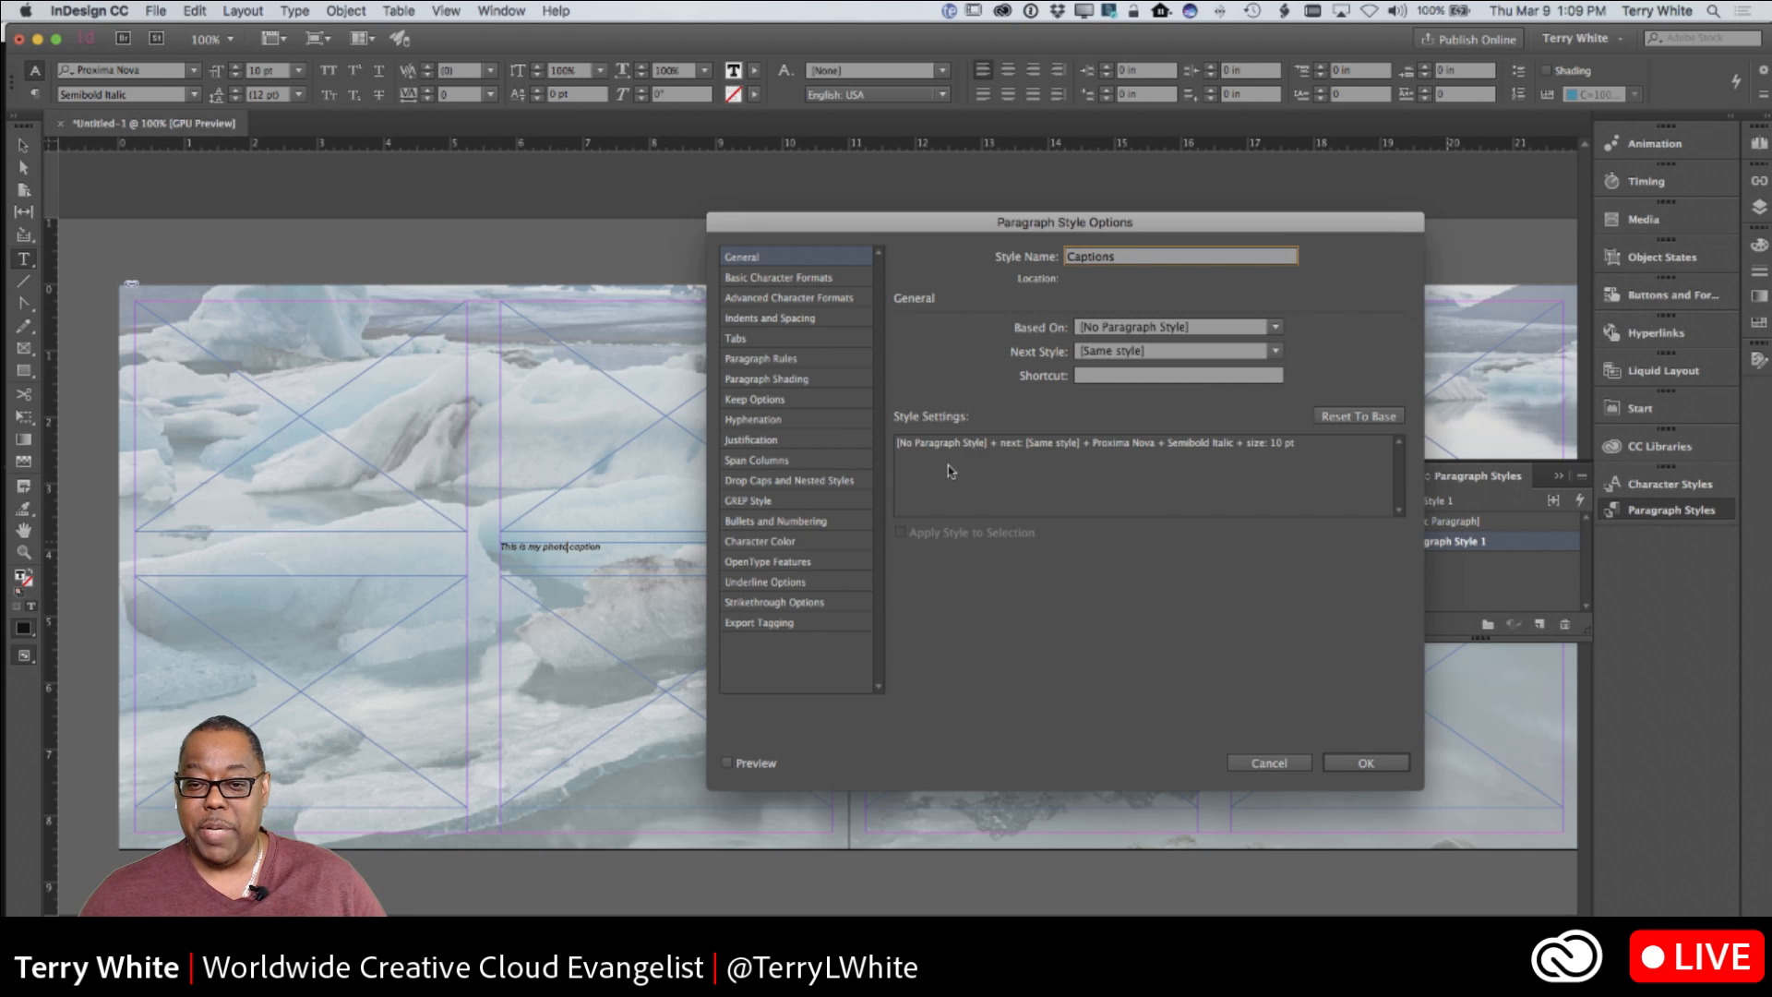
click(795, 278)
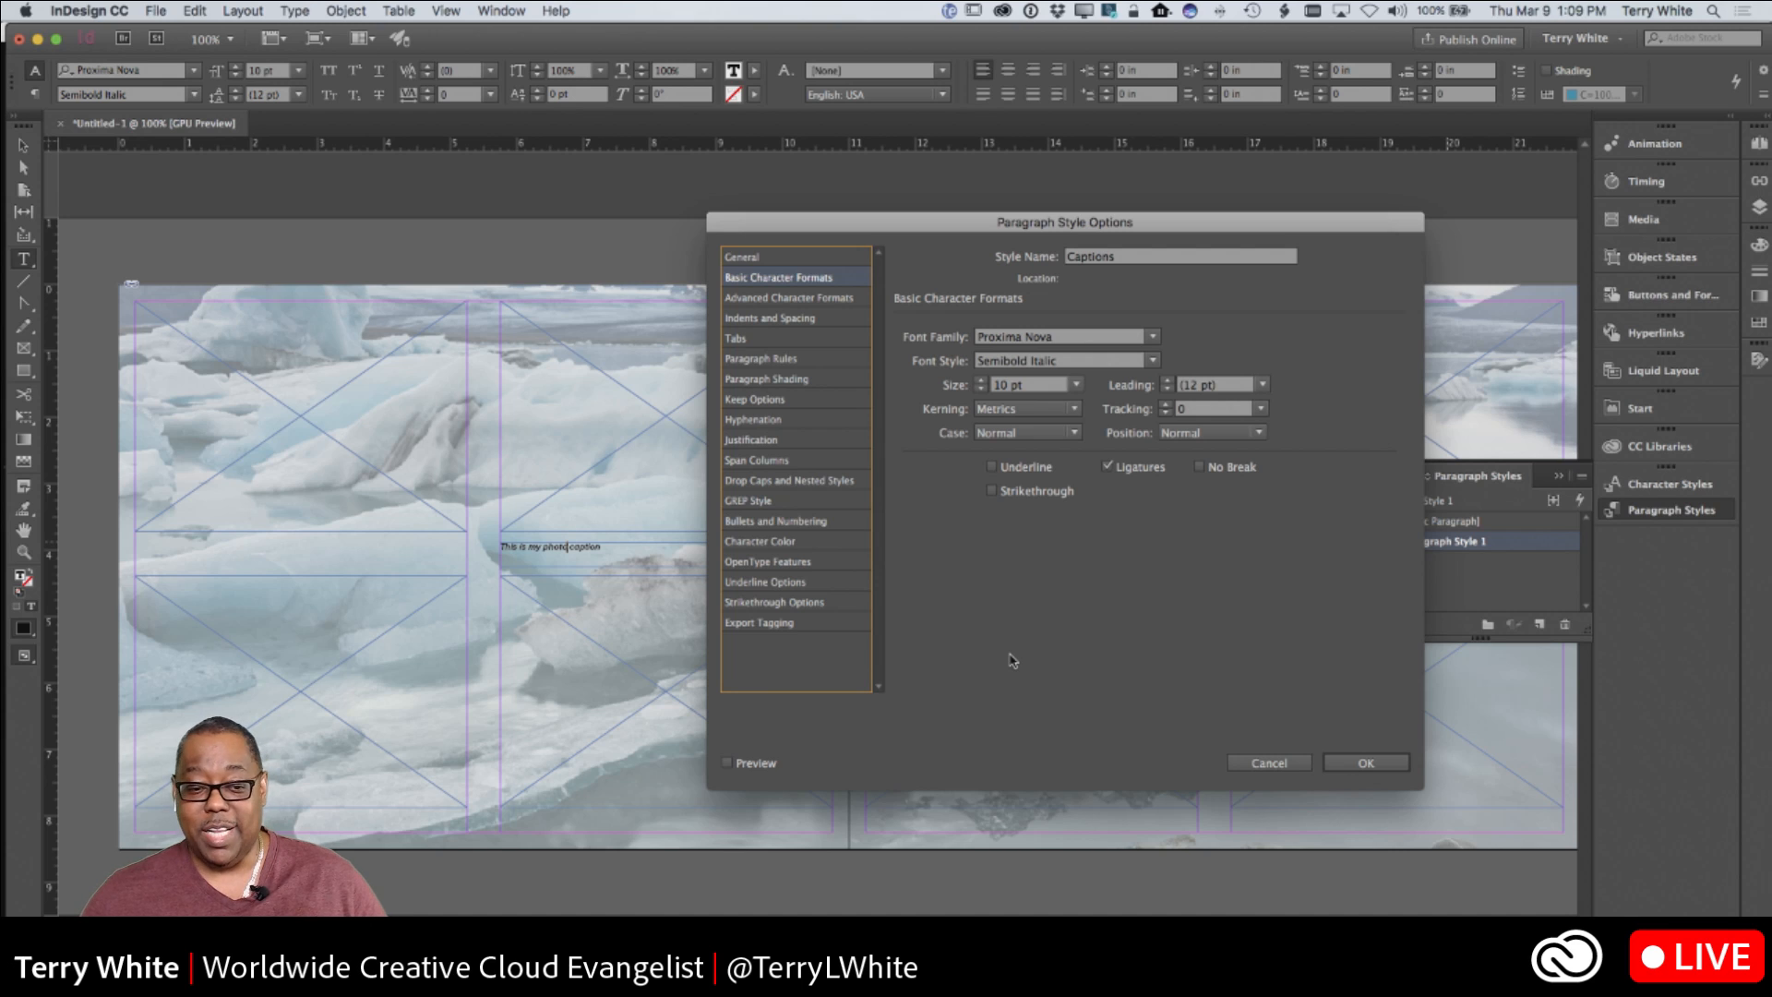
click(1344, 763)
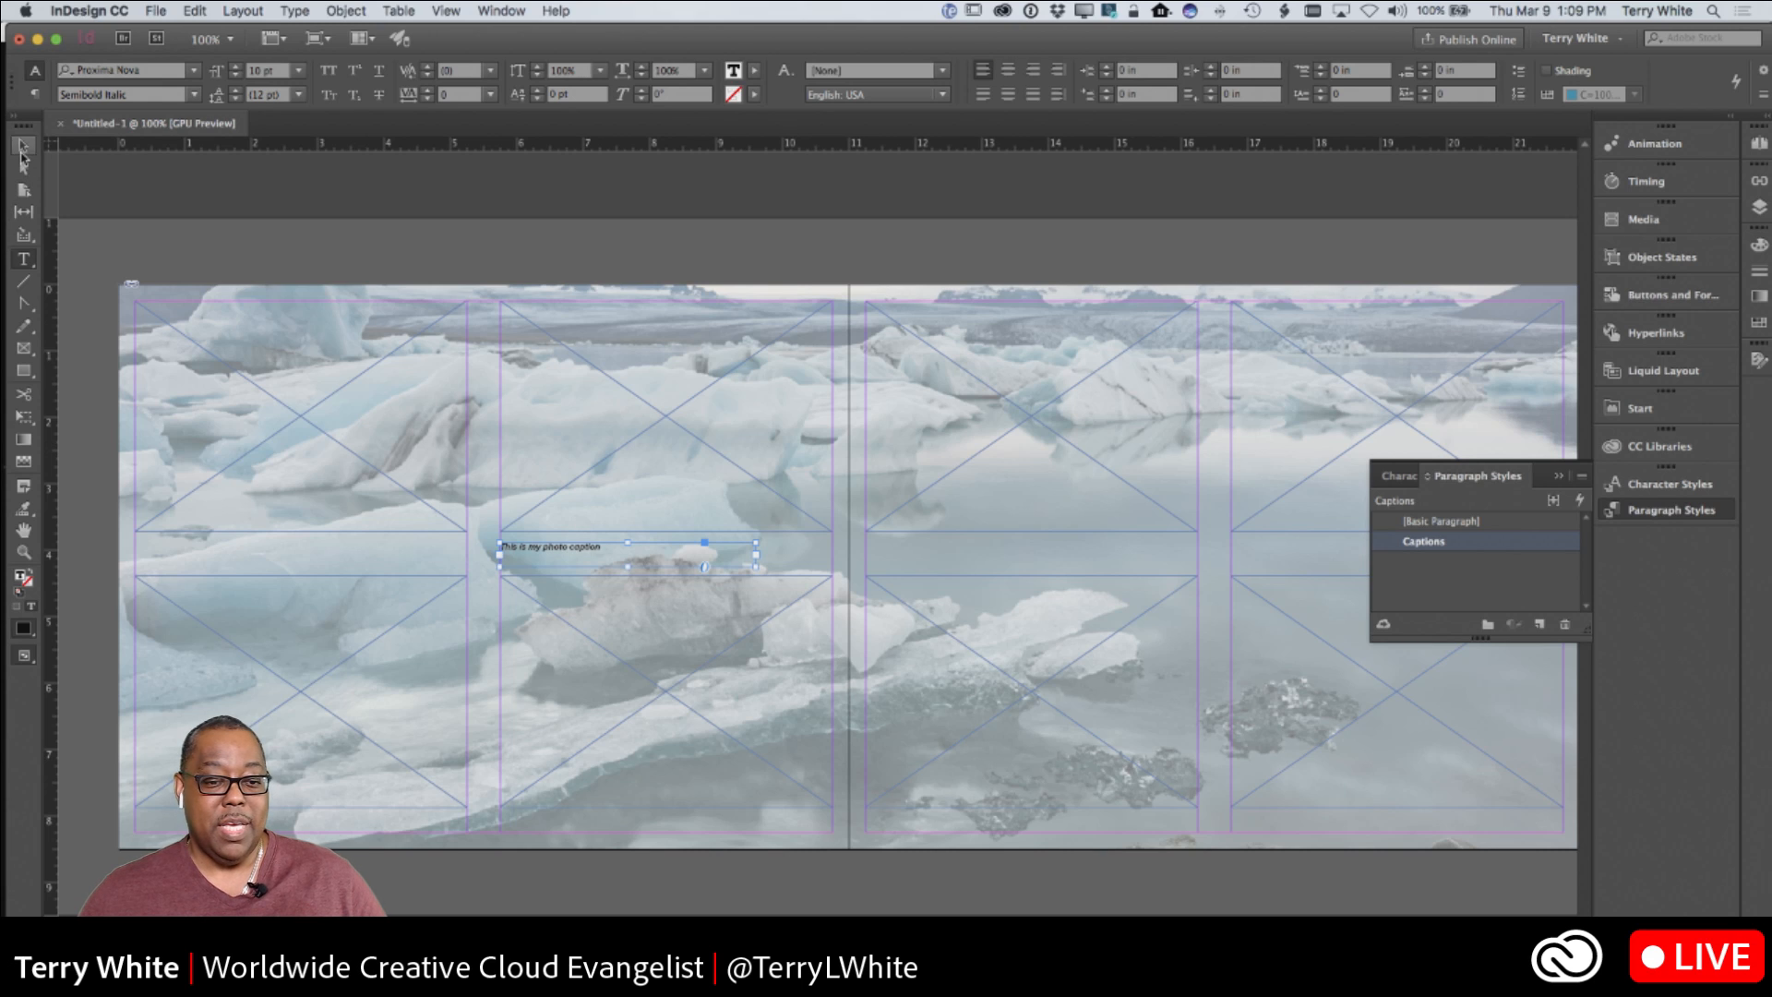
Delete the sample caption text frame between the two frames in page 1's second column and collapse the paragraph styles
click(23, 145)
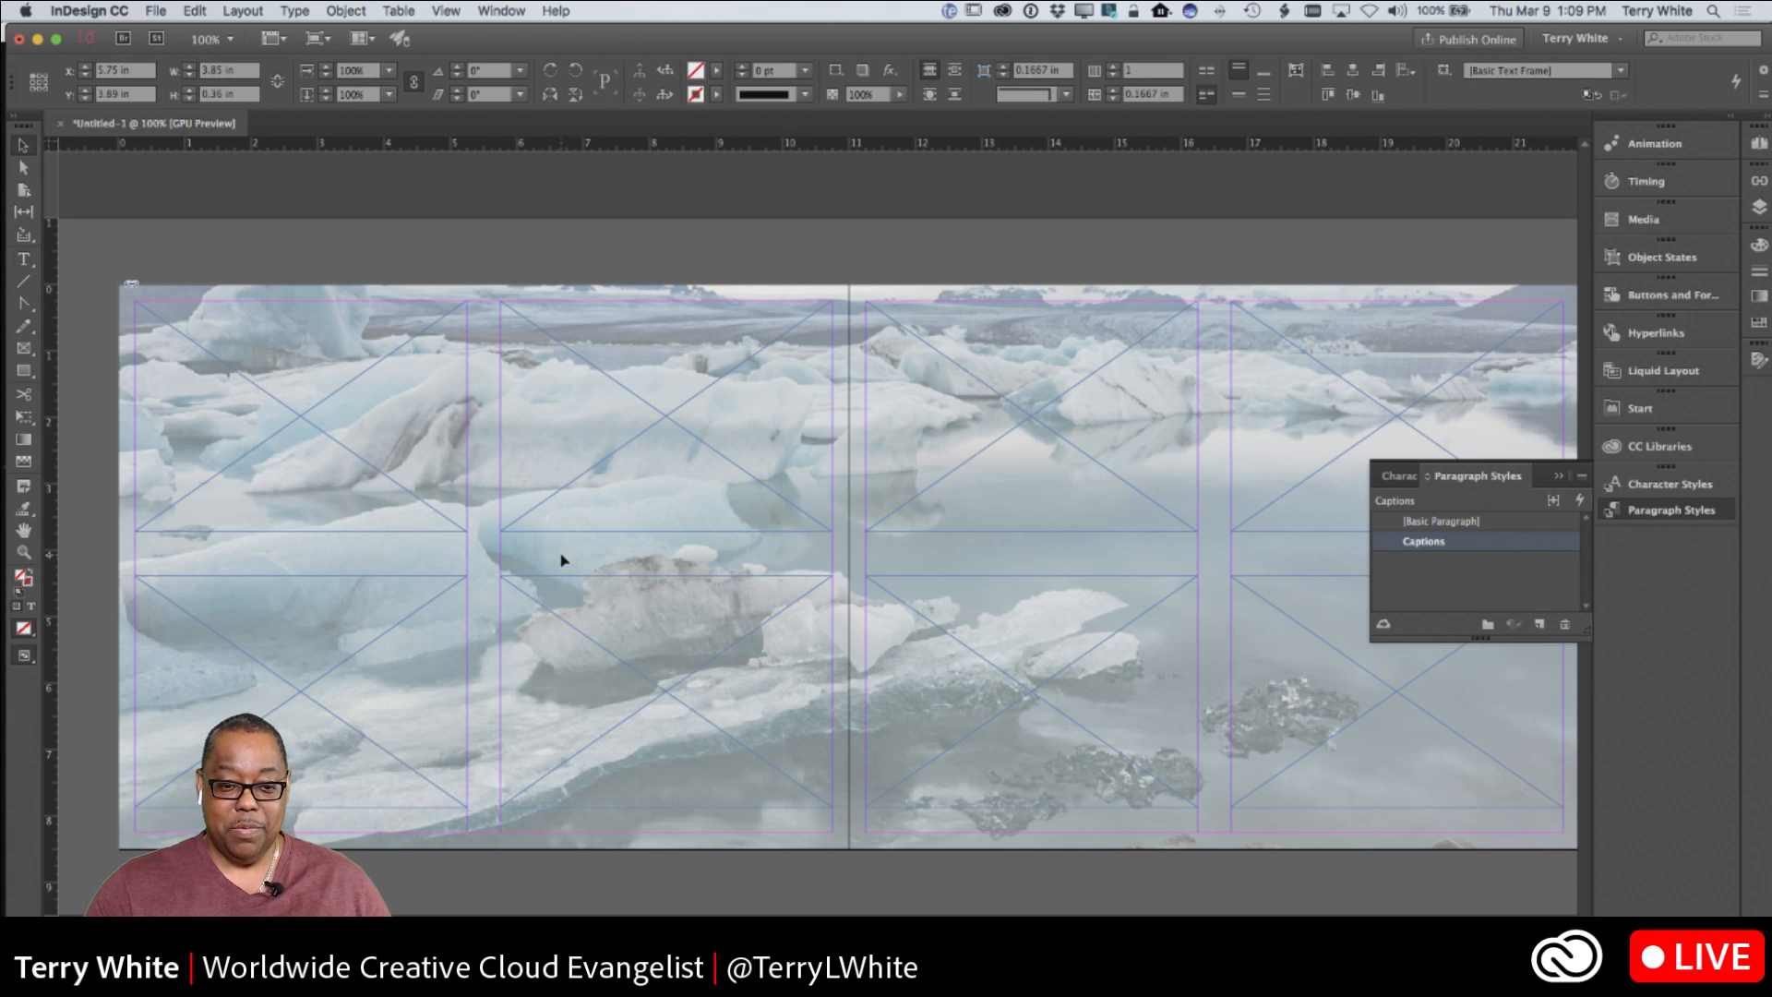
key(BackSpace)
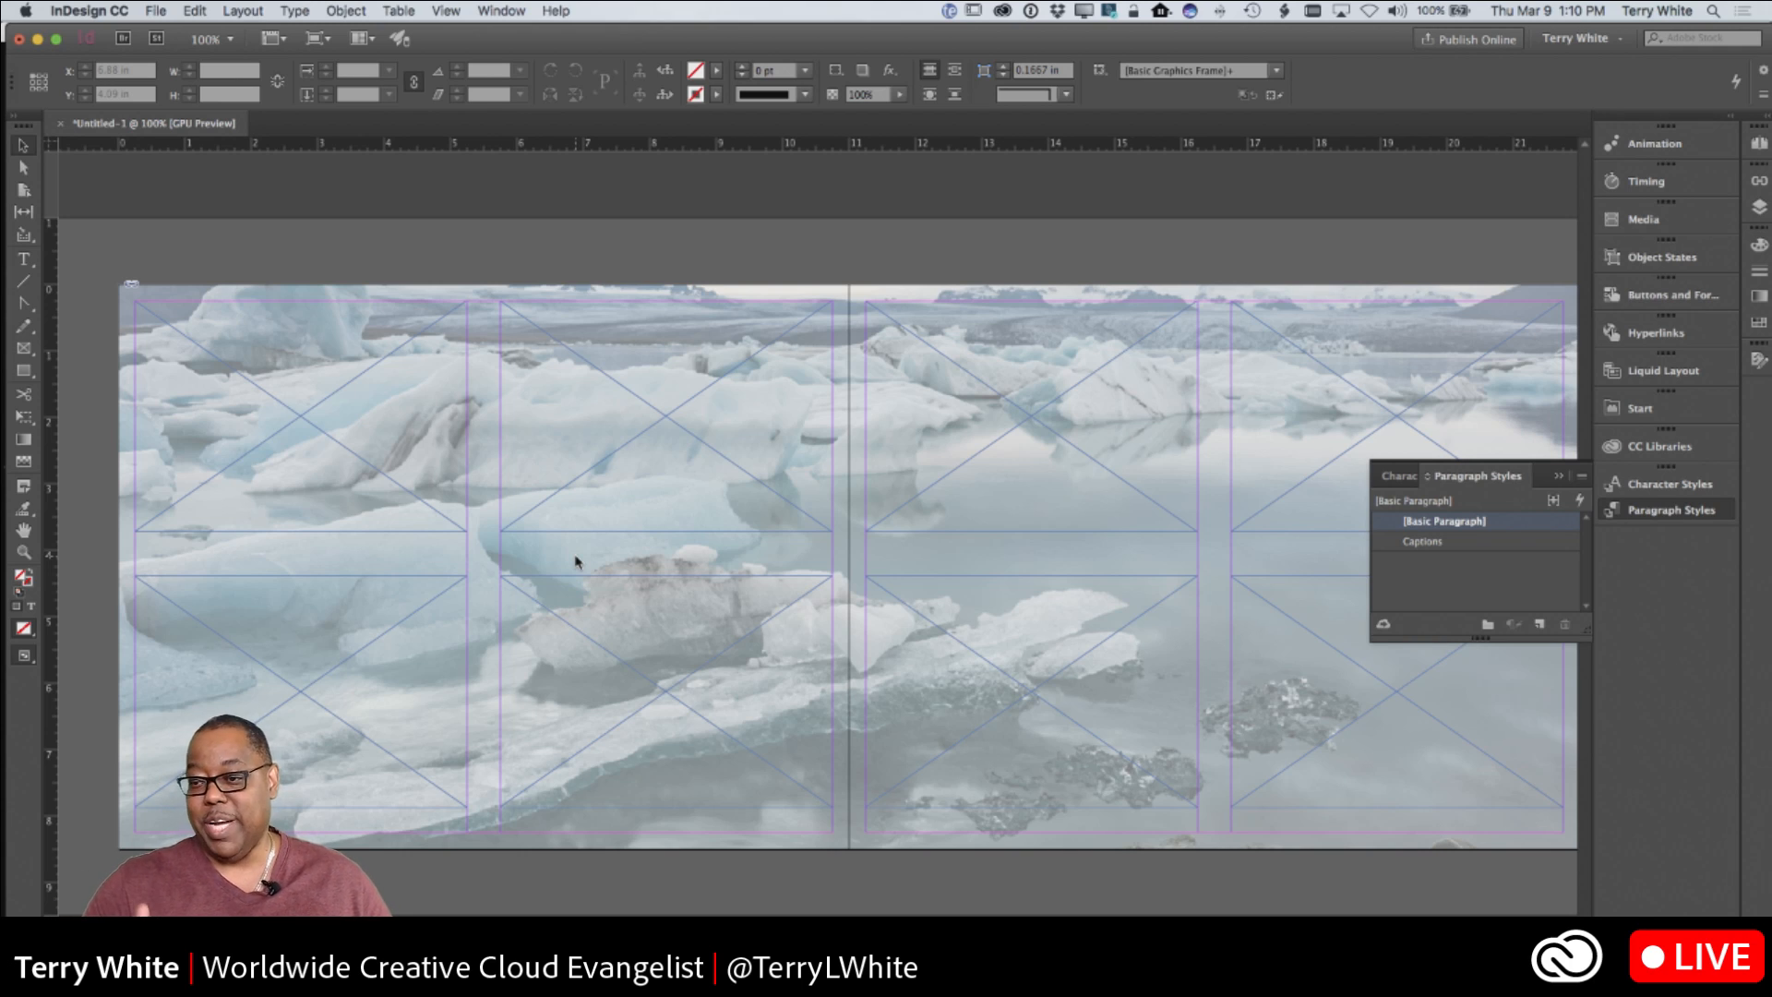
click(1558, 479)
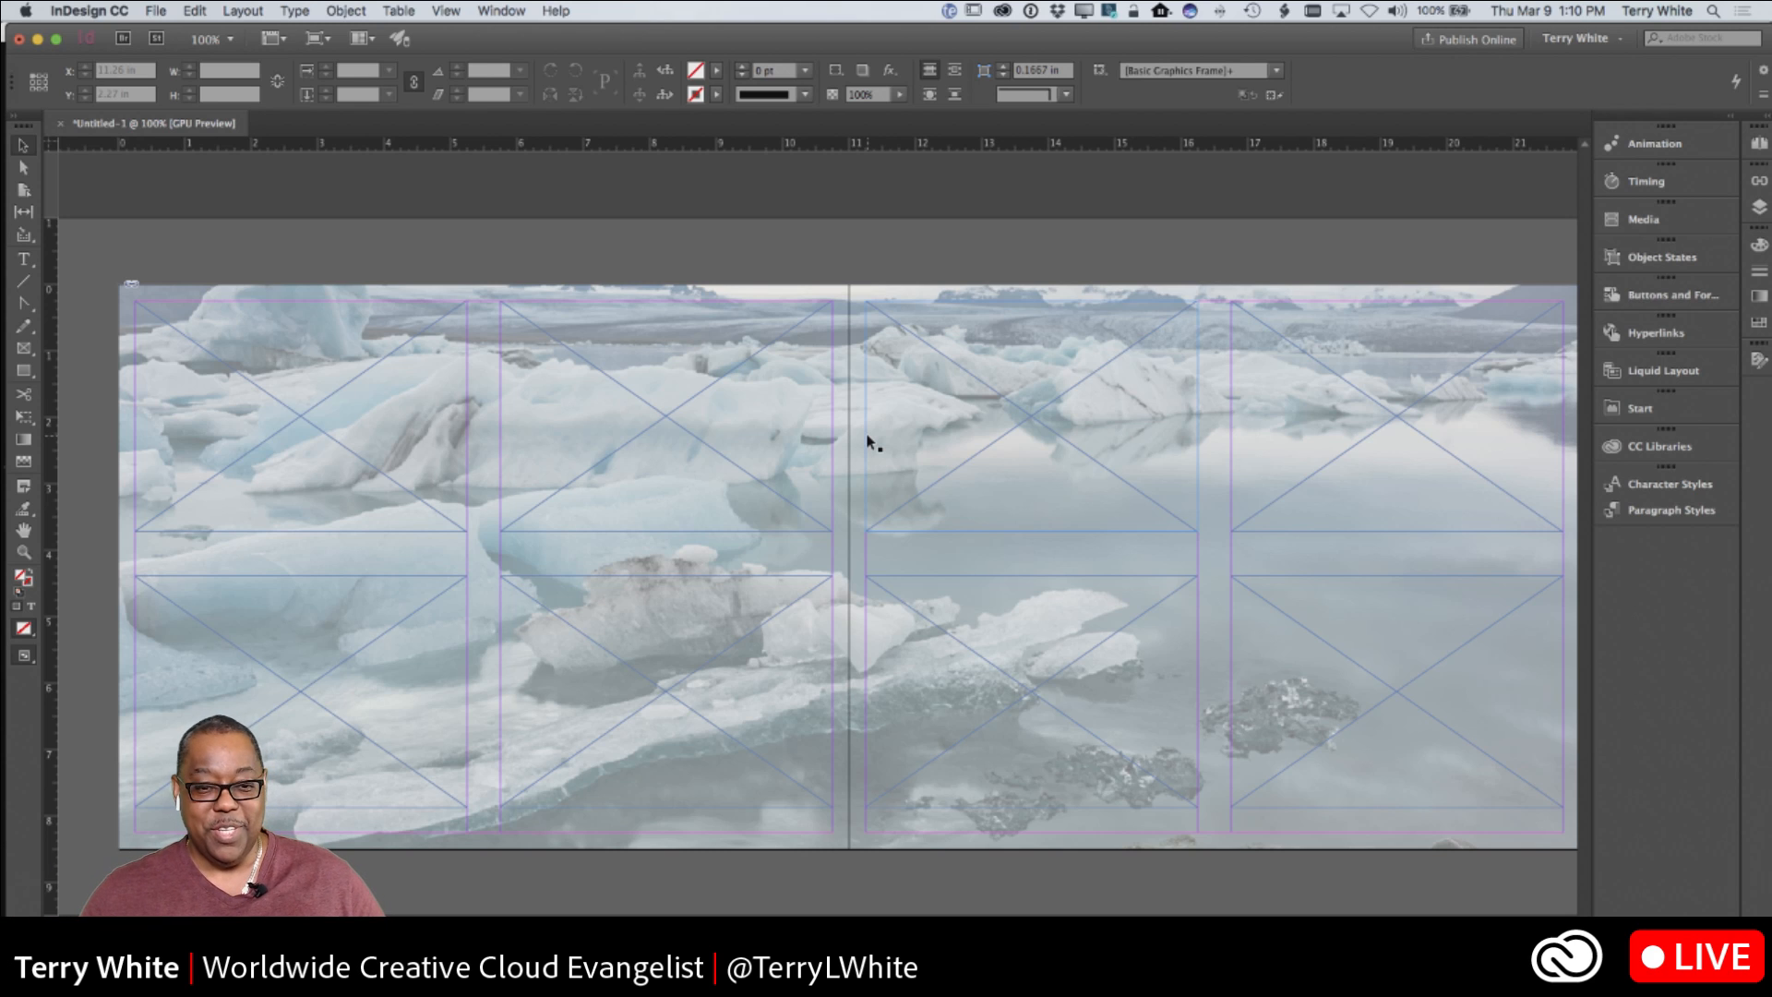
Switch to Lightroom and examine the title and caption metadata of the iceberg photo Iceland-2016-0523
key(super+Tab)
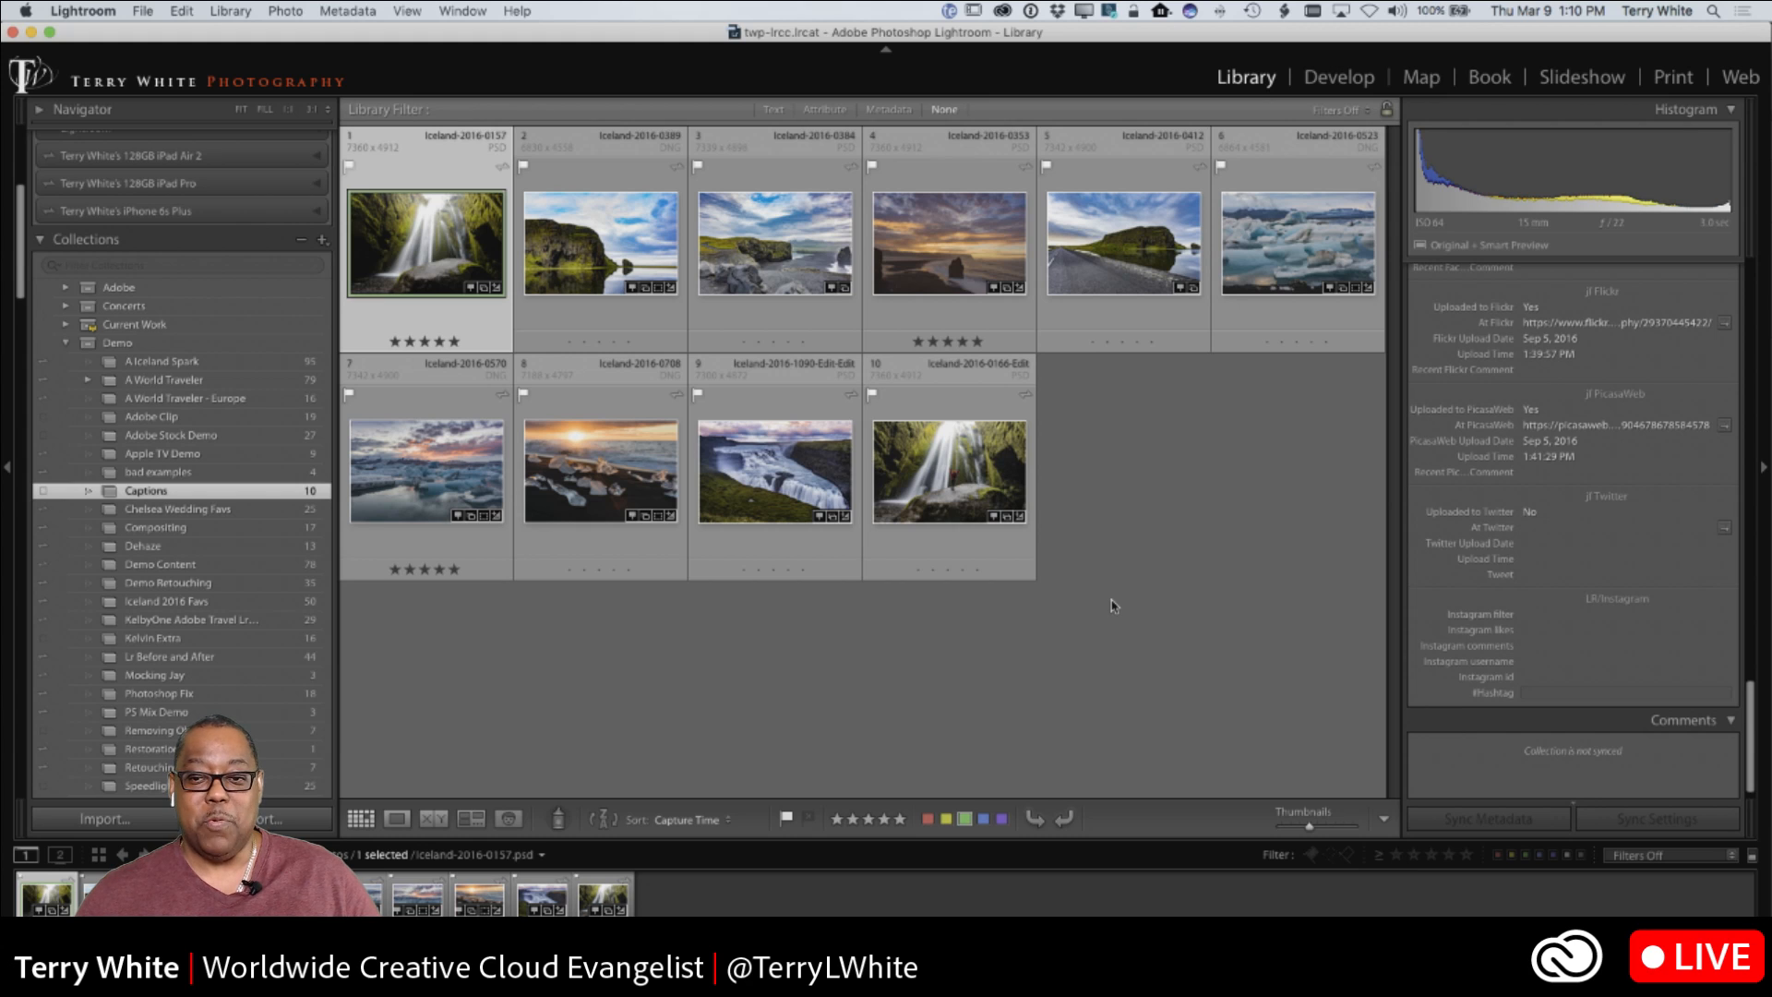
click(1297, 258)
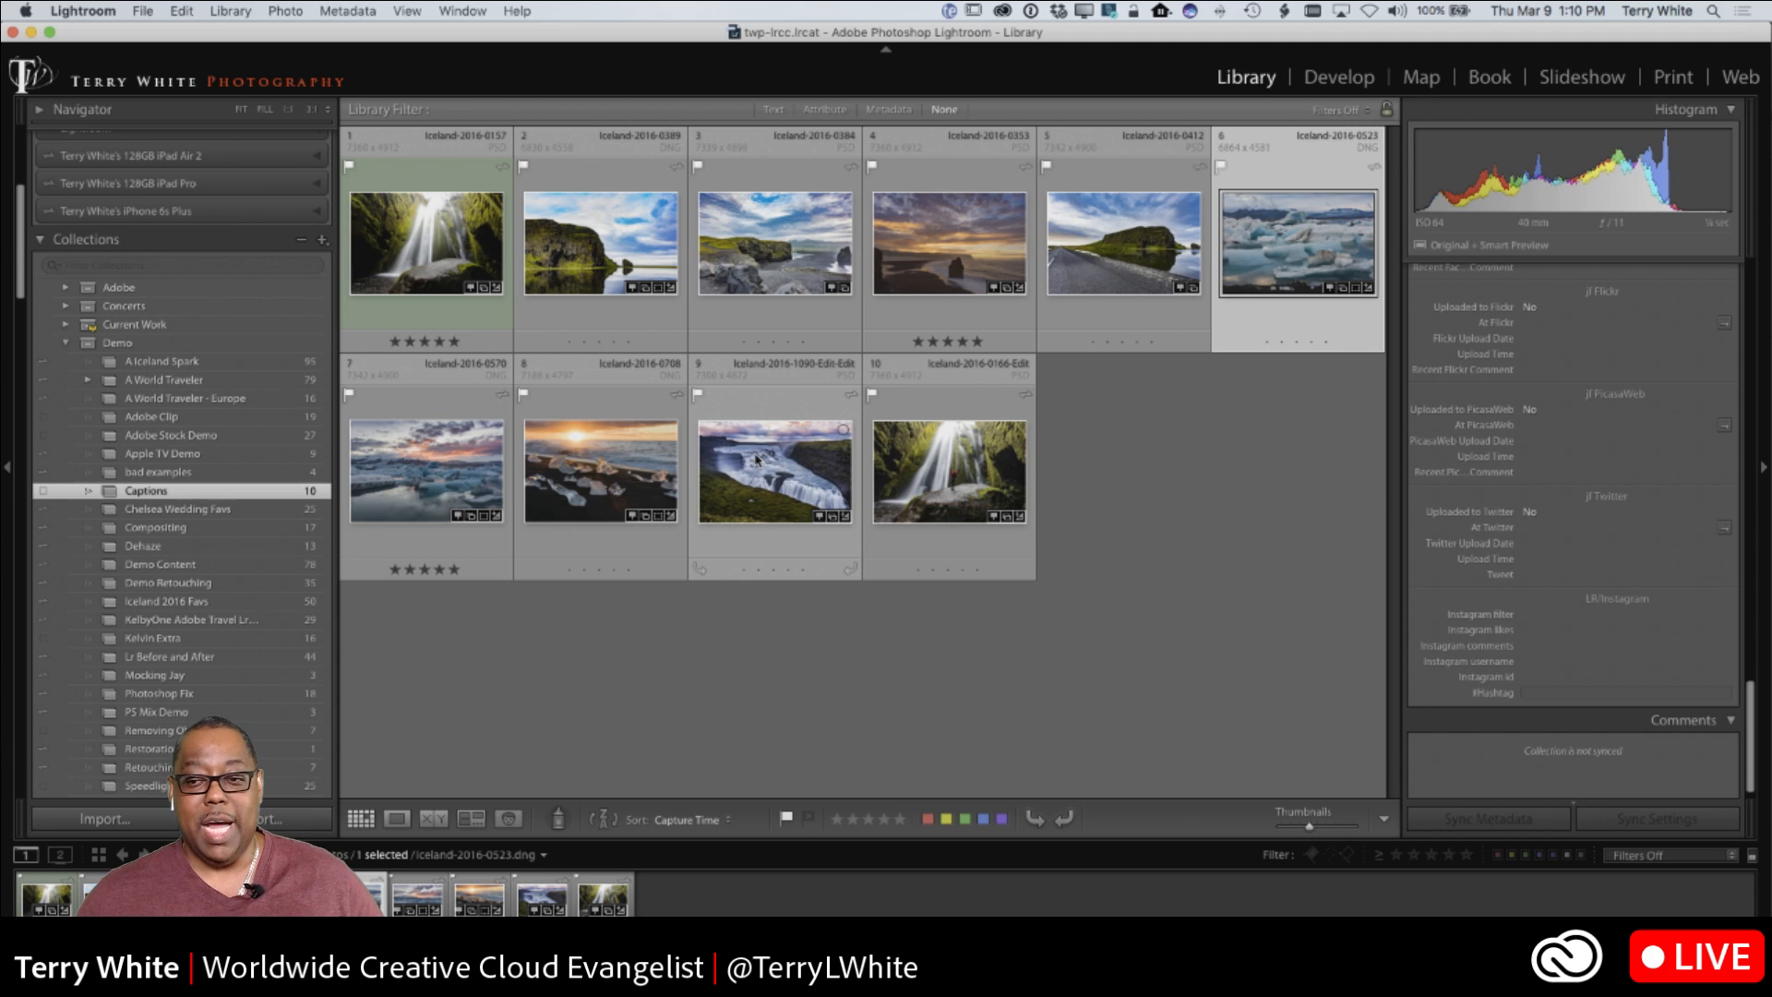
scroll(1687, 603, up, 10)
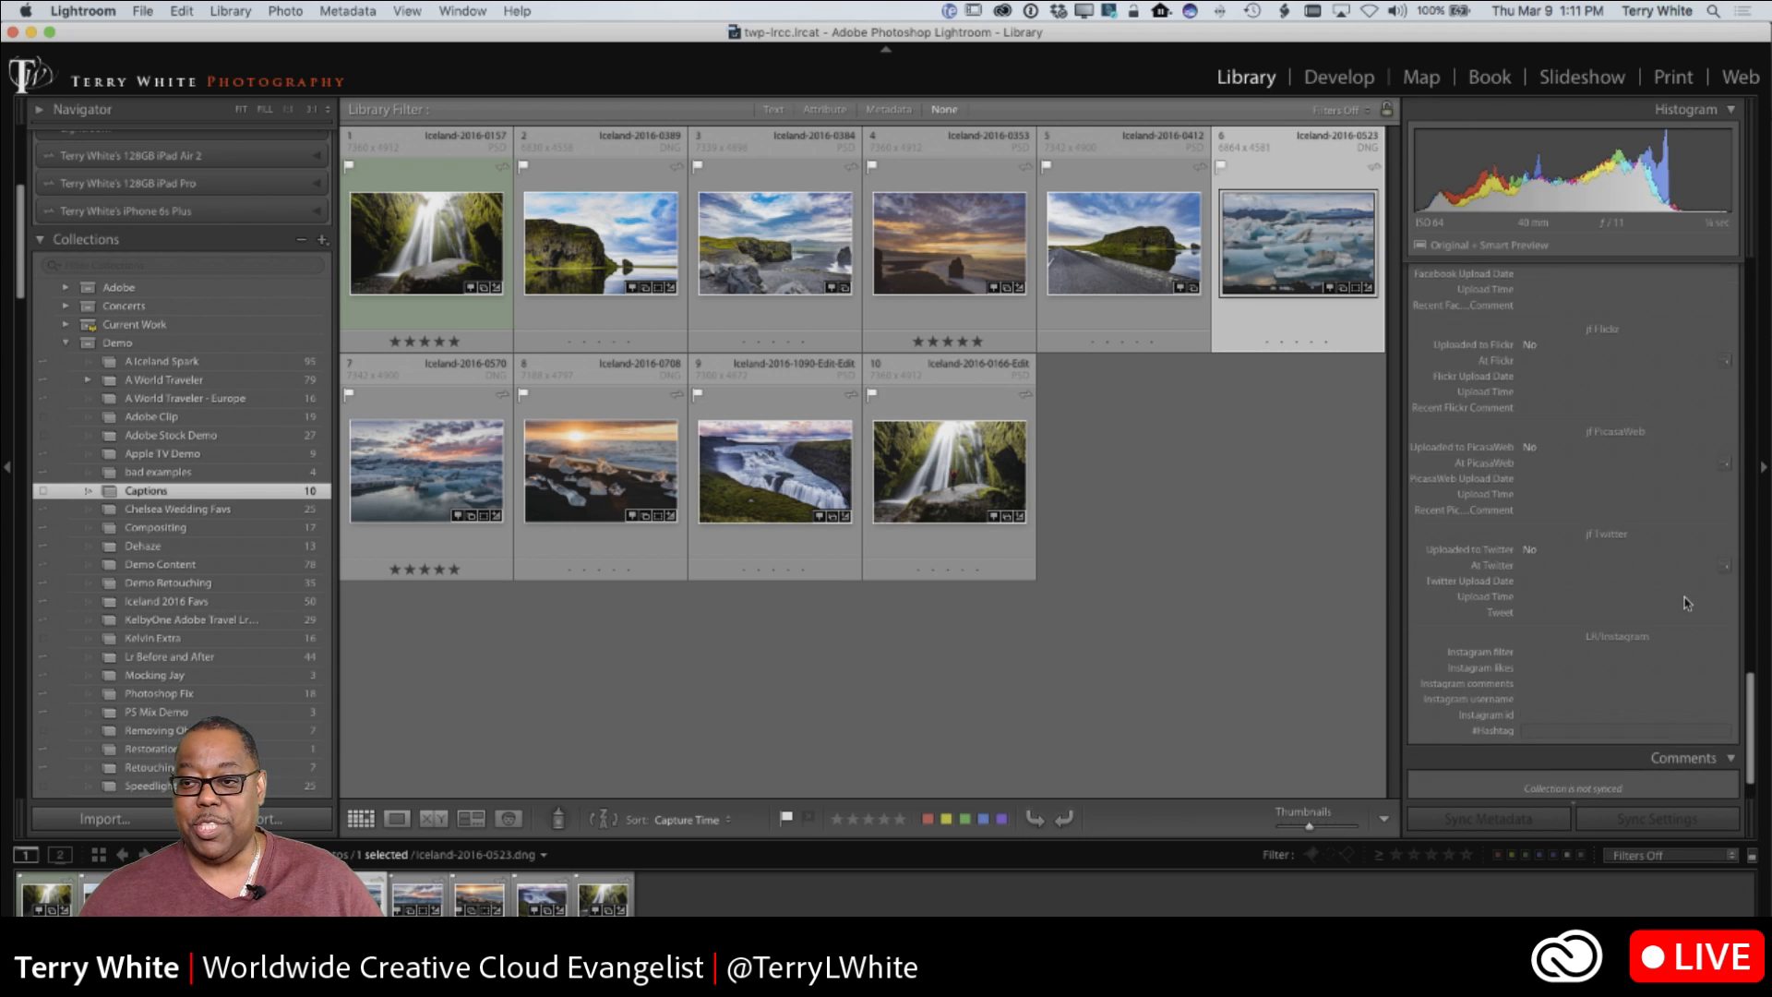
scroll(1687, 603, up, 8)
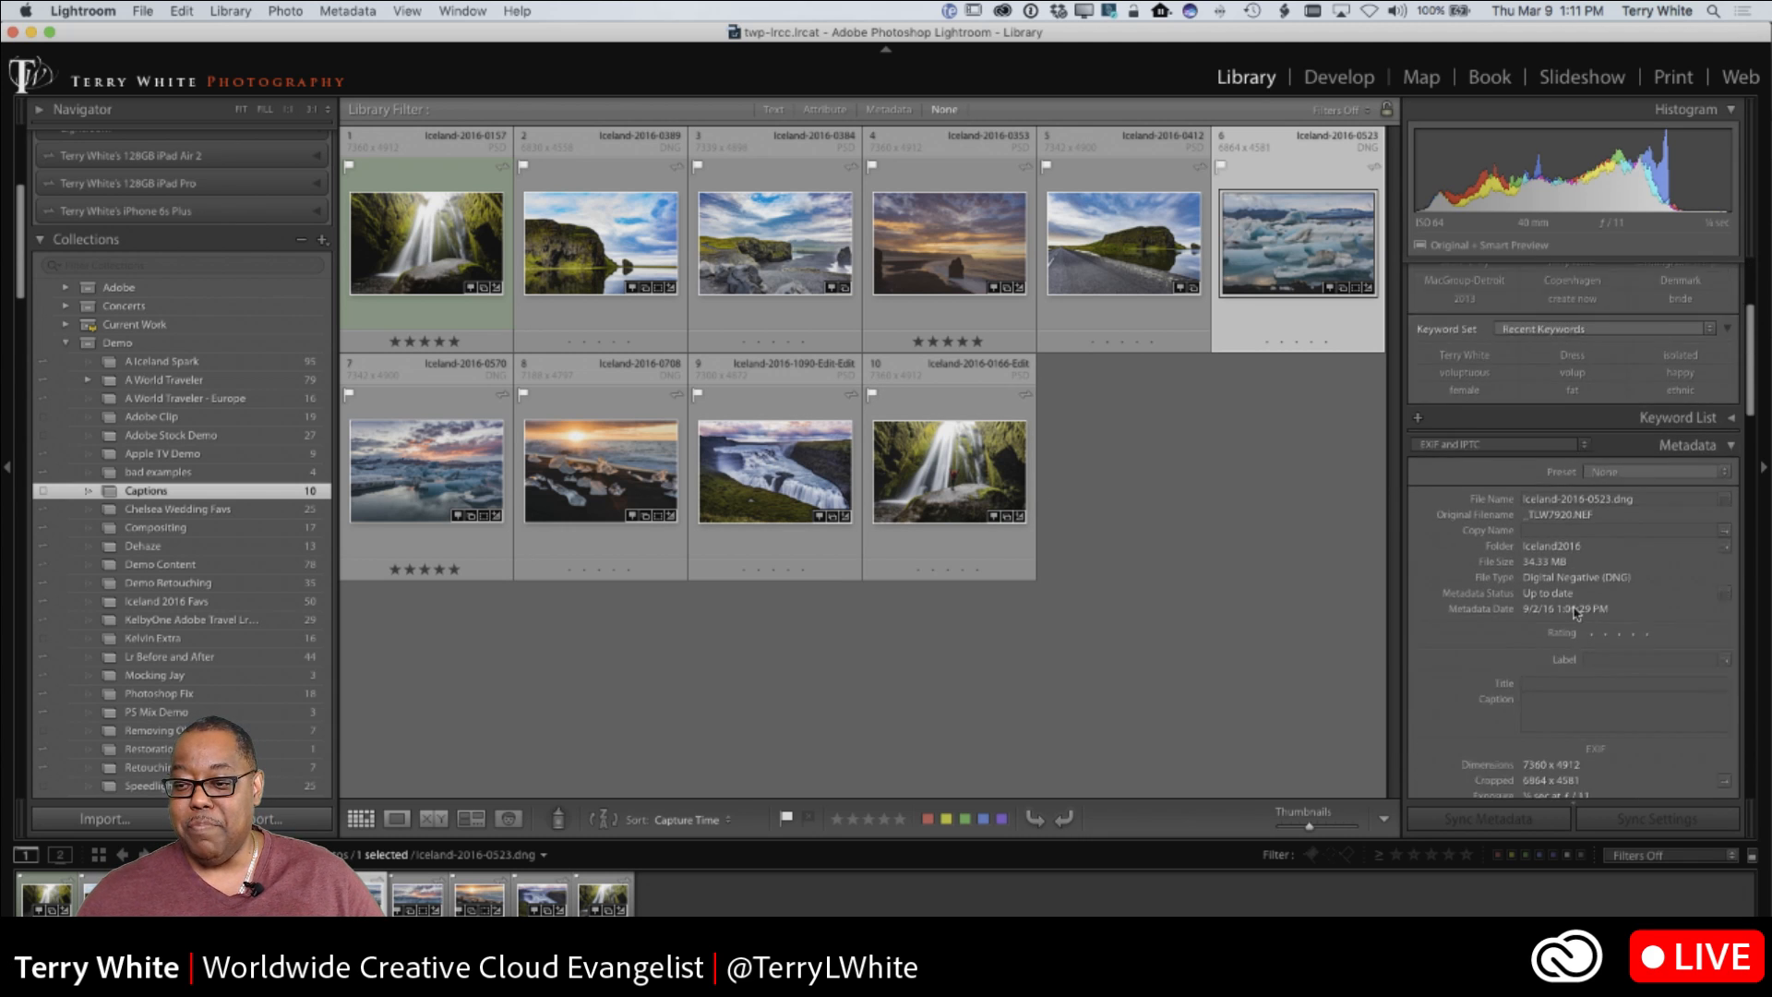
scroll(1575, 613, down, 2)
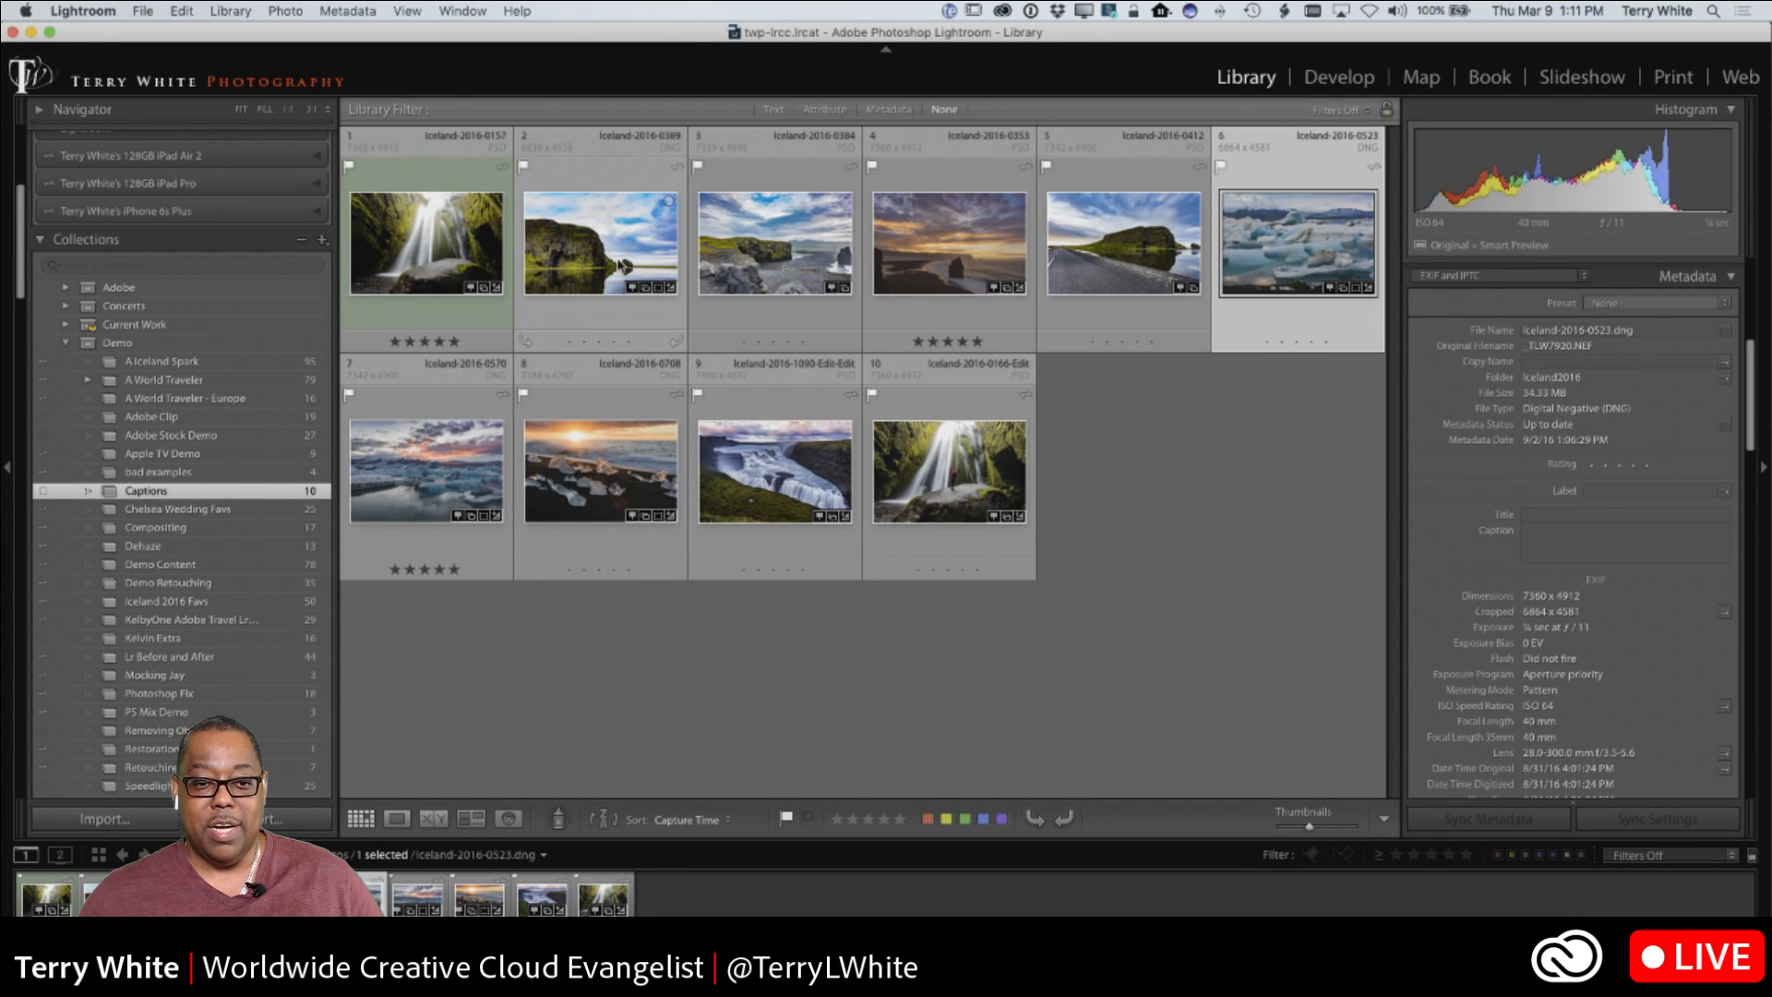
Examine the title and caption metadata of the other photos in the Captions collection, one photo at a time
click(621, 266)
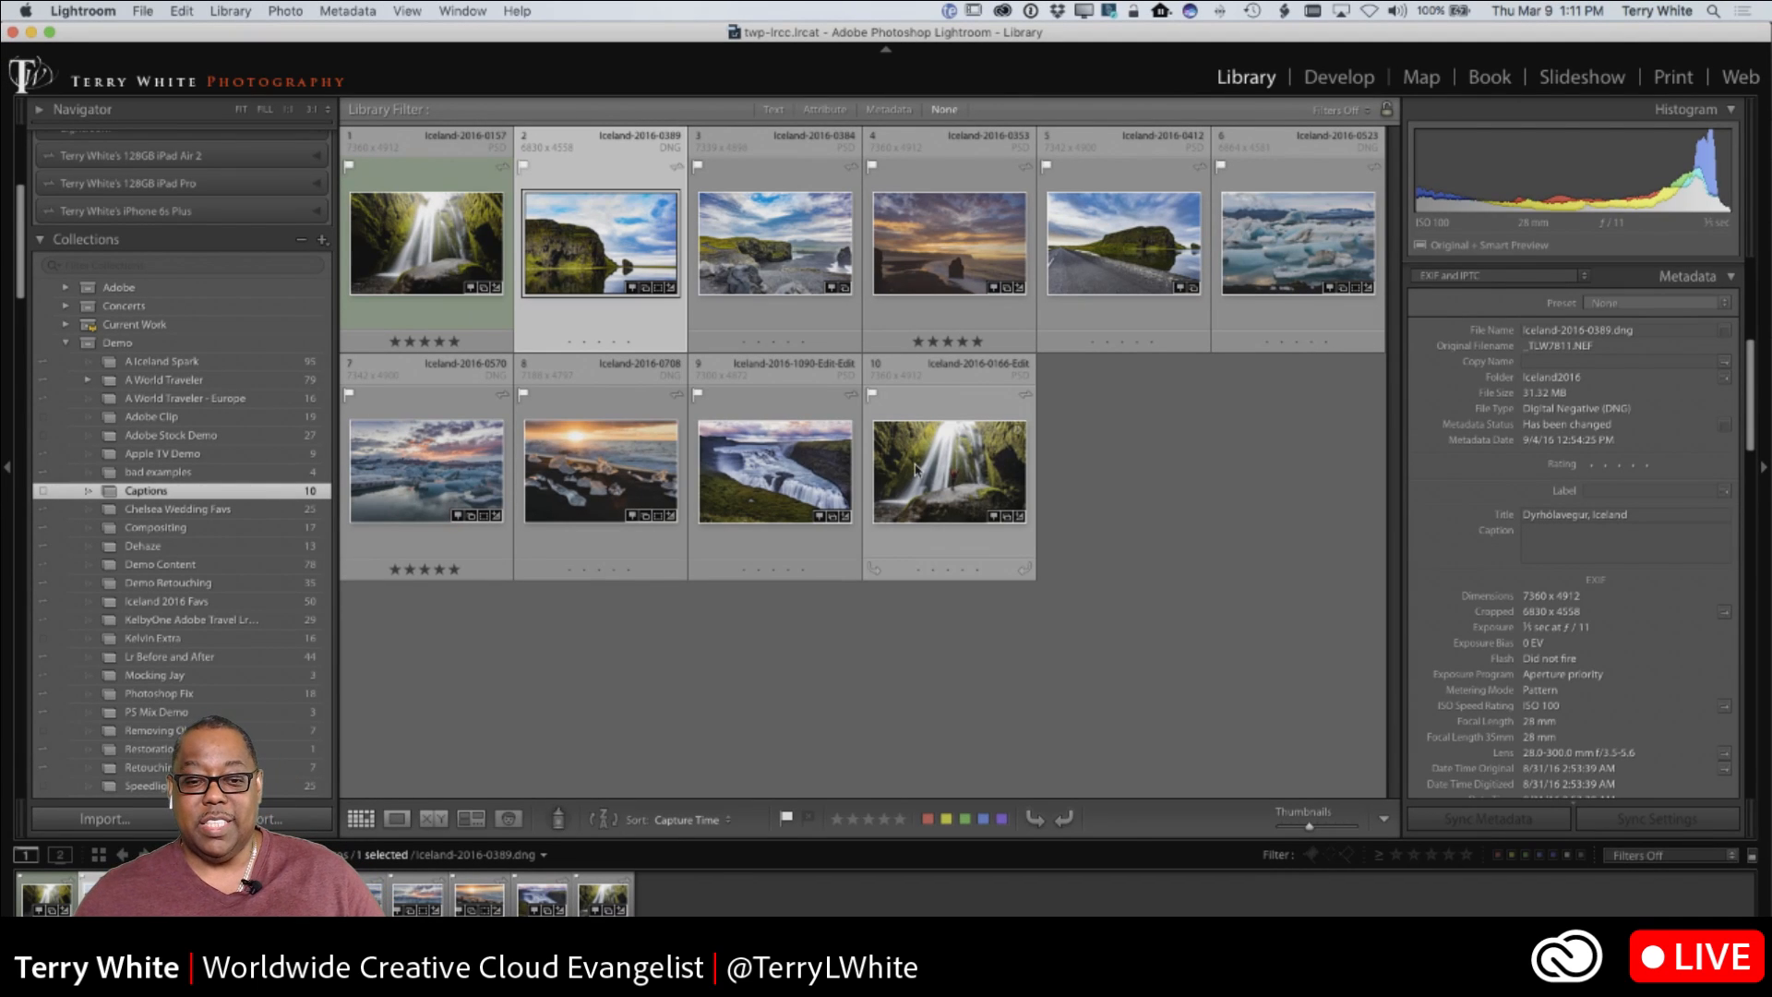
click(755, 478)
click(1594, 517)
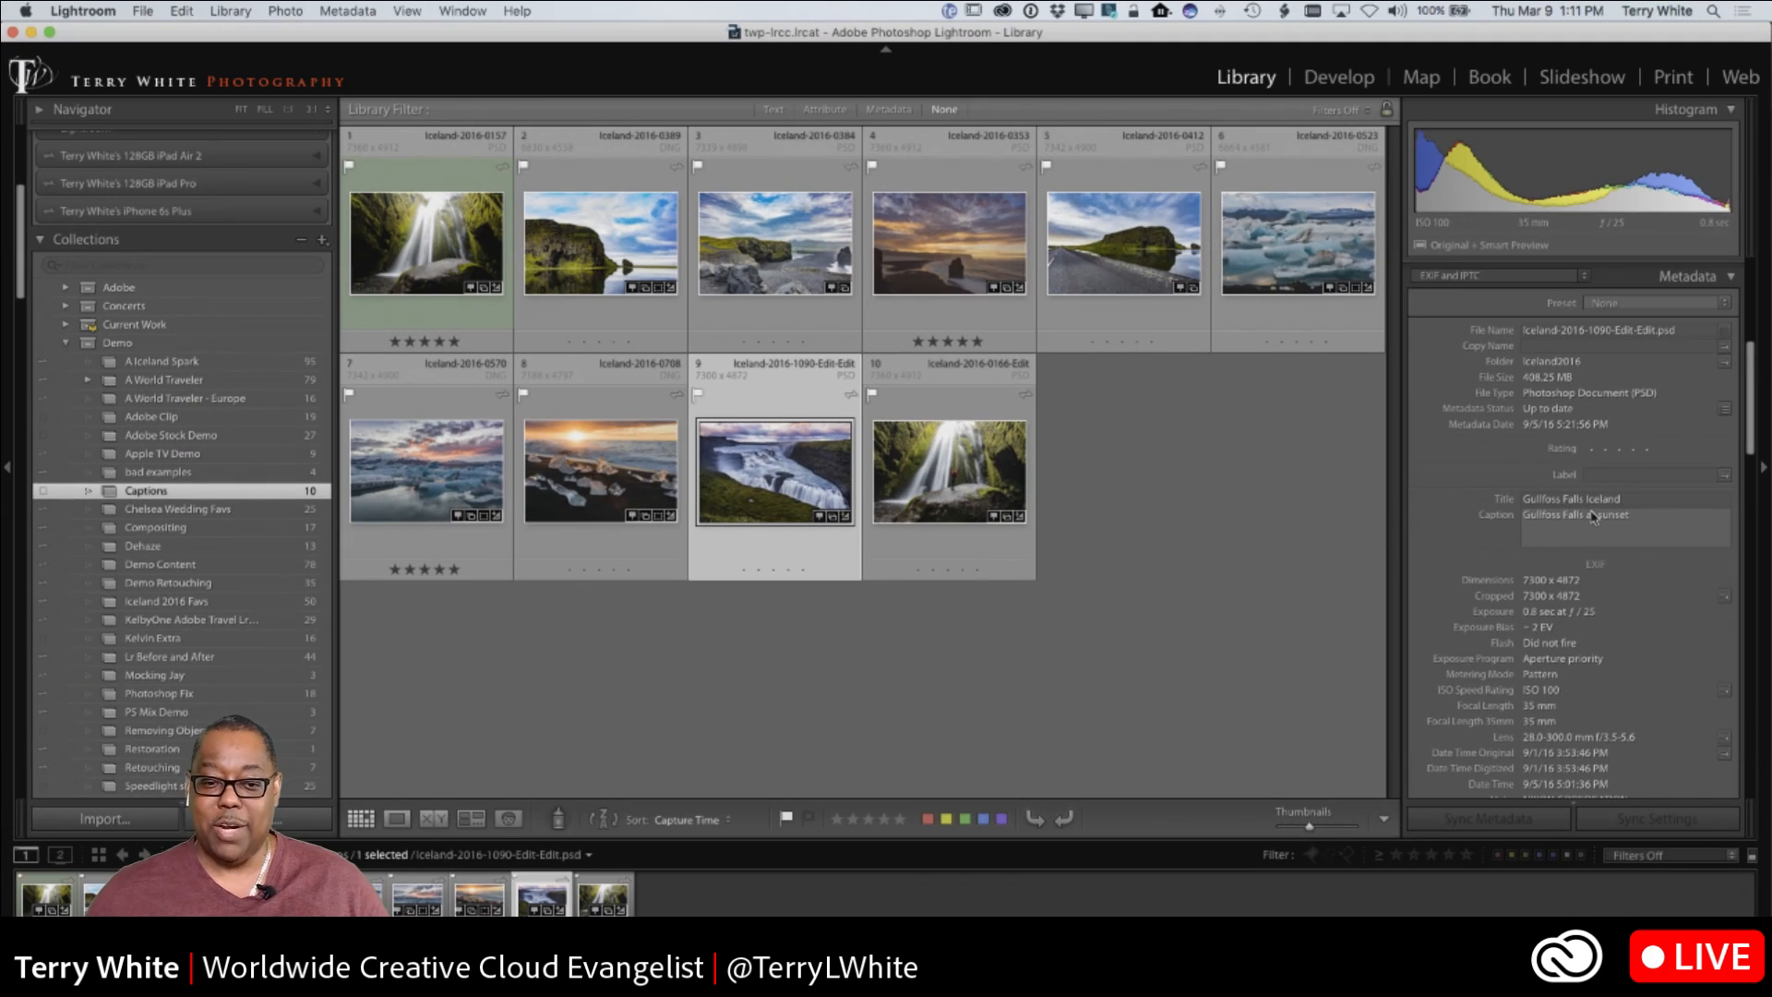
click(617, 476)
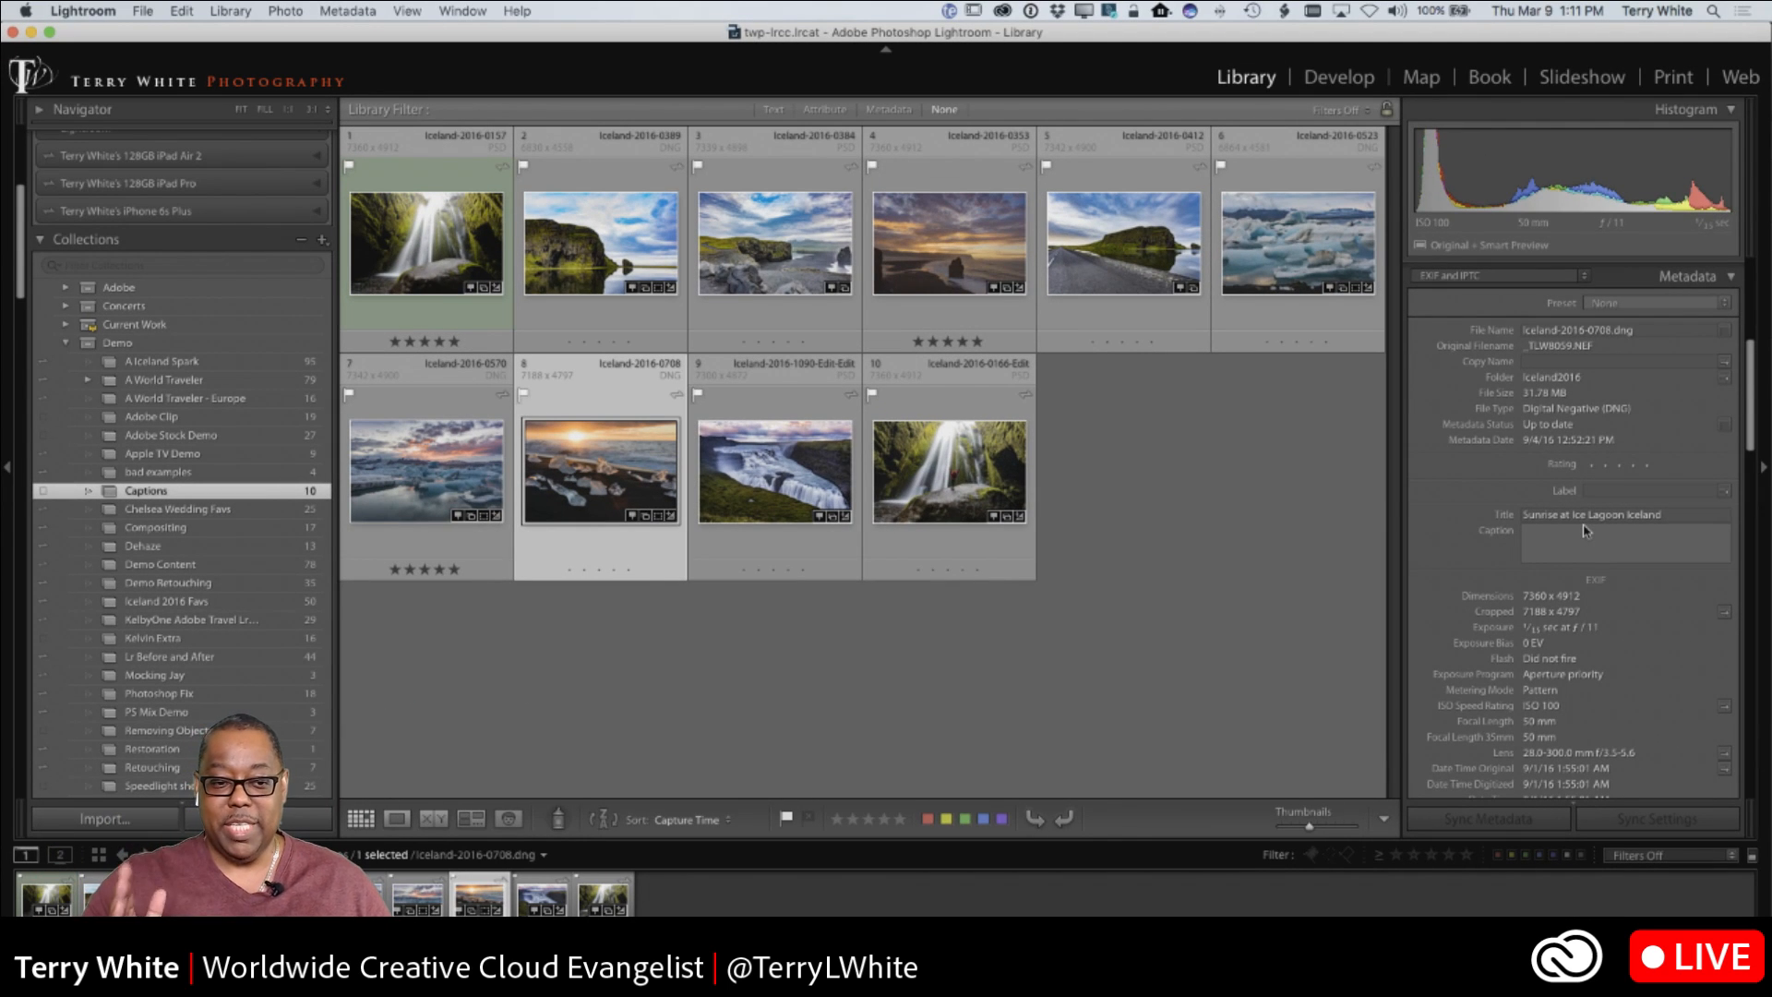
click(459, 495)
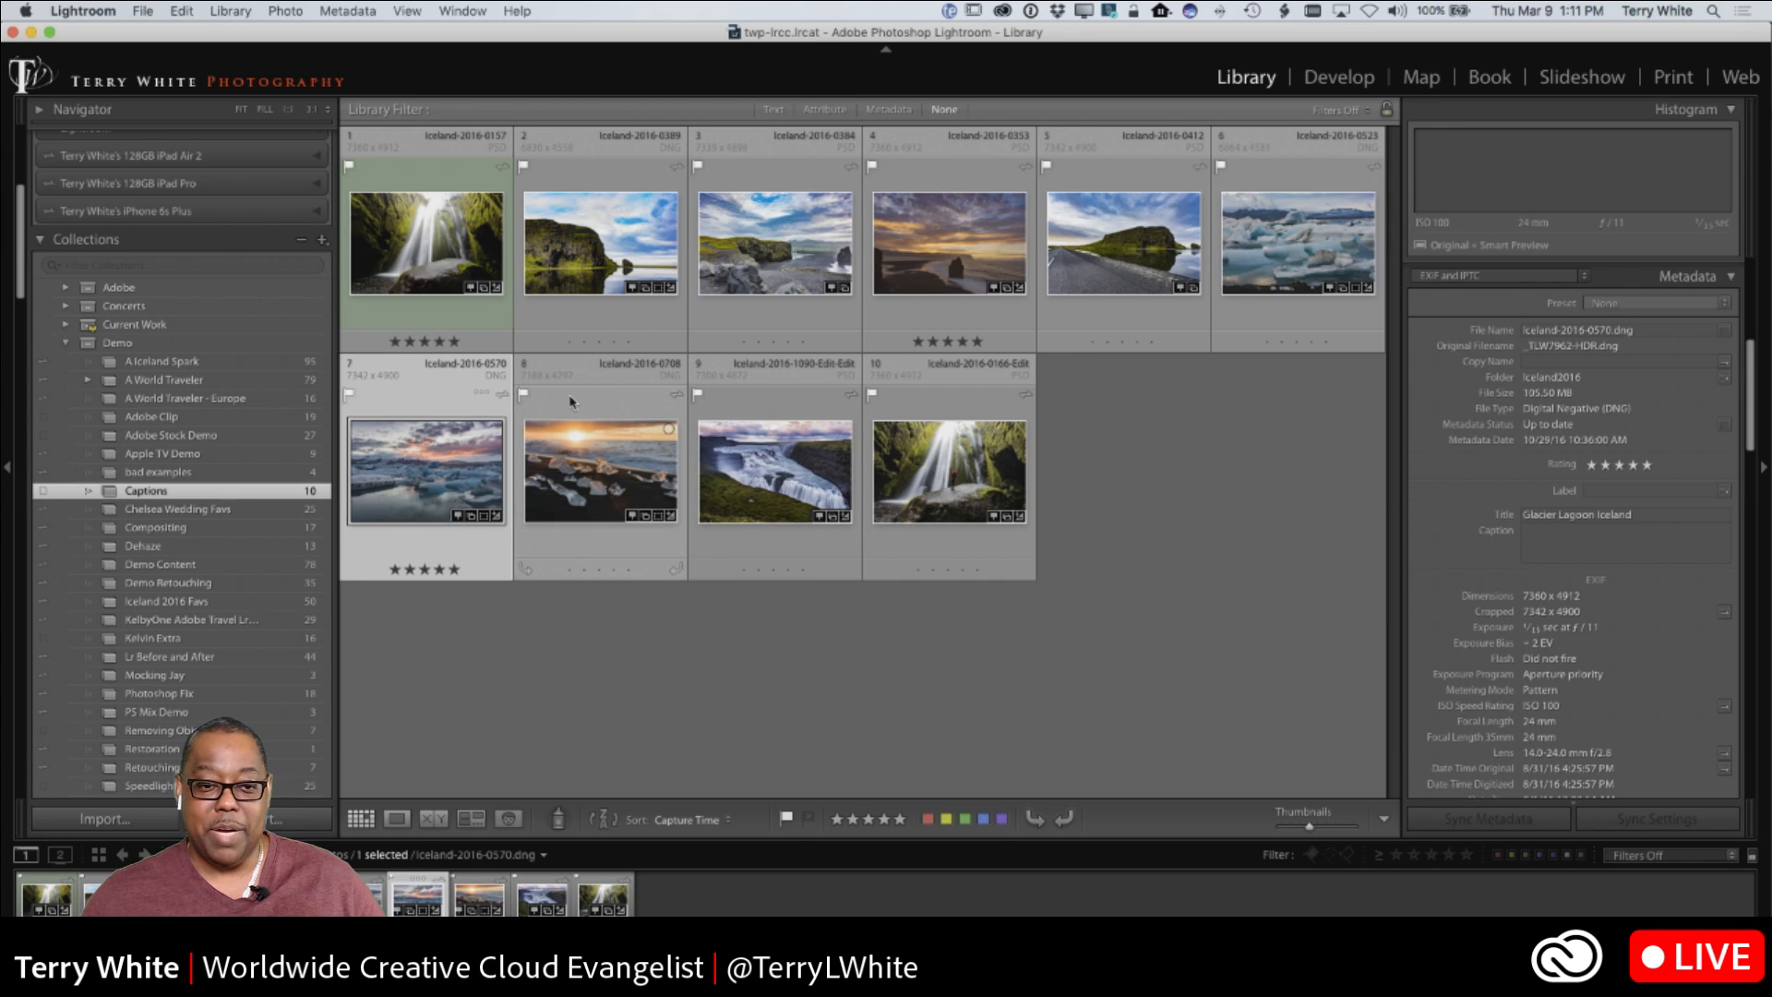
click(767, 255)
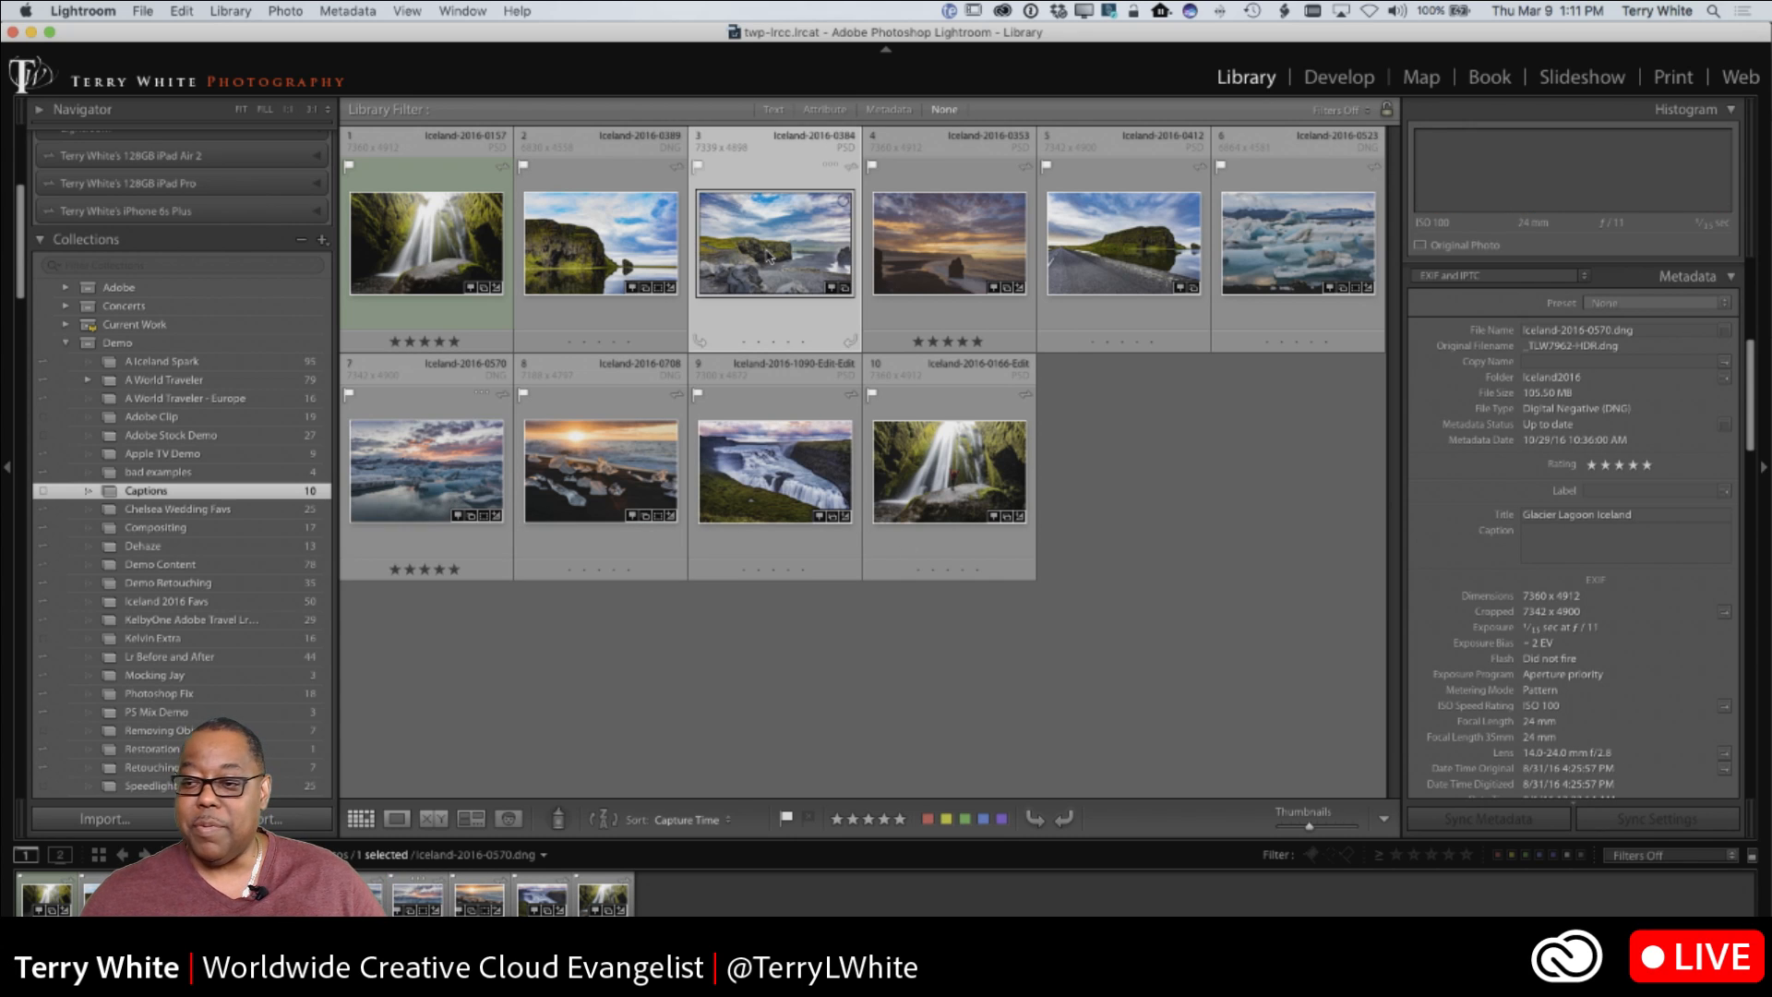
click(875, 261)
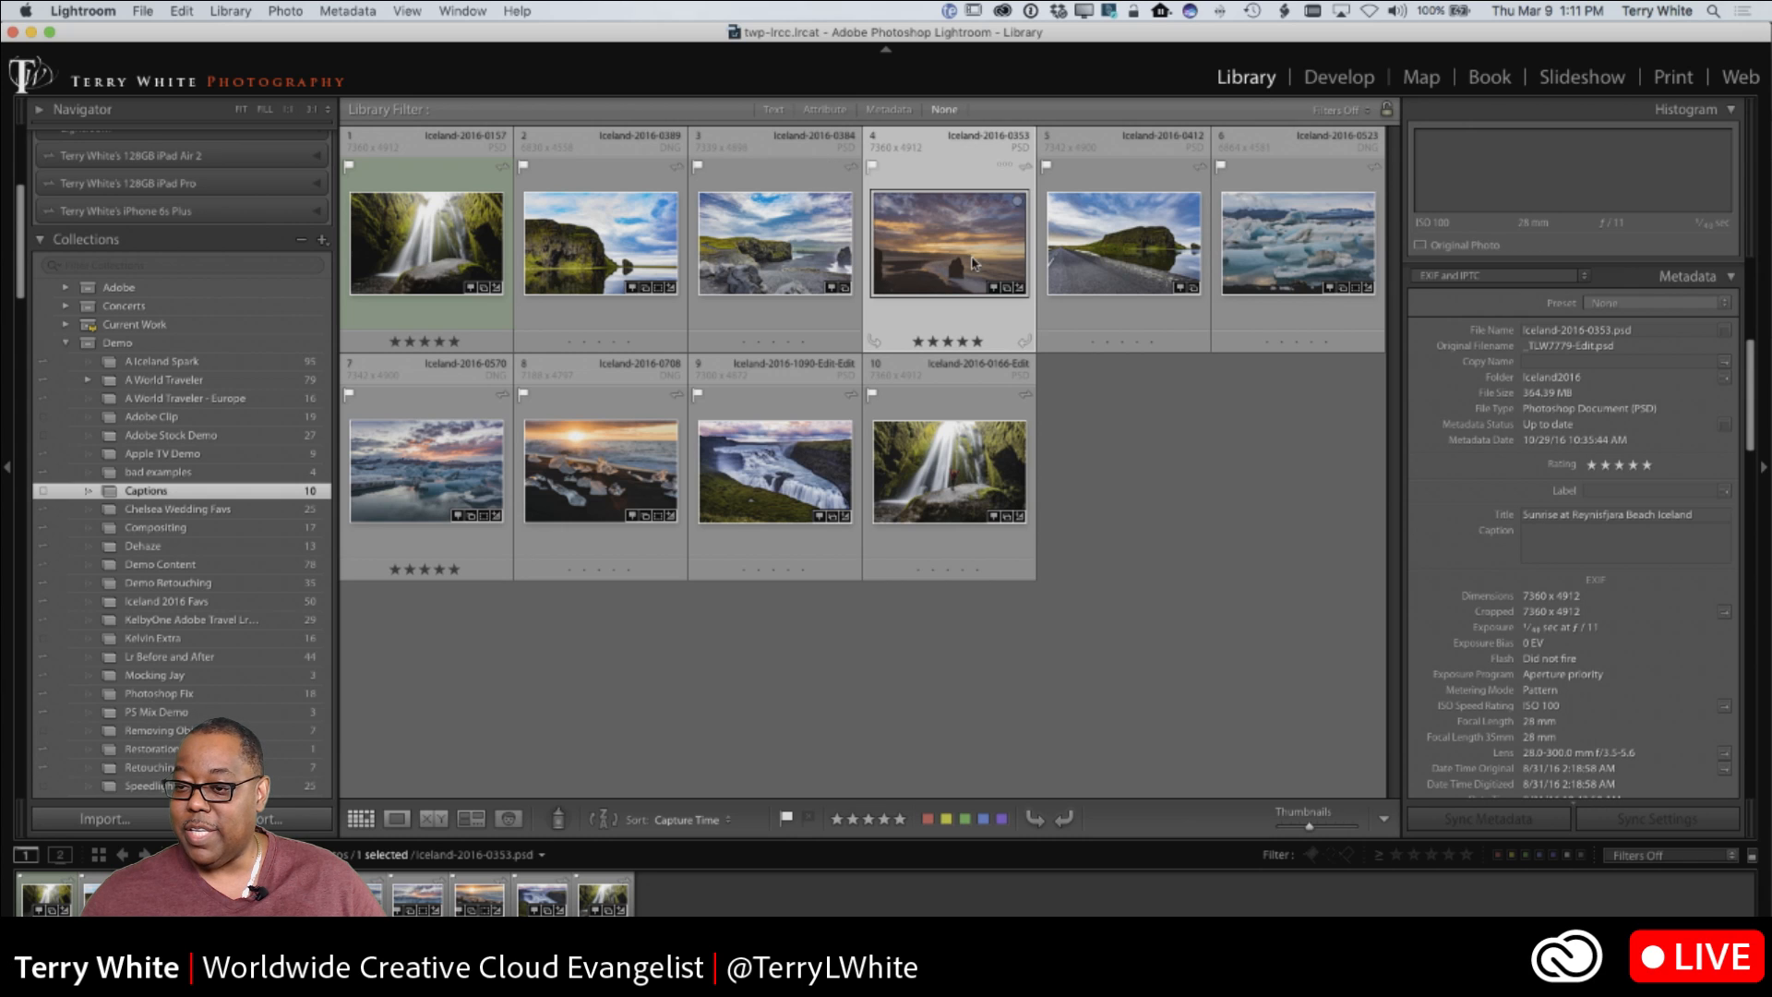
click(1116, 262)
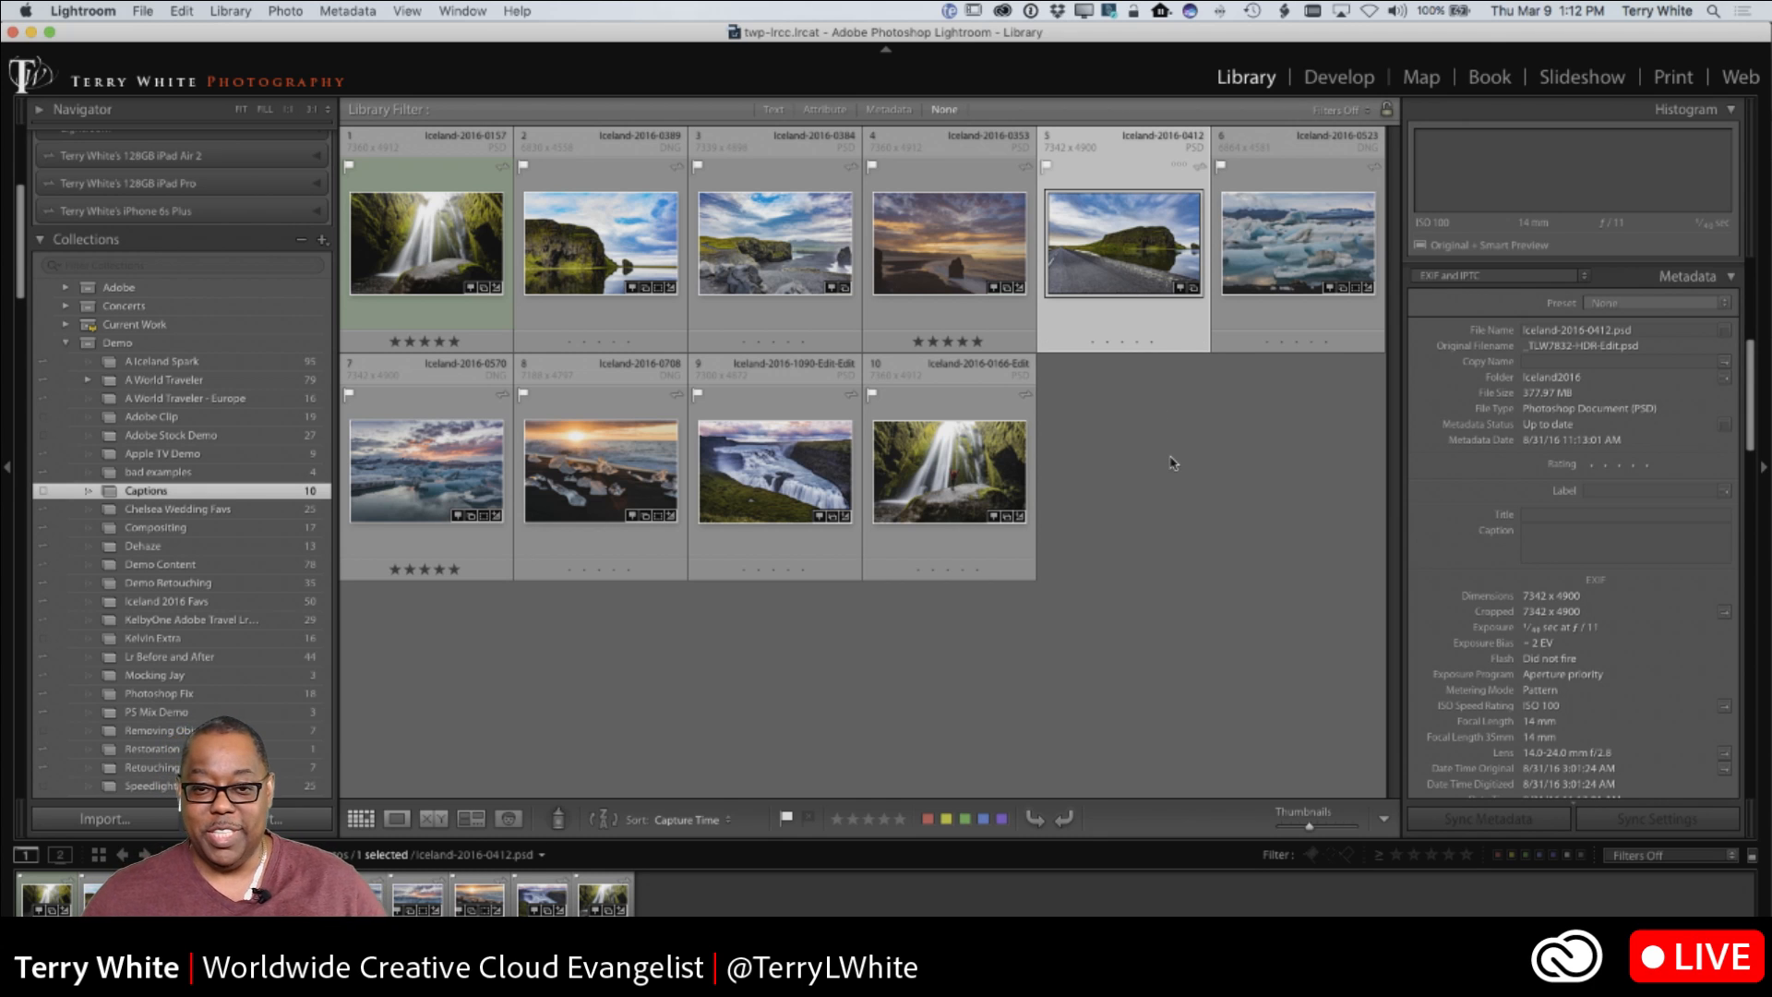
Select every photo in the Captions collection except Iceland-2016-0523 and open the export settings for them
click(437, 244)
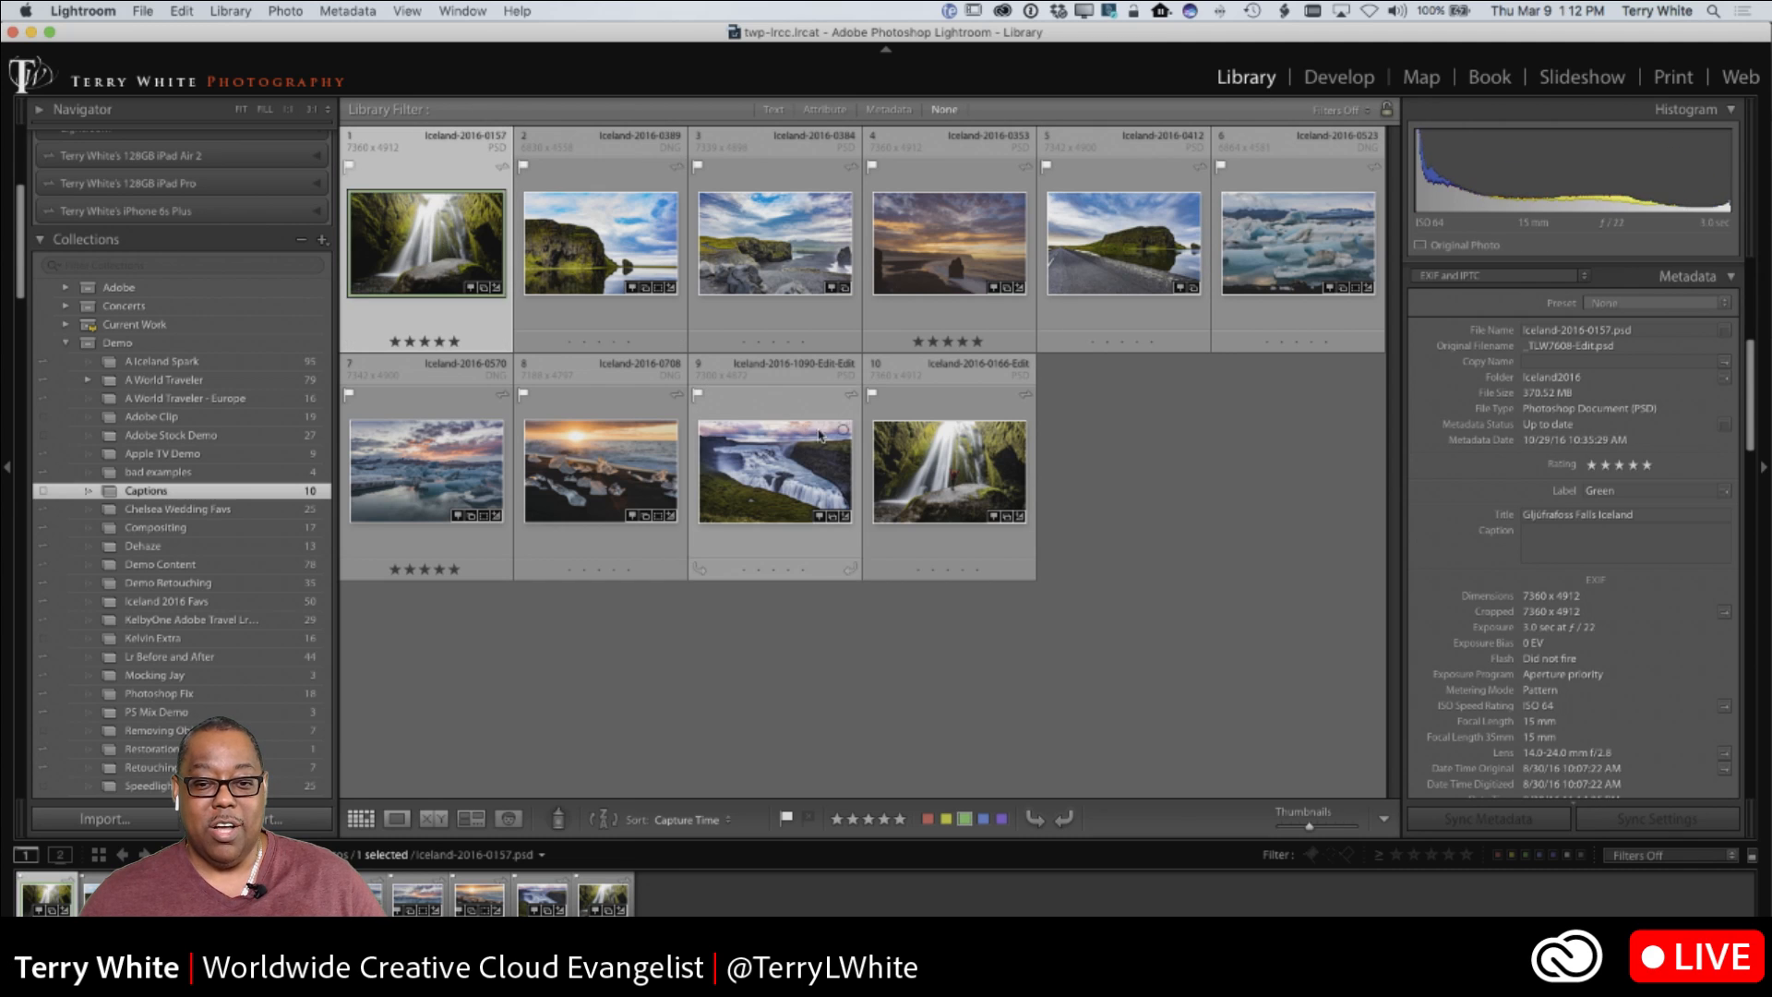
shift+click(932, 475)
super+click(1289, 300)
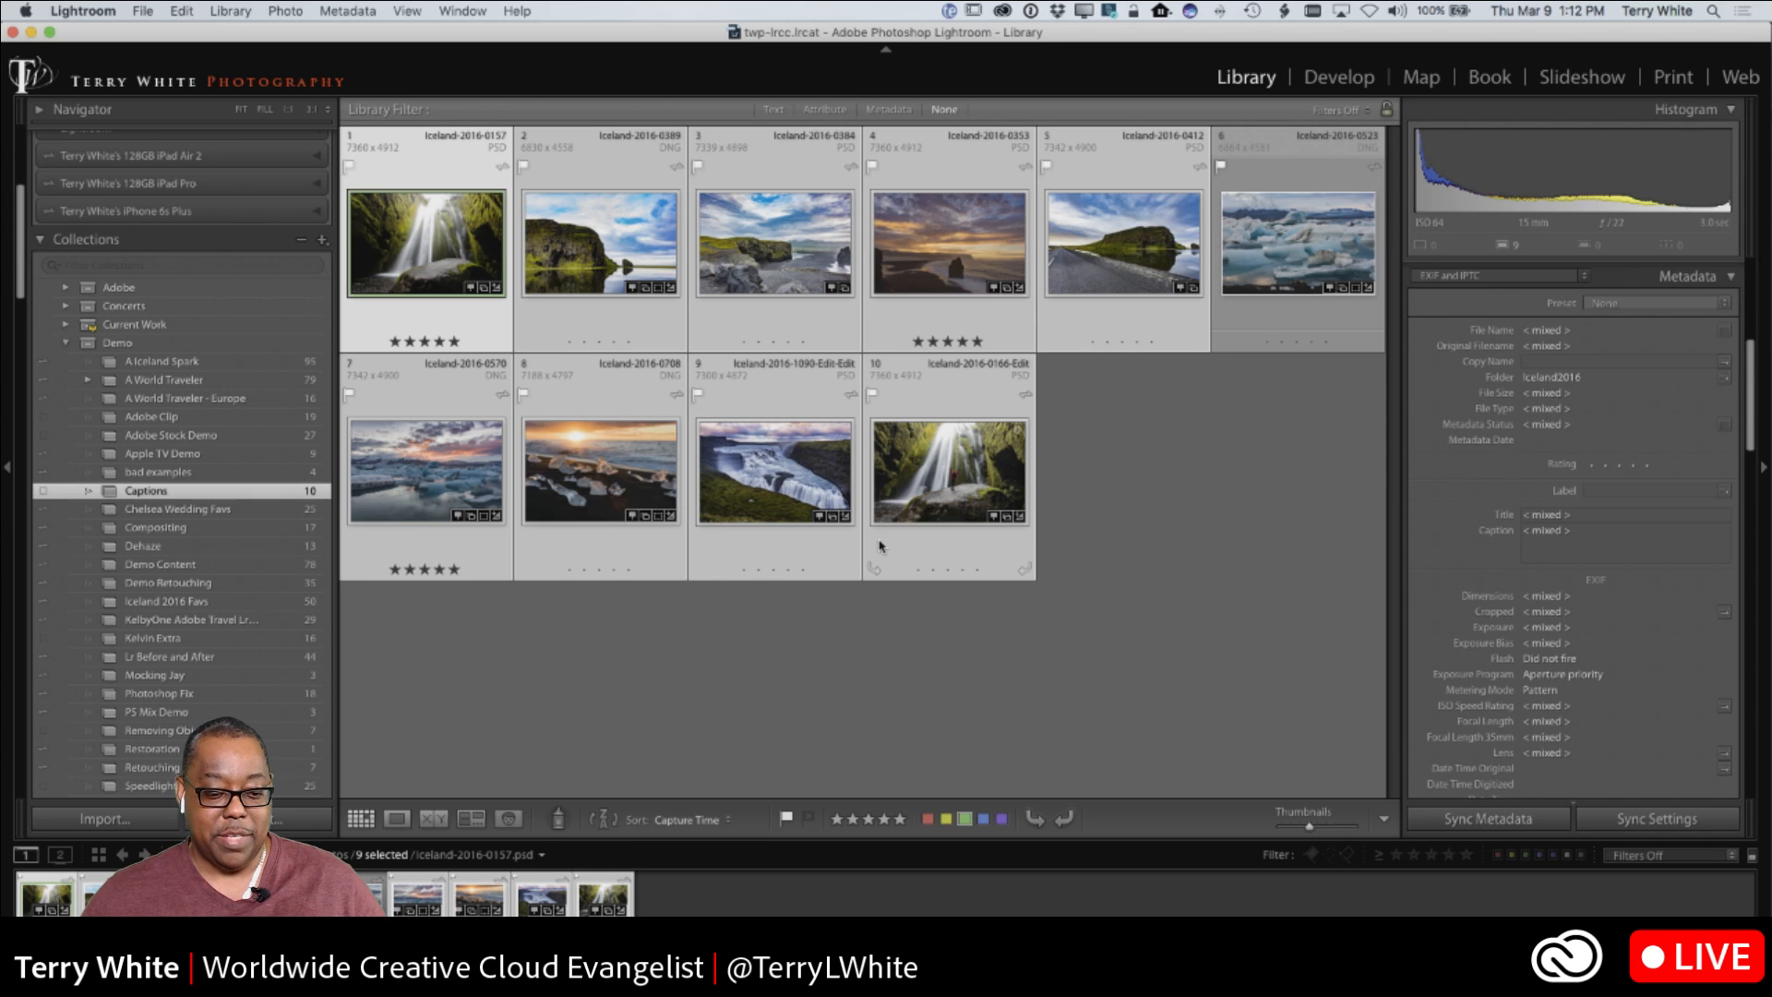
click(143, 11)
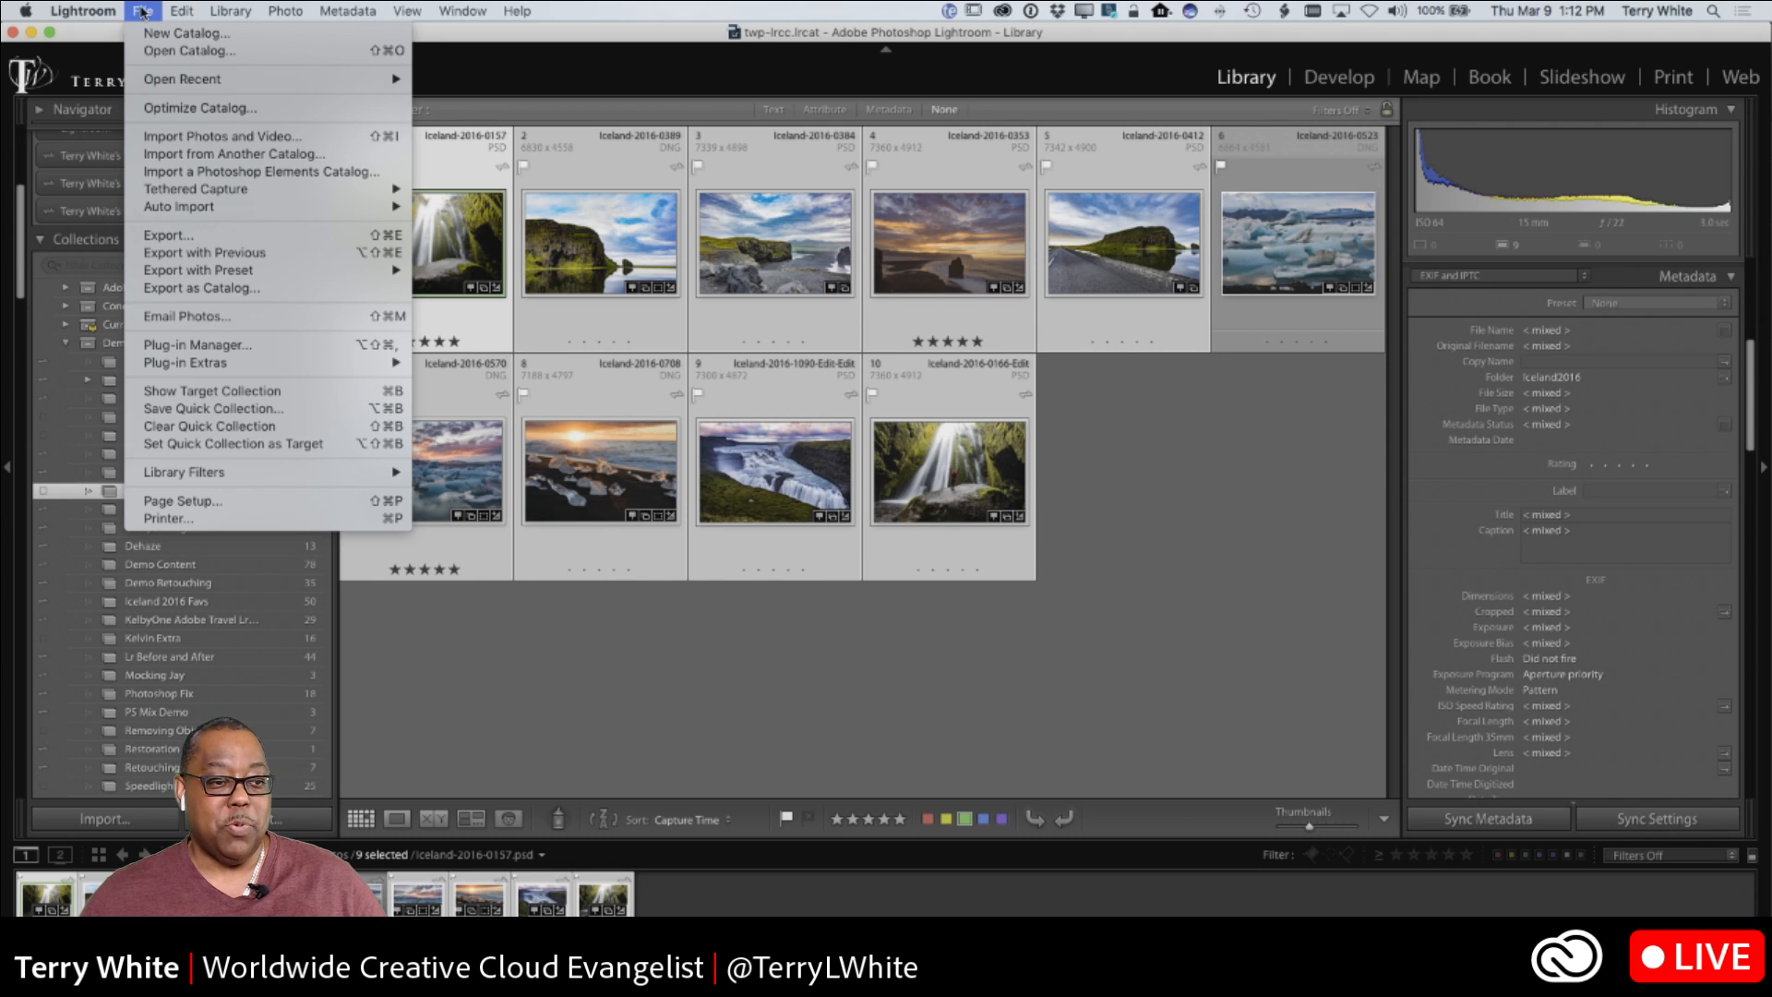
click(197, 240)
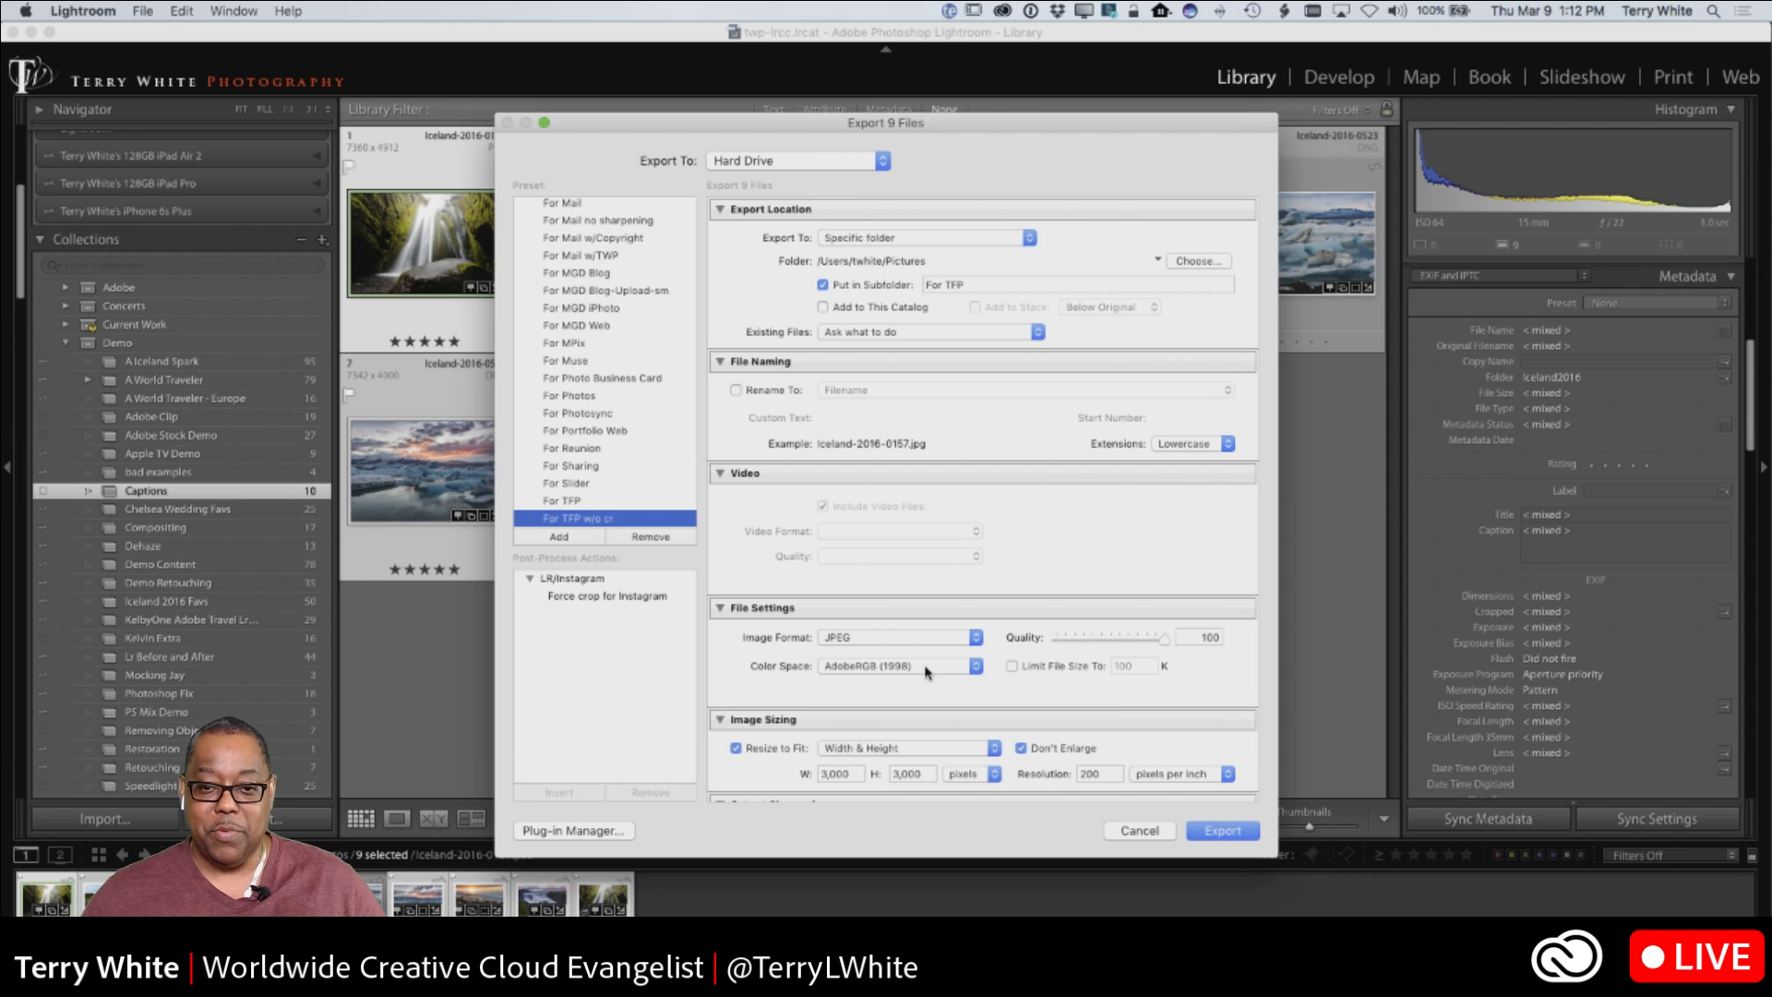
Export the nine selected photos with all metadata to the Desktop, in a subfolder named Iceland
scroll(924, 665, down, 8)
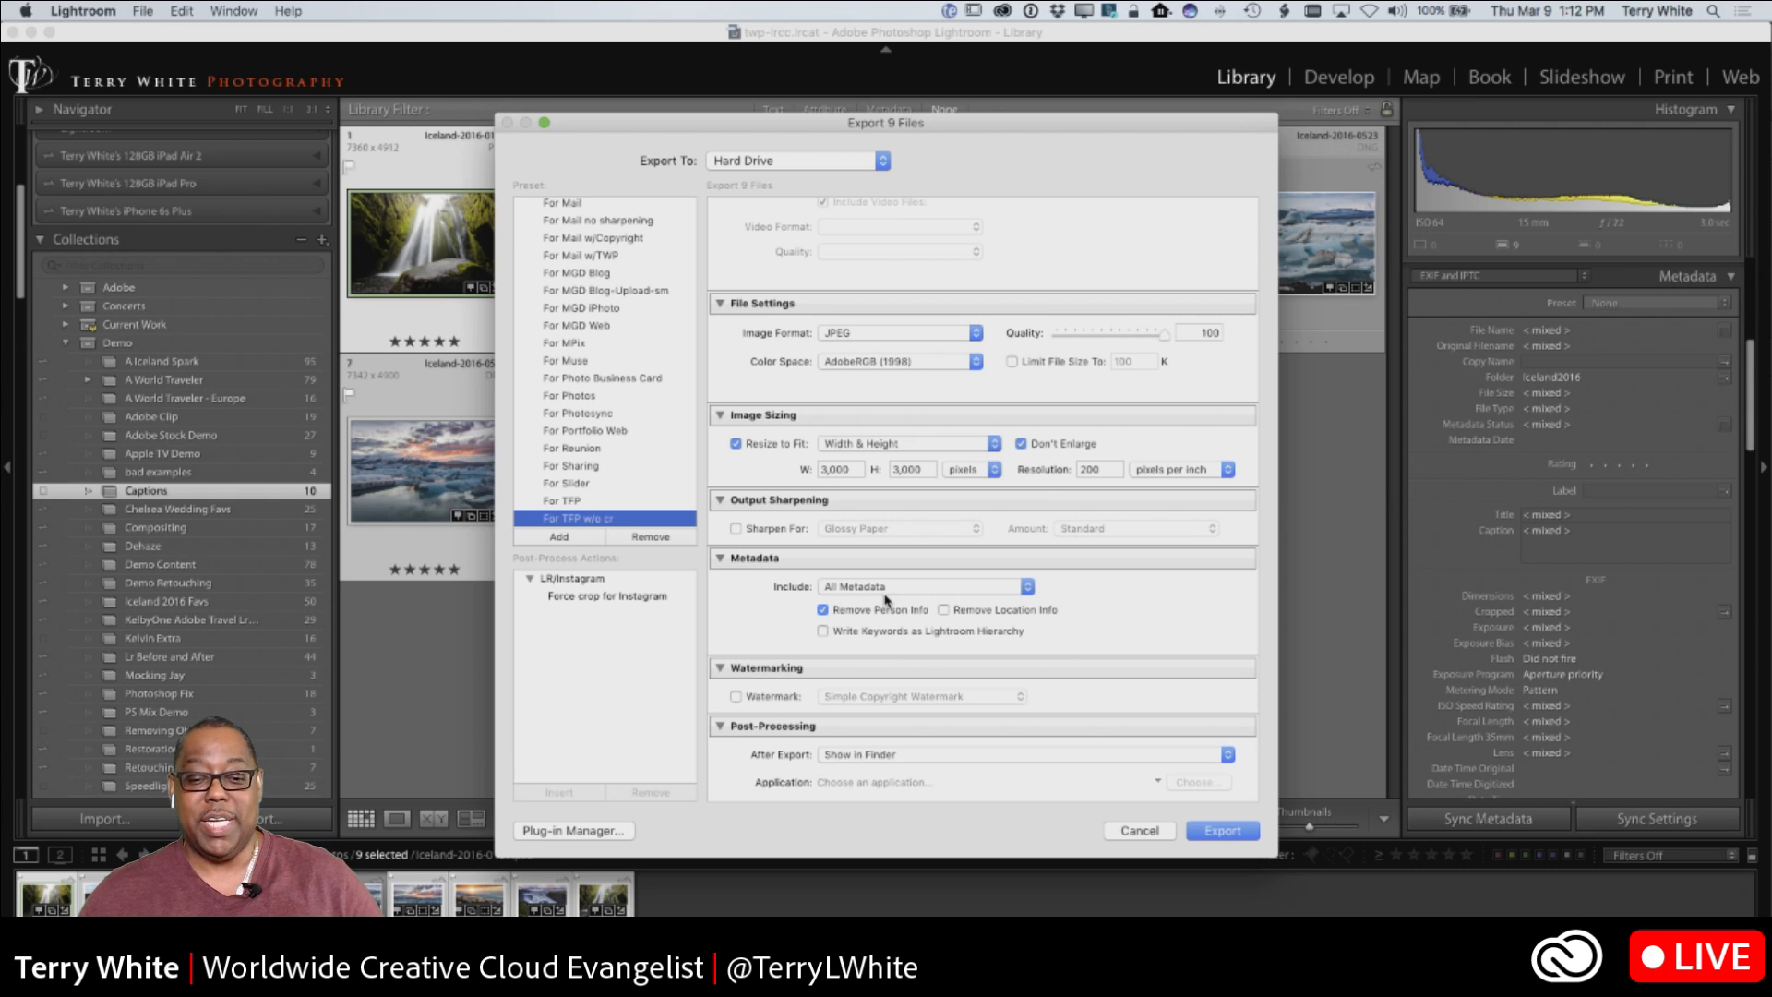
scroll(997, 494, up, 5)
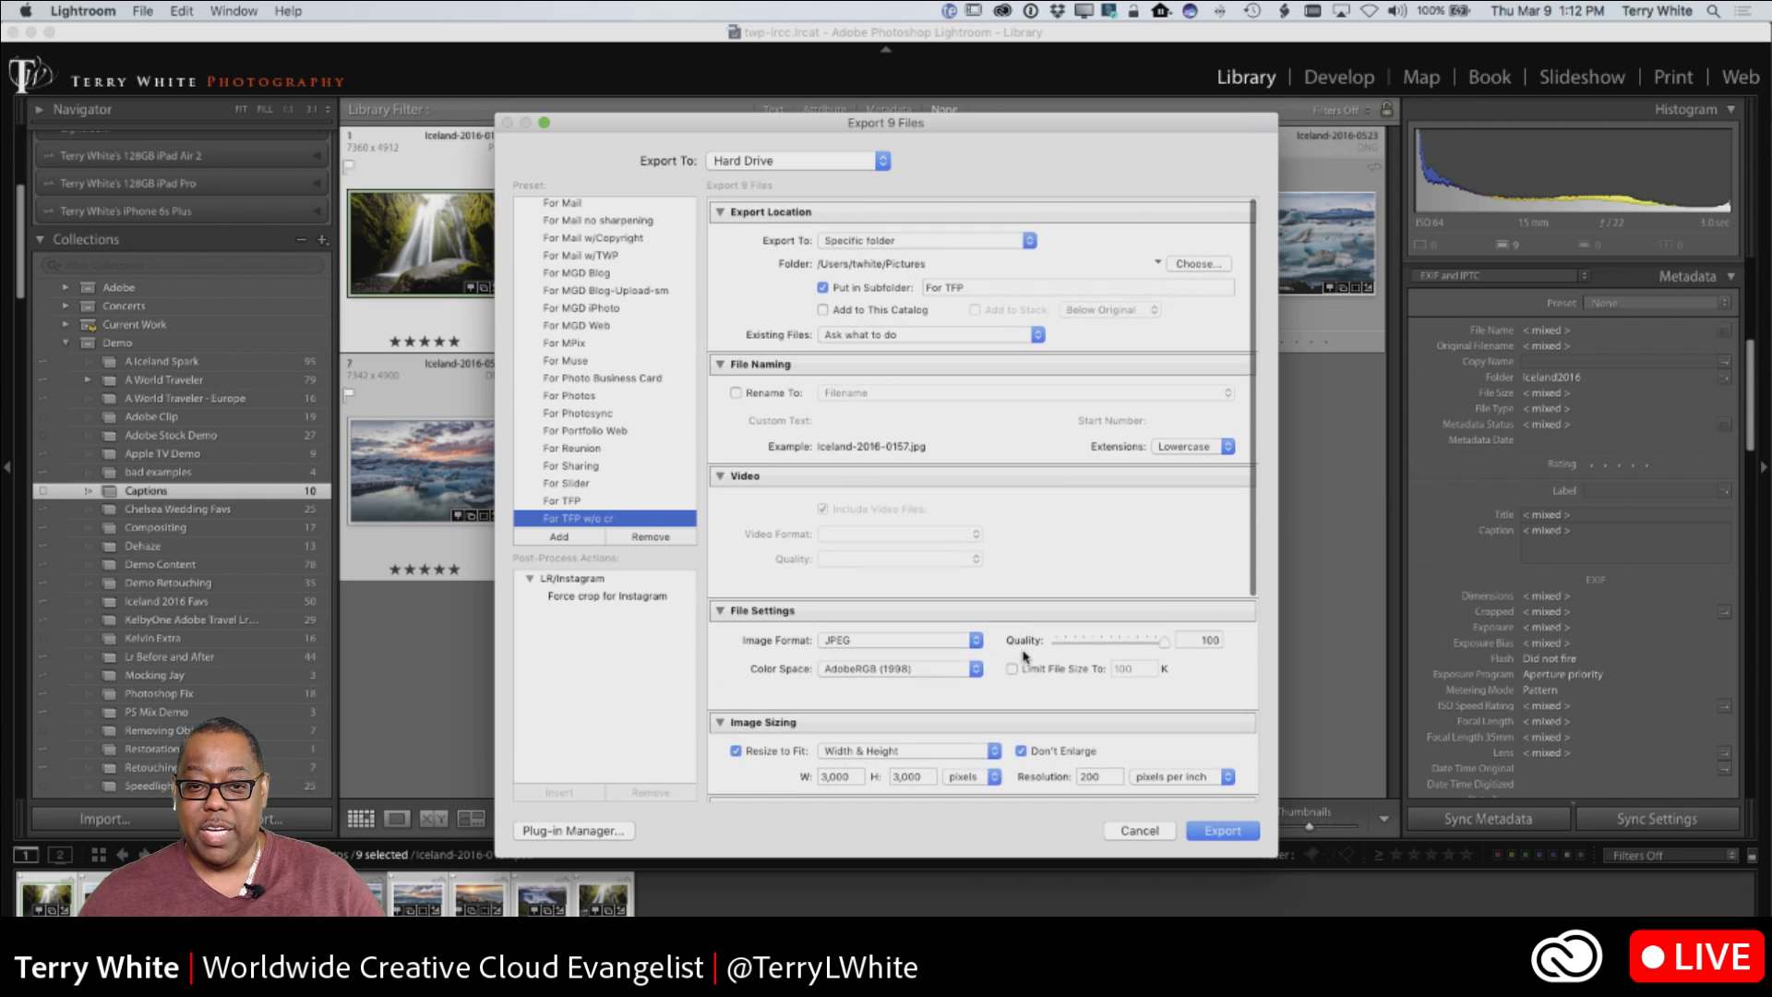
click(1159, 261)
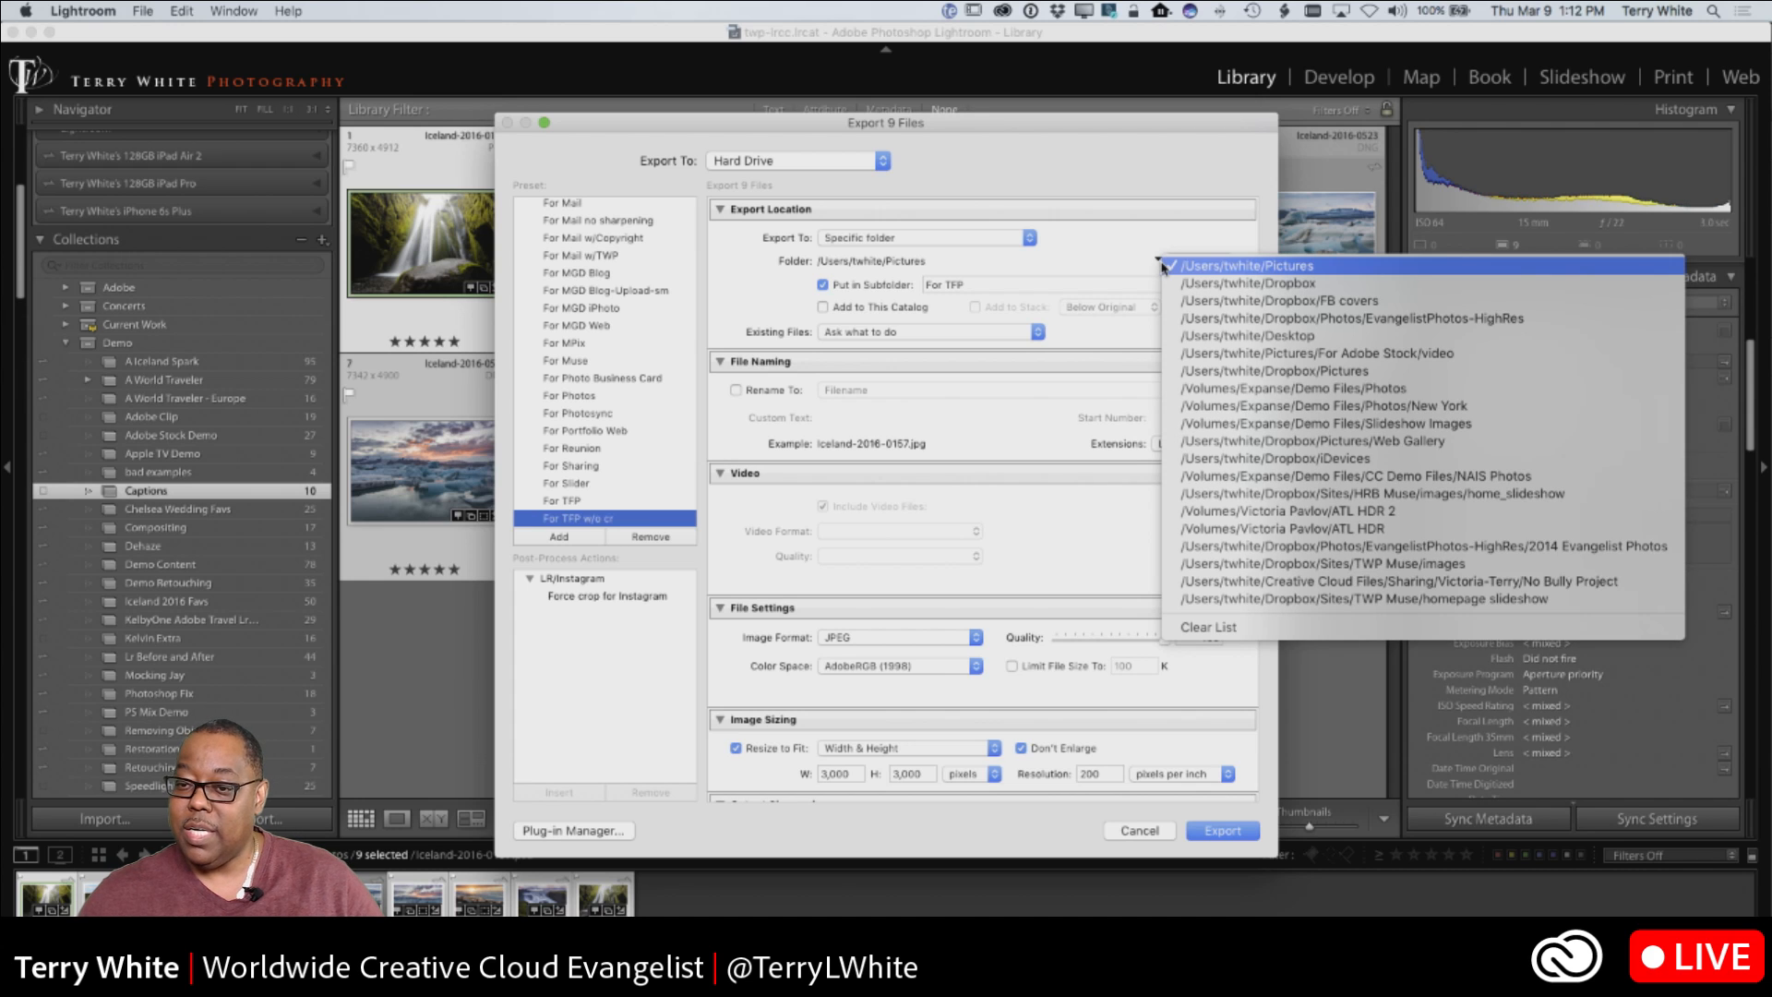
click(1199, 336)
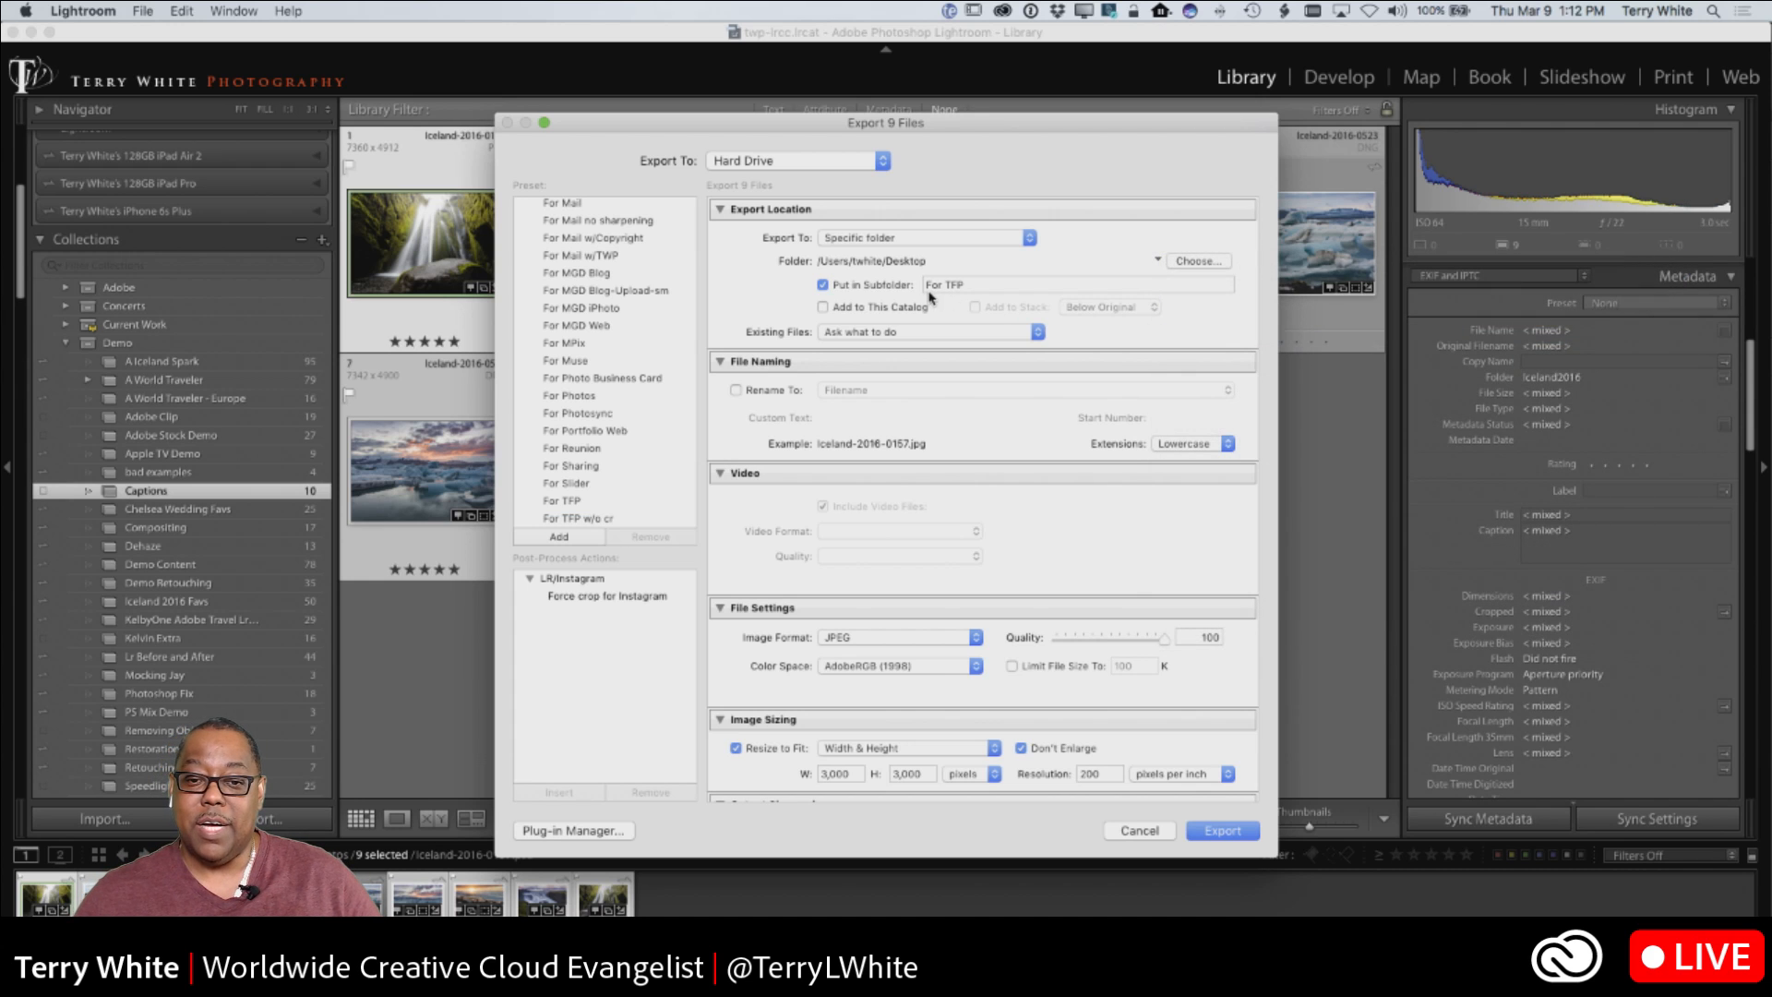
click(960, 286)
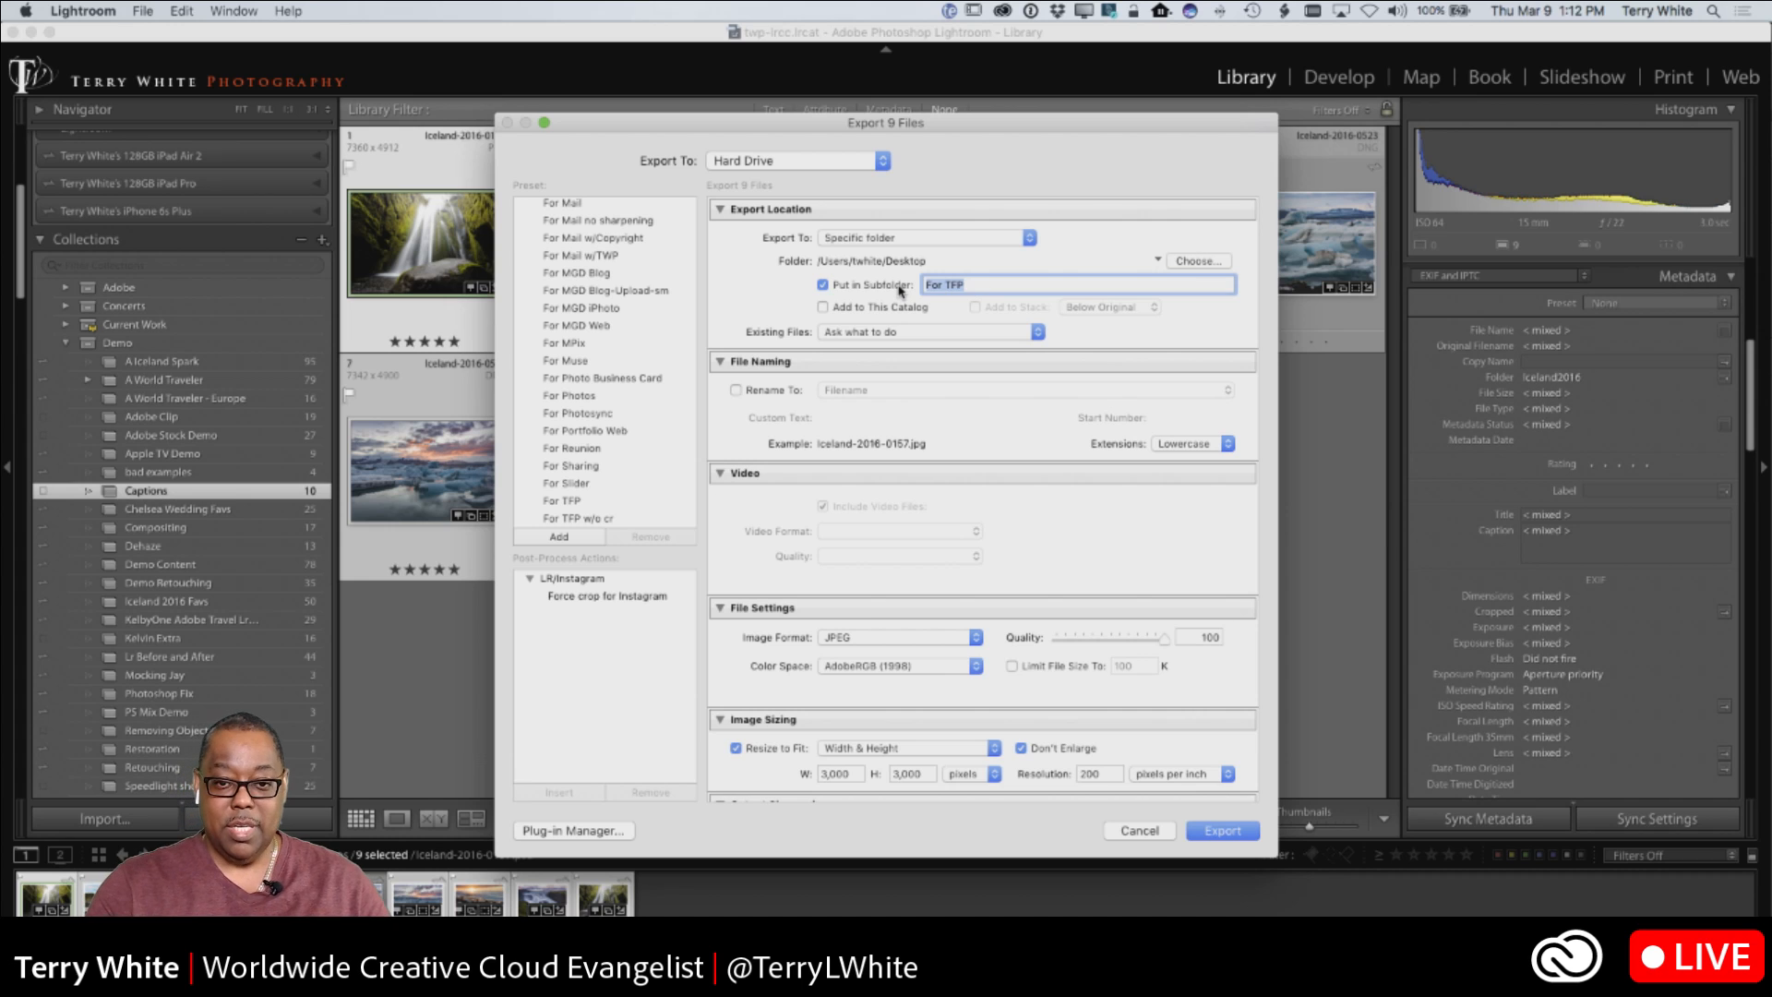
text(Iceland)
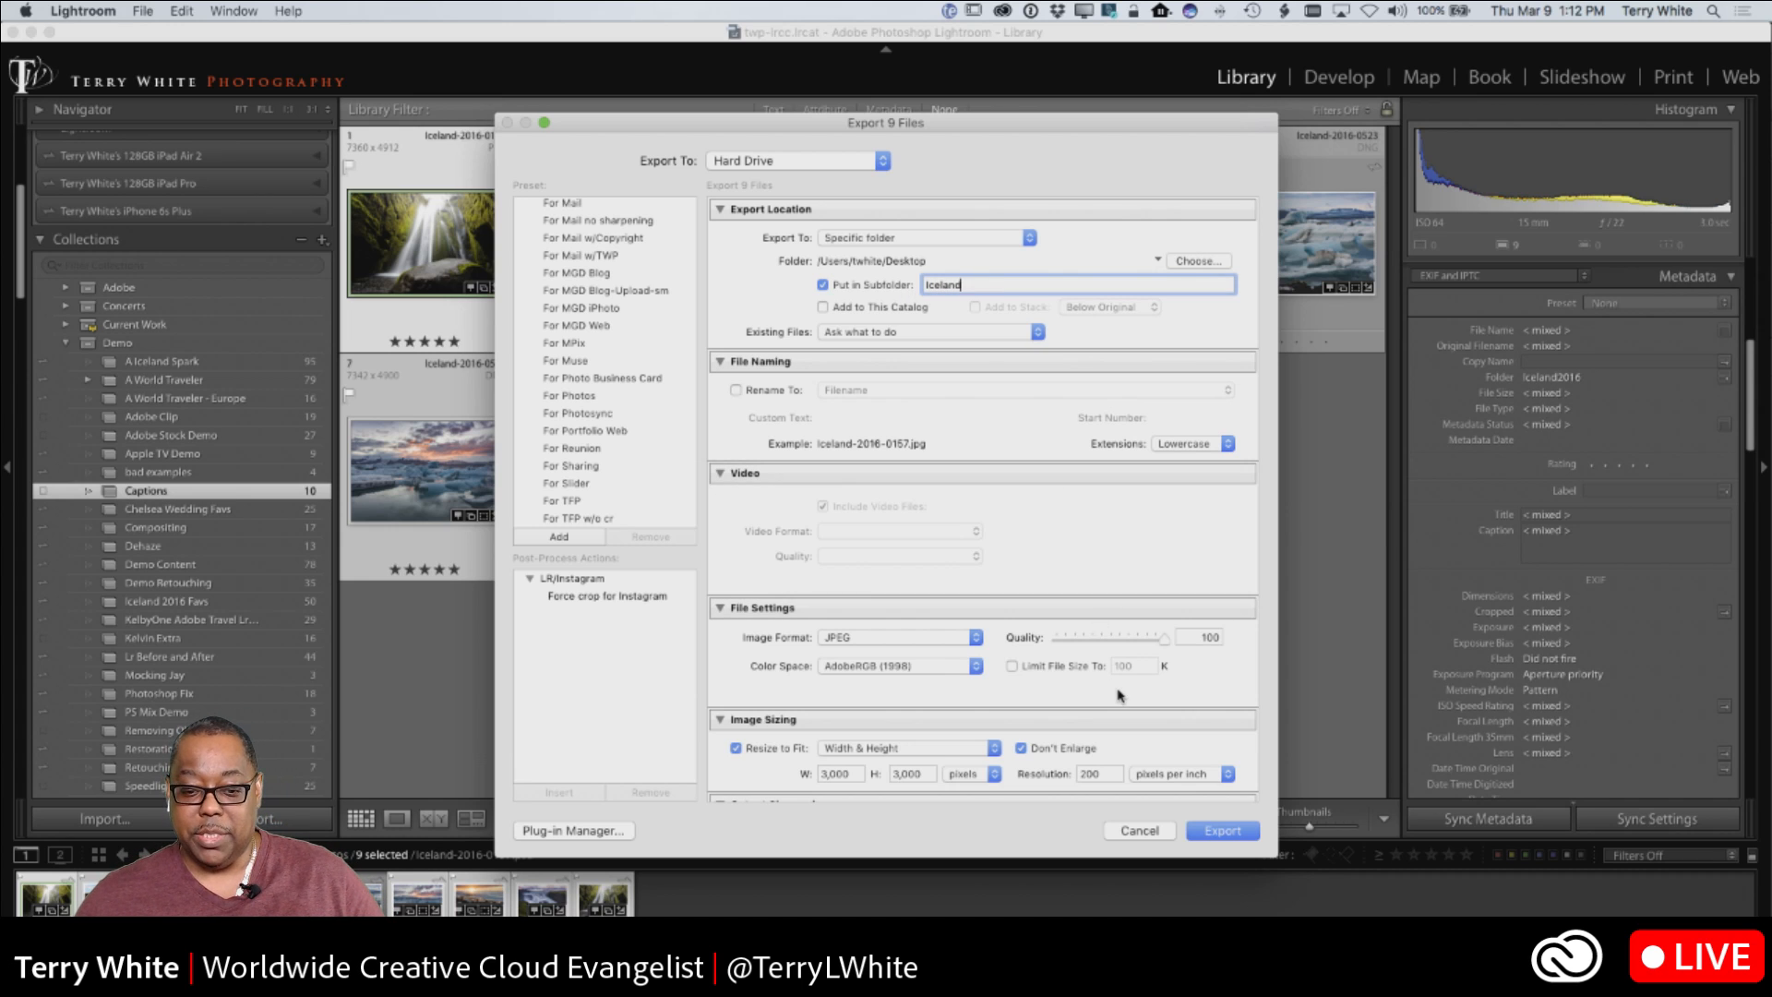
scroll(1119, 696, down, 5)
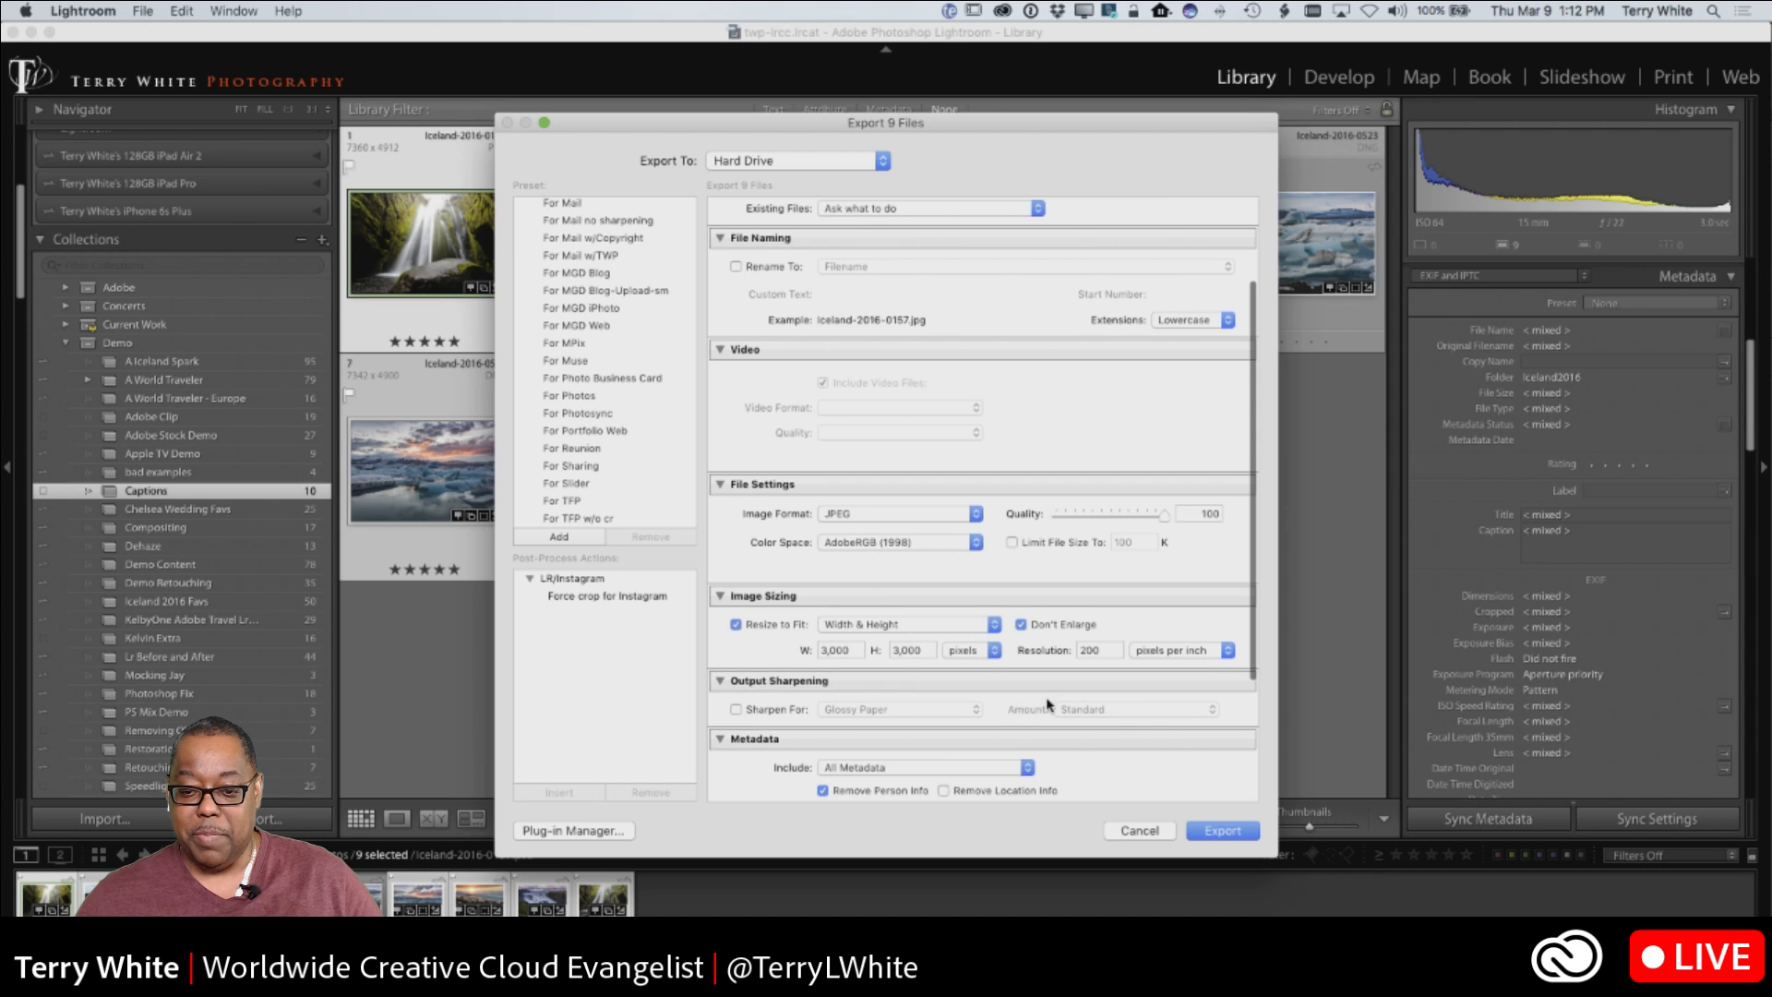
scroll(1043, 701, down, 5)
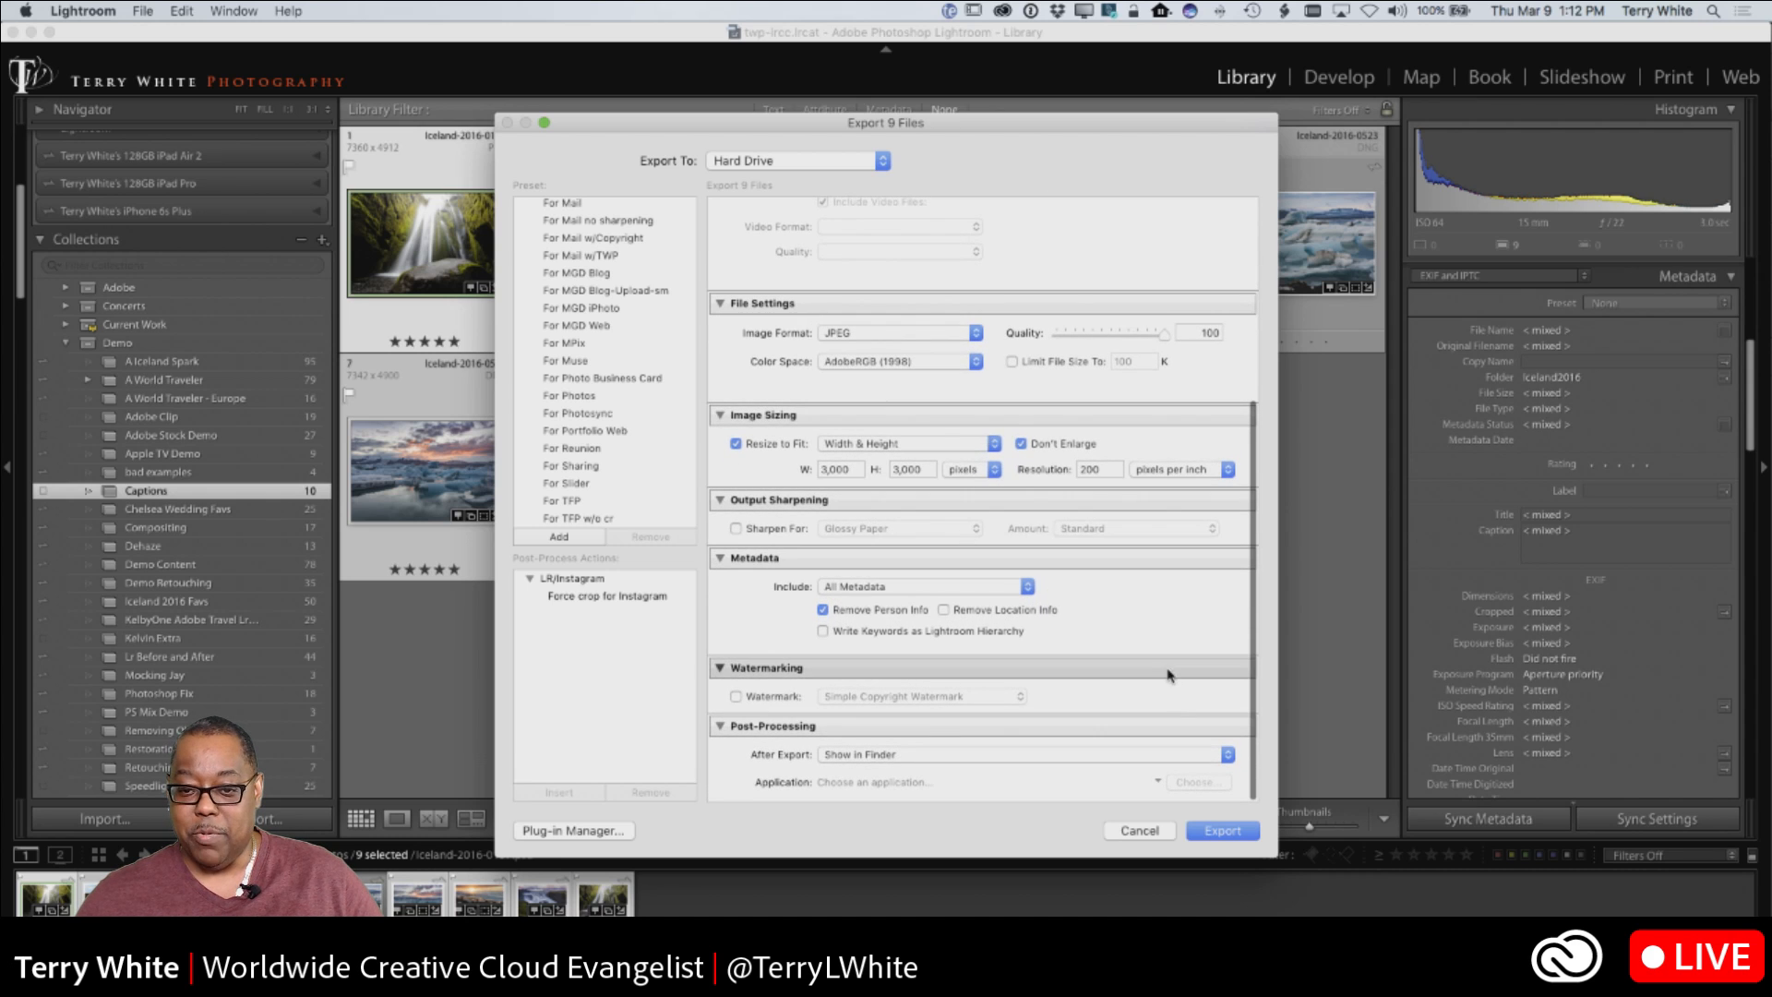
click(1220, 834)
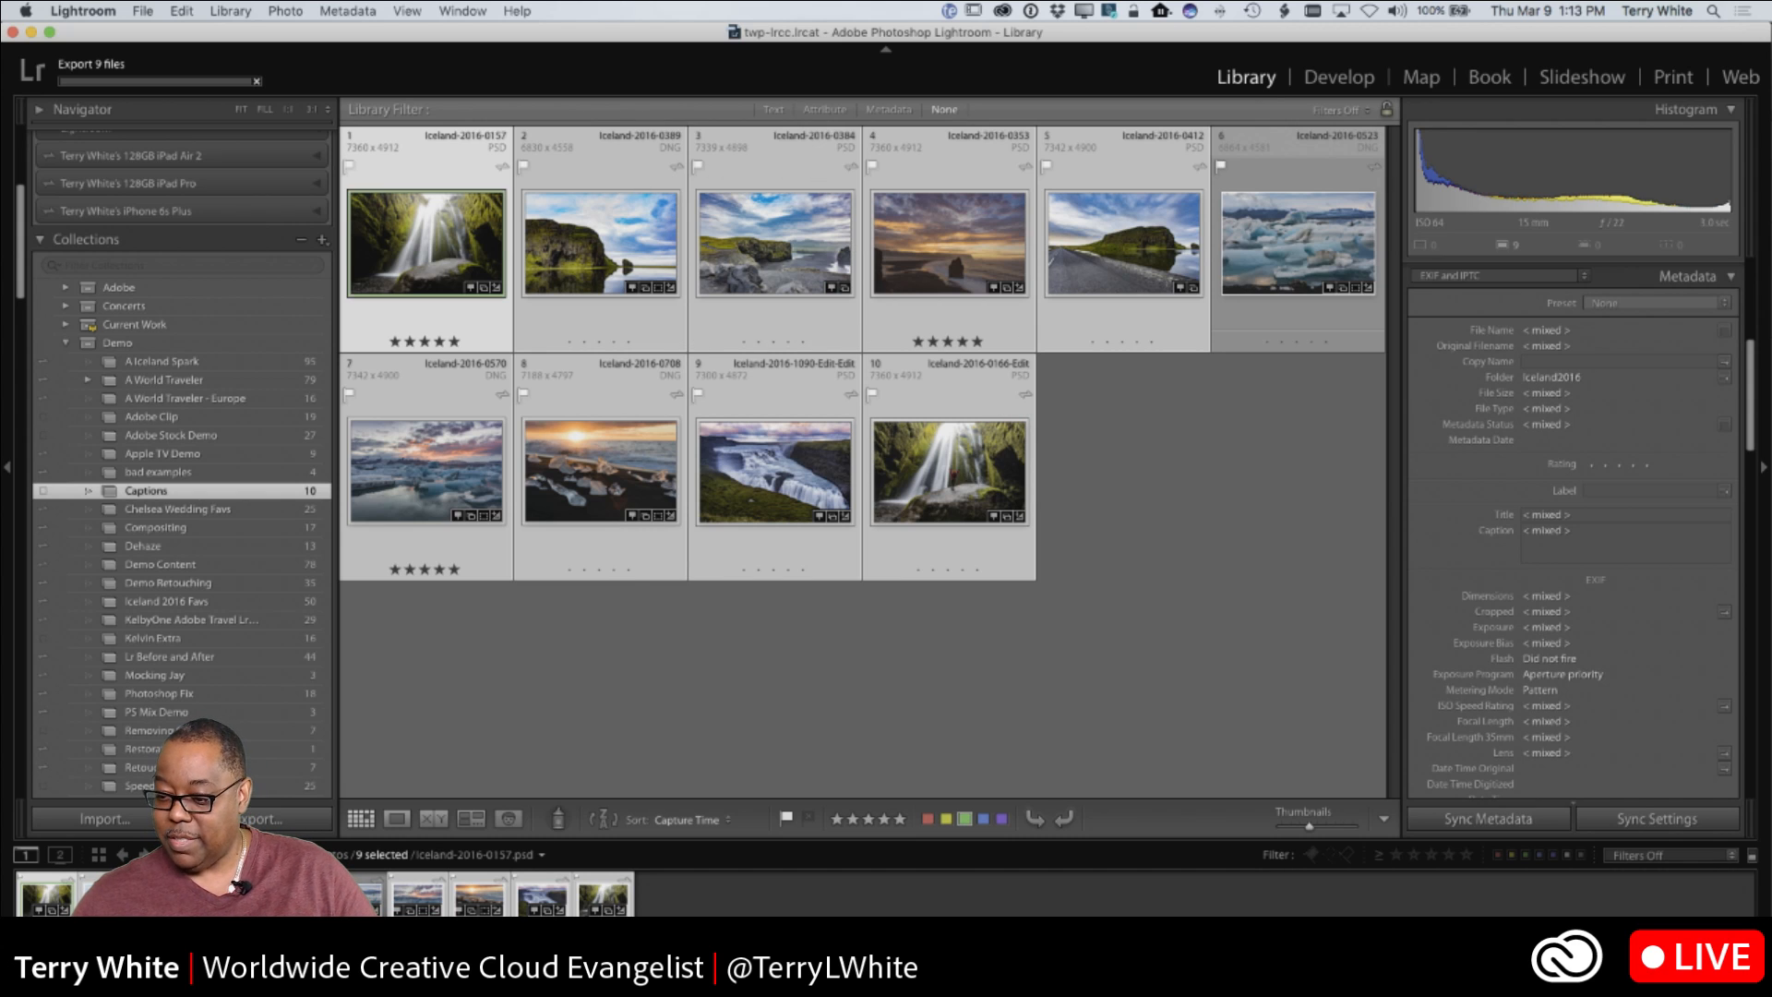
Switch to Finder with its windows shown and close the Server window
right_click(1678, 964)
click(1667, 927)
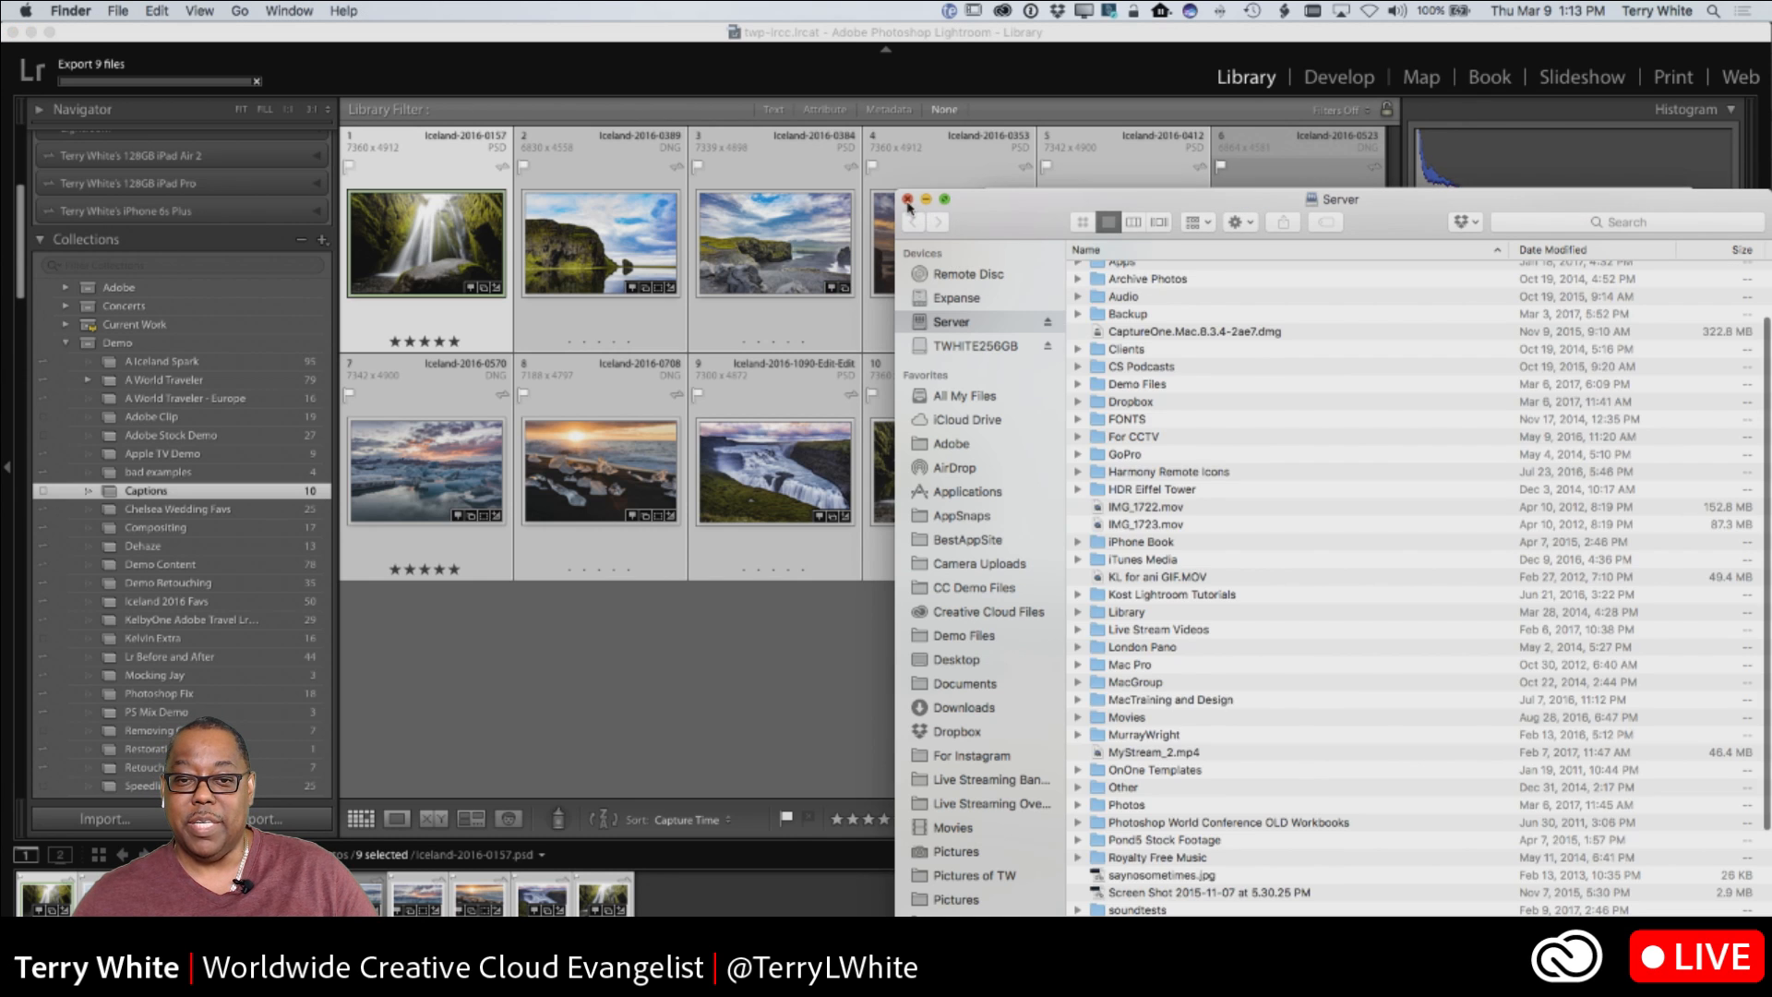
click(907, 198)
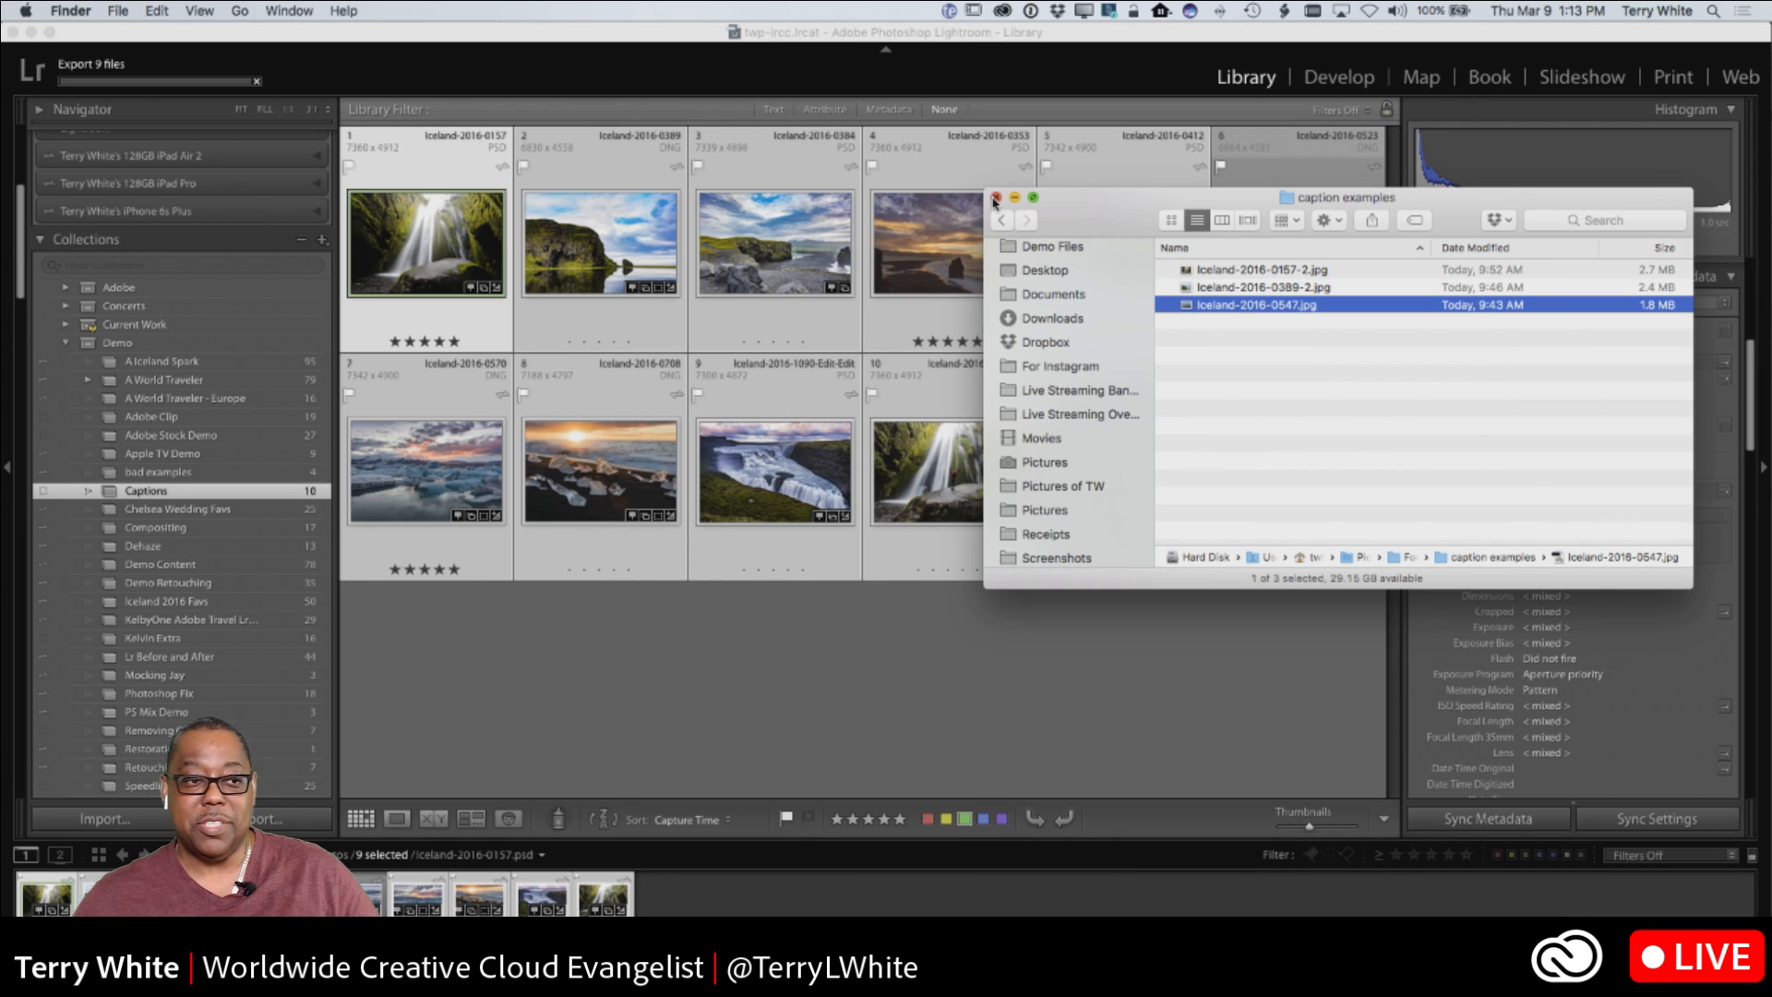
click(932, 677)
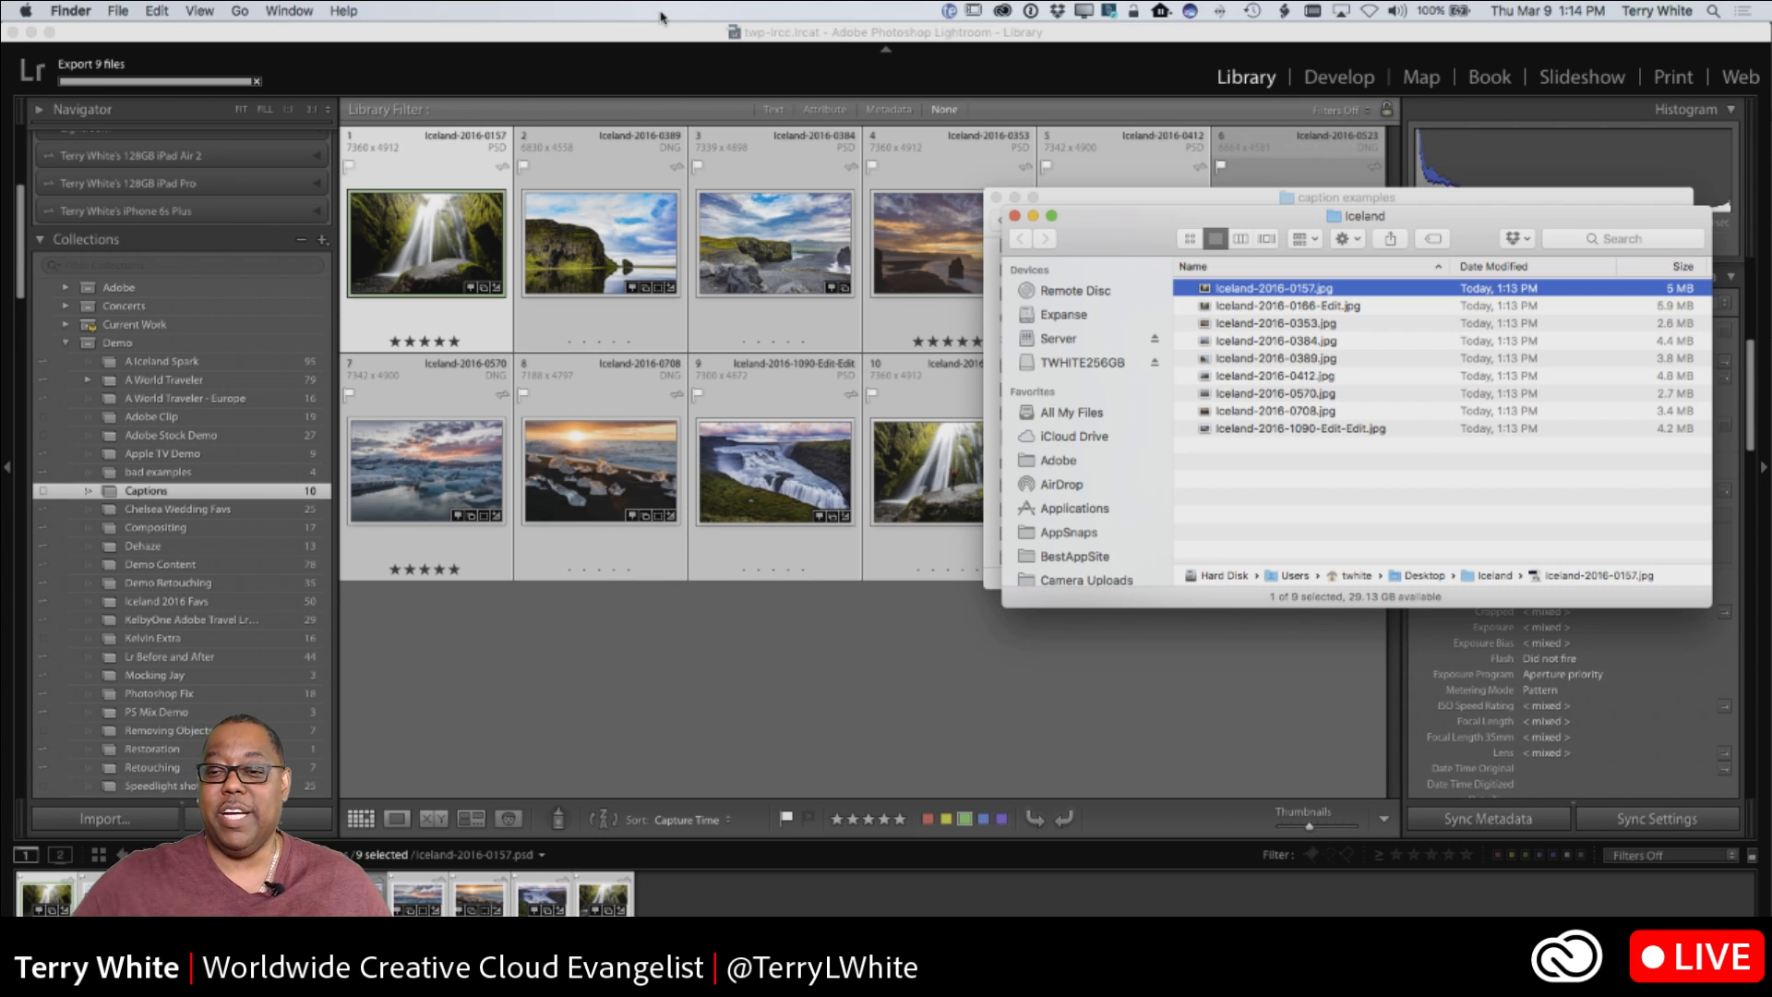
Preview the exported photo Iceland-2016-0157.jpg in the Iceland folder and close the preview
click(1274, 470)
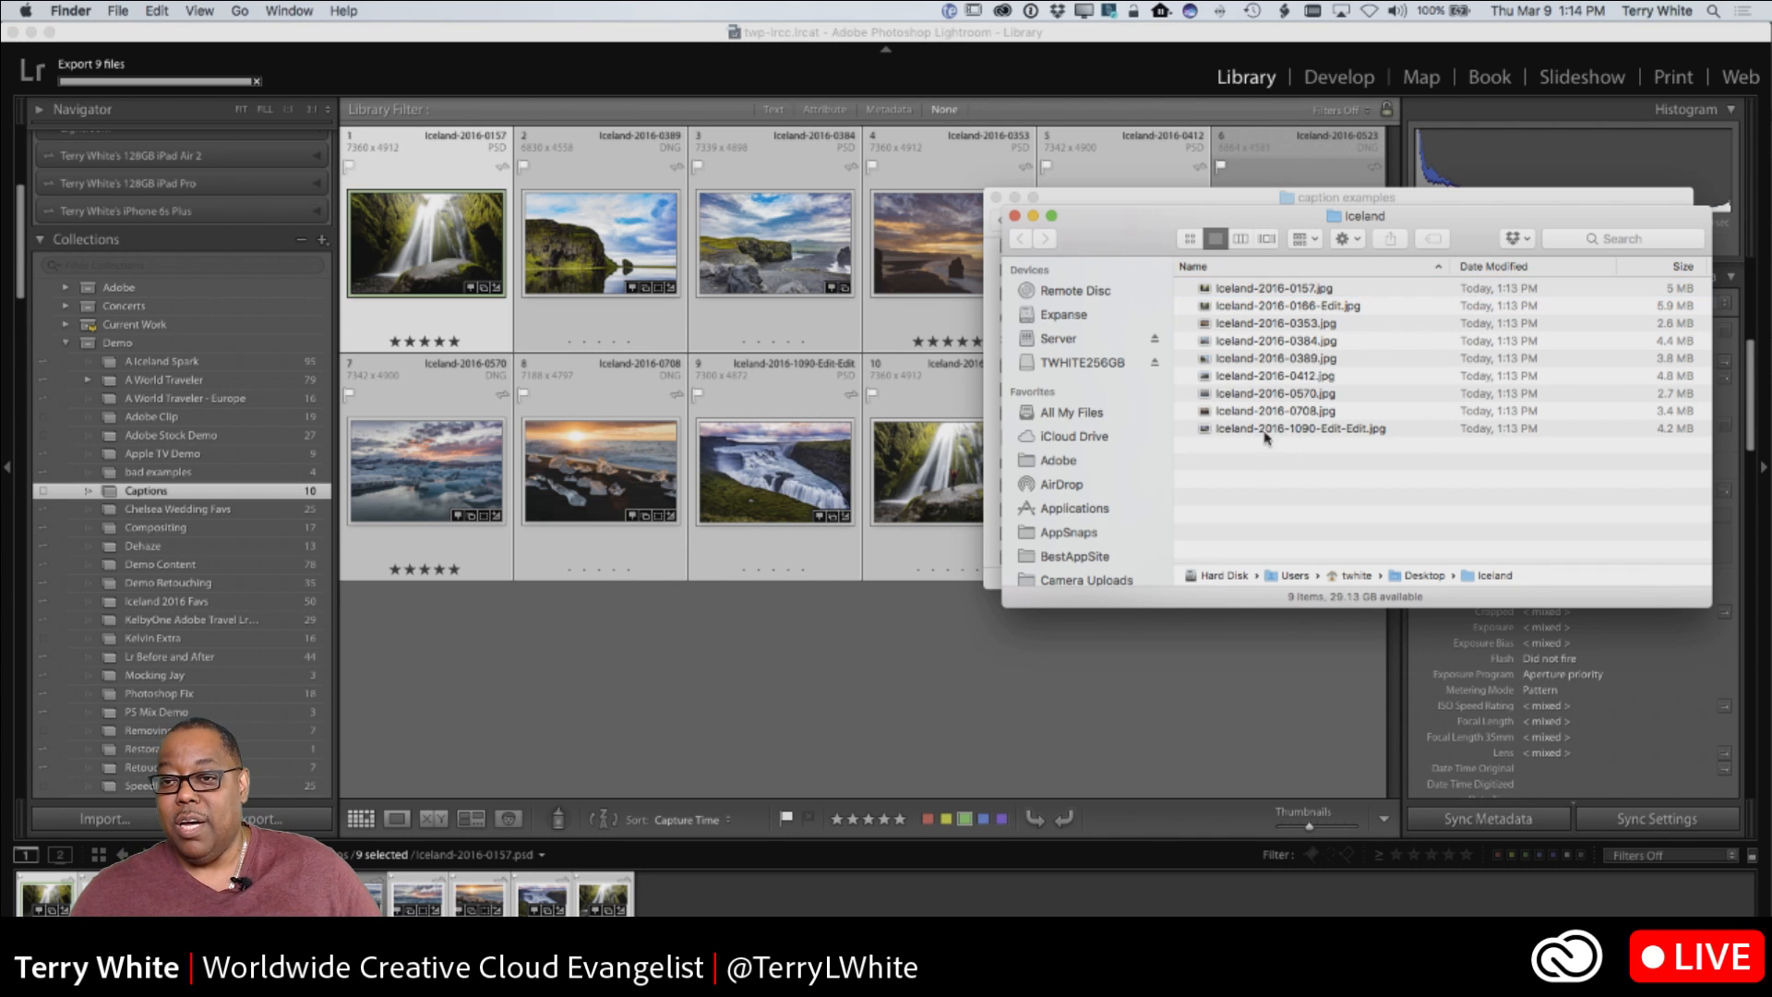
click(1223, 293)
key(space)
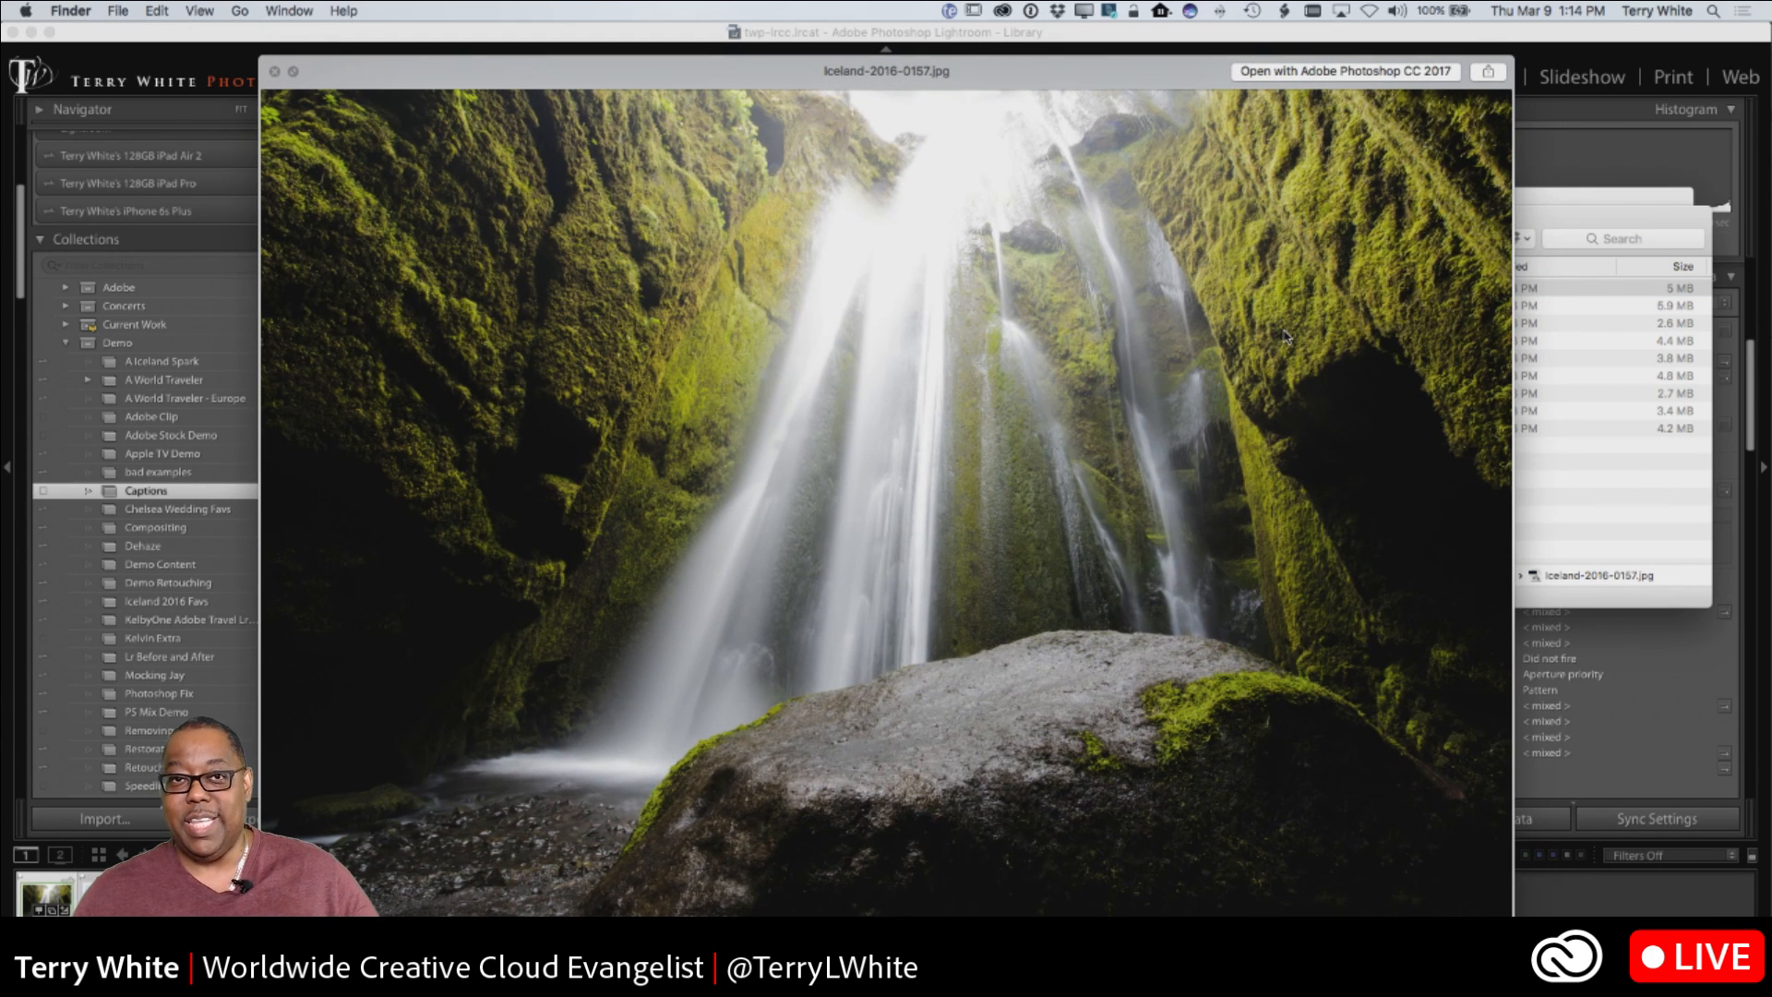
key(space)
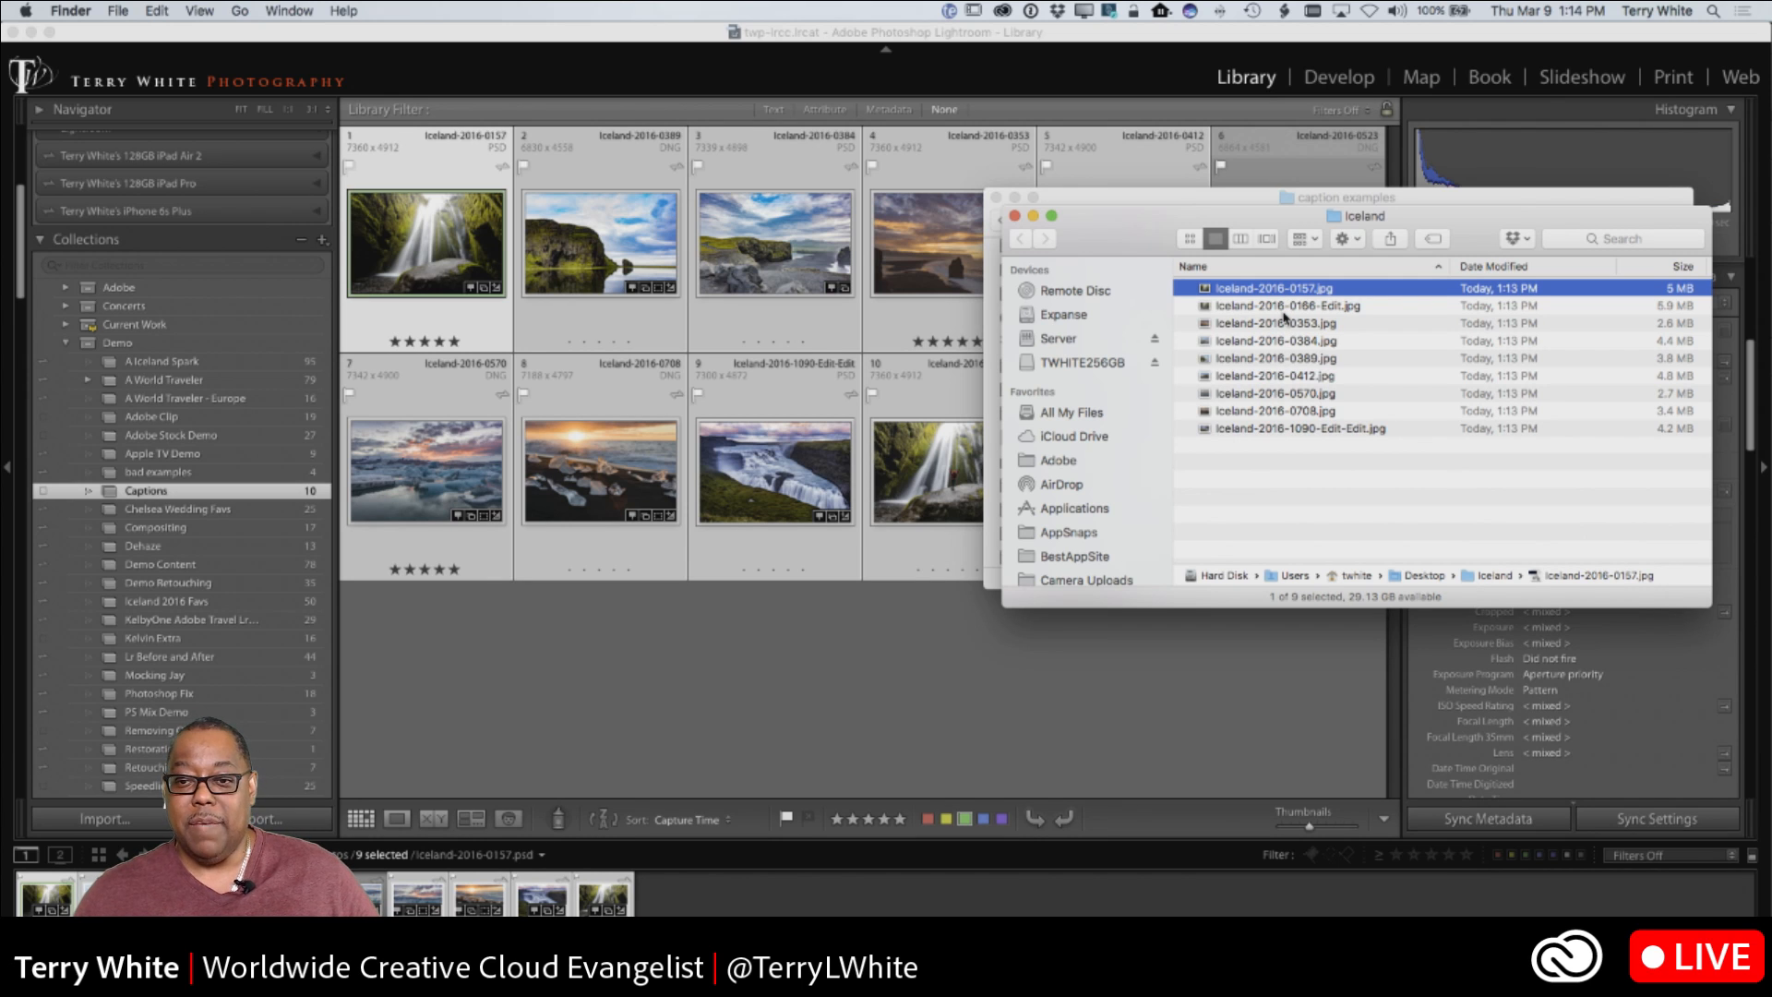
Select the exported files Iceland-2016-0157.jpg through Iceland-2016-0708.jpg in the Iceland folder and load them into the InDesign document for placing
key(super+Tab)
key(super+Tab)
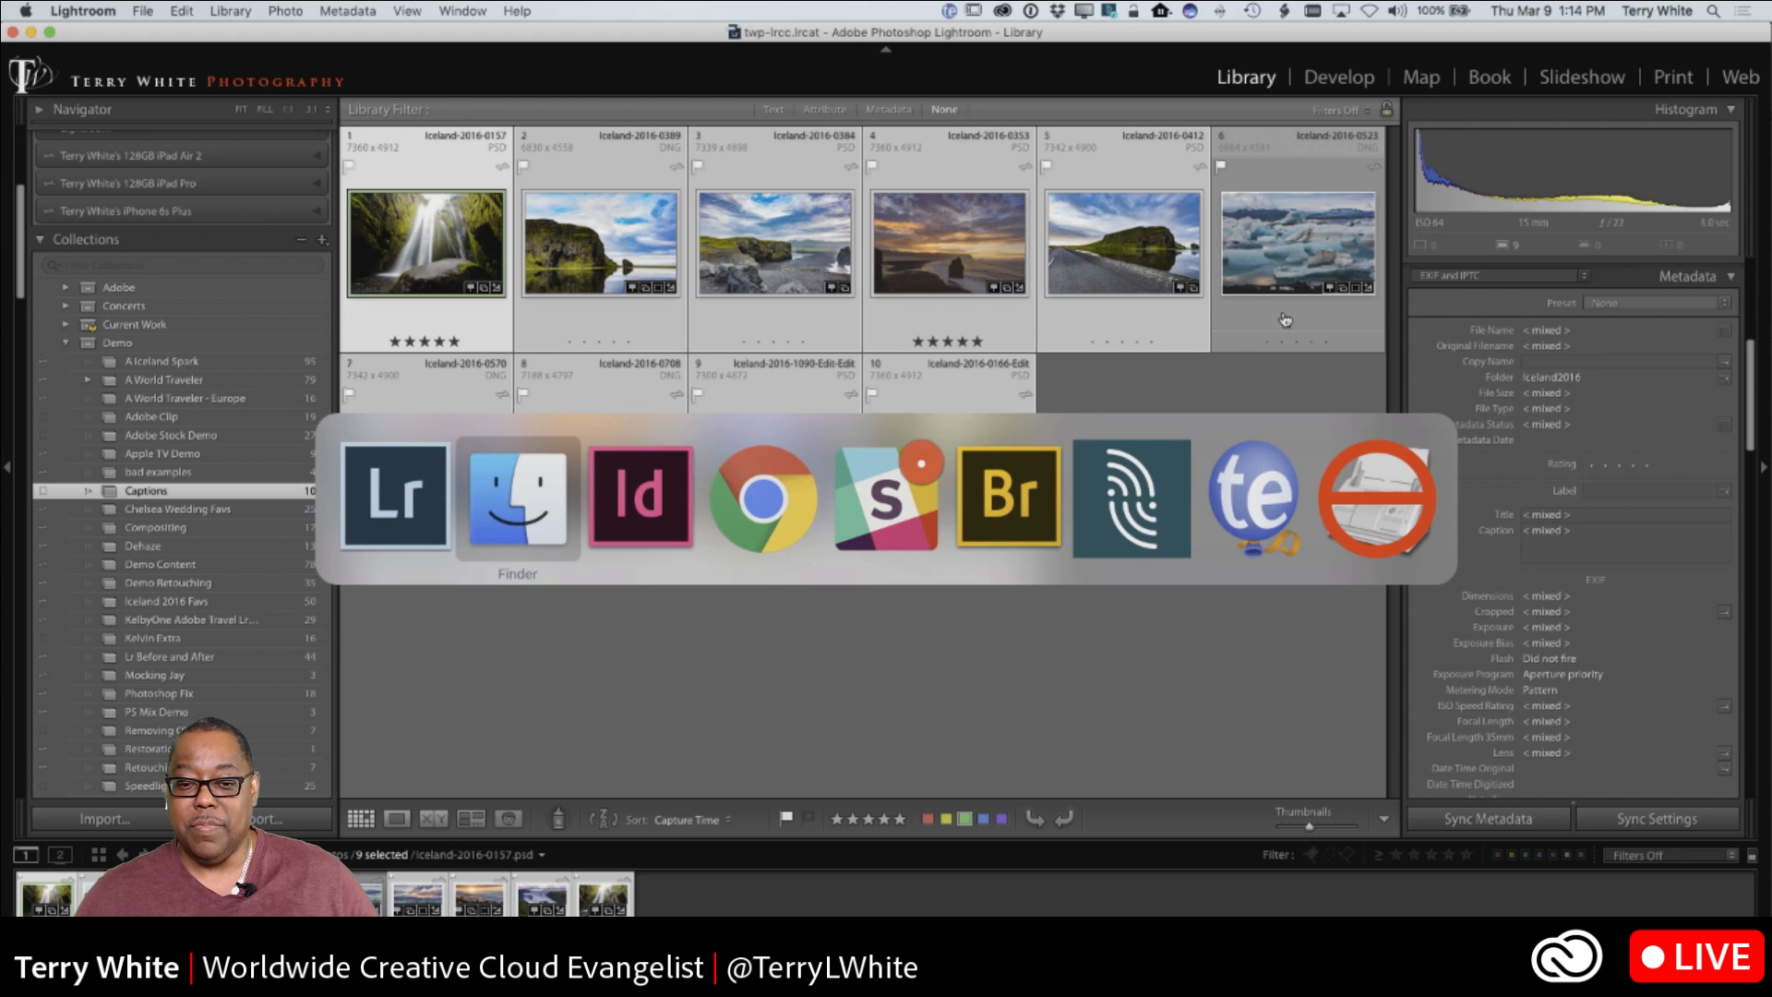
key(super+Tab)
key(super+Tab)
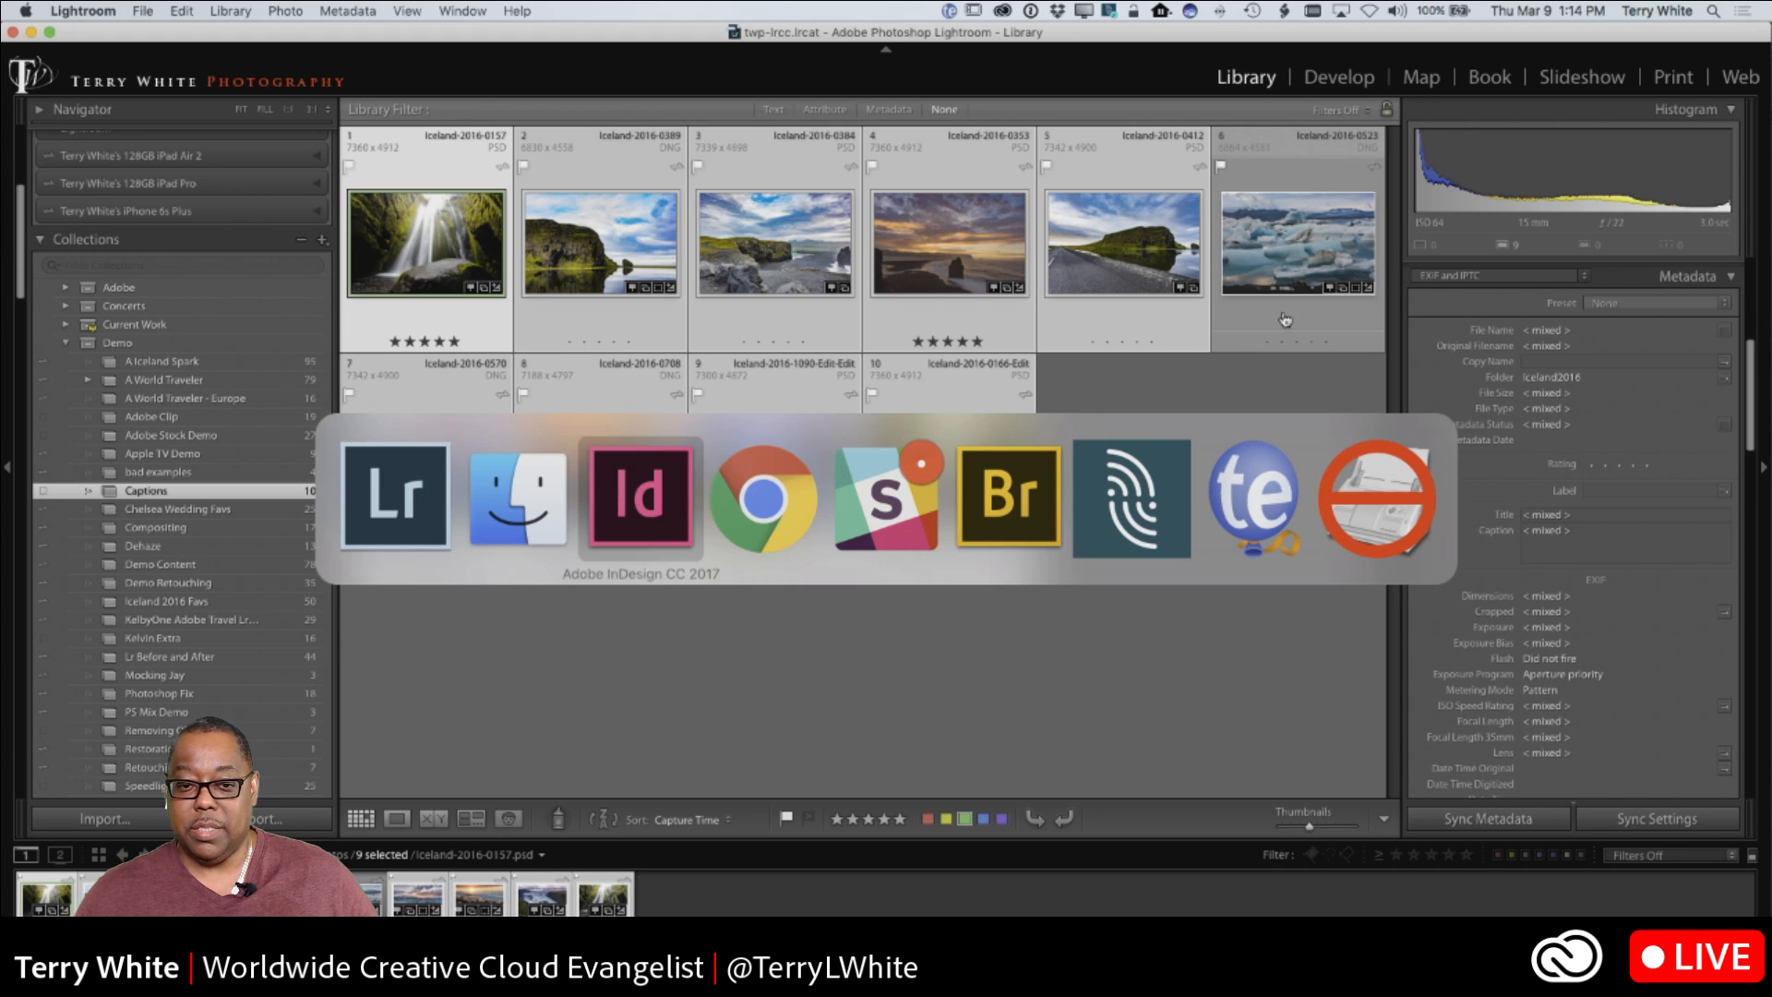
key(super+shift+Tab)
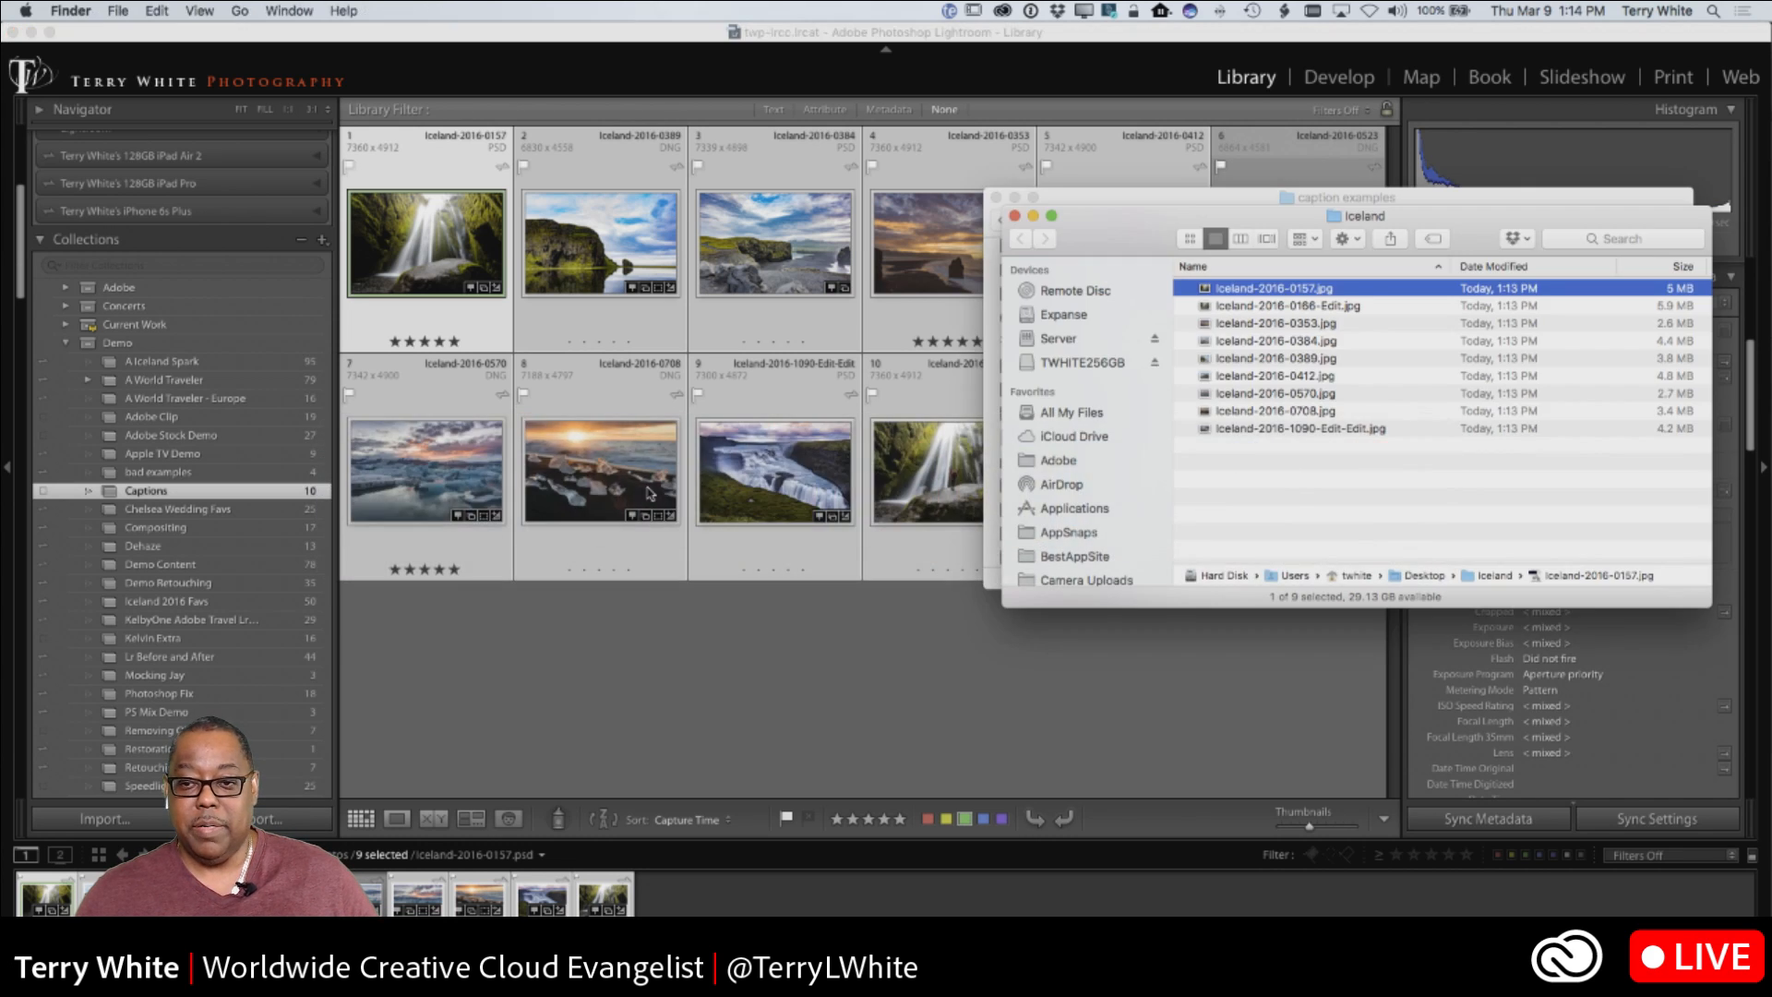
shift+click(1283, 410)
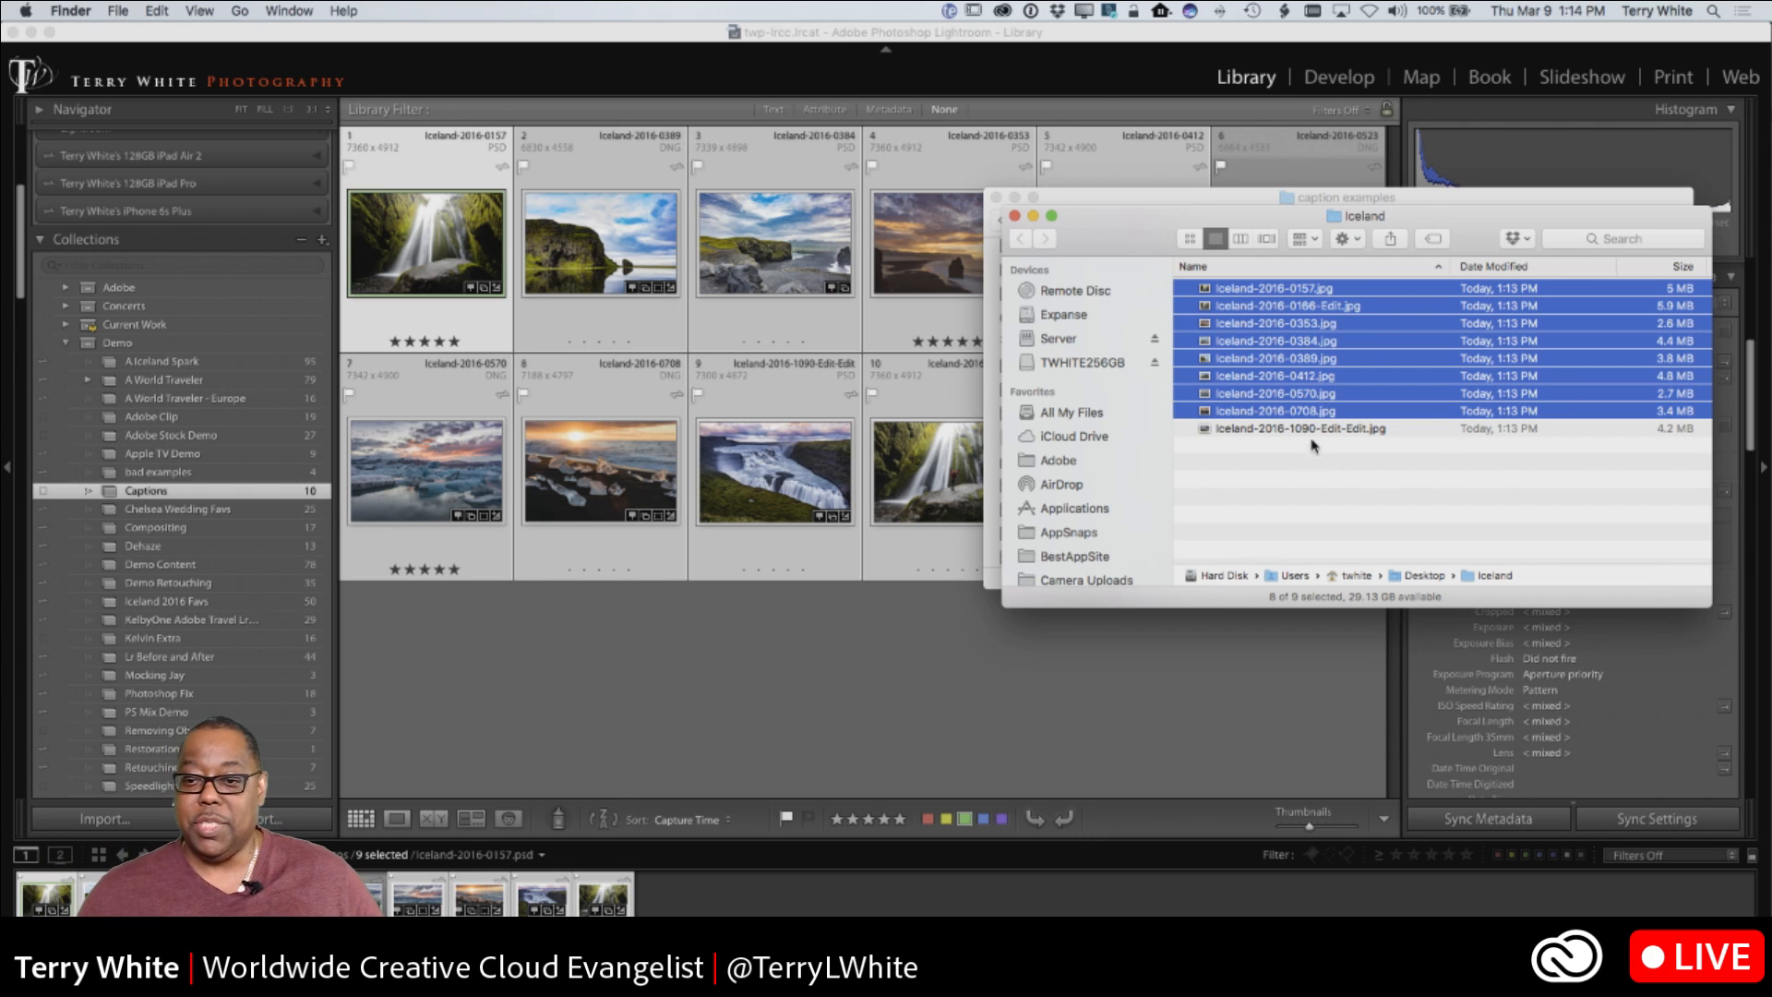
drag(1290, 417, 314, 430)
key(super+Tab)
key(super+Tab)
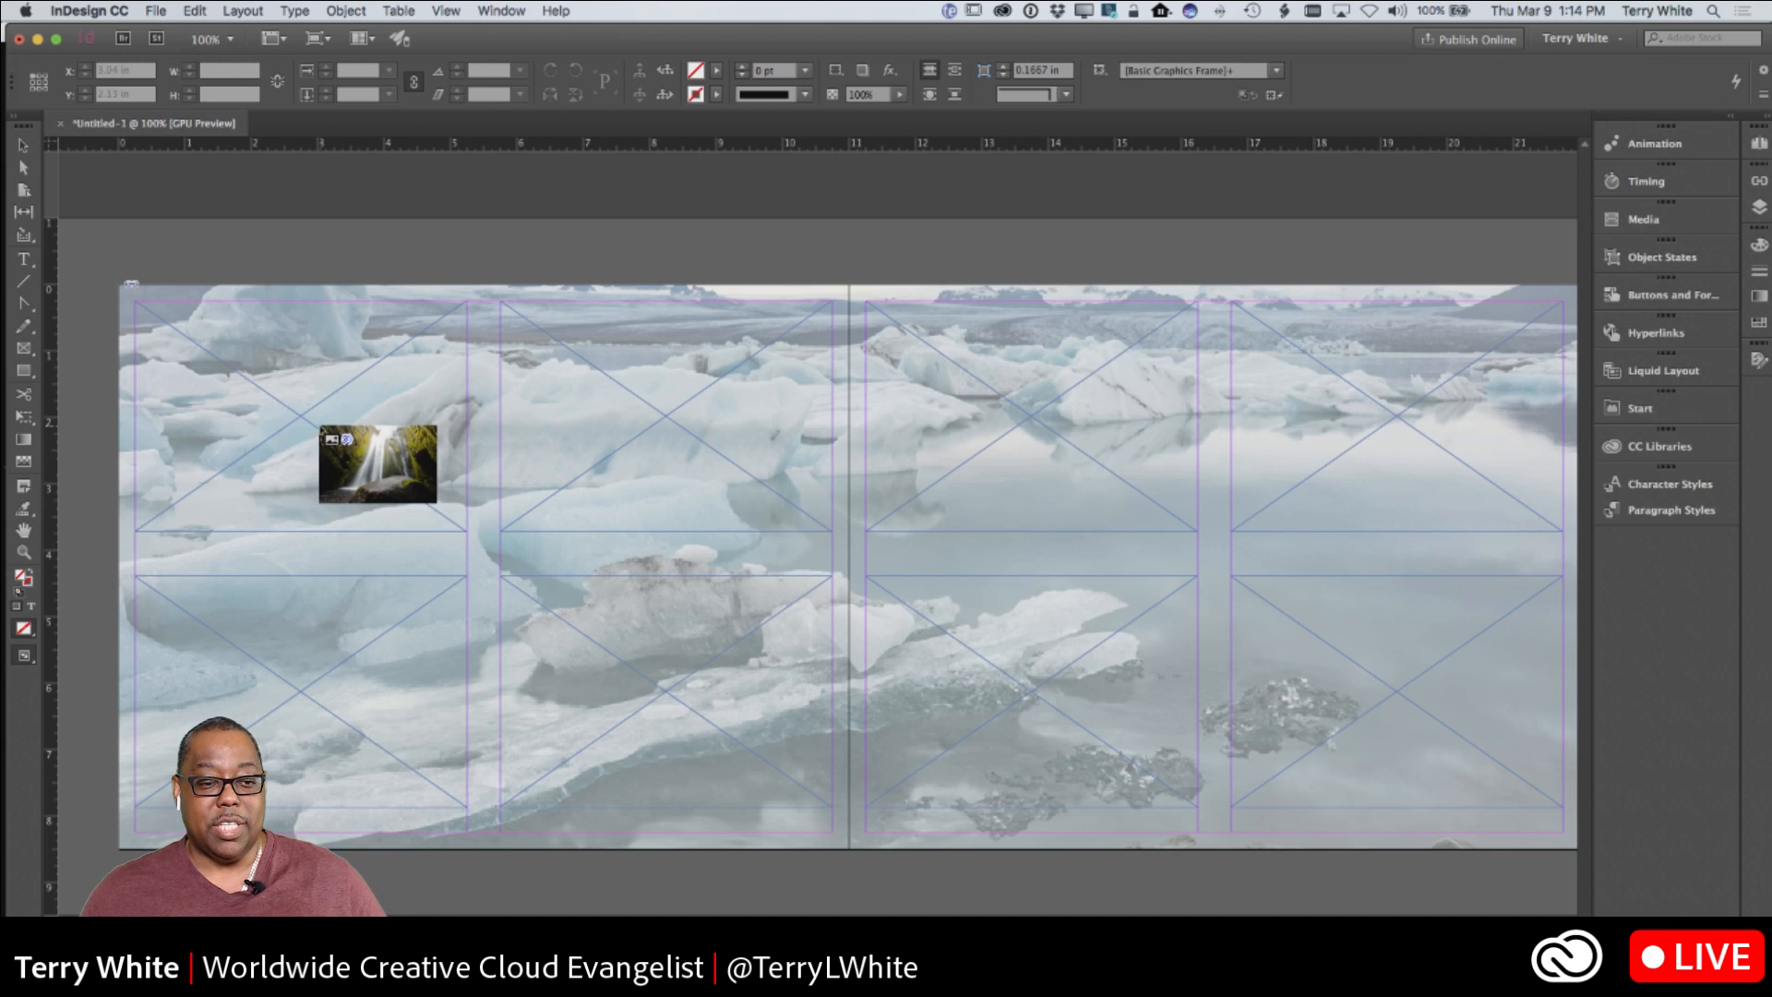
Place the eight loaded photos into the spread's empty frames, clockwise from page 1's upper first frame, and leave nothing selected
click(319, 426)
click(646, 485)
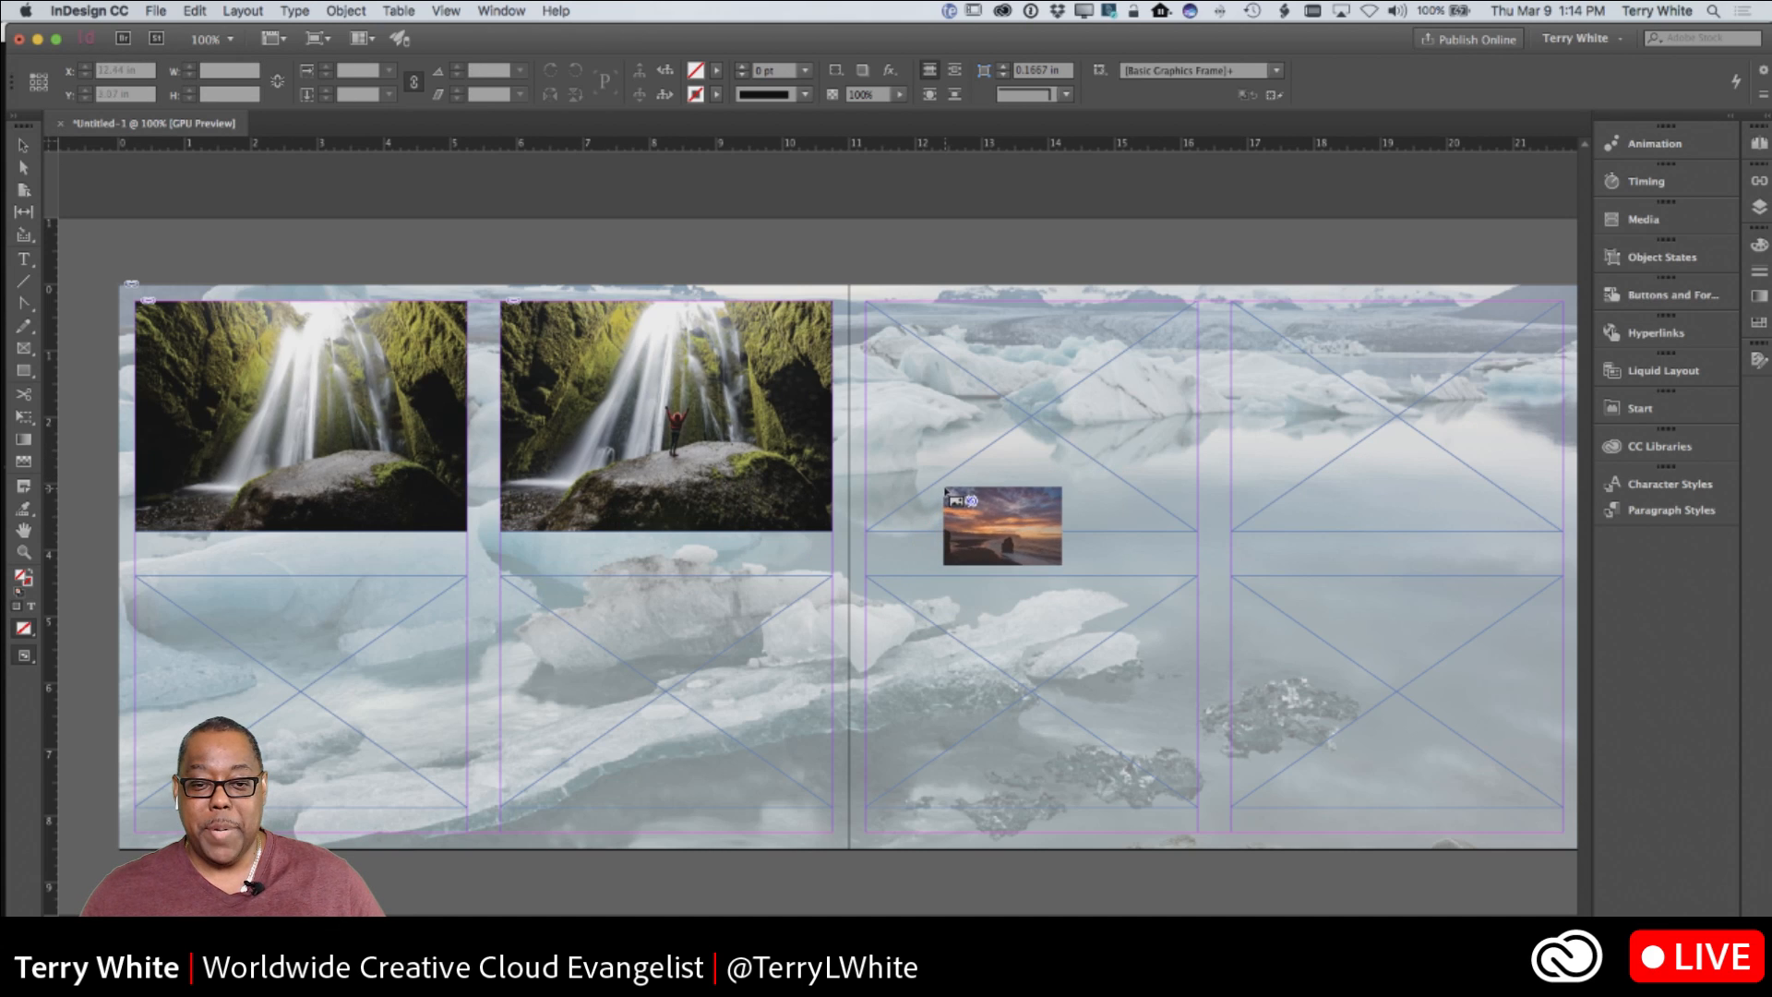
click(945, 490)
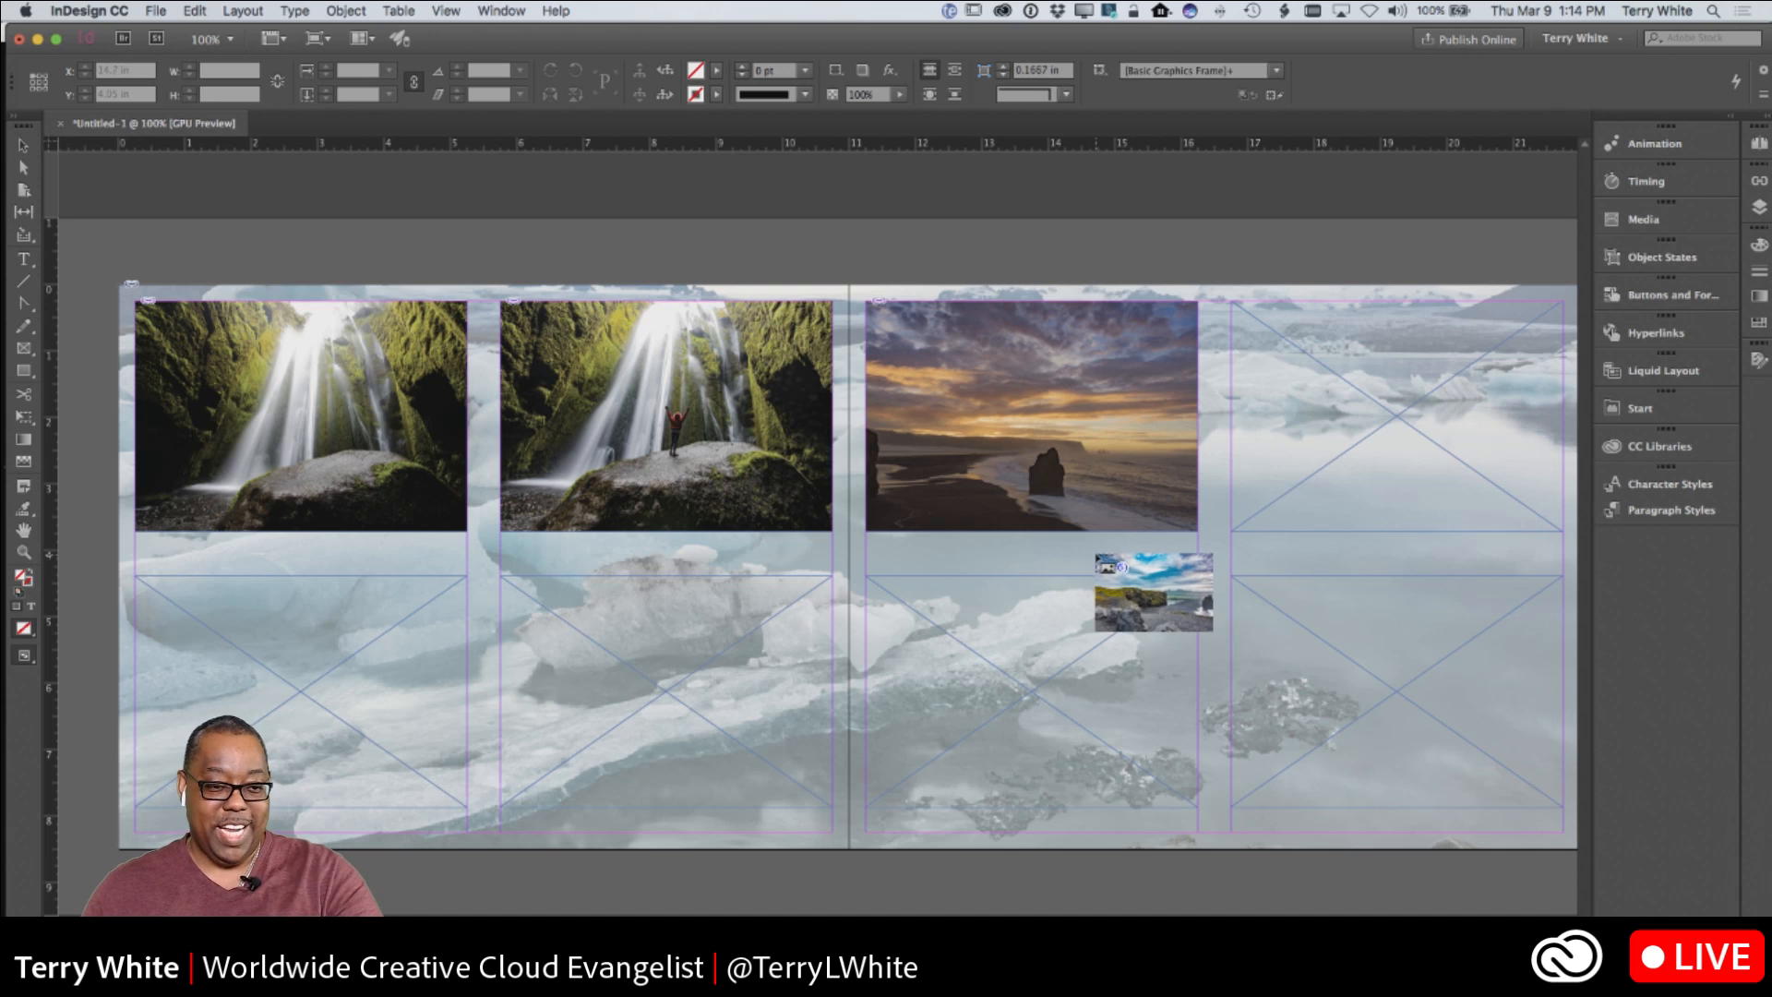
click(1343, 460)
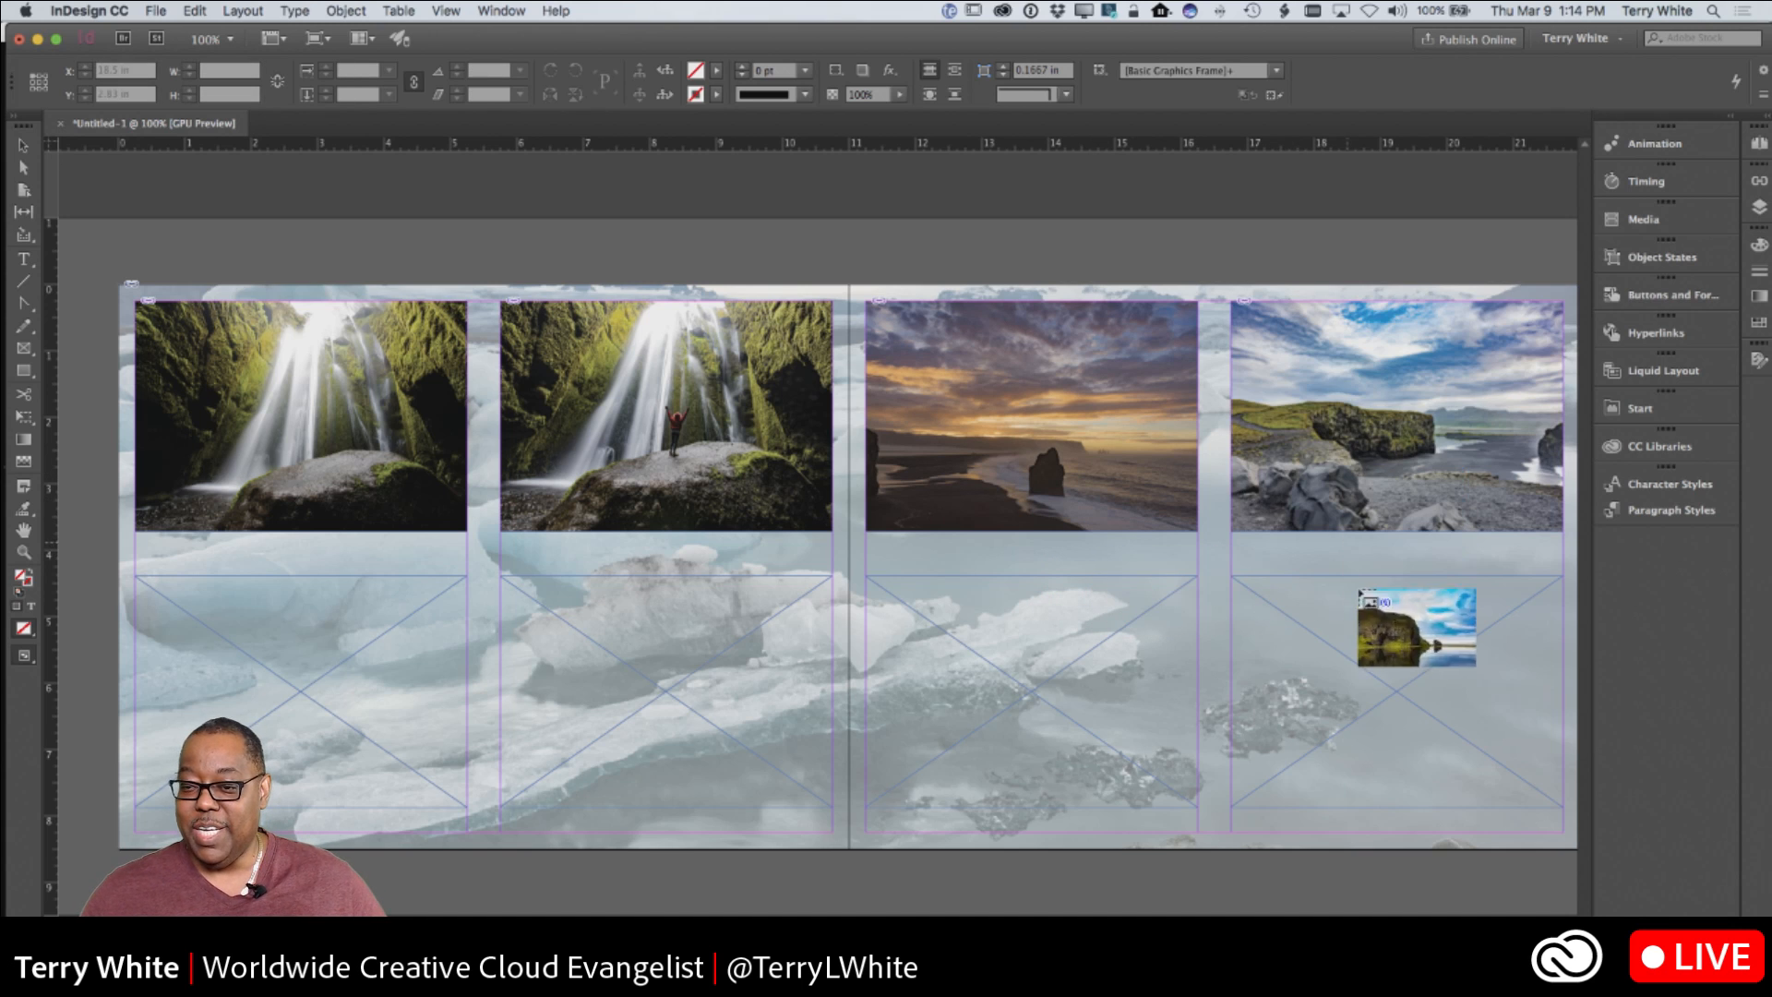
click(1367, 690)
click(1019, 704)
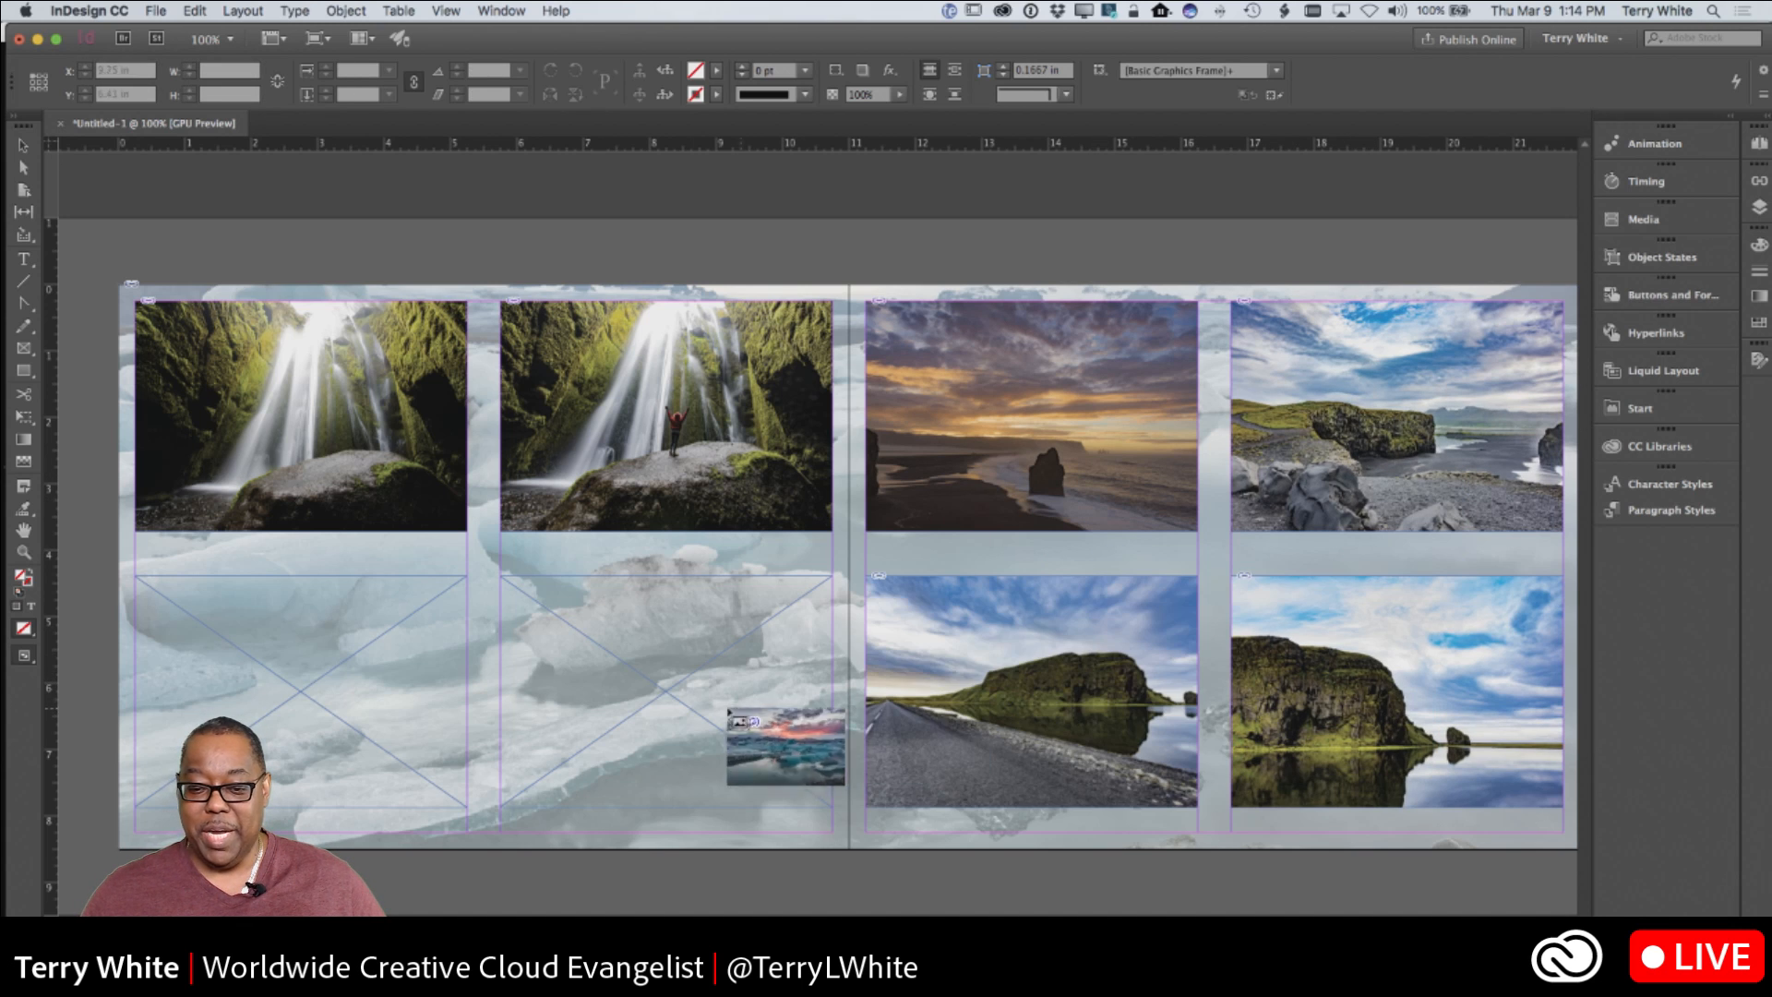
click(679, 706)
click(388, 729)
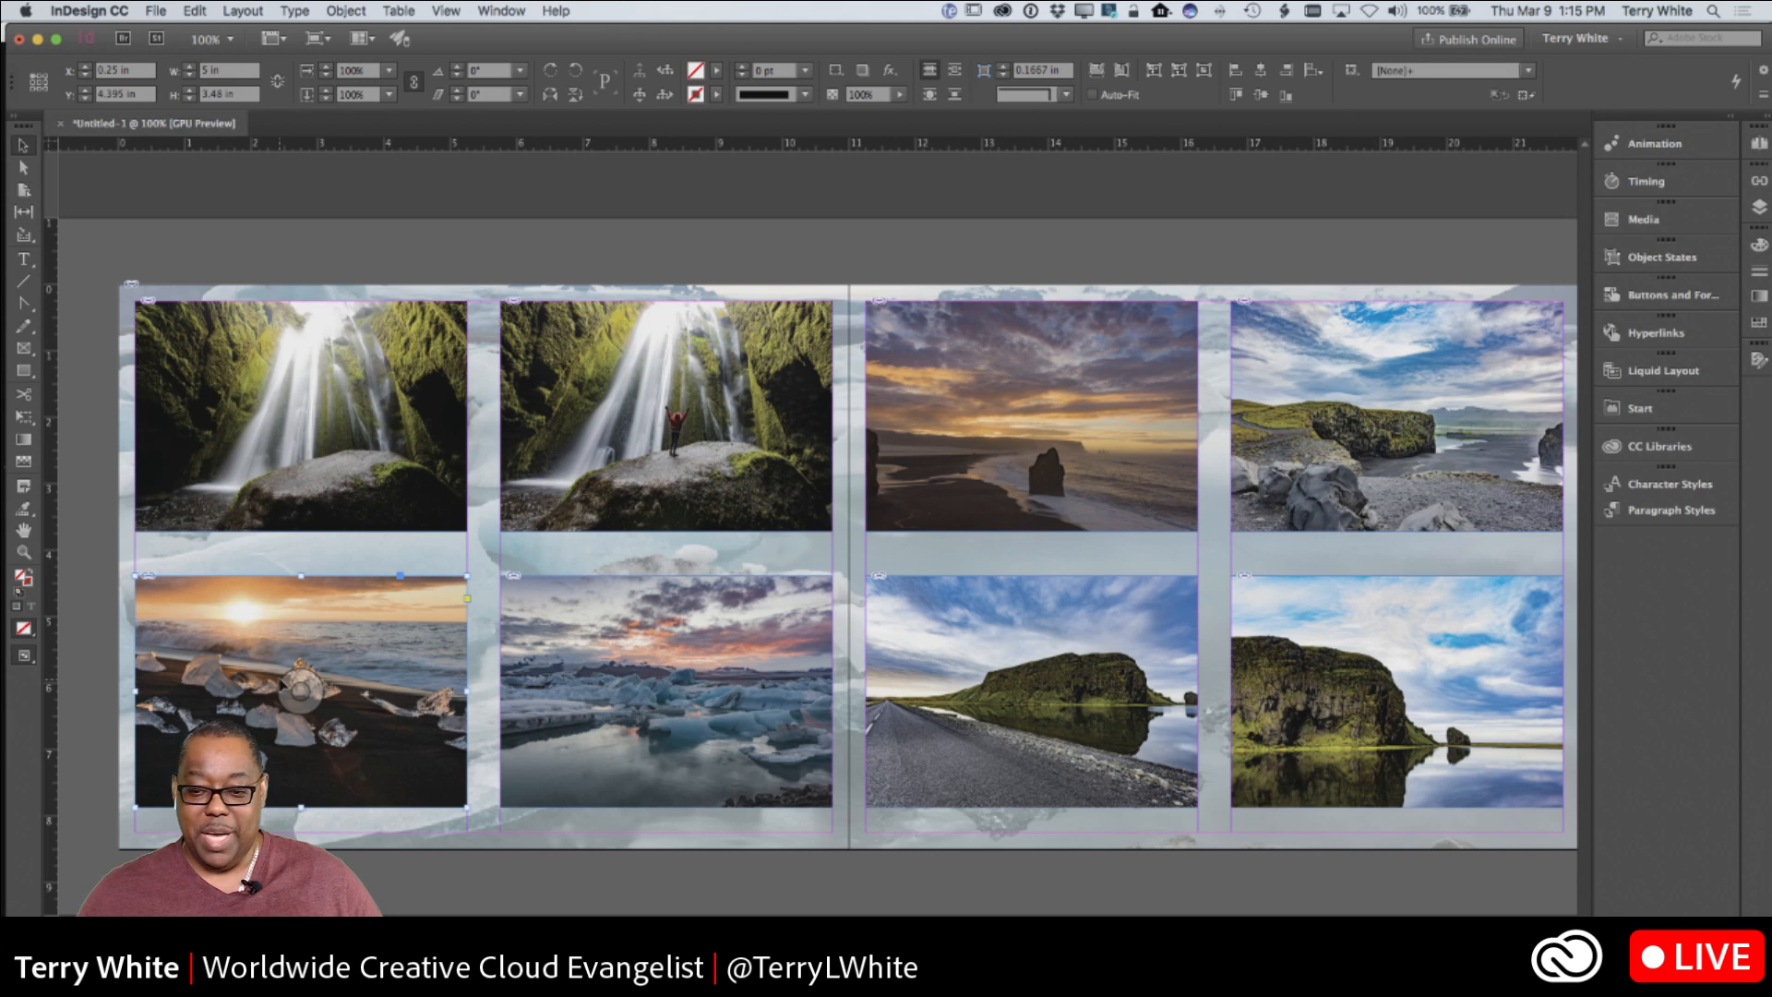
click(955, 459)
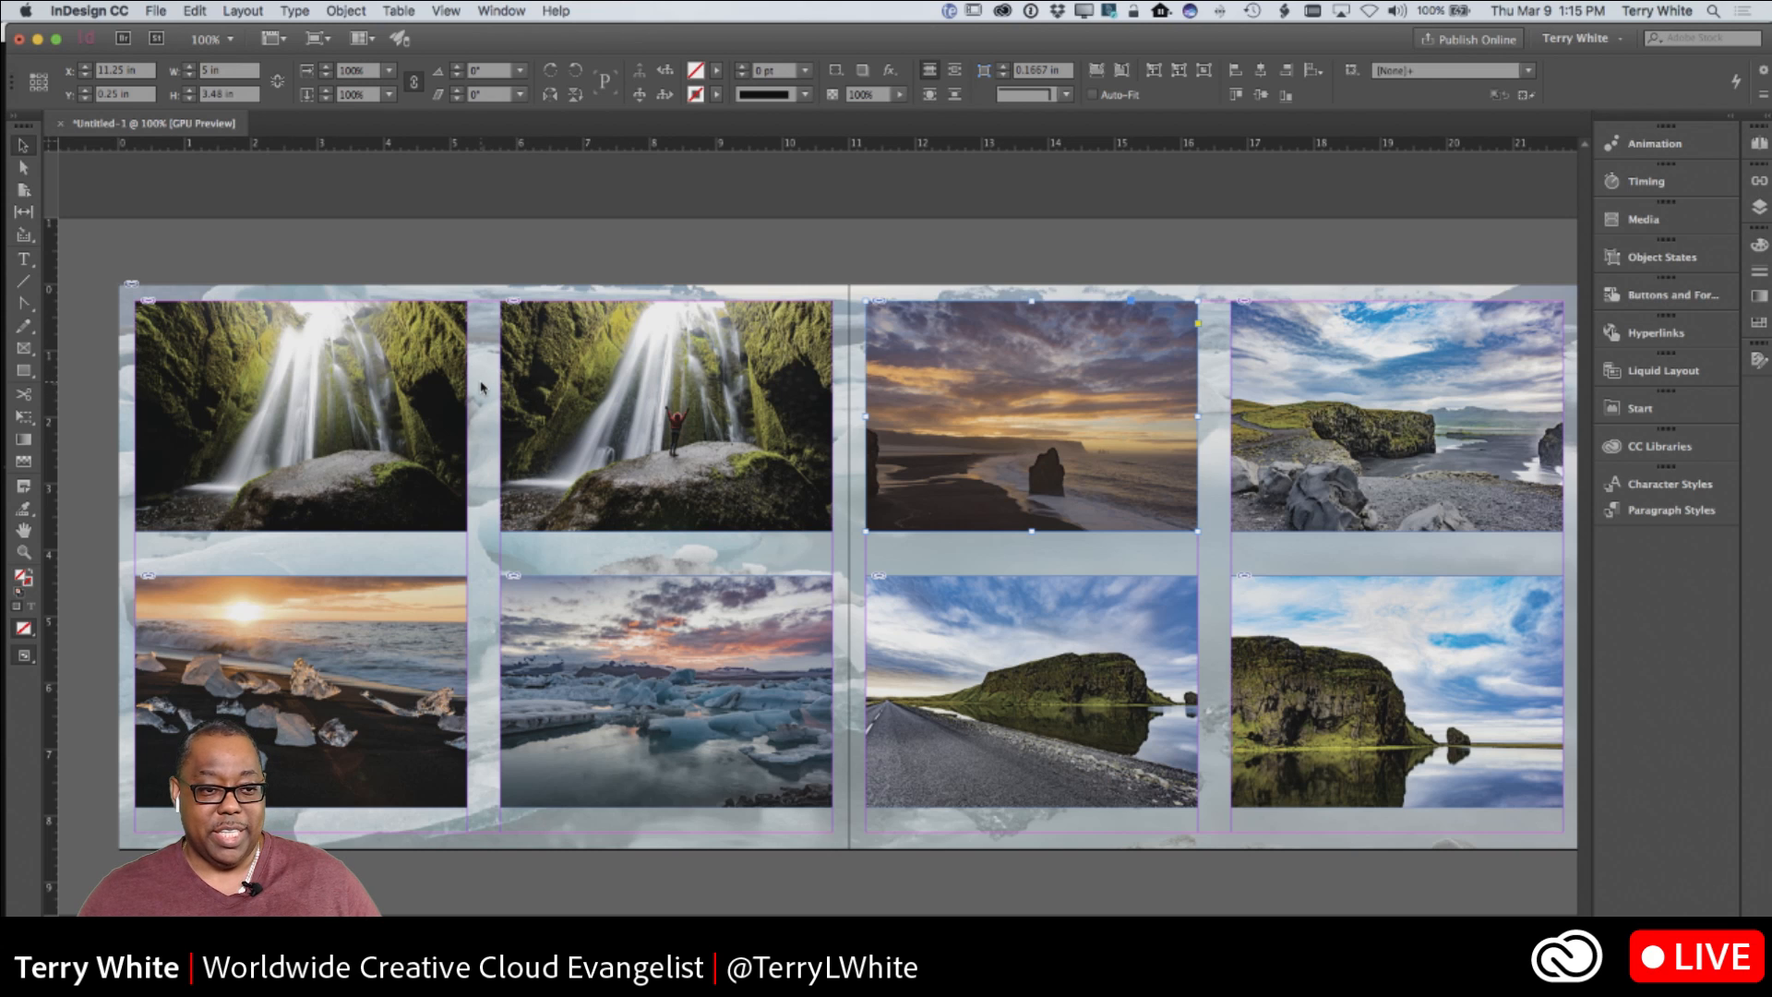
click(582, 237)
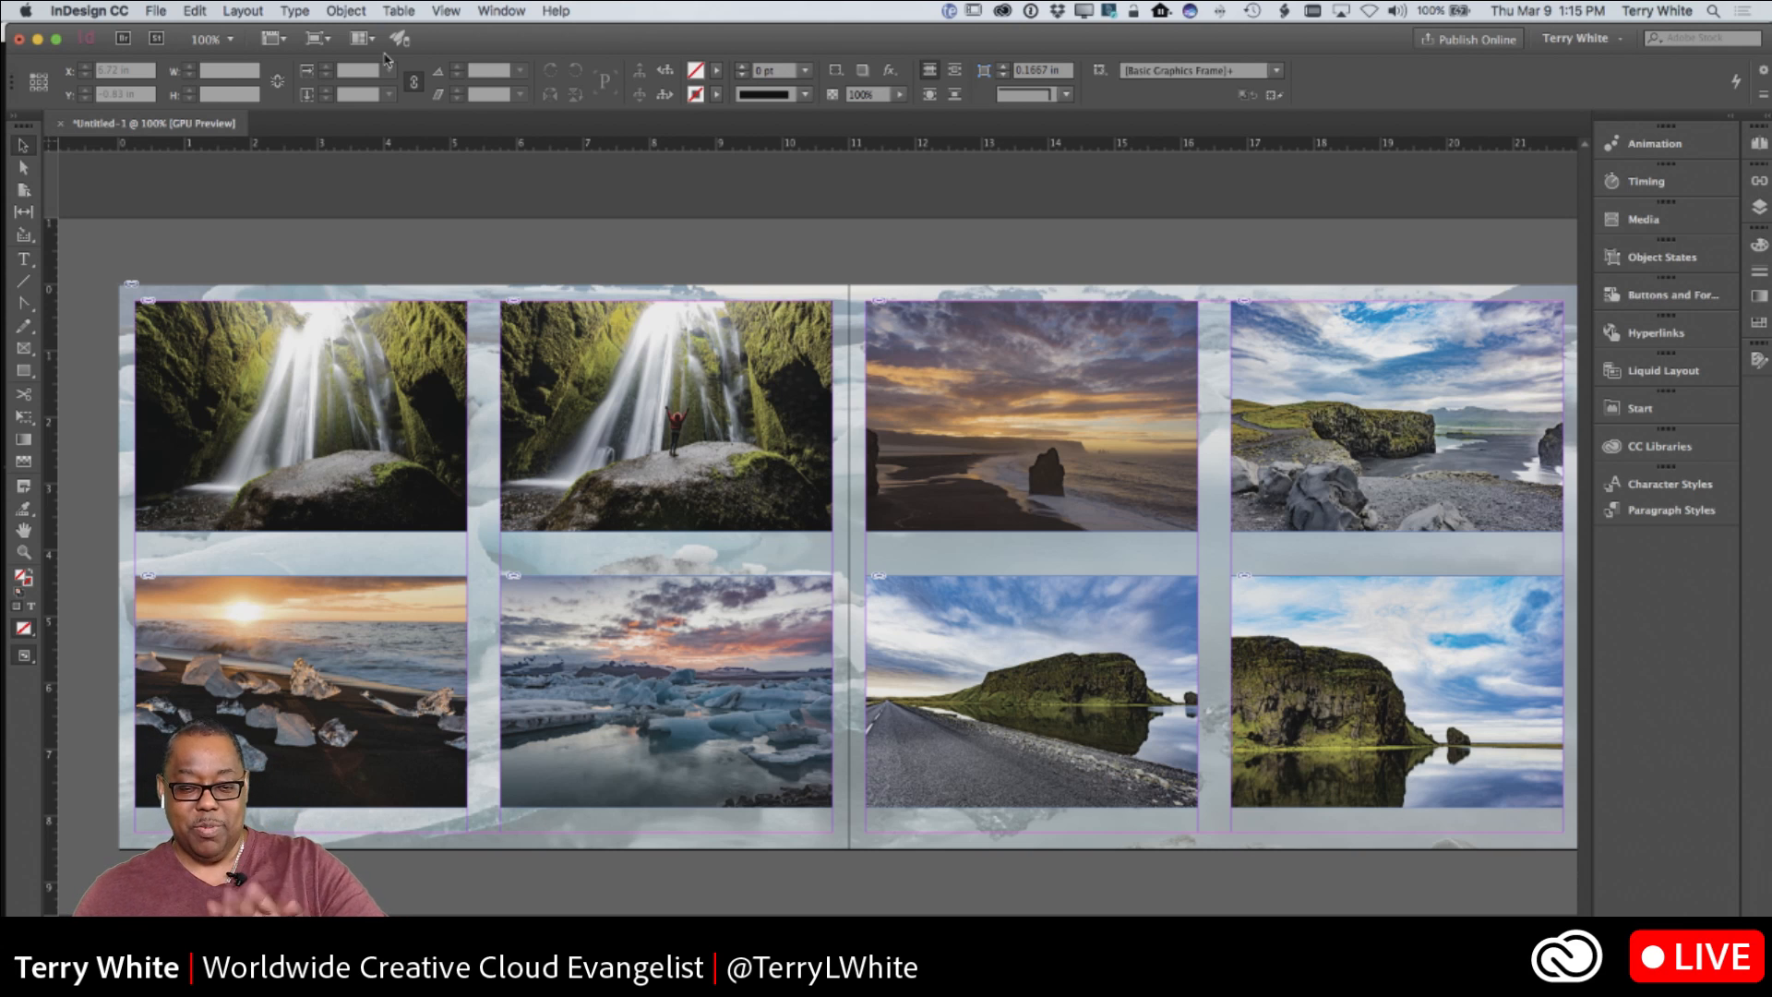
Open Caption Setup and set the metadata of the first caption line to Title
click(357, 12)
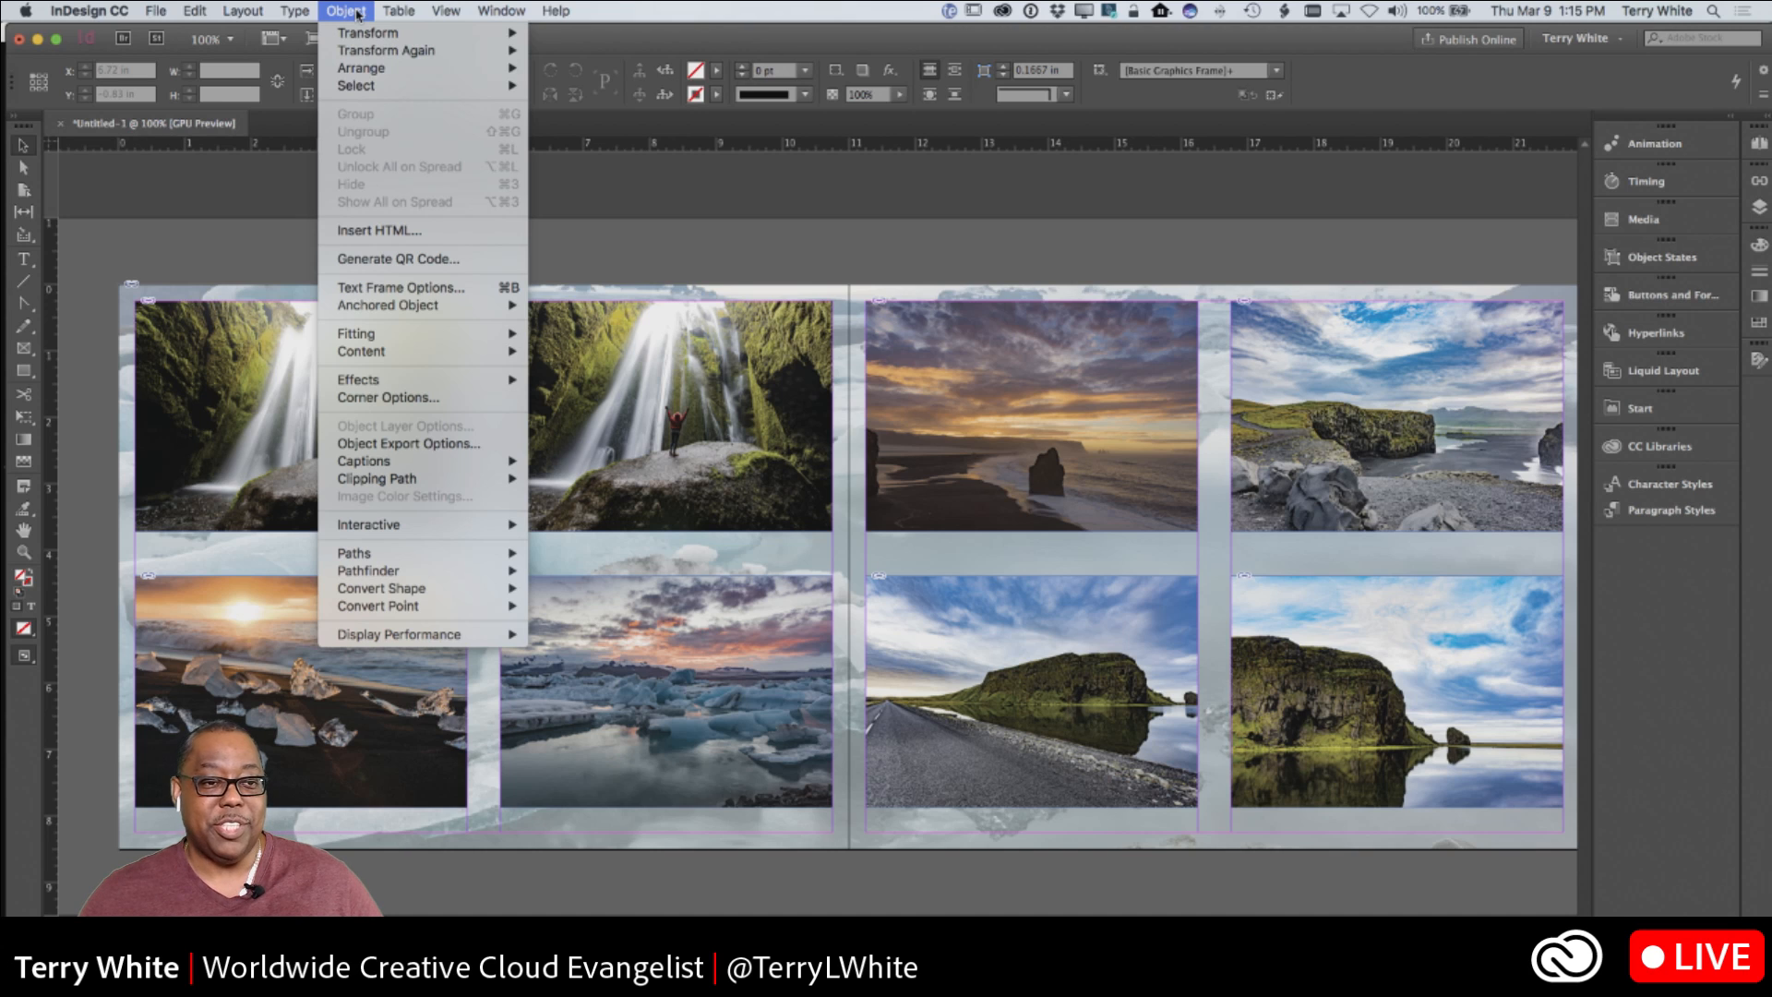
mouse_move(395, 470)
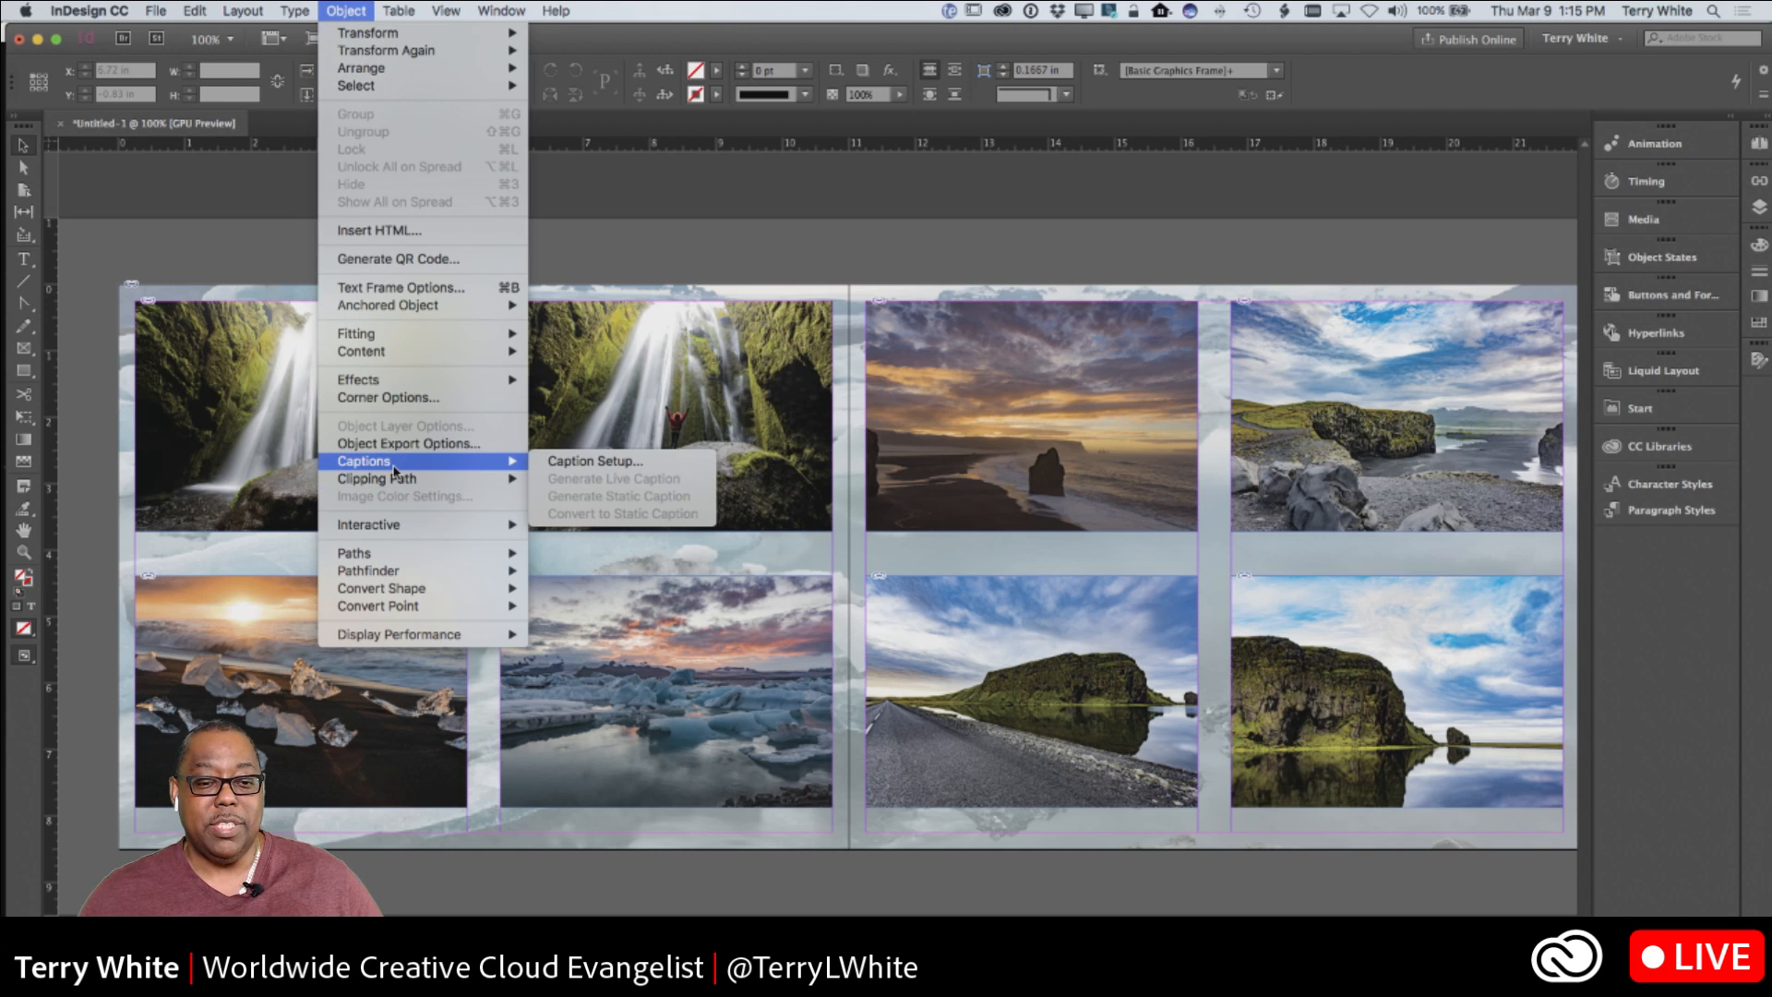
click(657, 468)
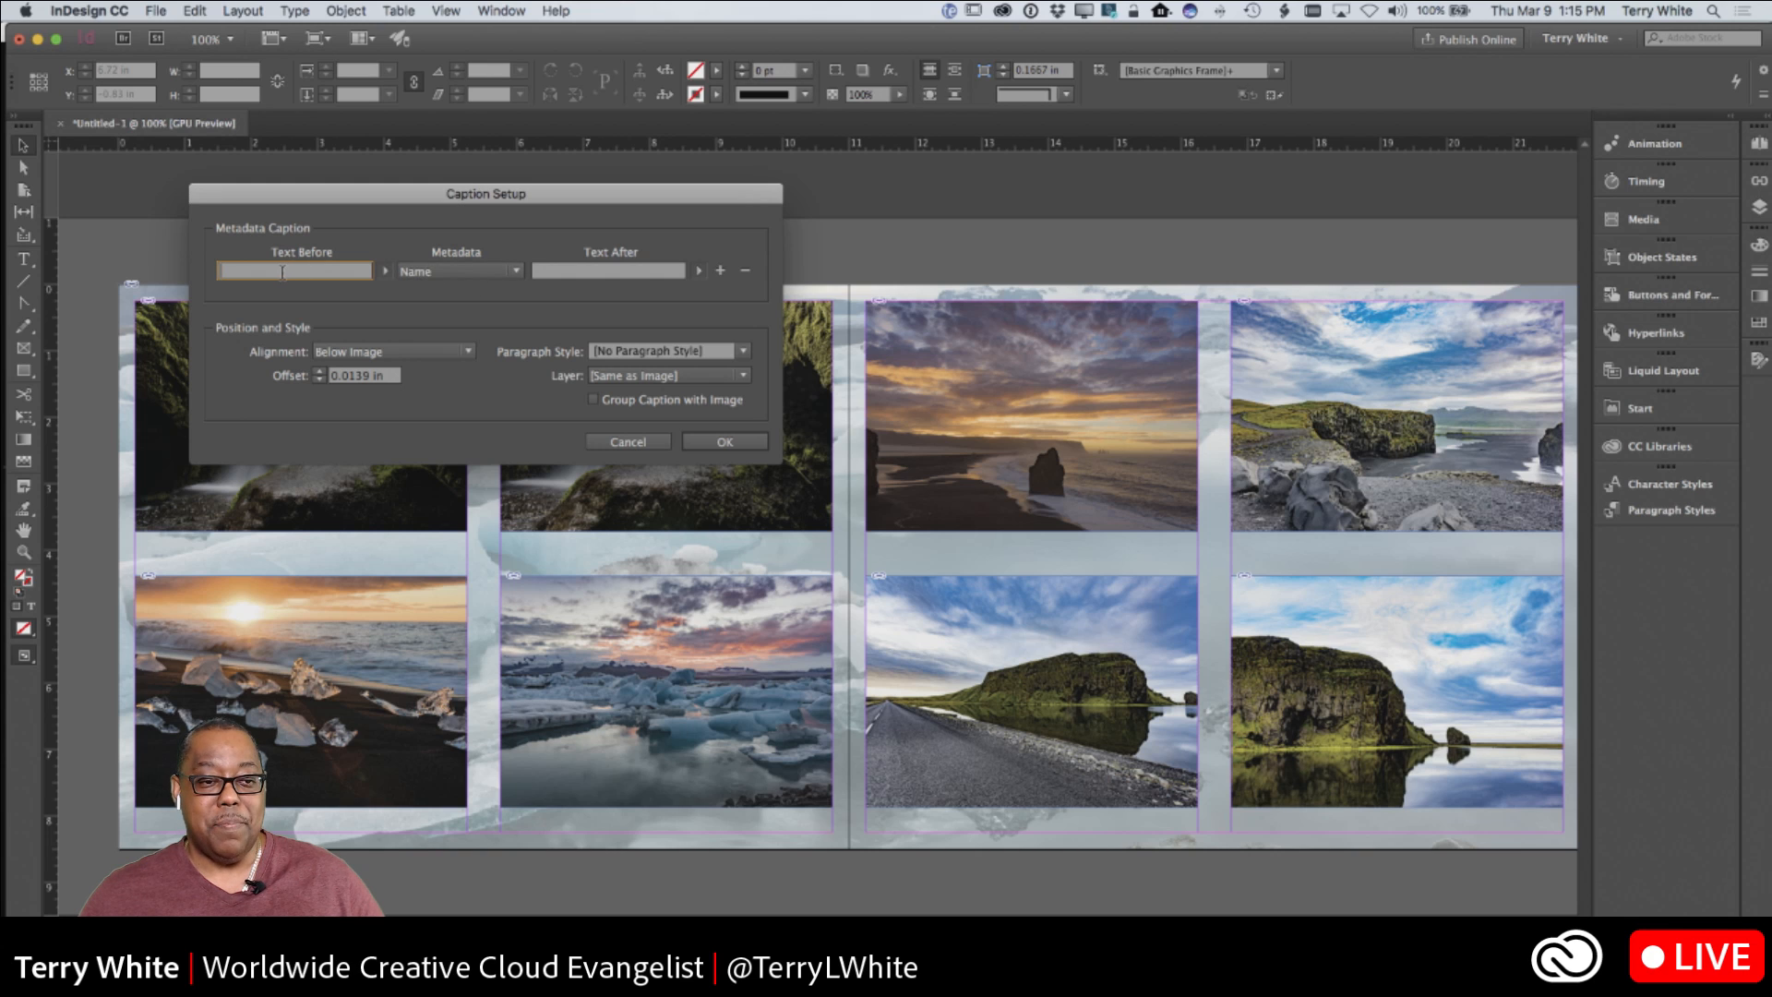
click(477, 272)
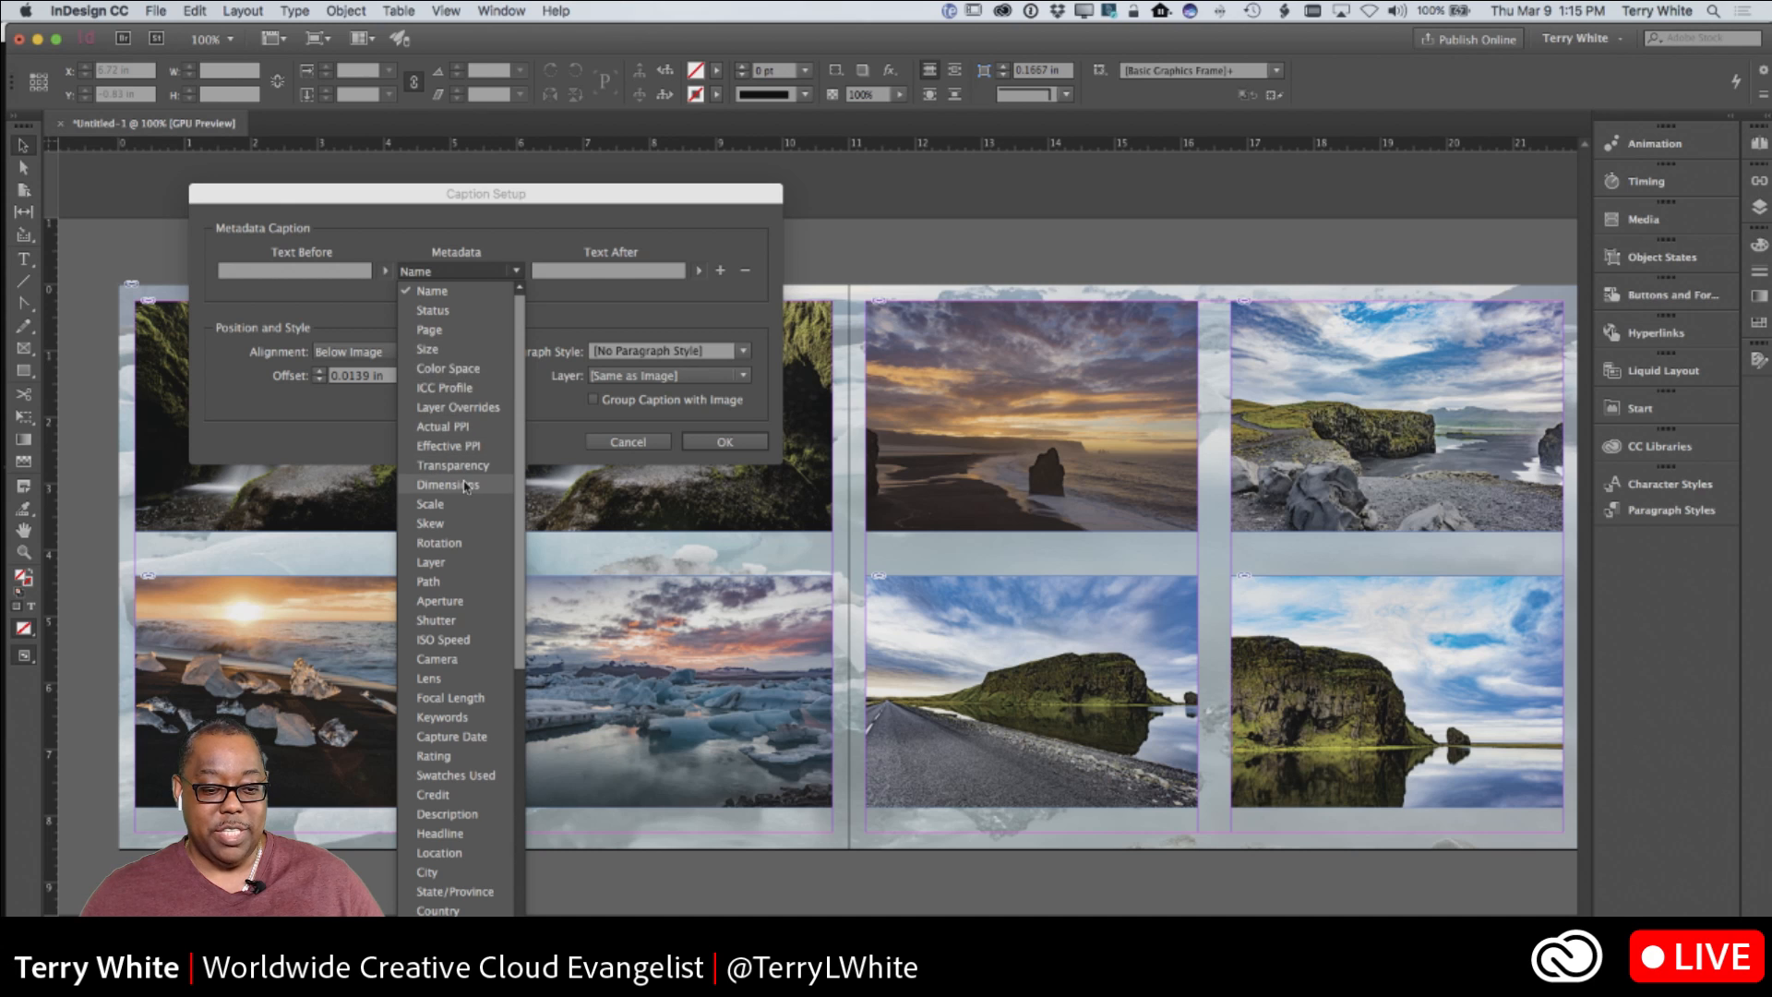
scroll(468, 486, down, 7)
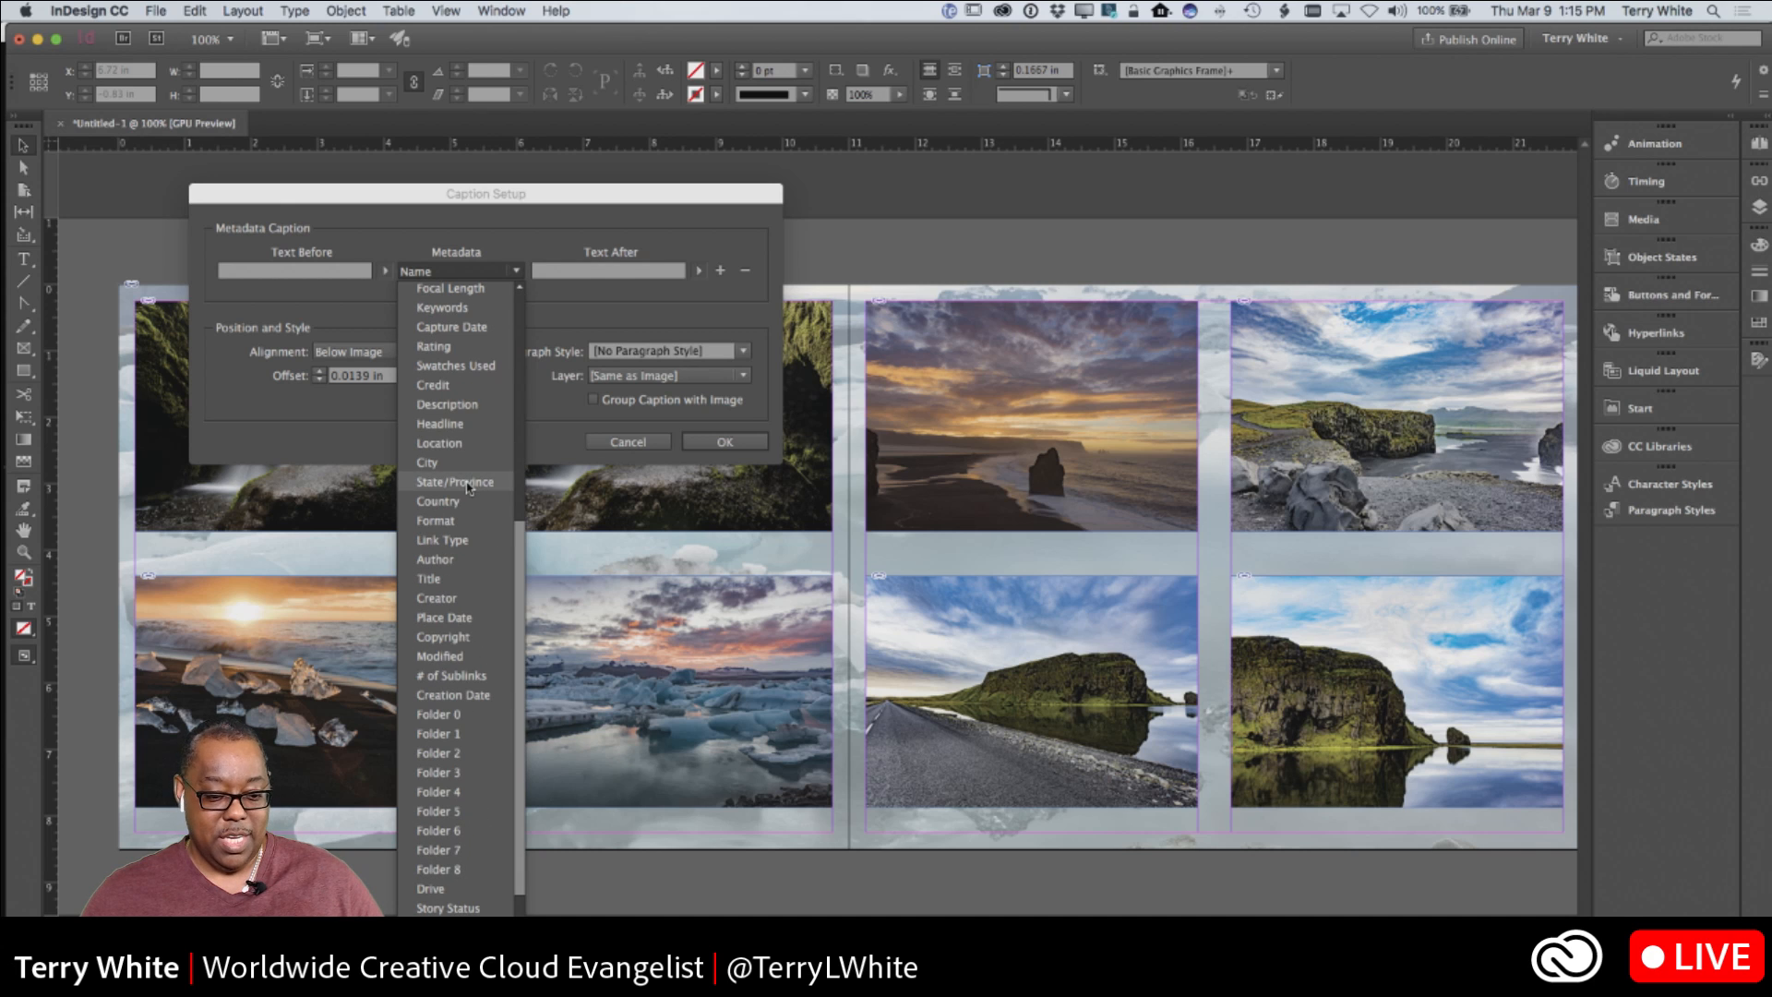
scroll(469, 487, down, 1)
click(441, 511)
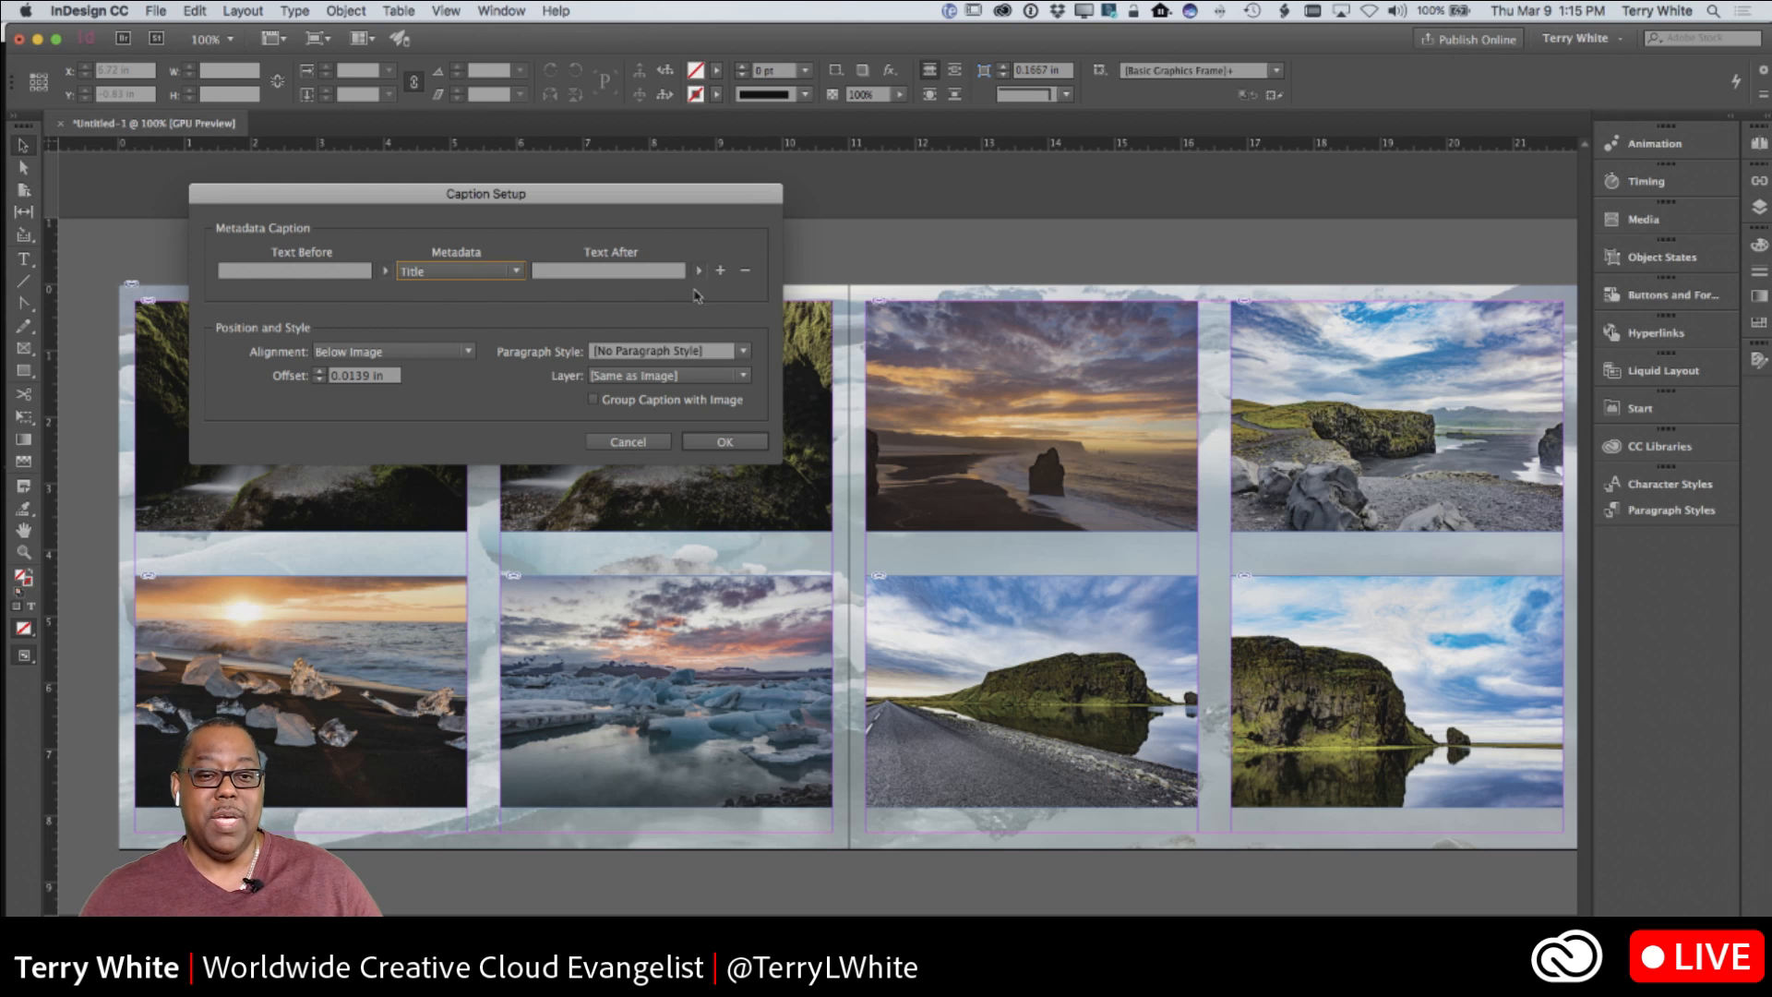
Add a second metadata line set to Description to the caption setup and remove that line again
click(720, 270)
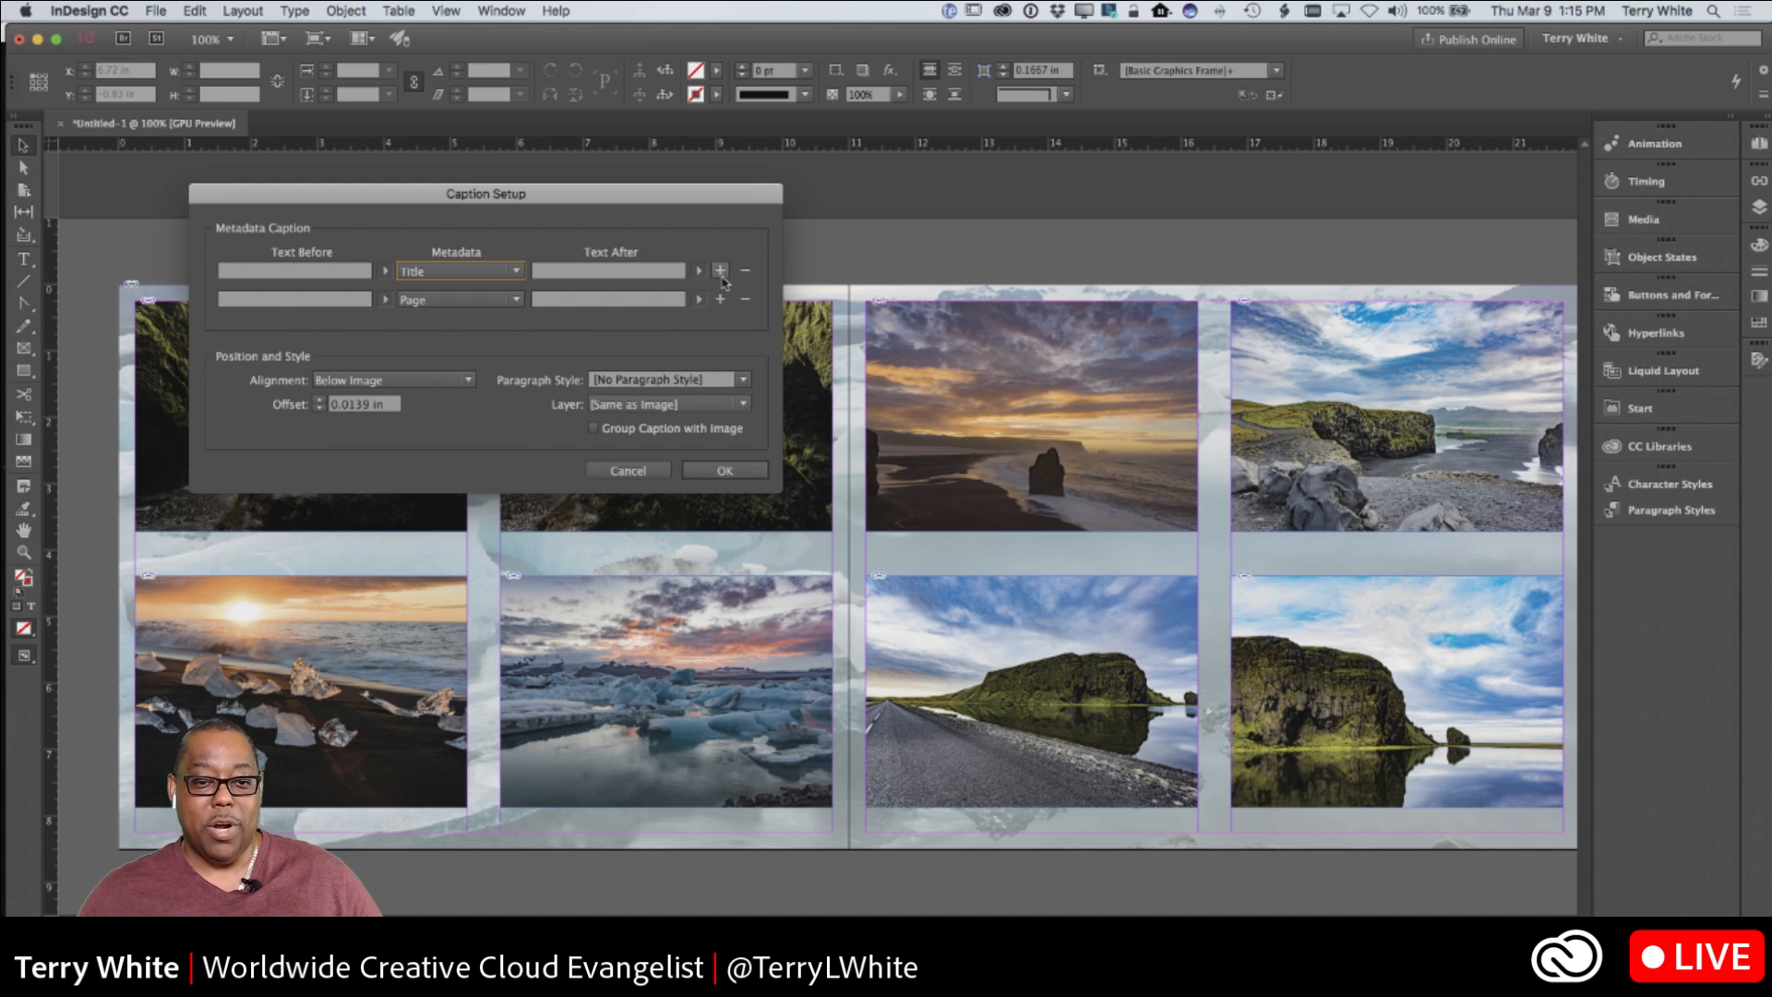
click(486, 304)
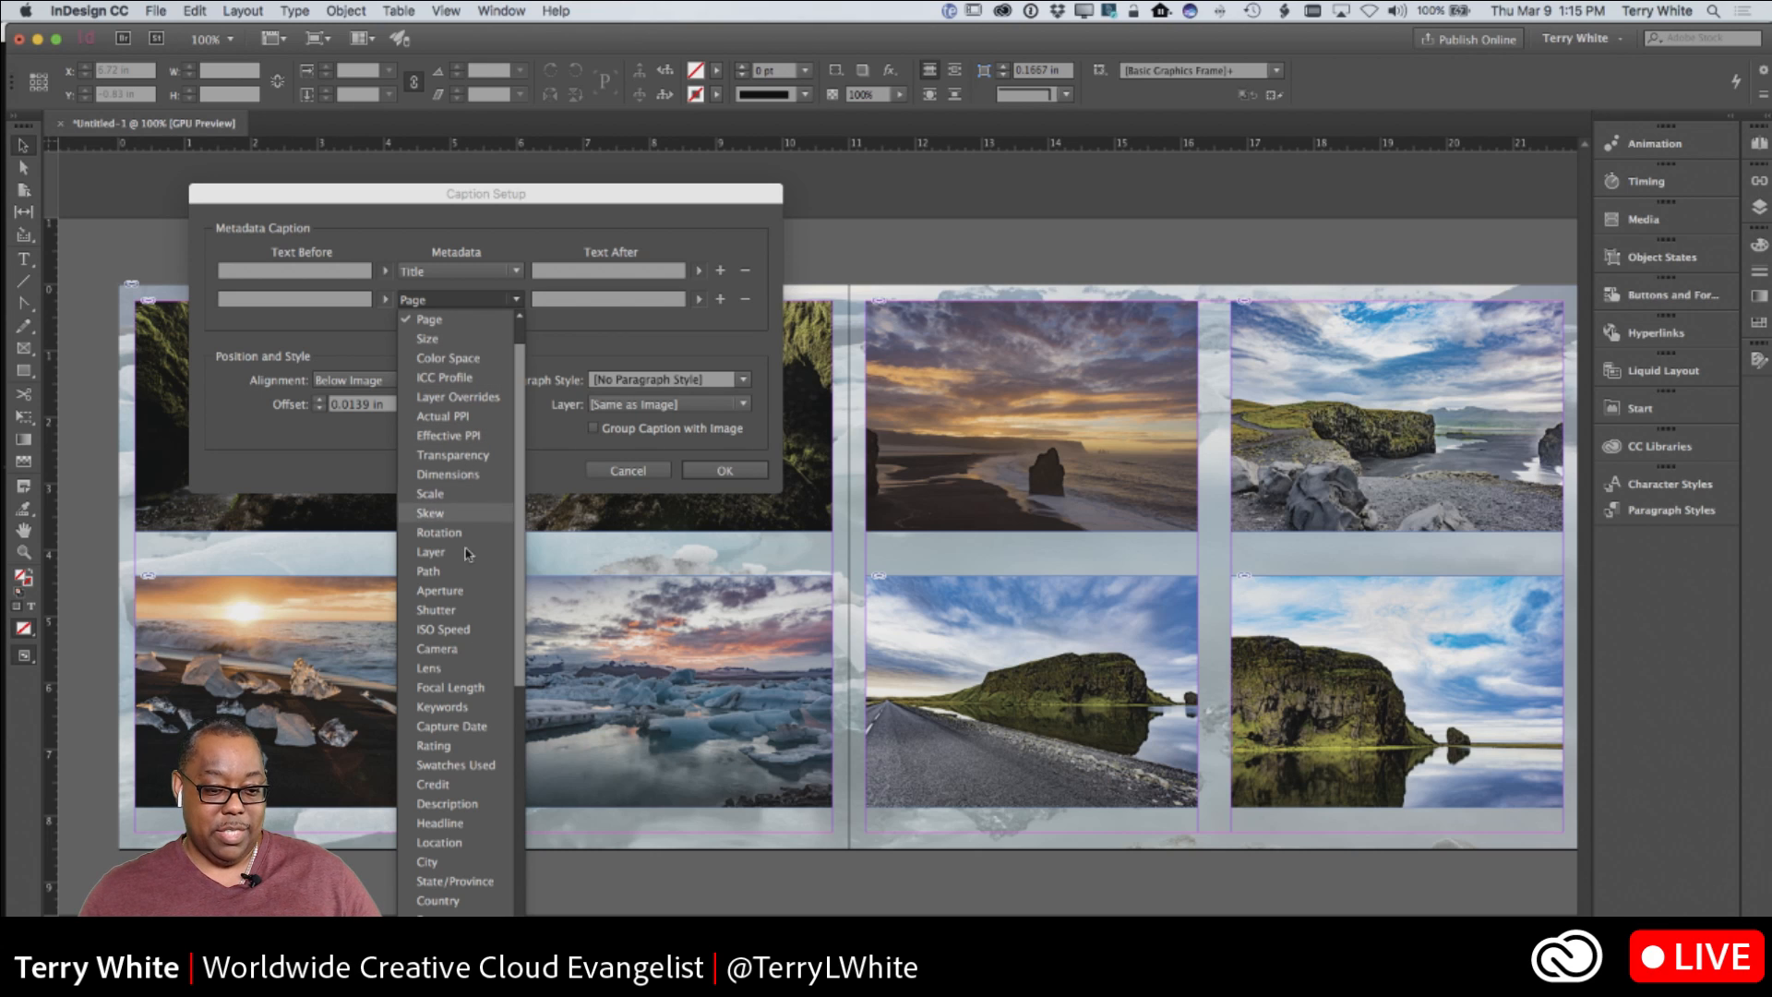
scroll(477, 896, down, 10)
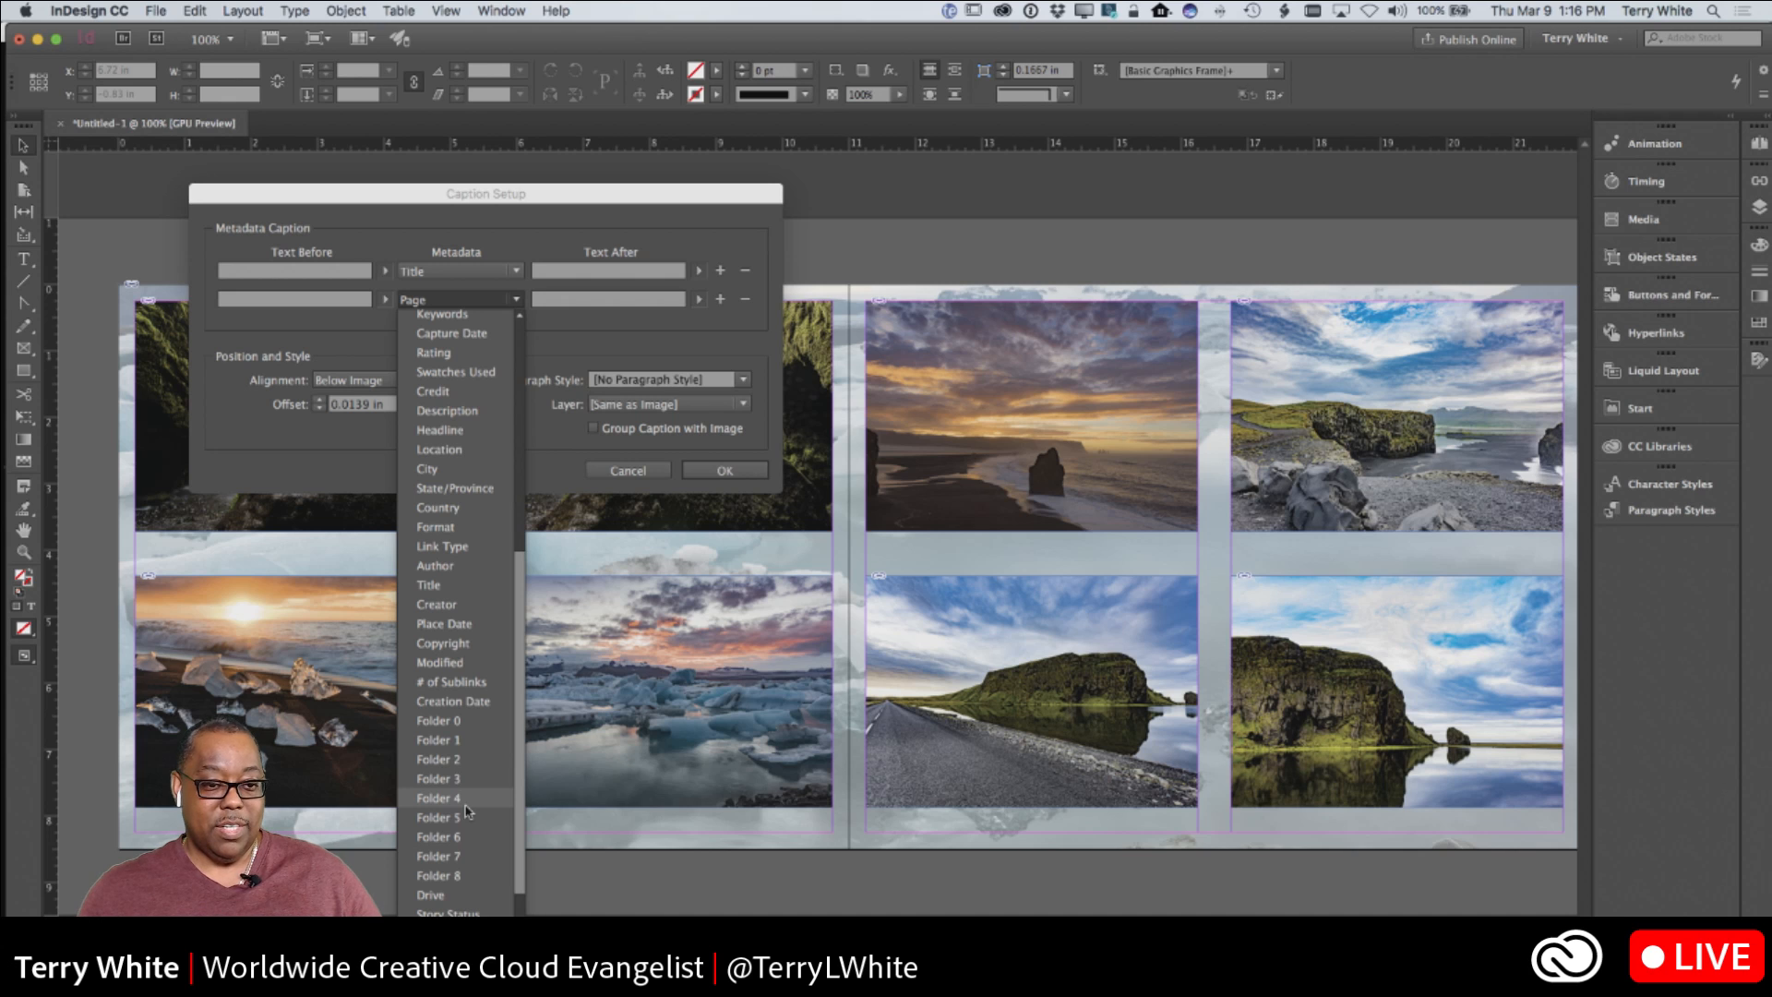
click(466, 412)
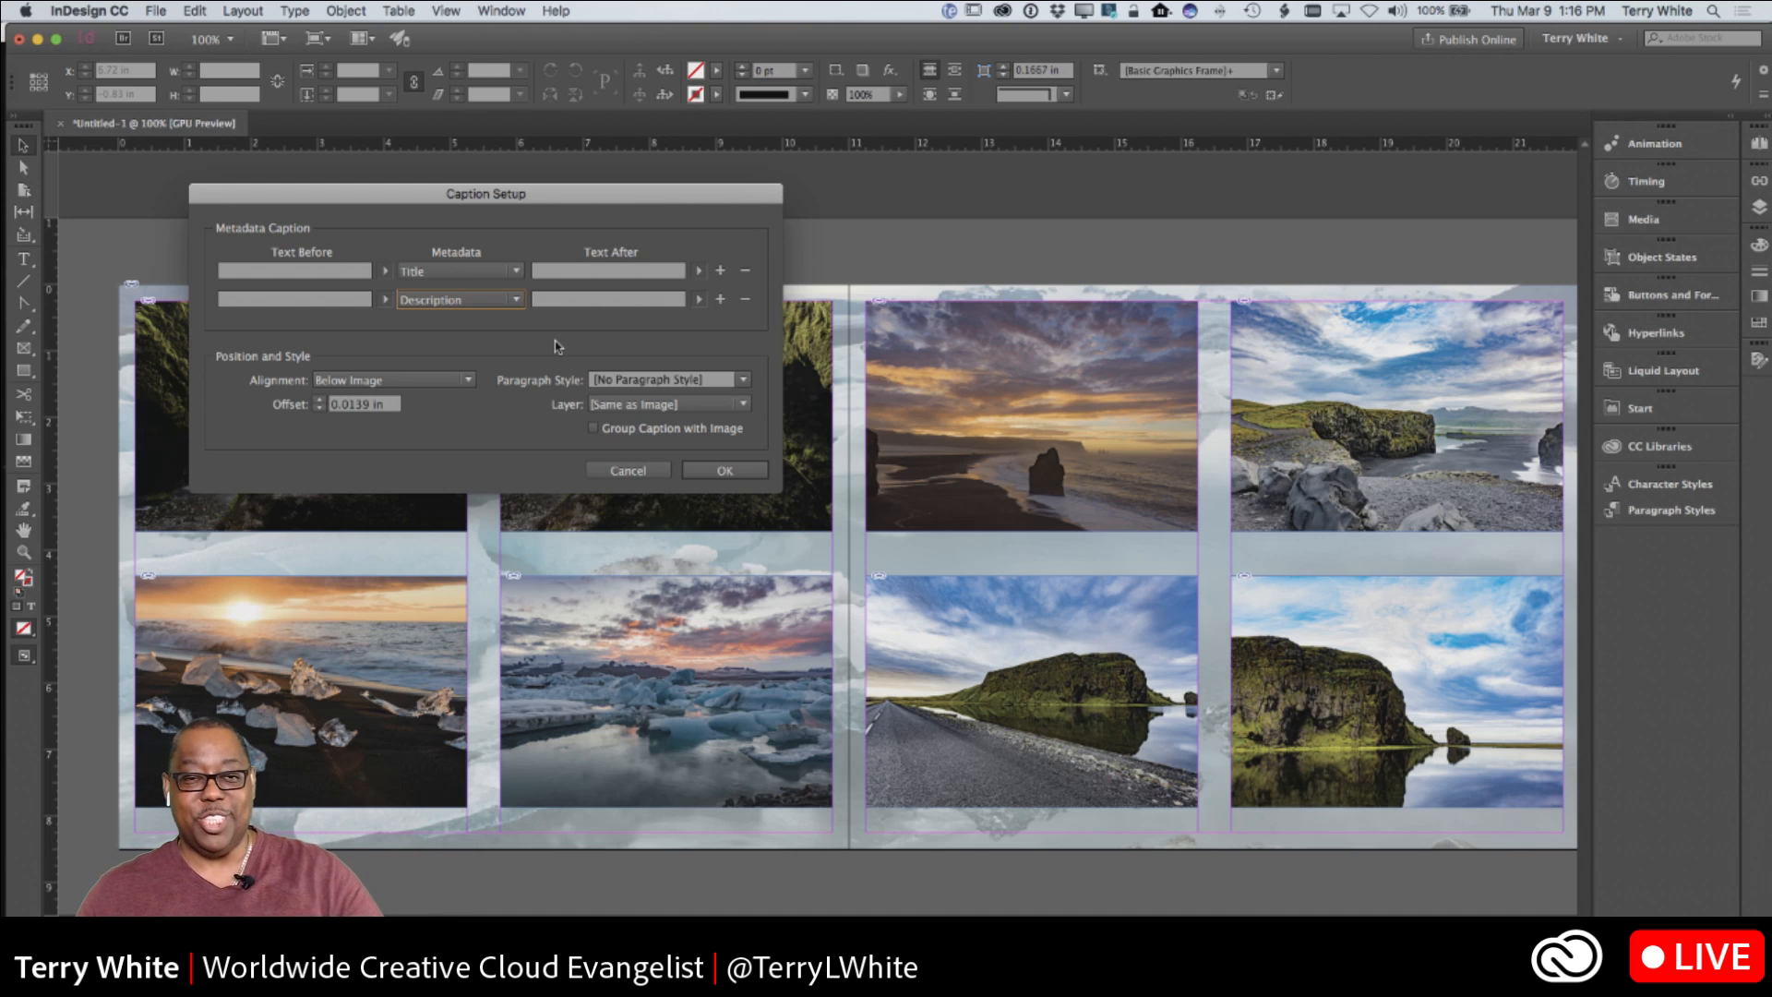
click(744, 300)
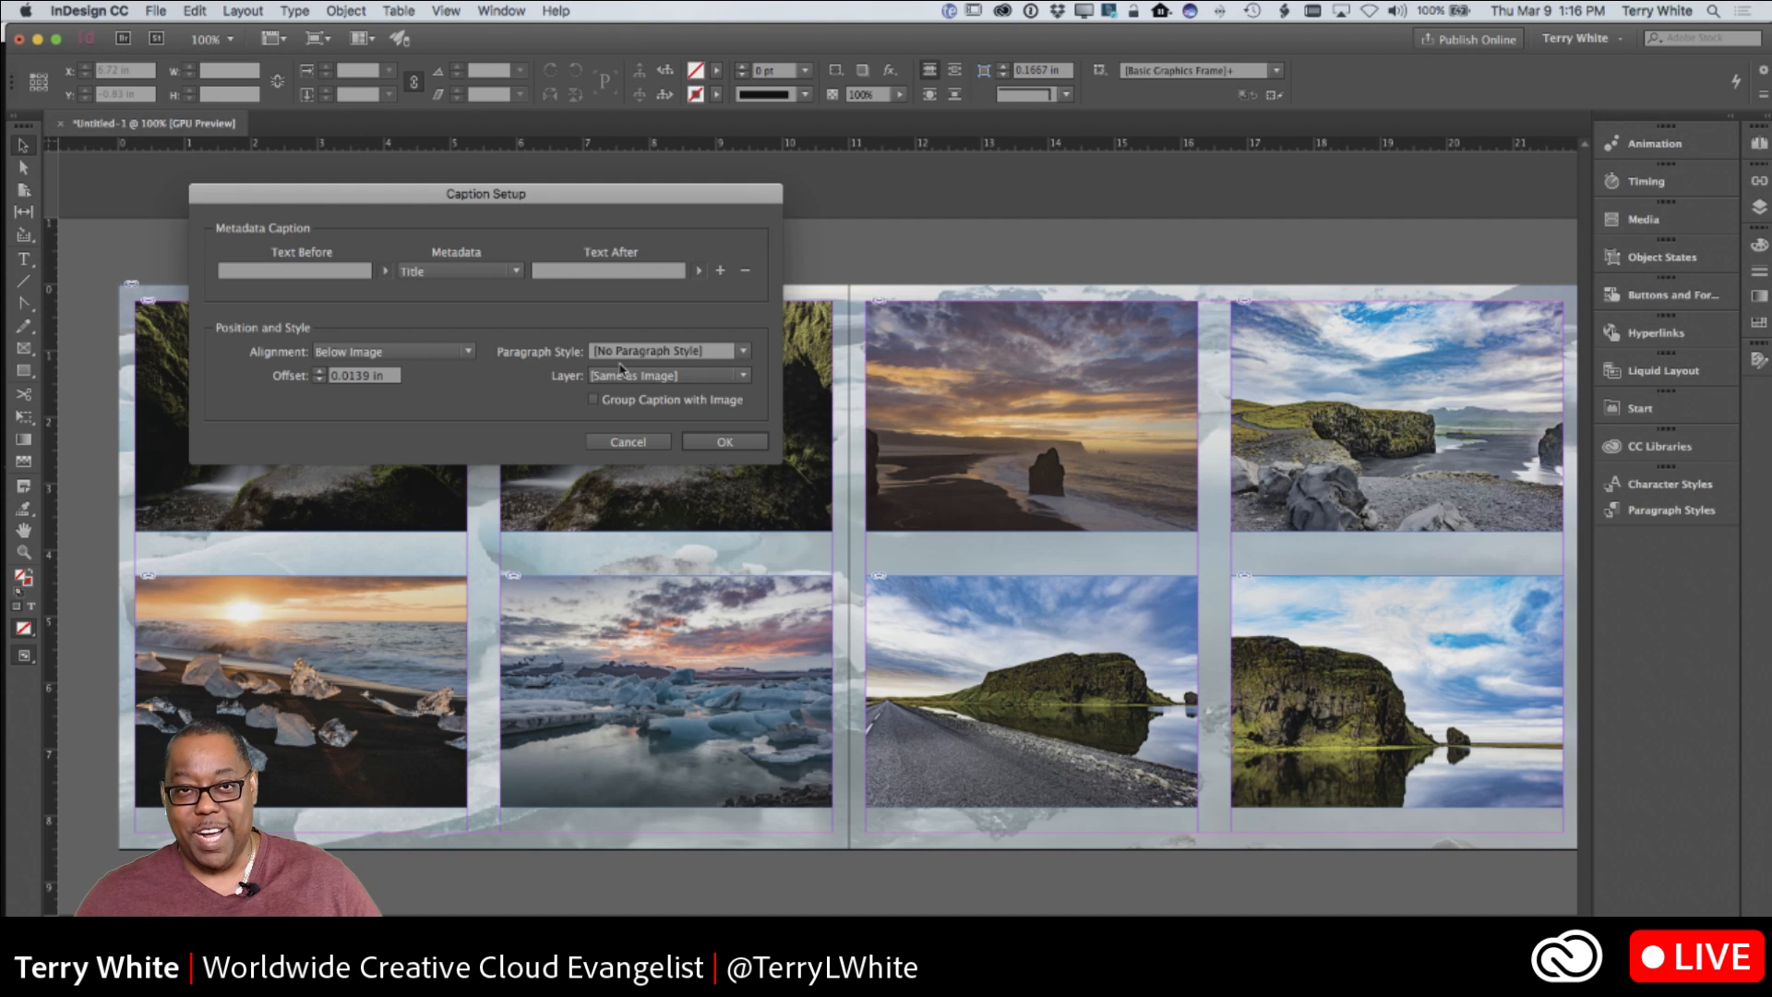
Try to choose the caption paragraph style, and reopen InDesign from its problem report
click(742, 355)
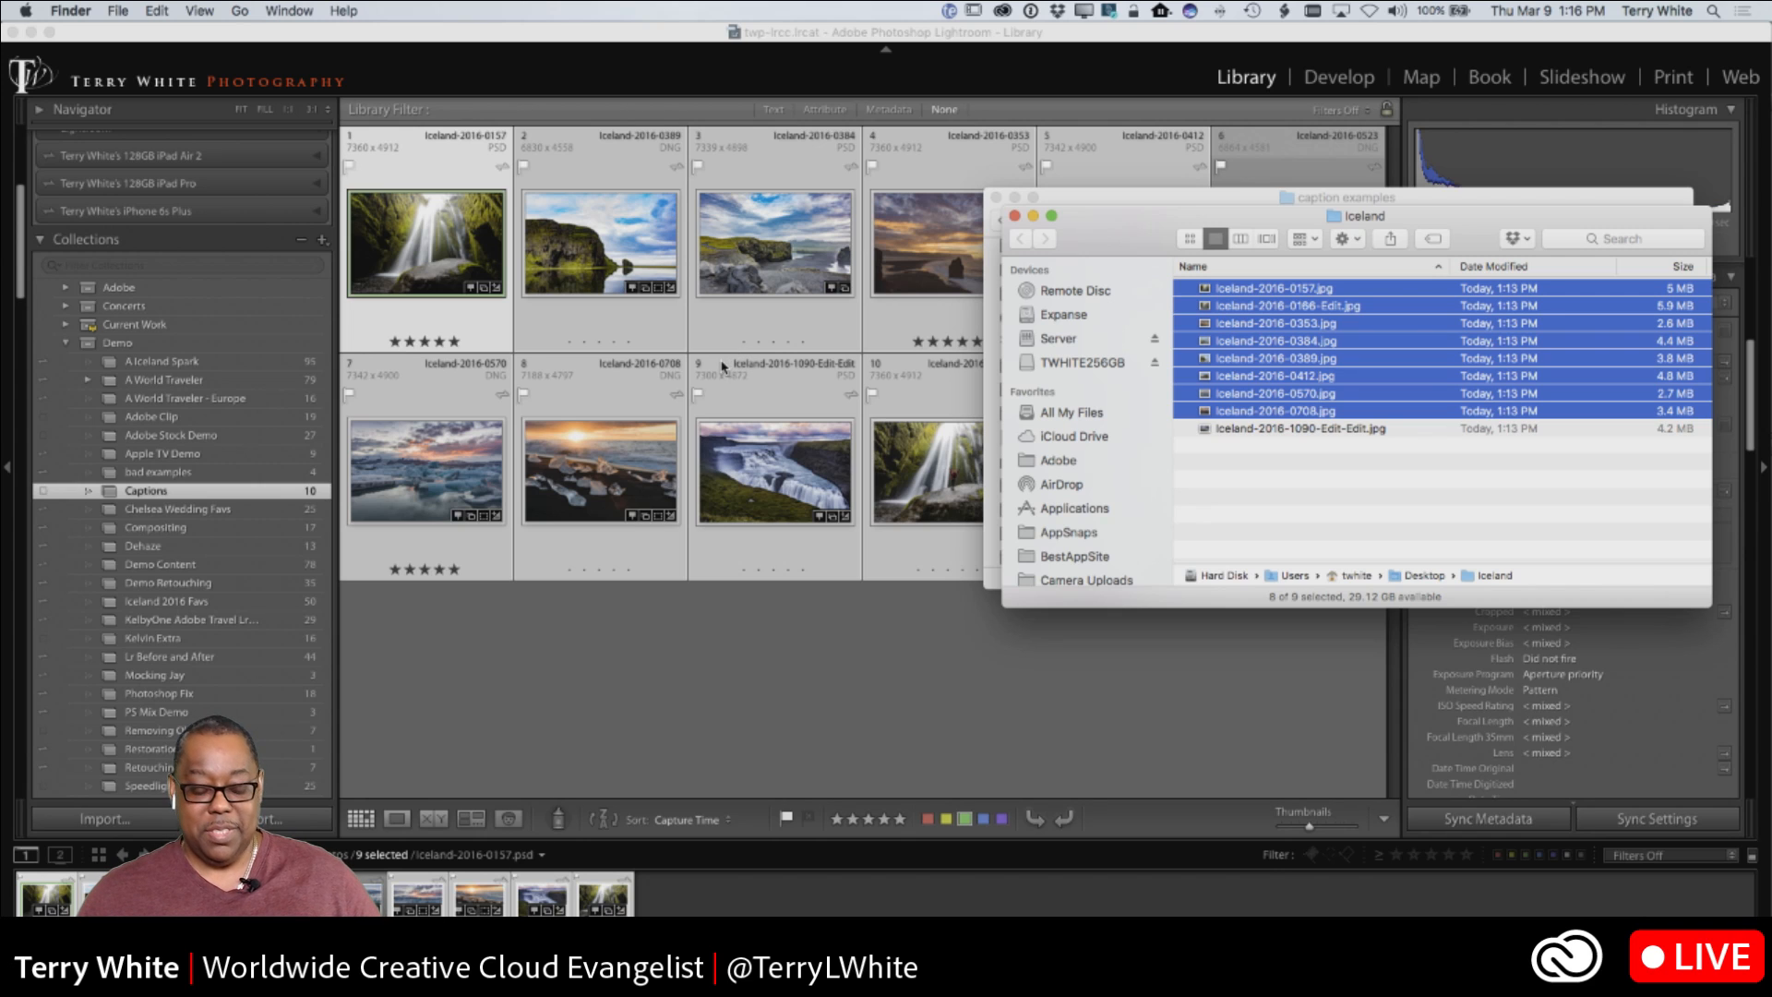
click(721, 366)
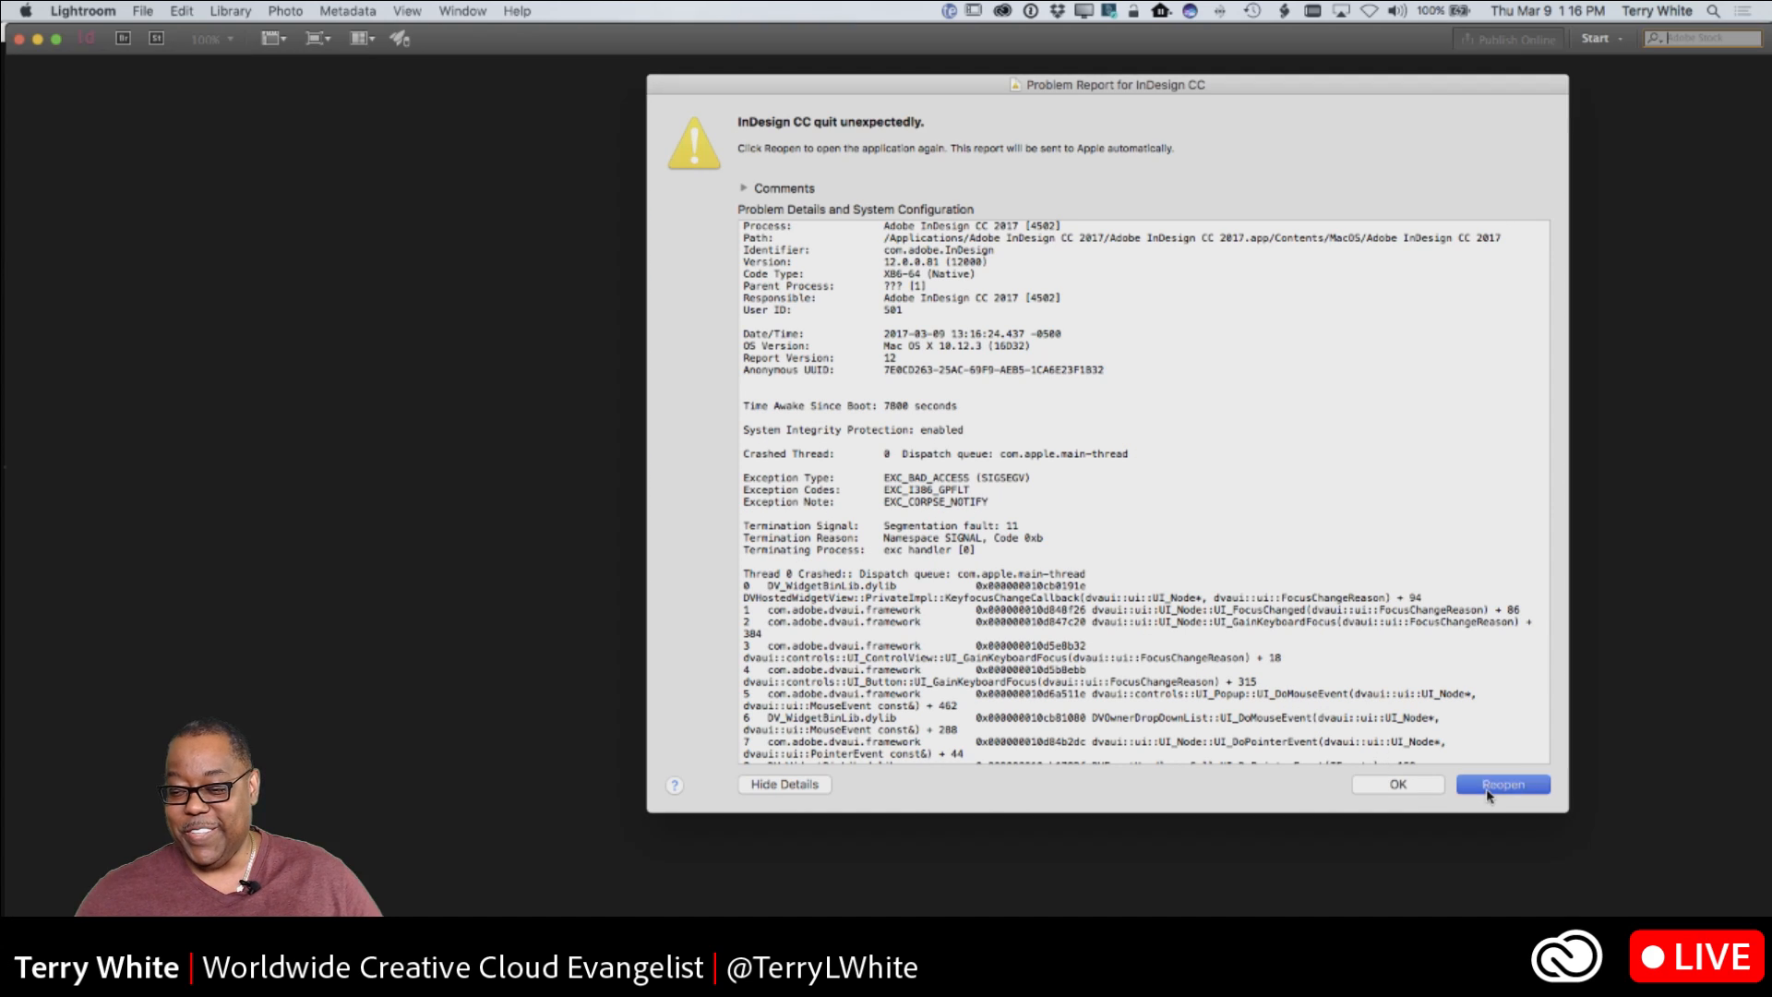
click(1481, 786)
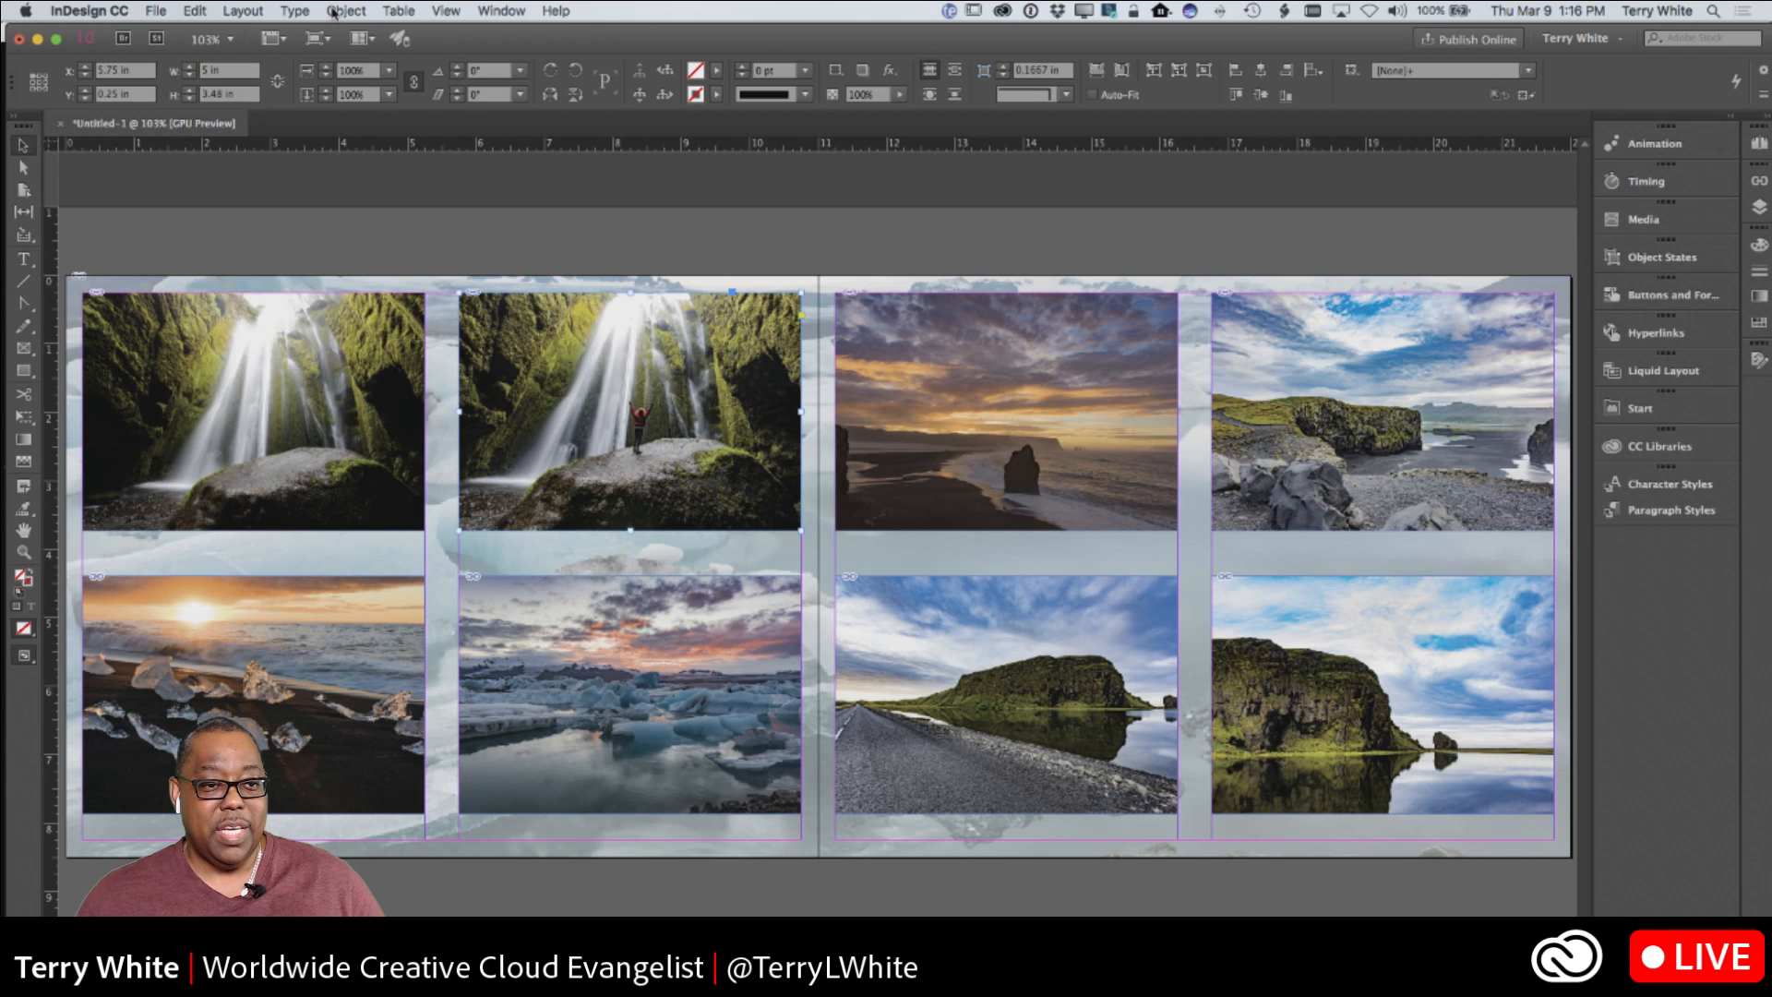
Save the recovered document to the Desktop as captions.indd in InDesign CC 2017 document format
click(338, 11)
click(340, 11)
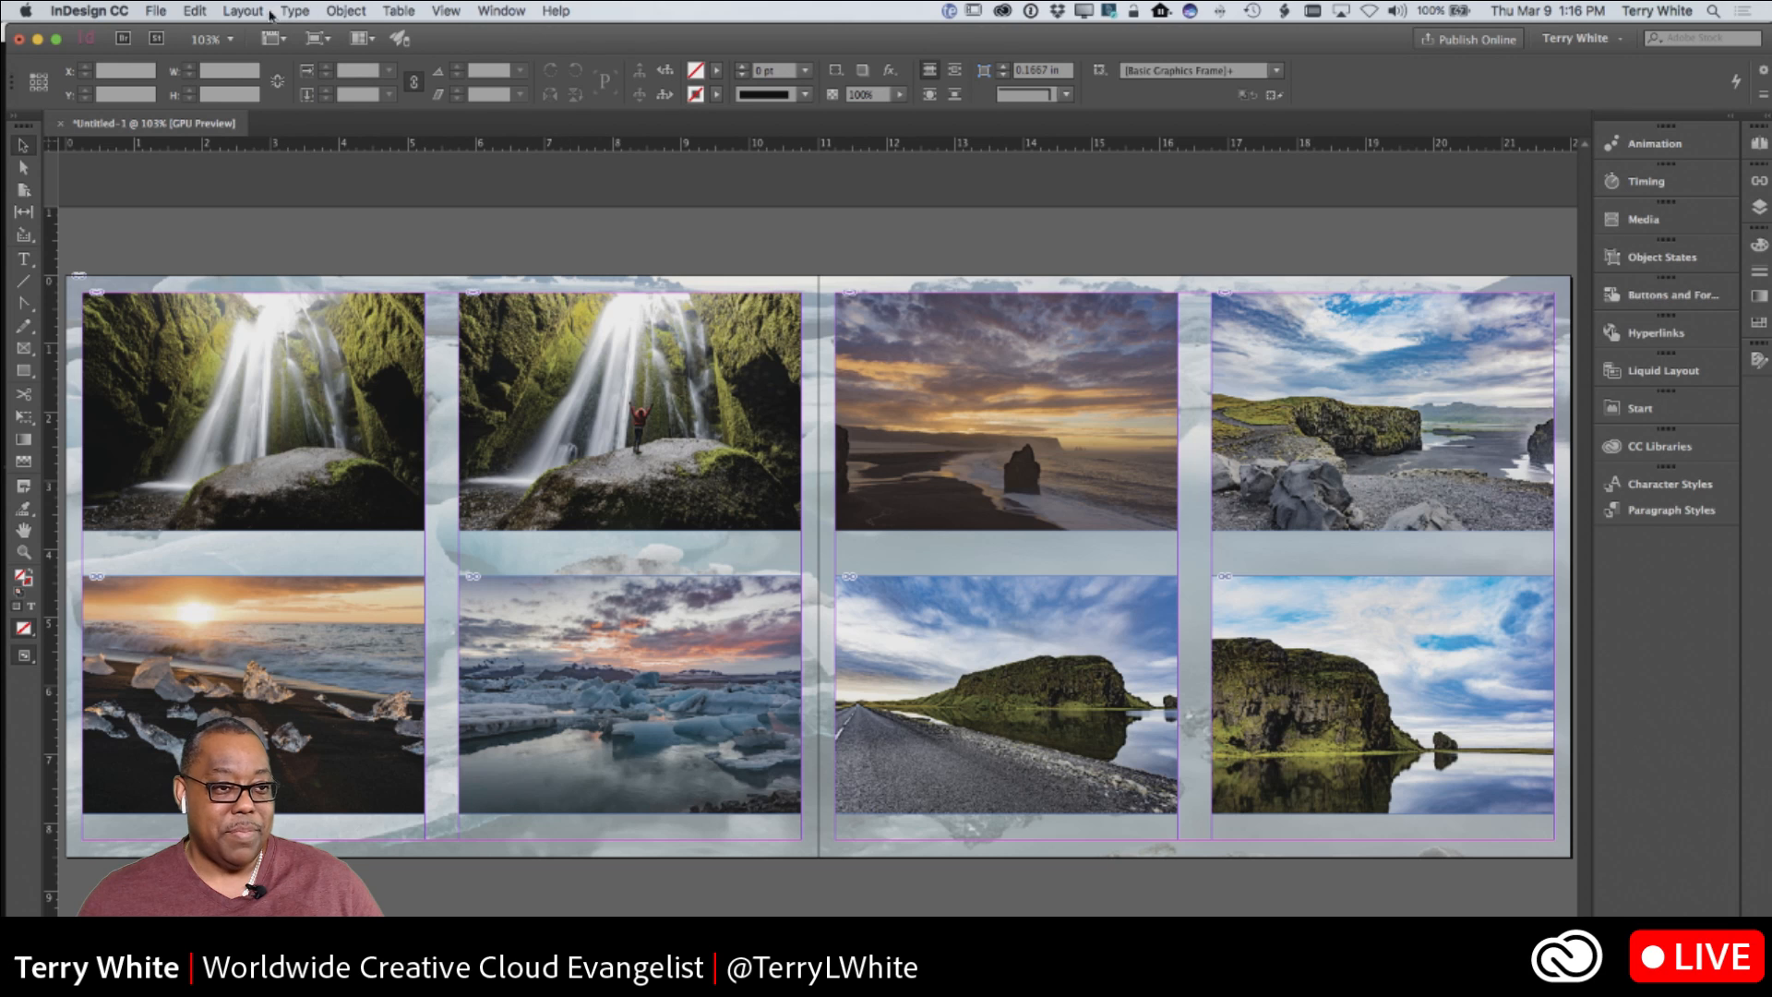
click(154, 13)
click(191, 150)
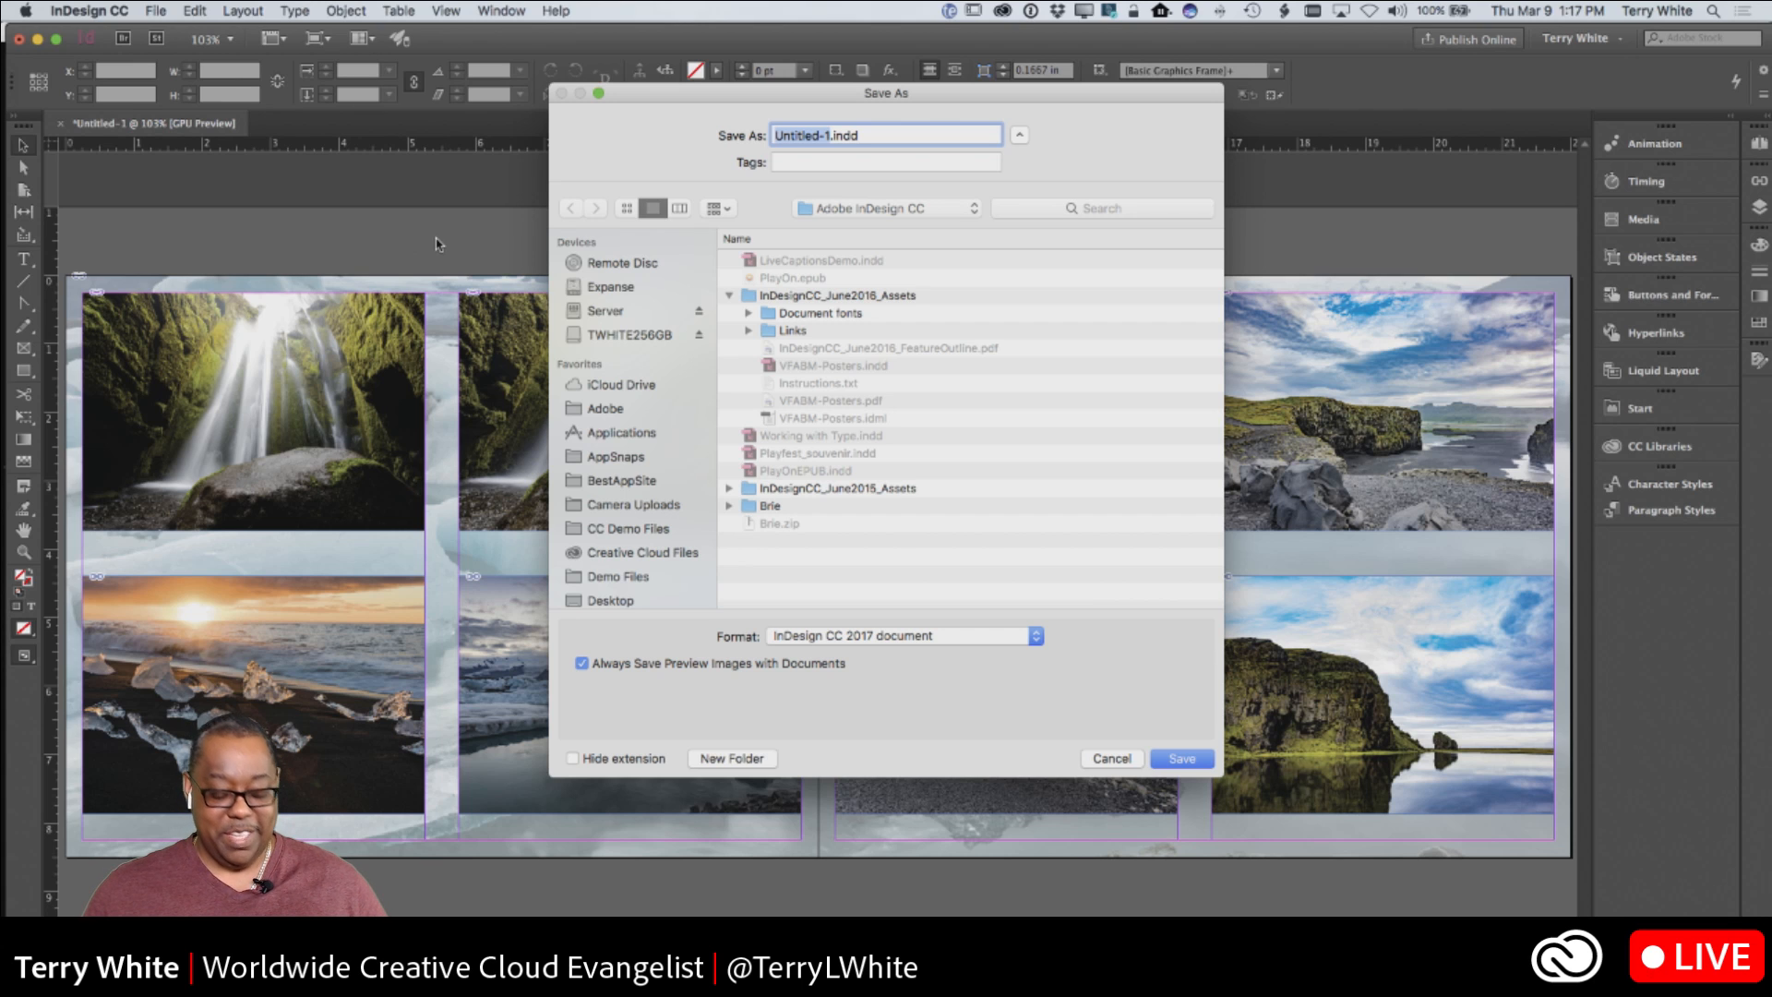
key(super+shift+d)
text(captions)
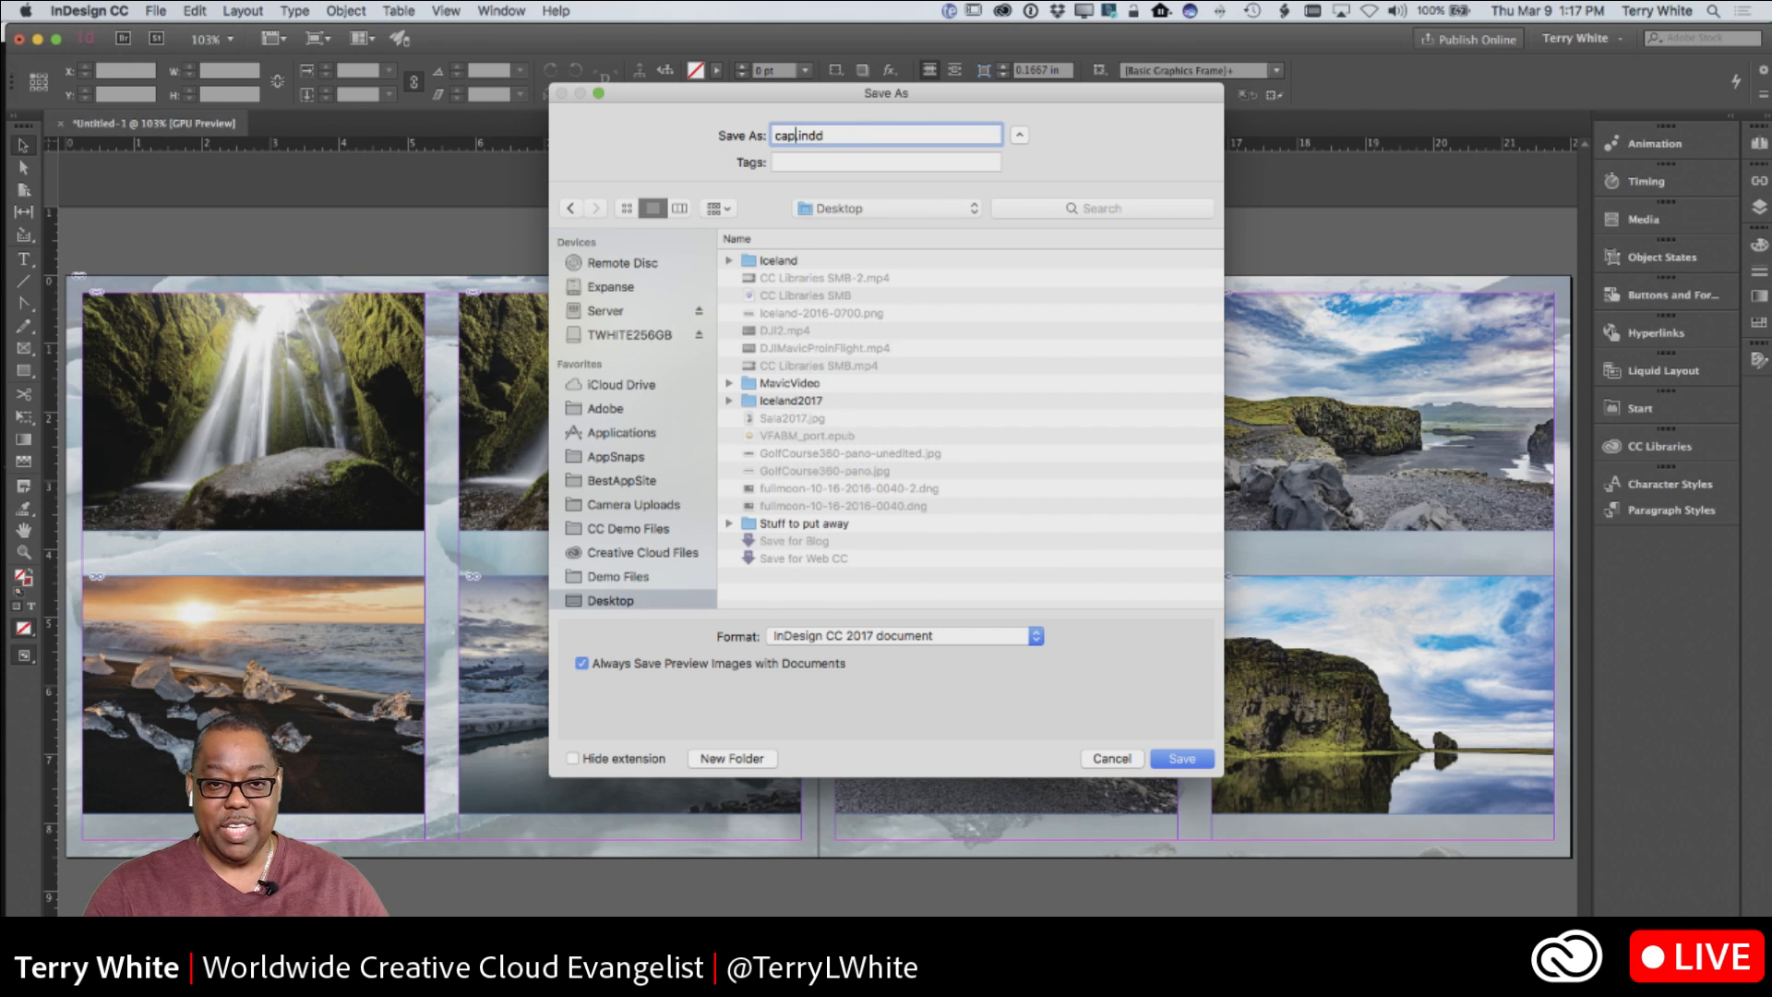
key(Return)
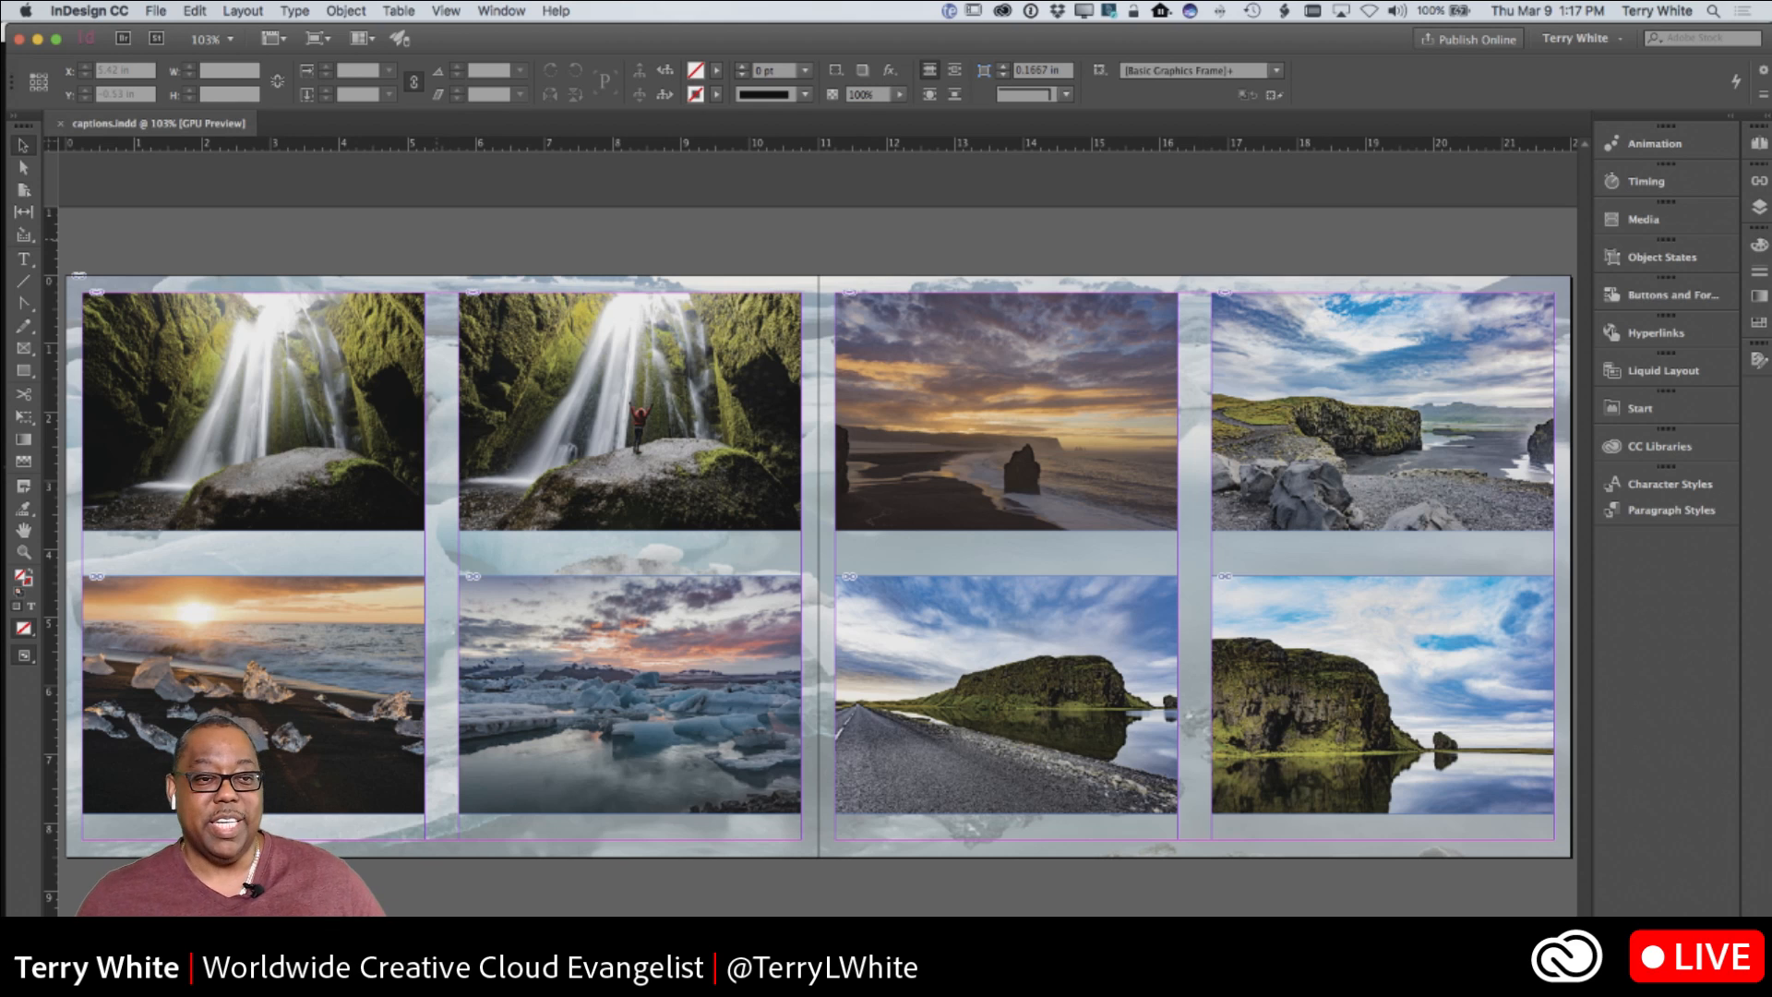
Open Caption Setup and set the metadata of the caption line to Title
click(335, 11)
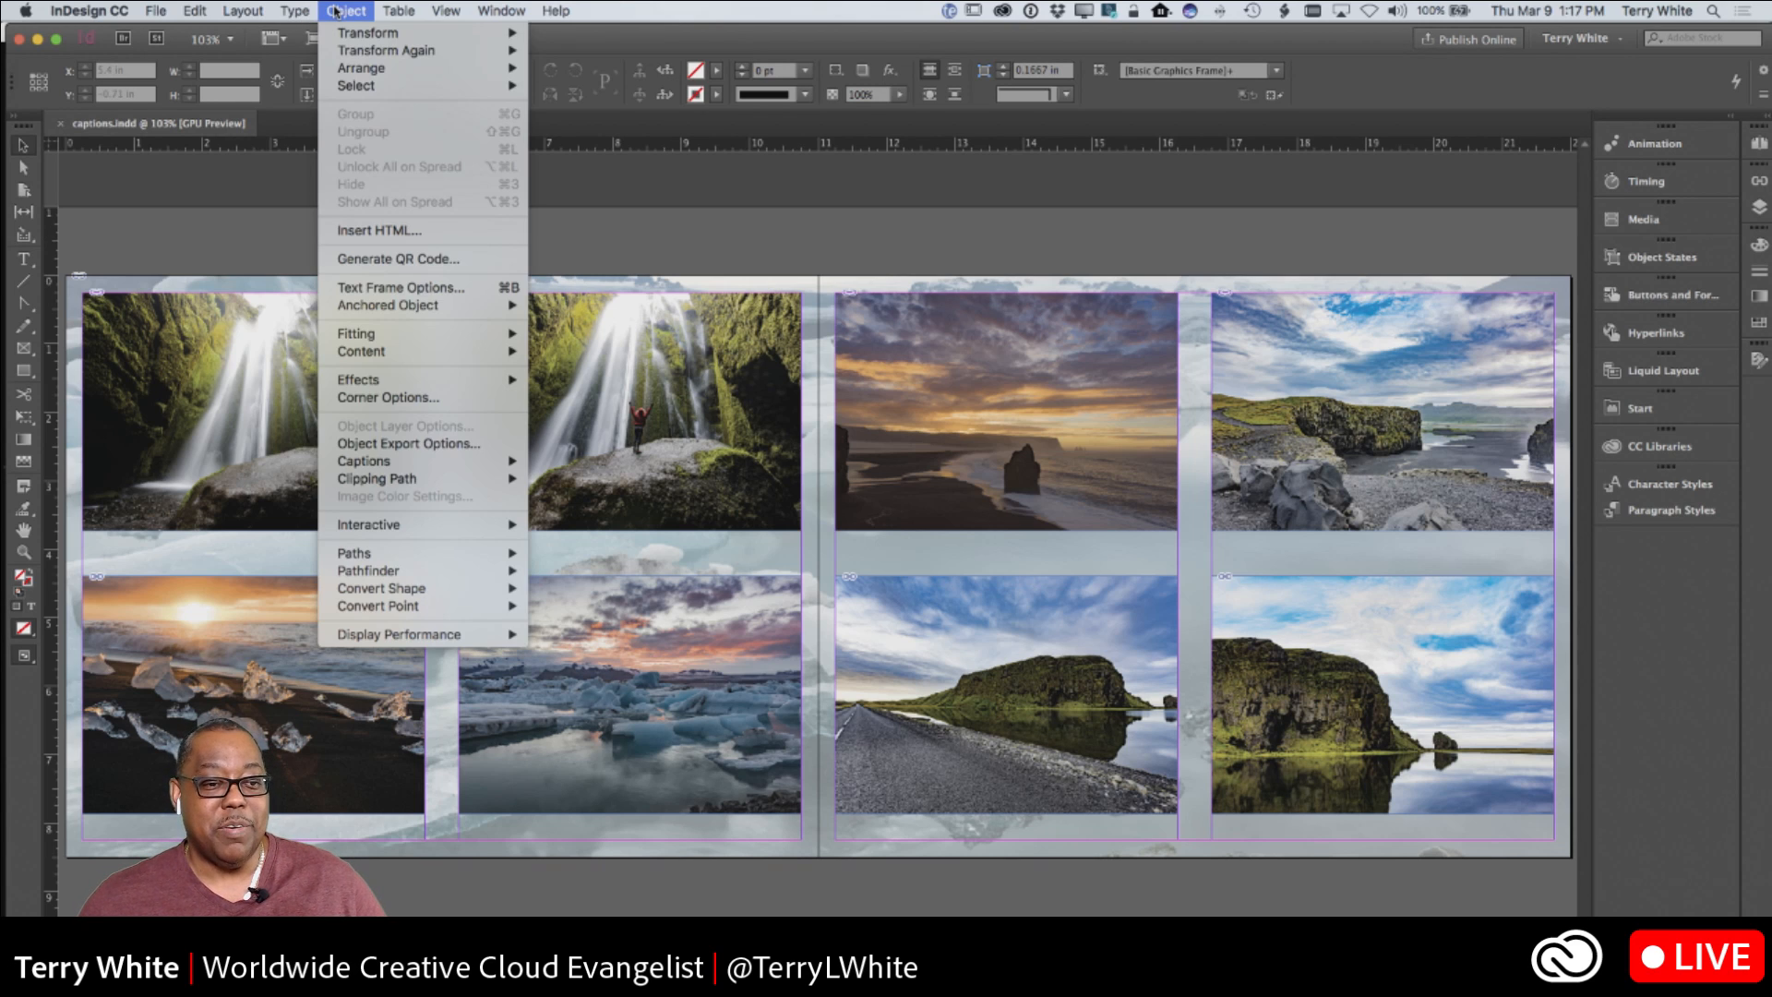
mouse_move(373, 465)
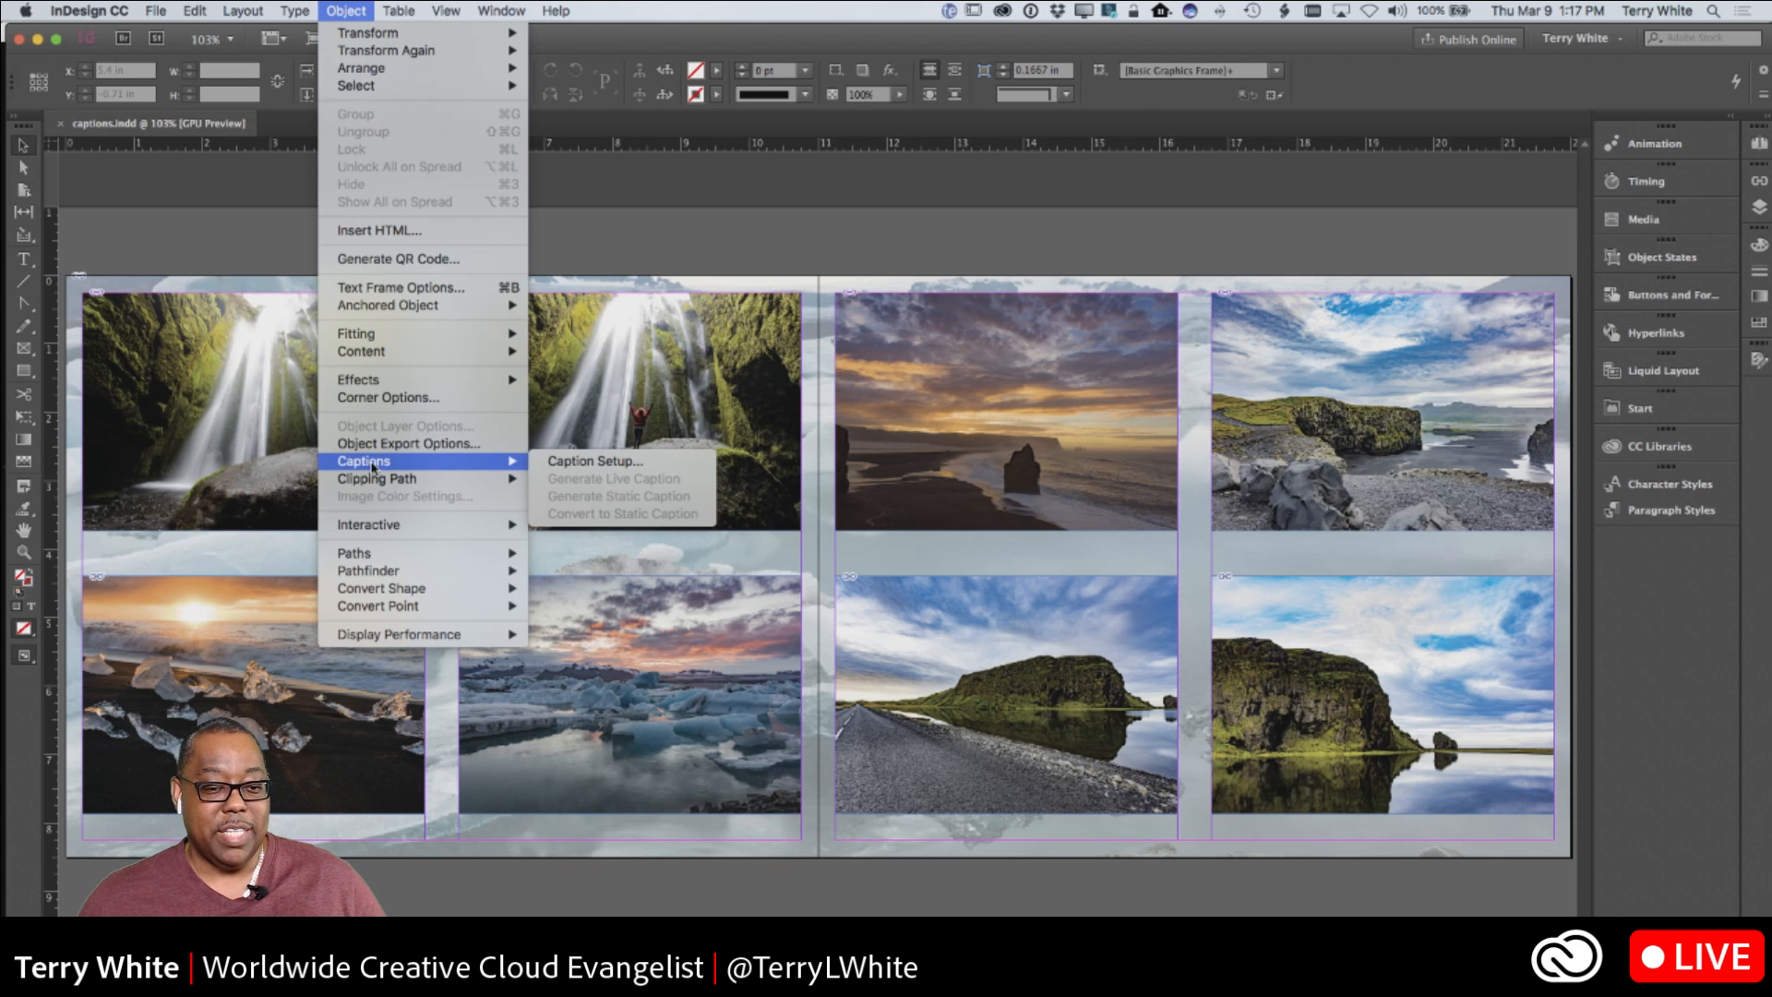
click(609, 461)
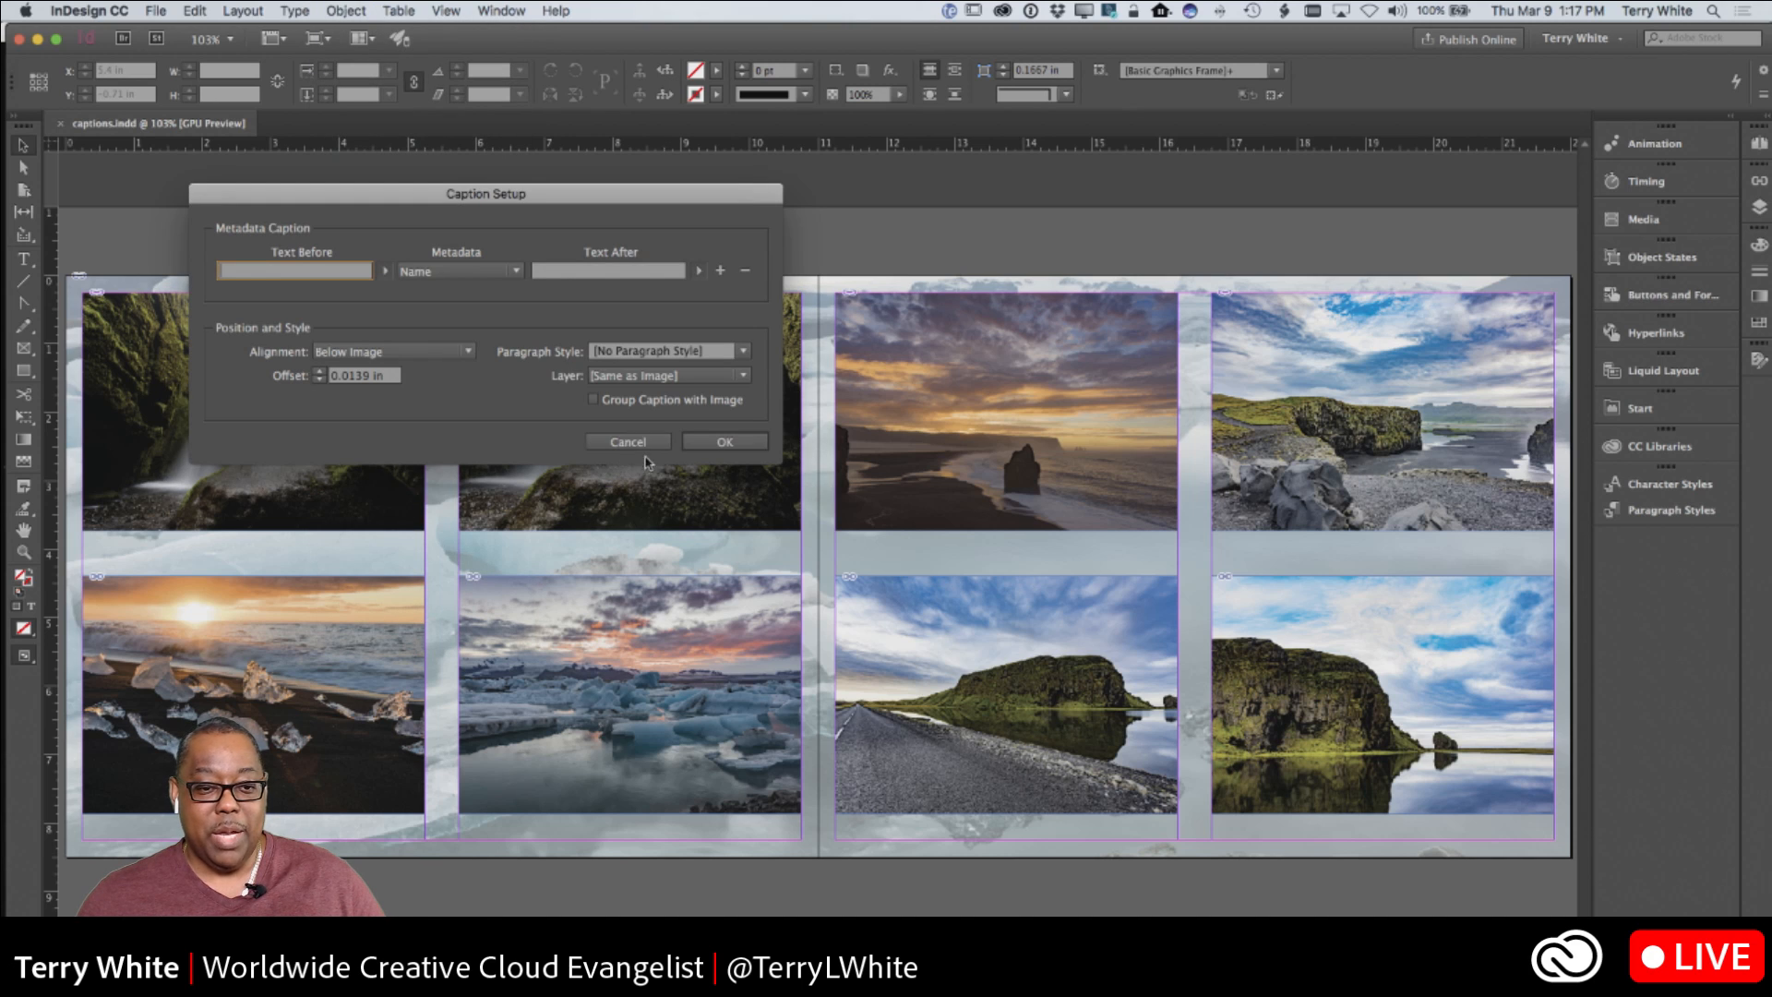
click(445, 274)
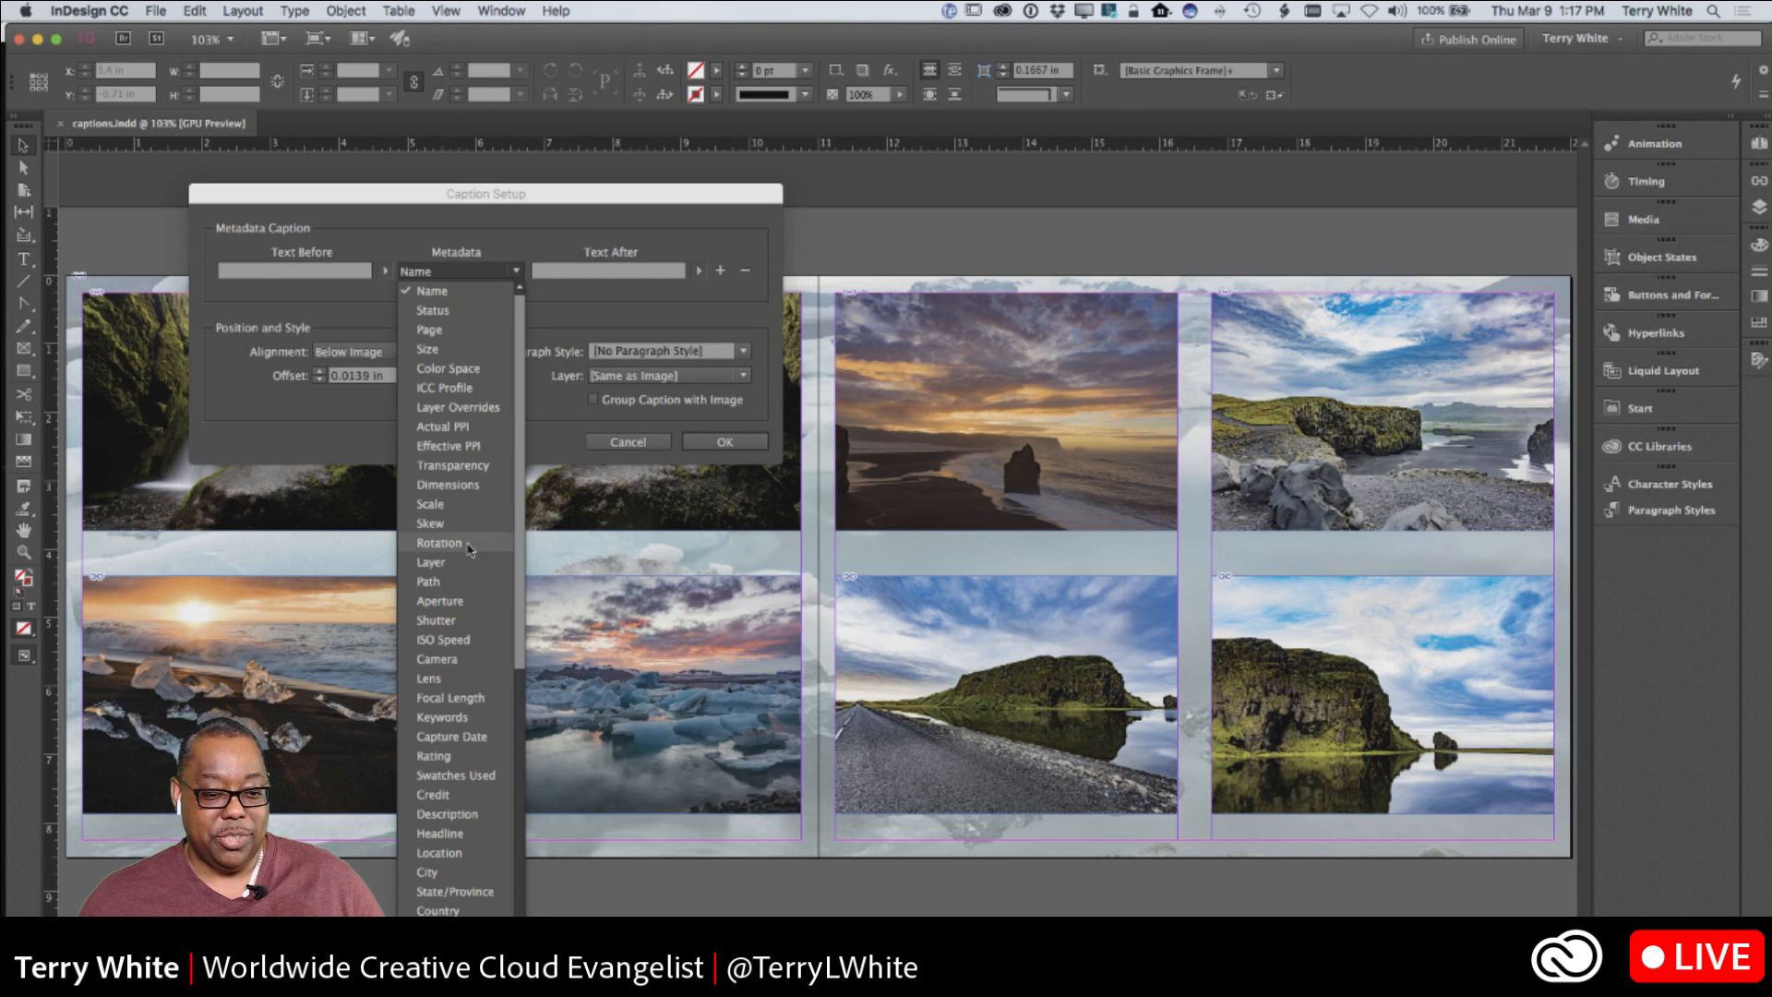
scroll(475, 655, down, 5)
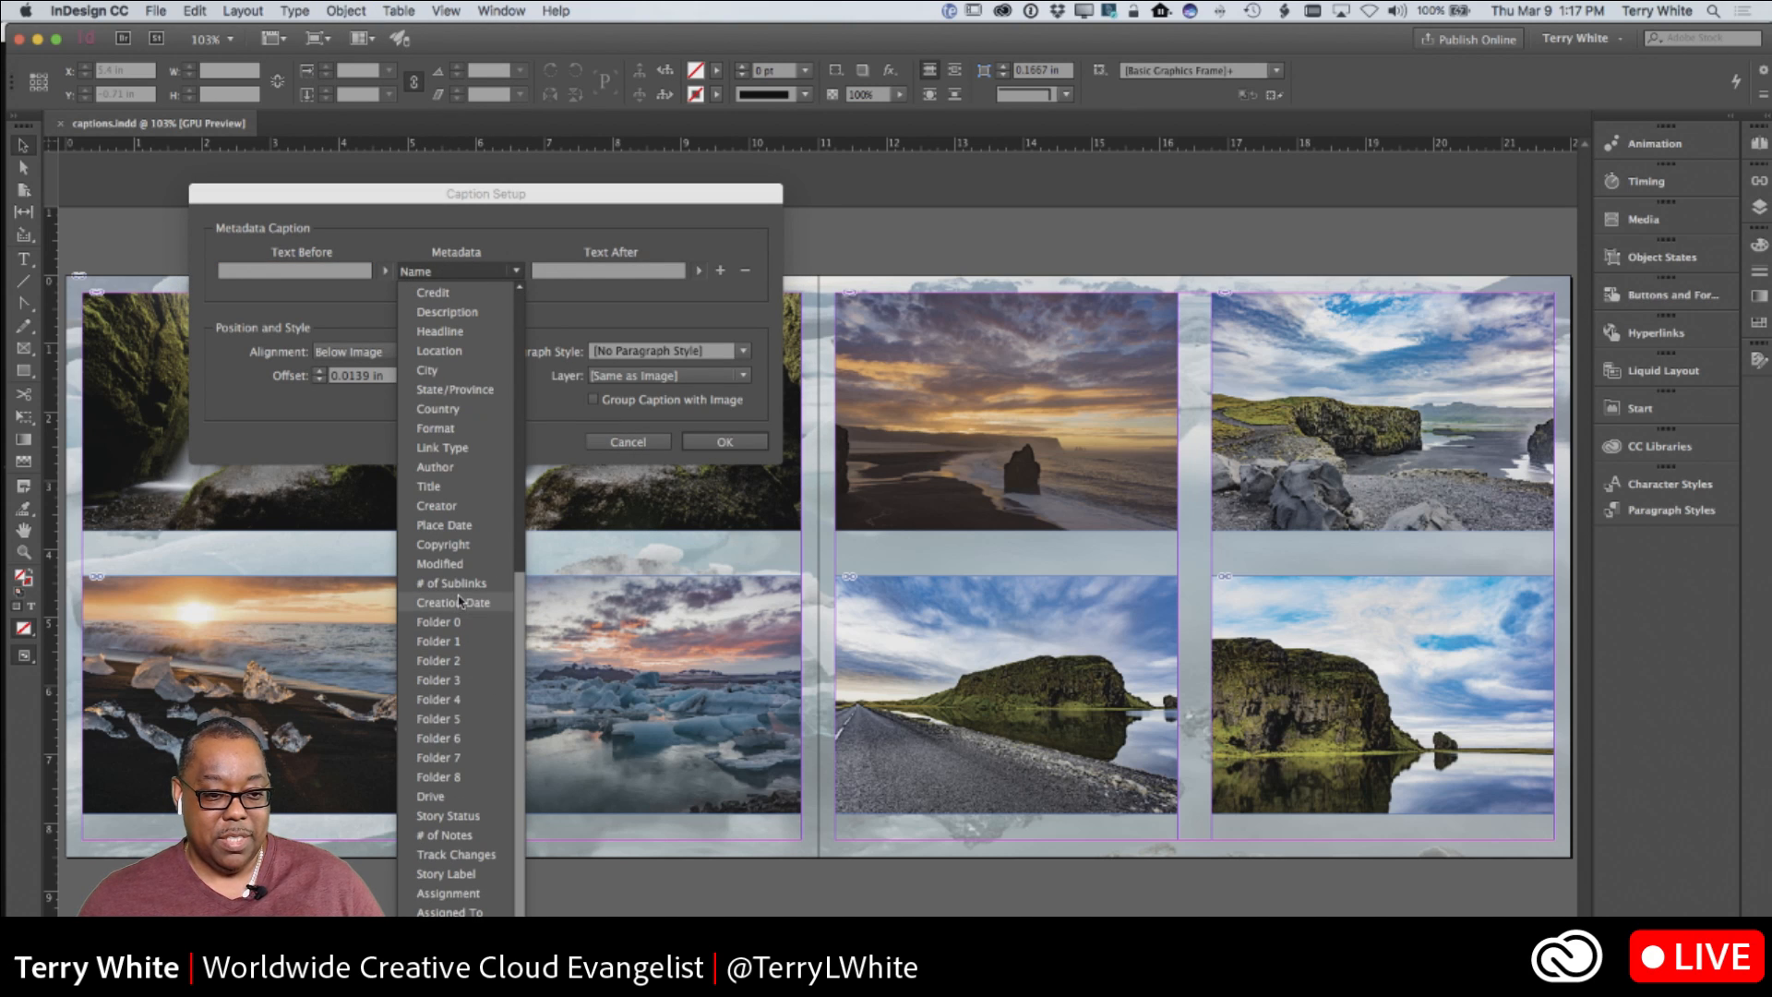
click(429, 486)
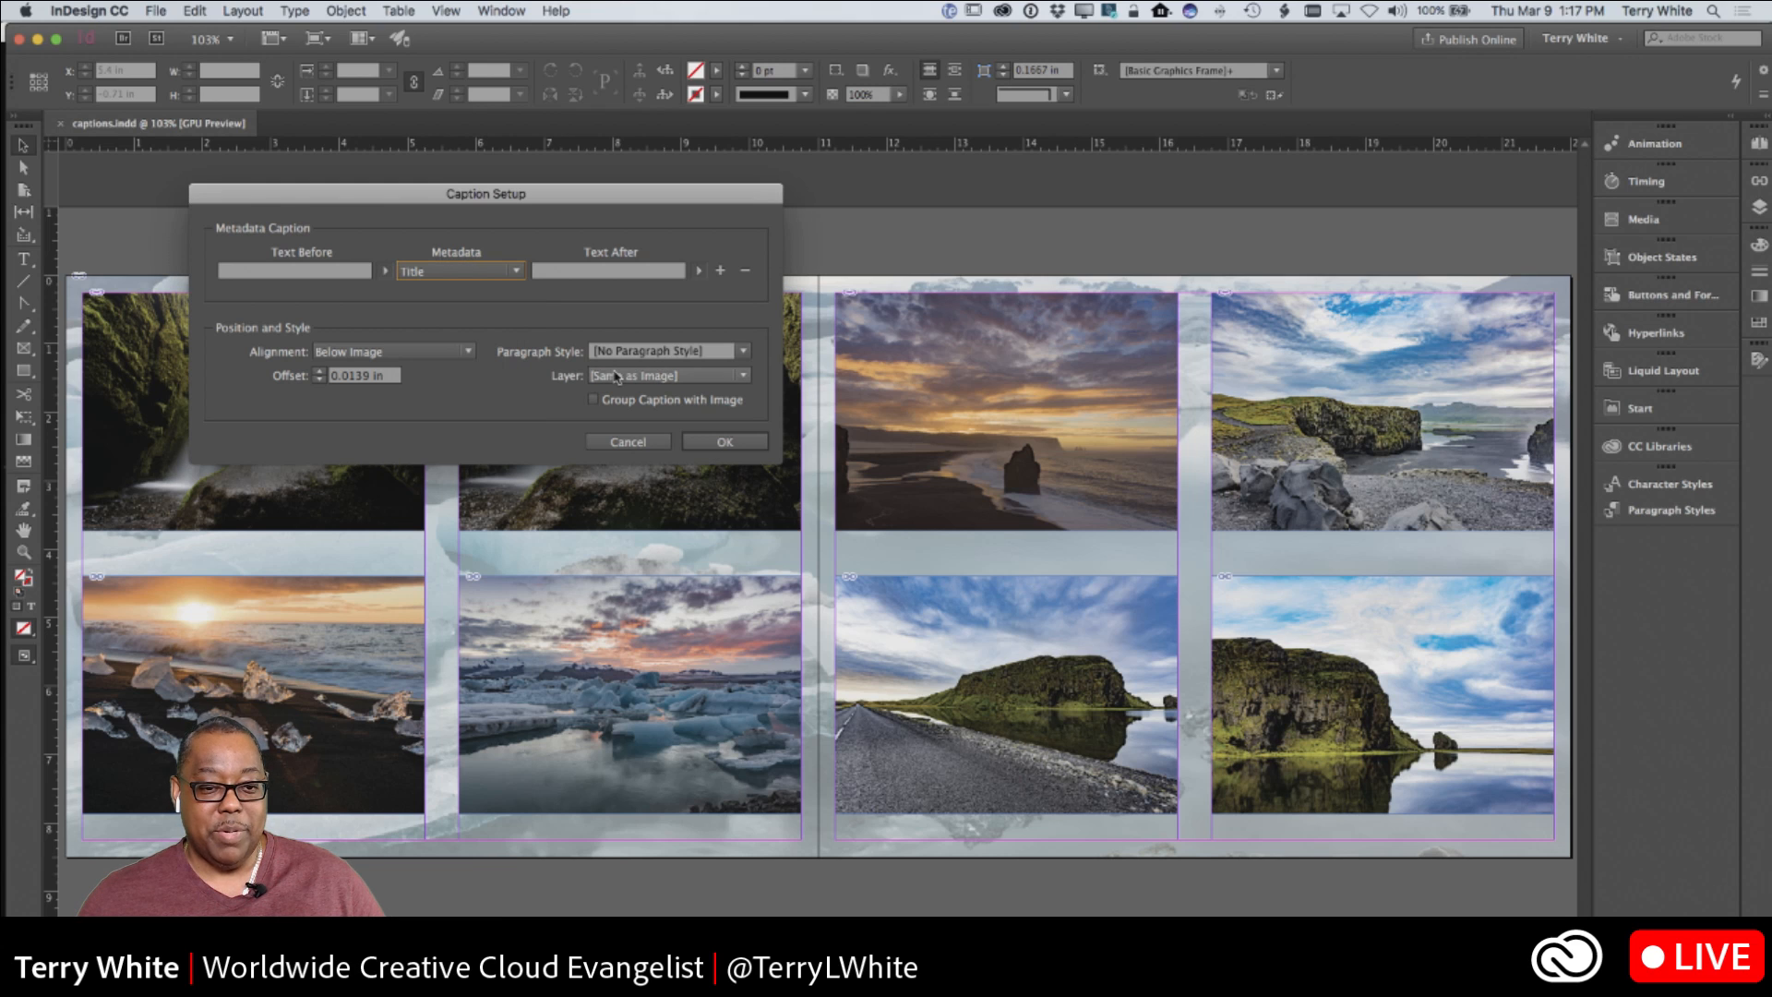
Give the captions the Captions paragraph style, enable Group Caption with Image, and accept the setup
click(743, 350)
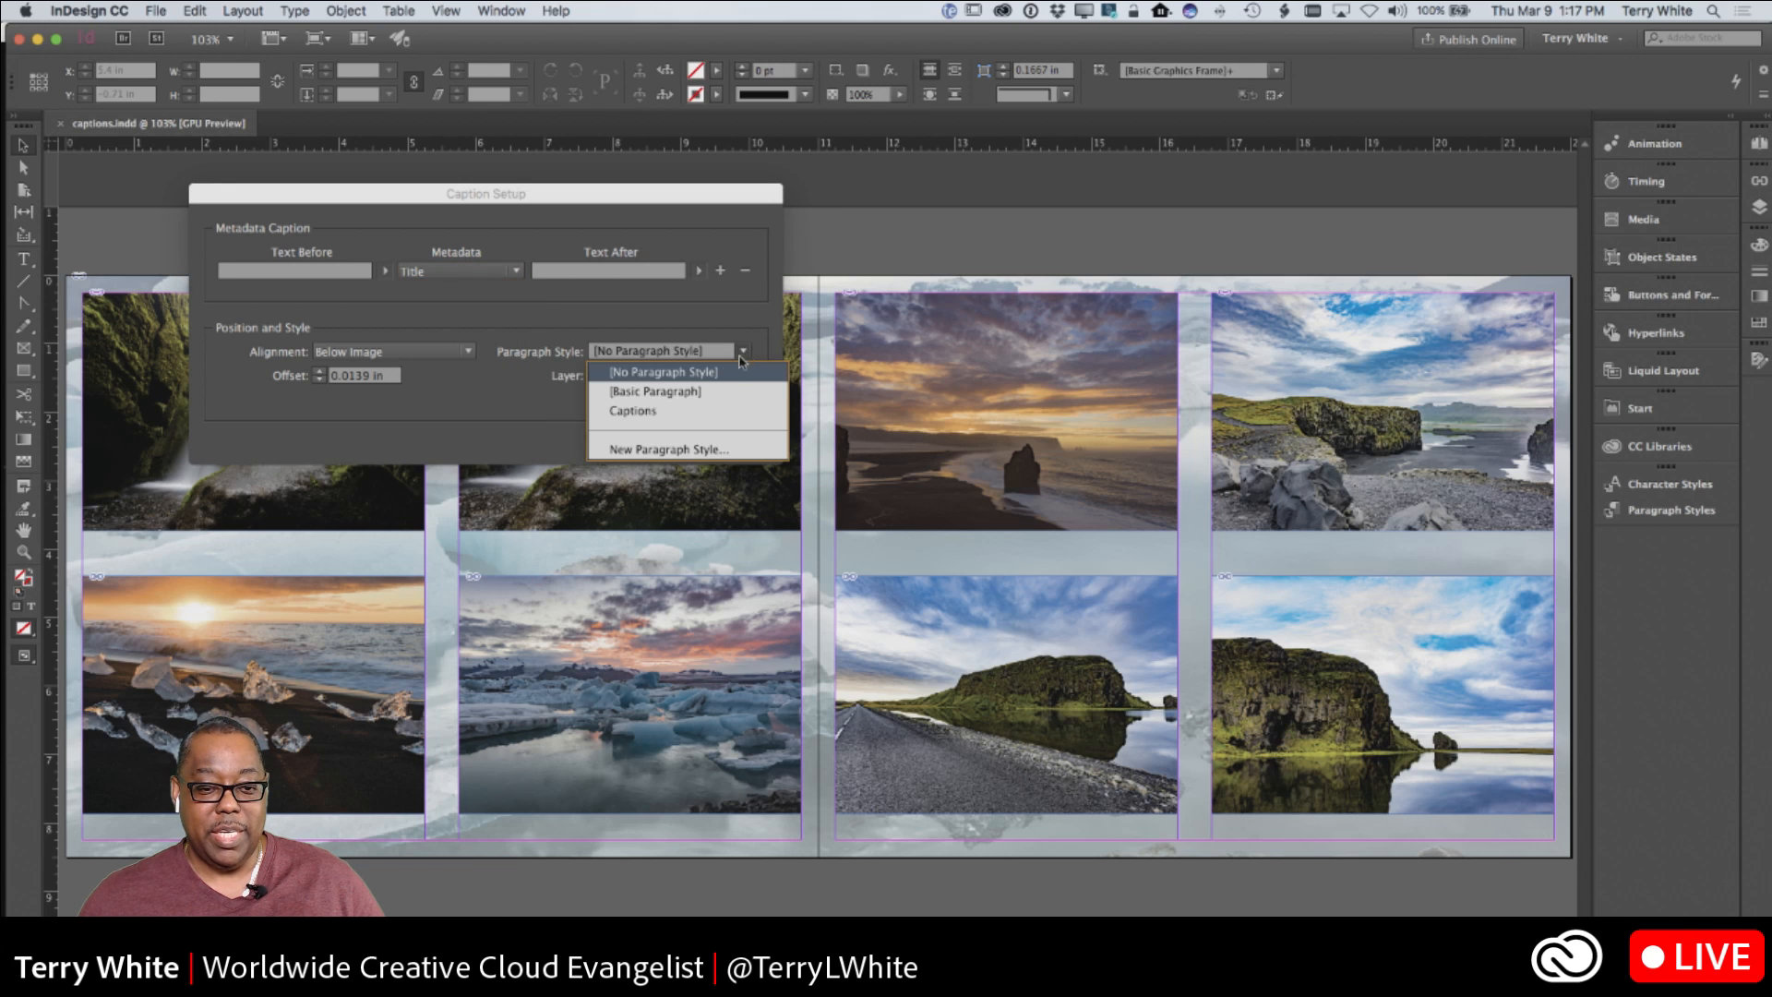
click(659, 412)
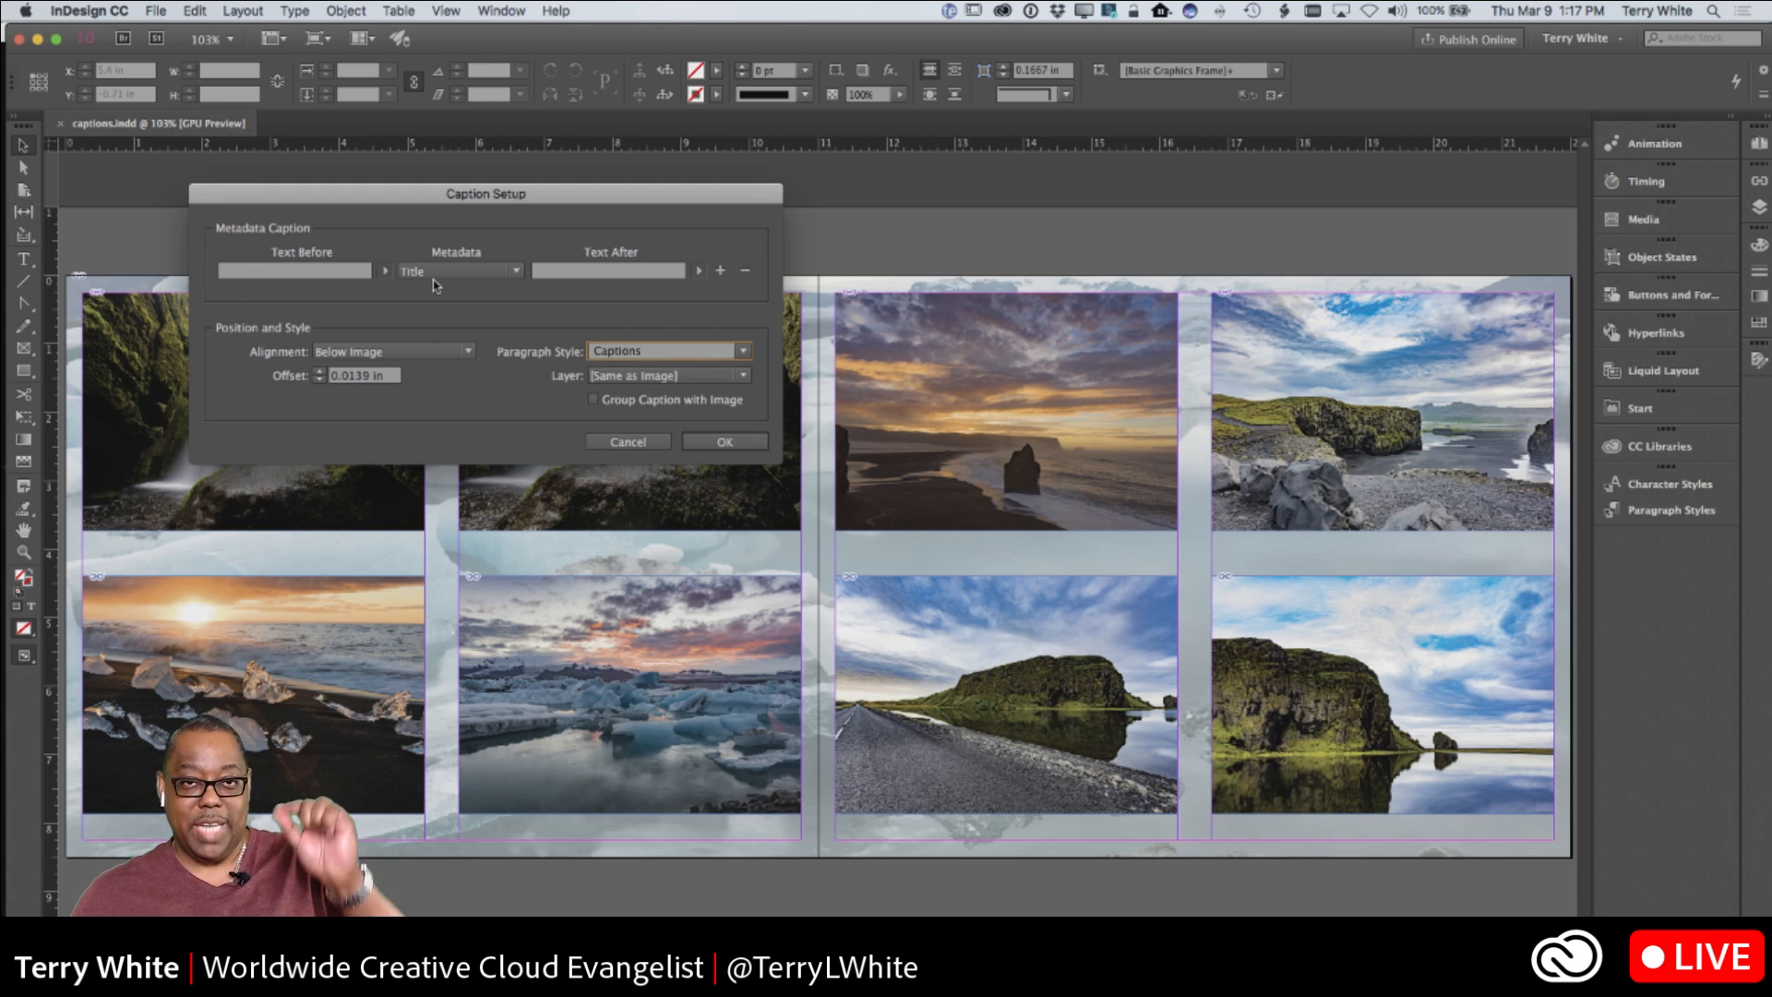
click(639, 402)
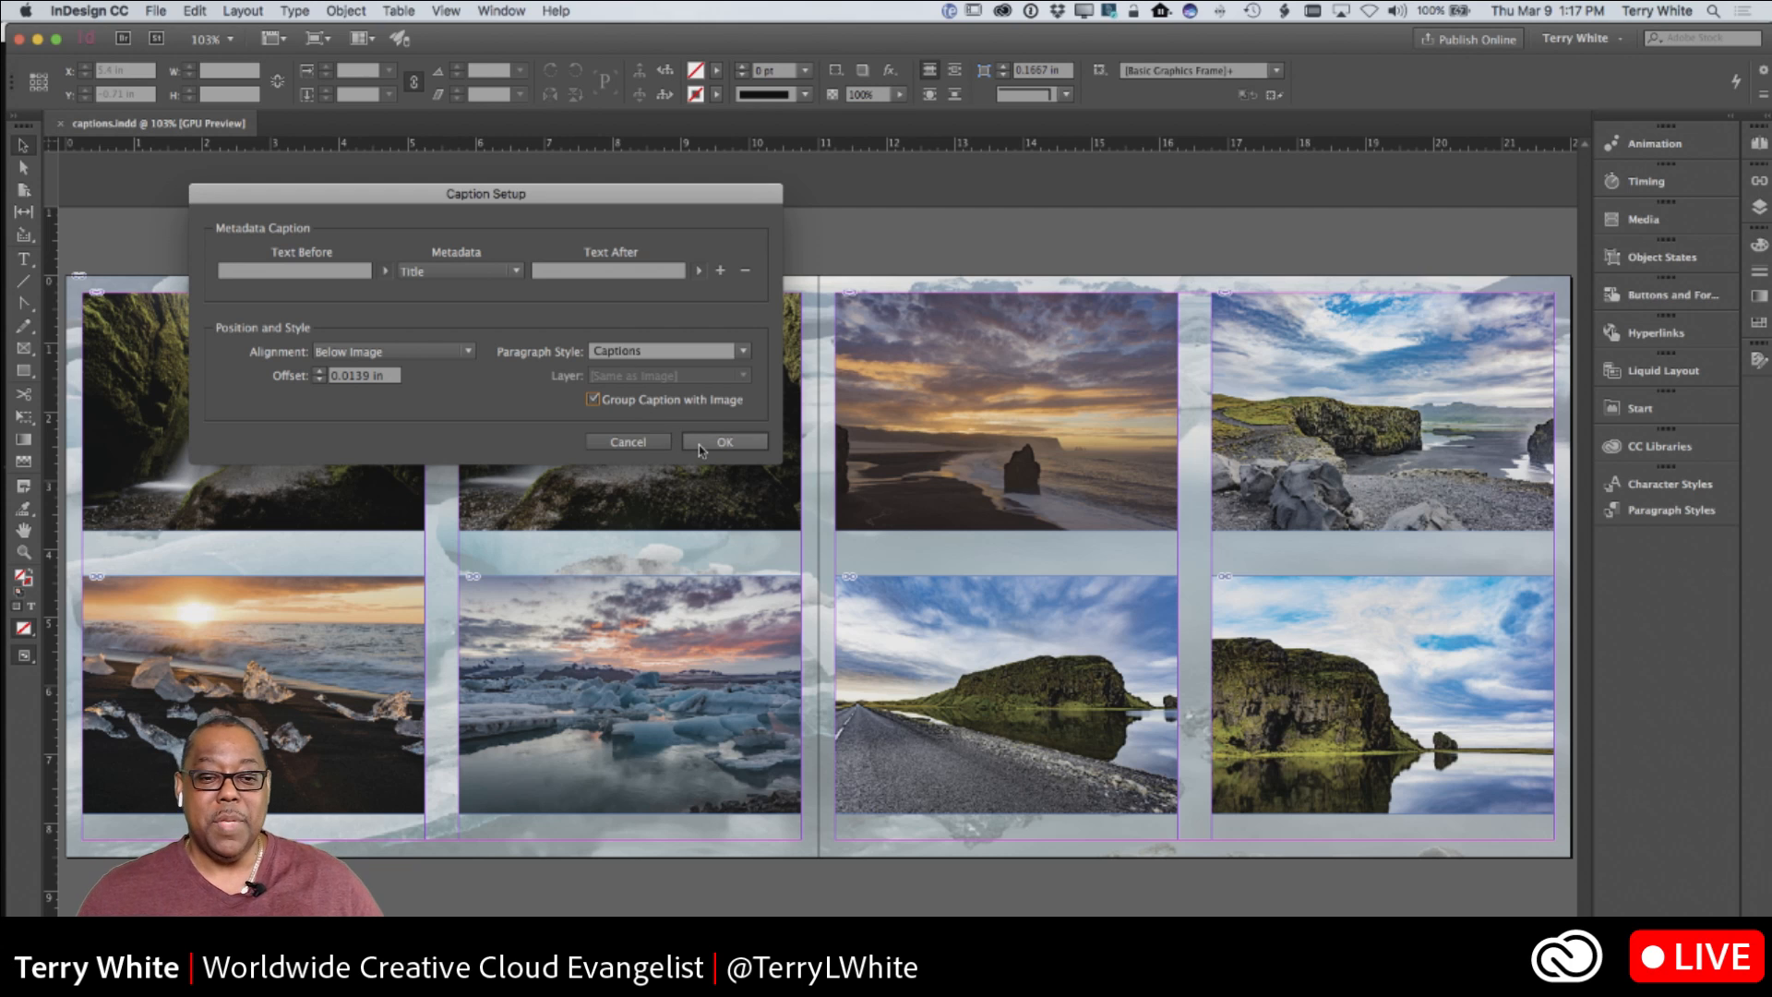
click(701, 443)
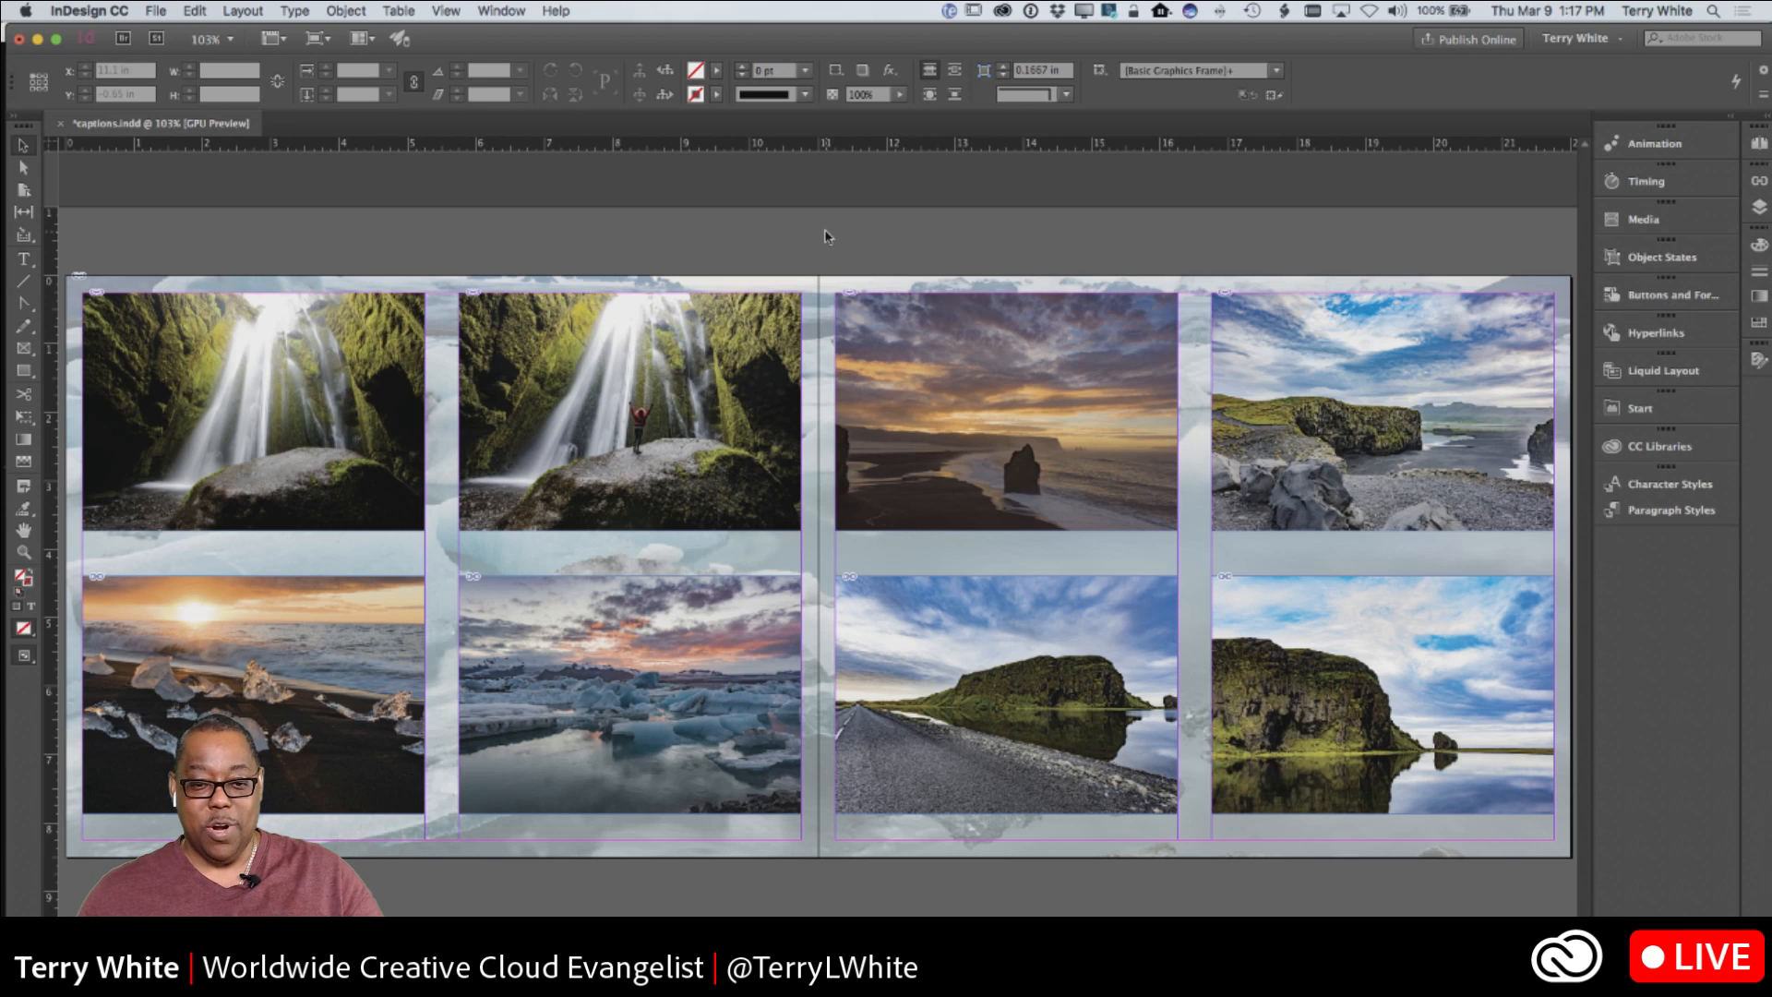
Select all eight photo frames on the spread and generate live captions for them
click(966, 755)
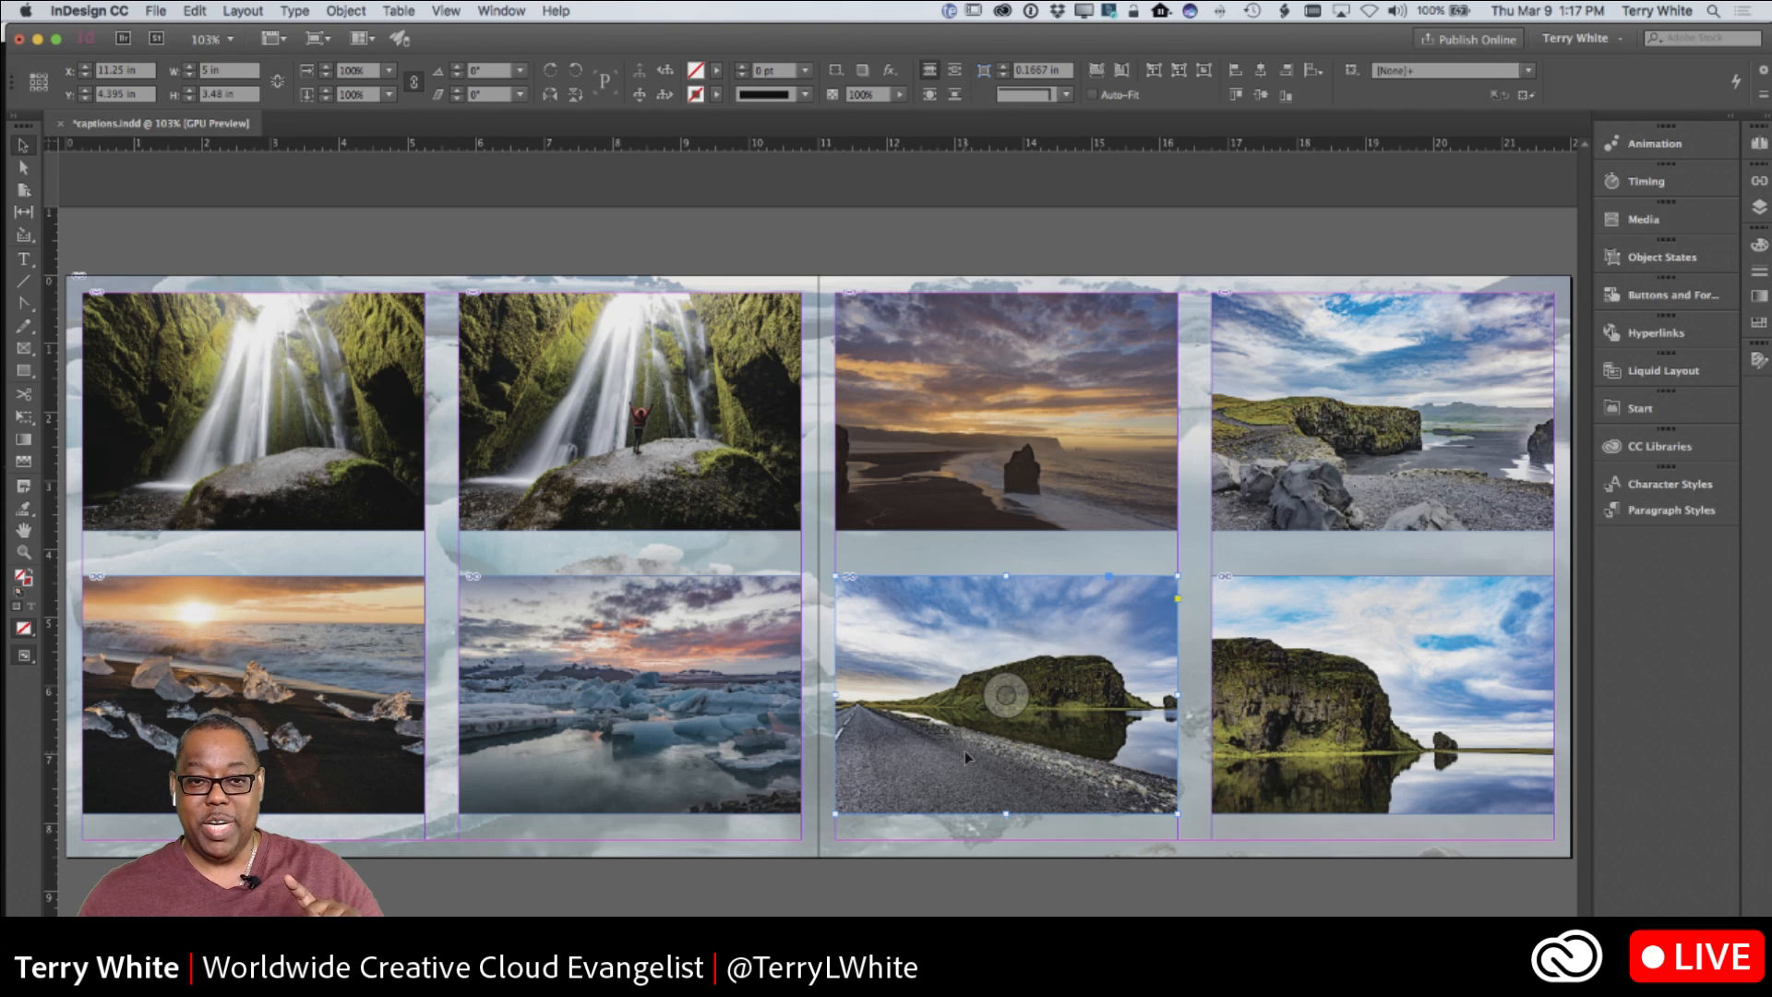
click(817, 261)
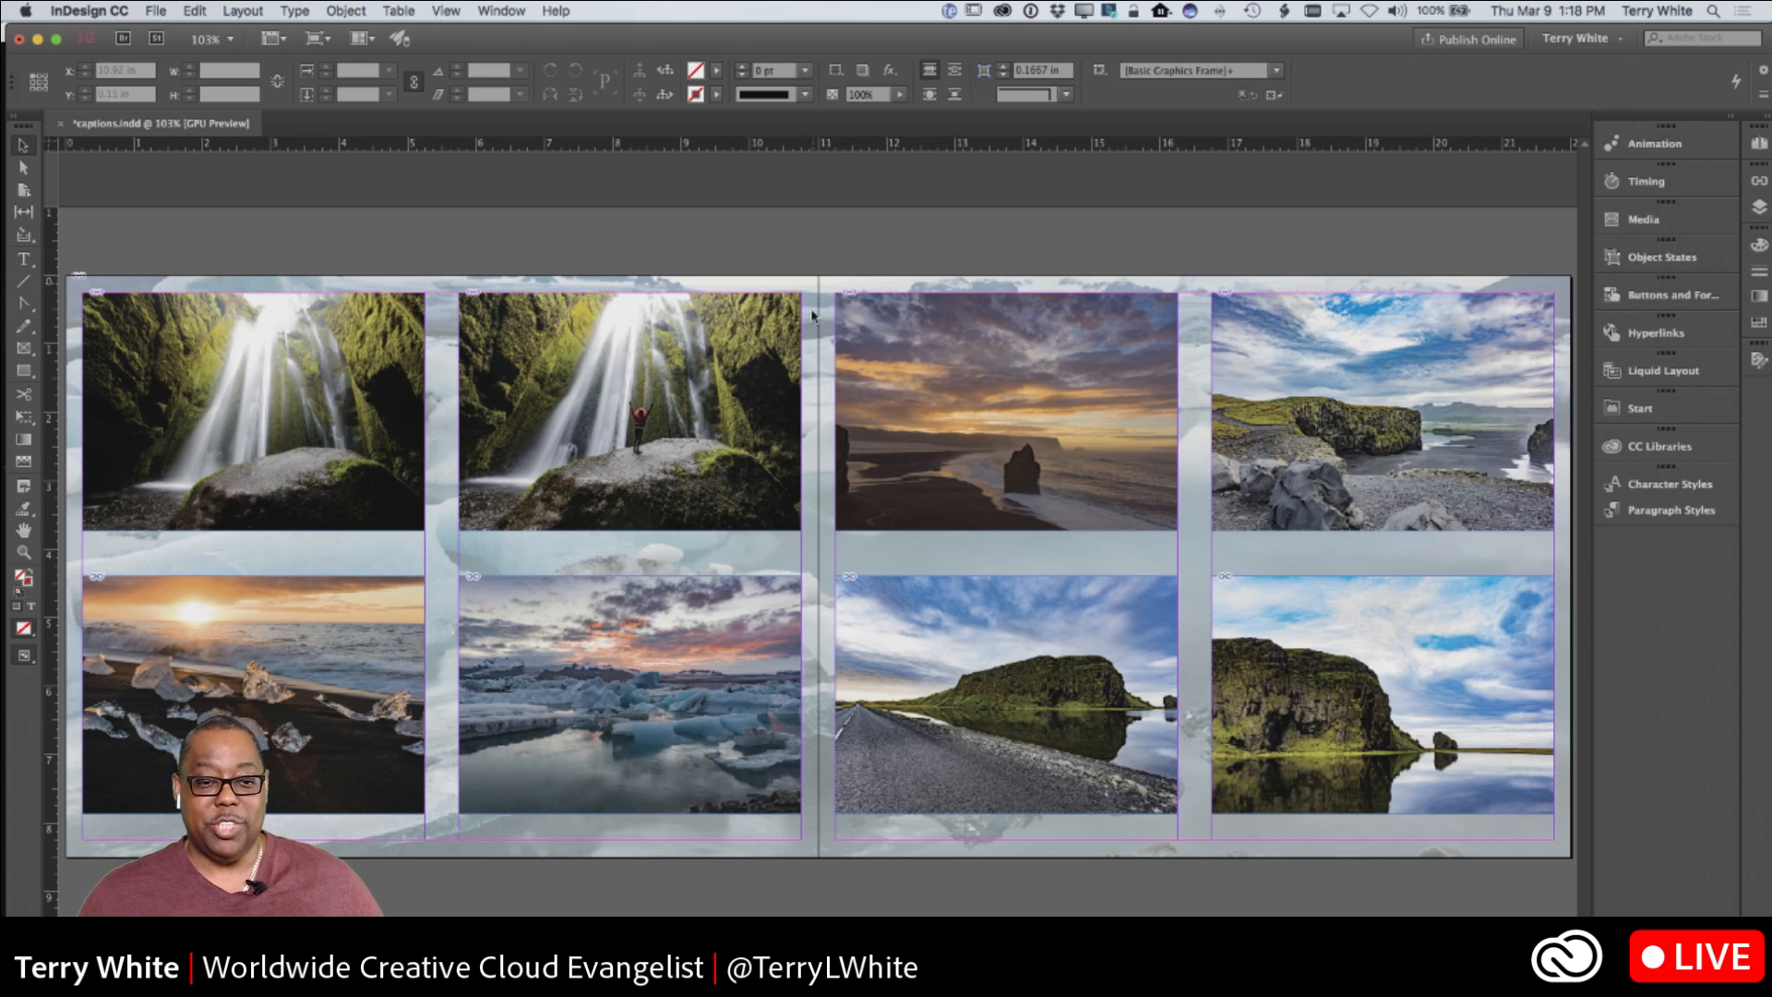
click(346, 406)
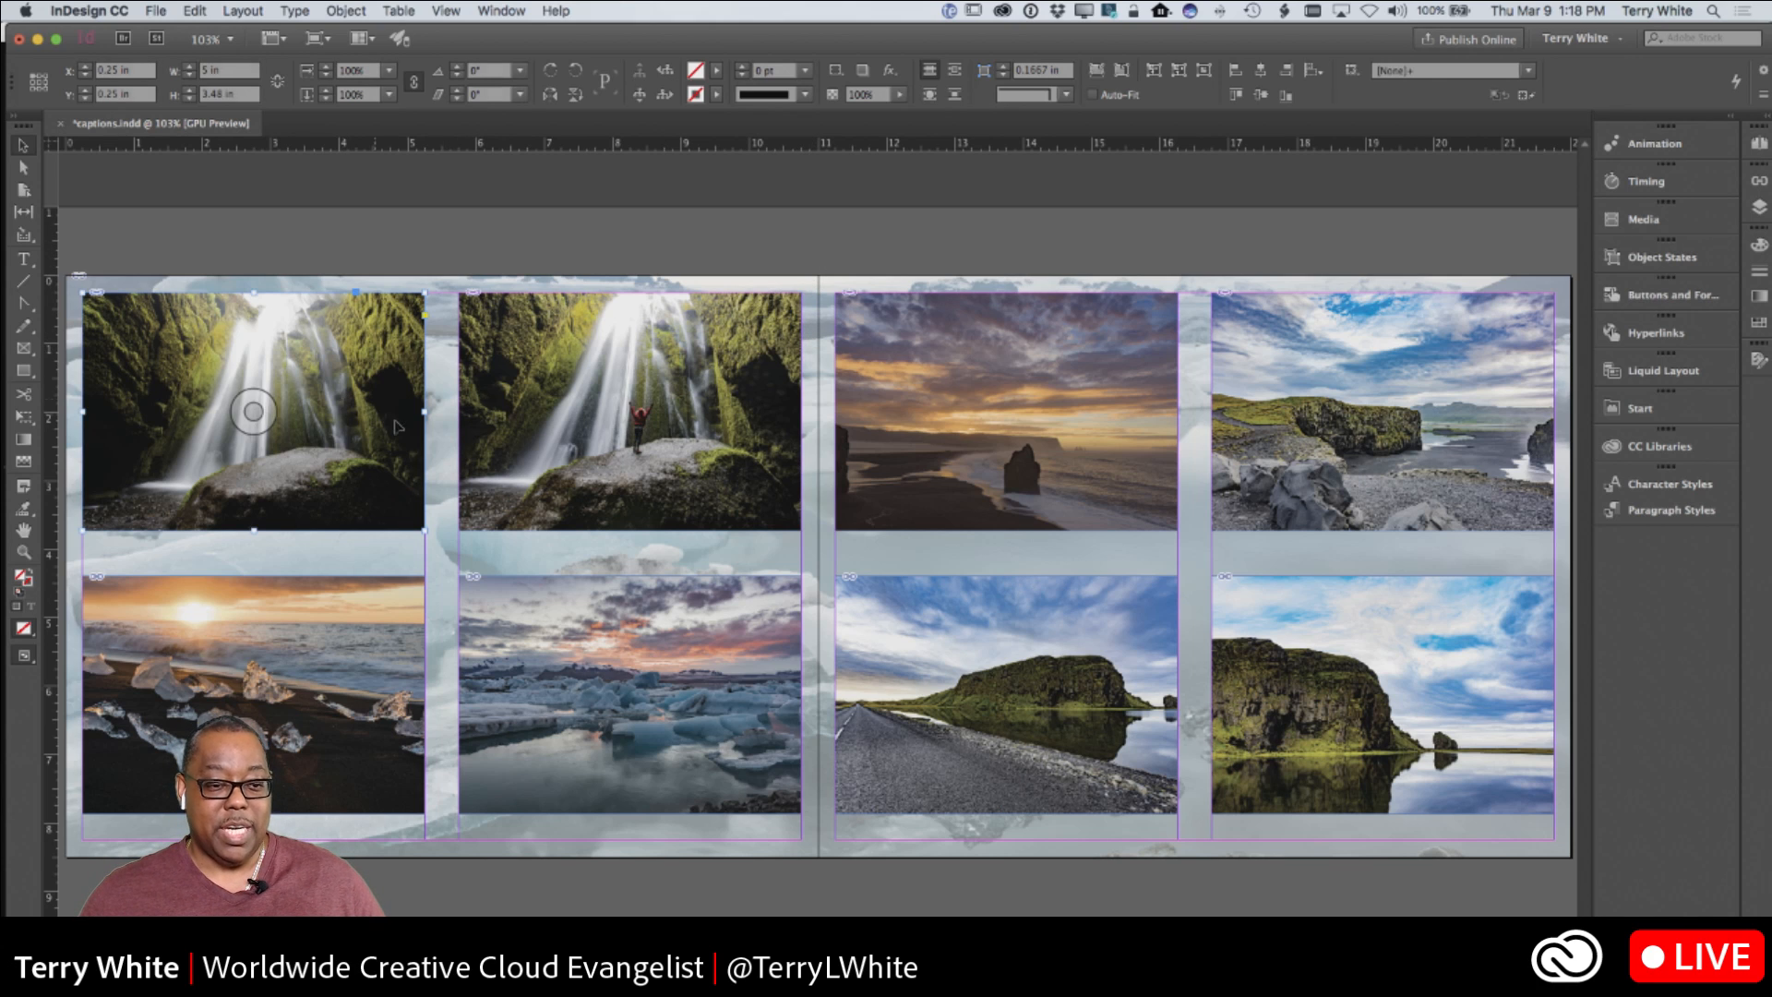
shift+click(900, 482)
shift+click(1289, 493)
shift+click(1382, 695)
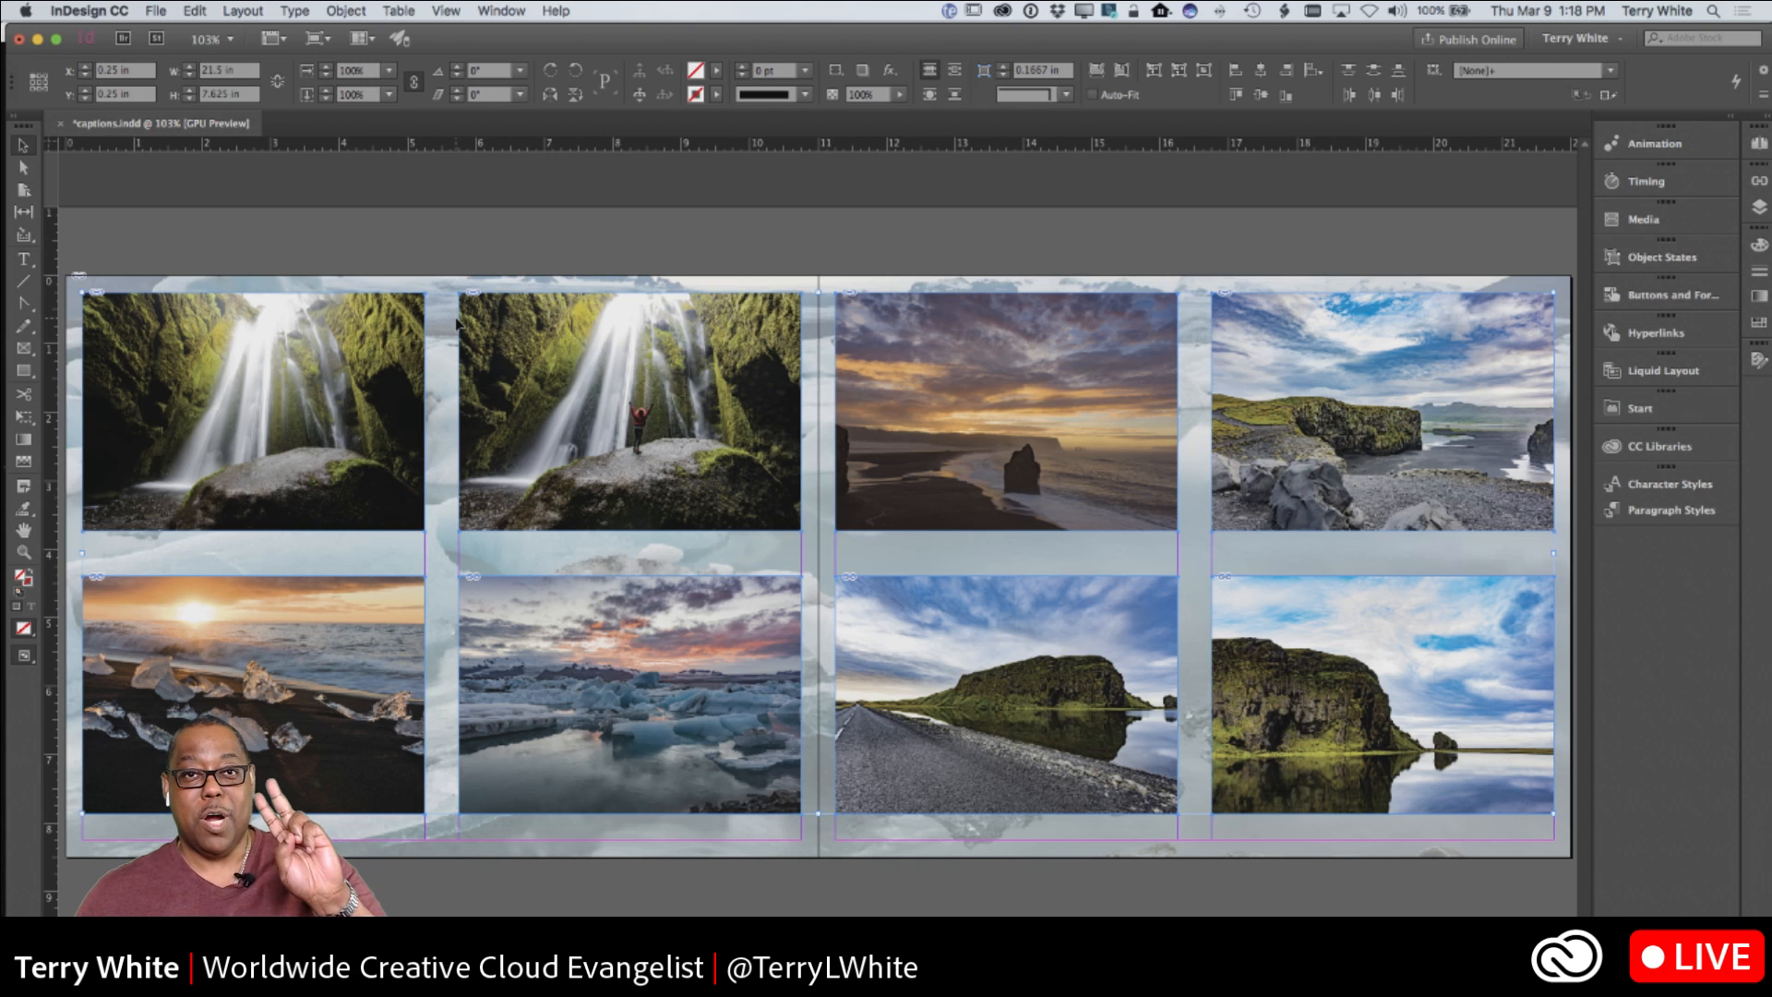
click(332, 9)
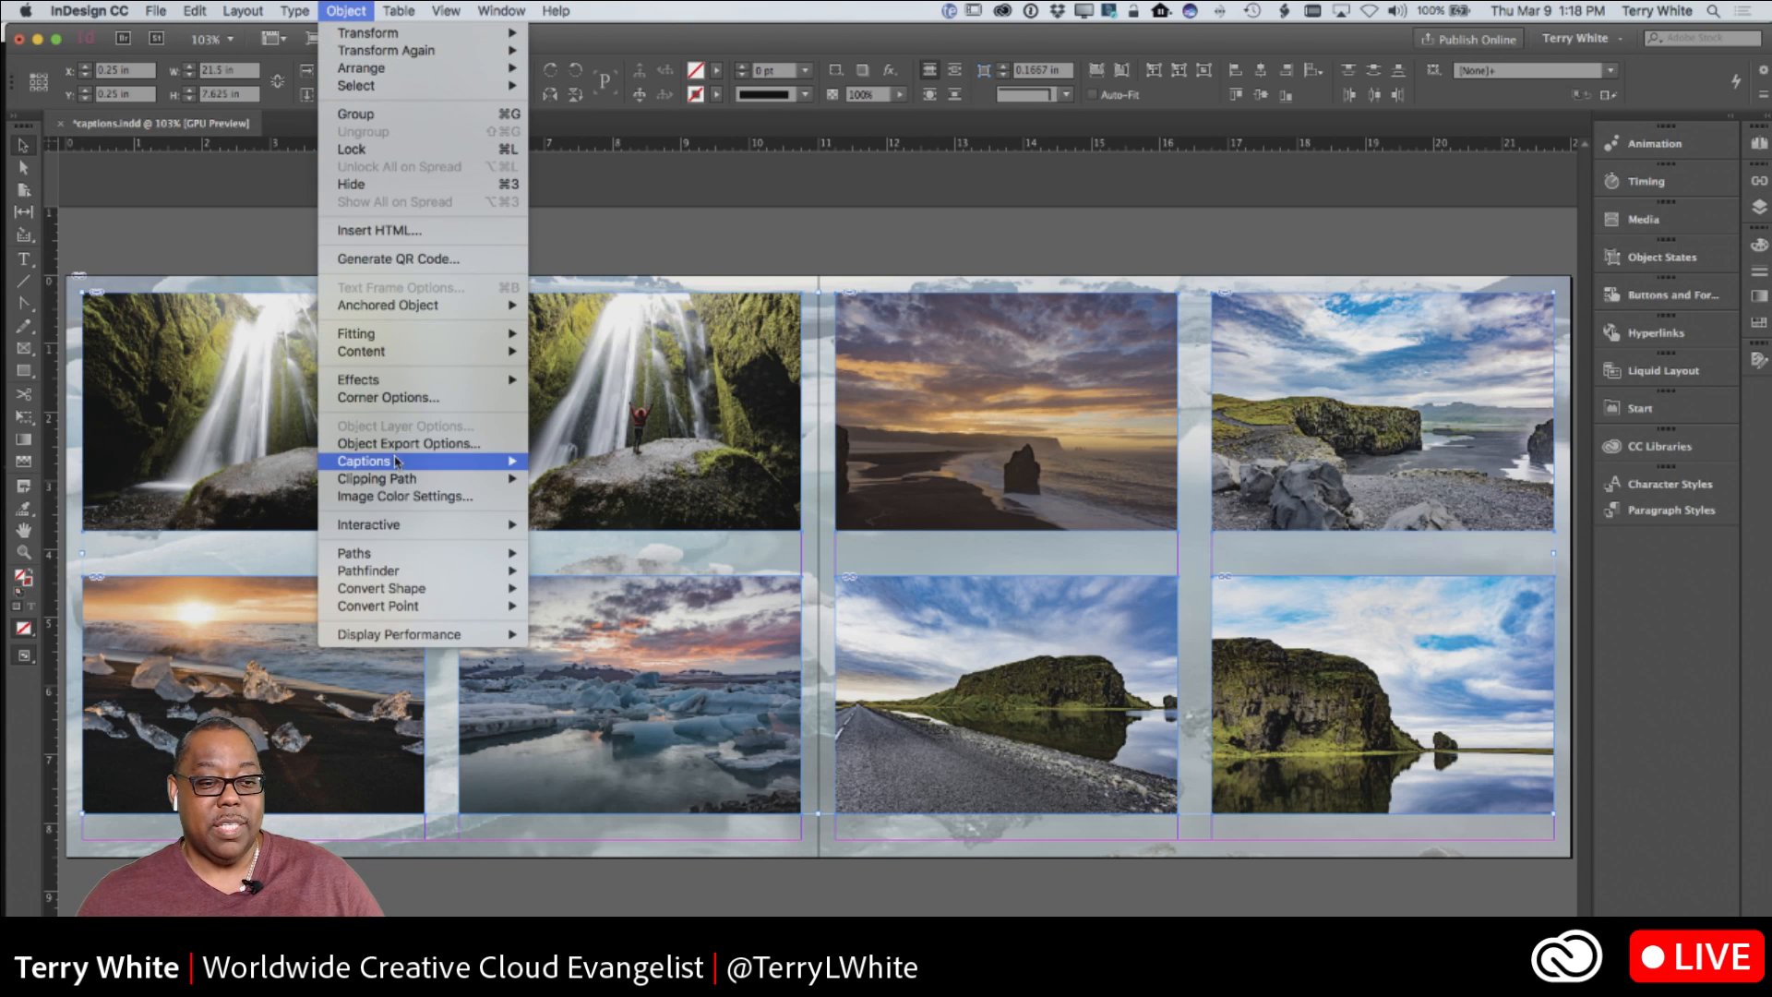
mouse_move(397, 463)
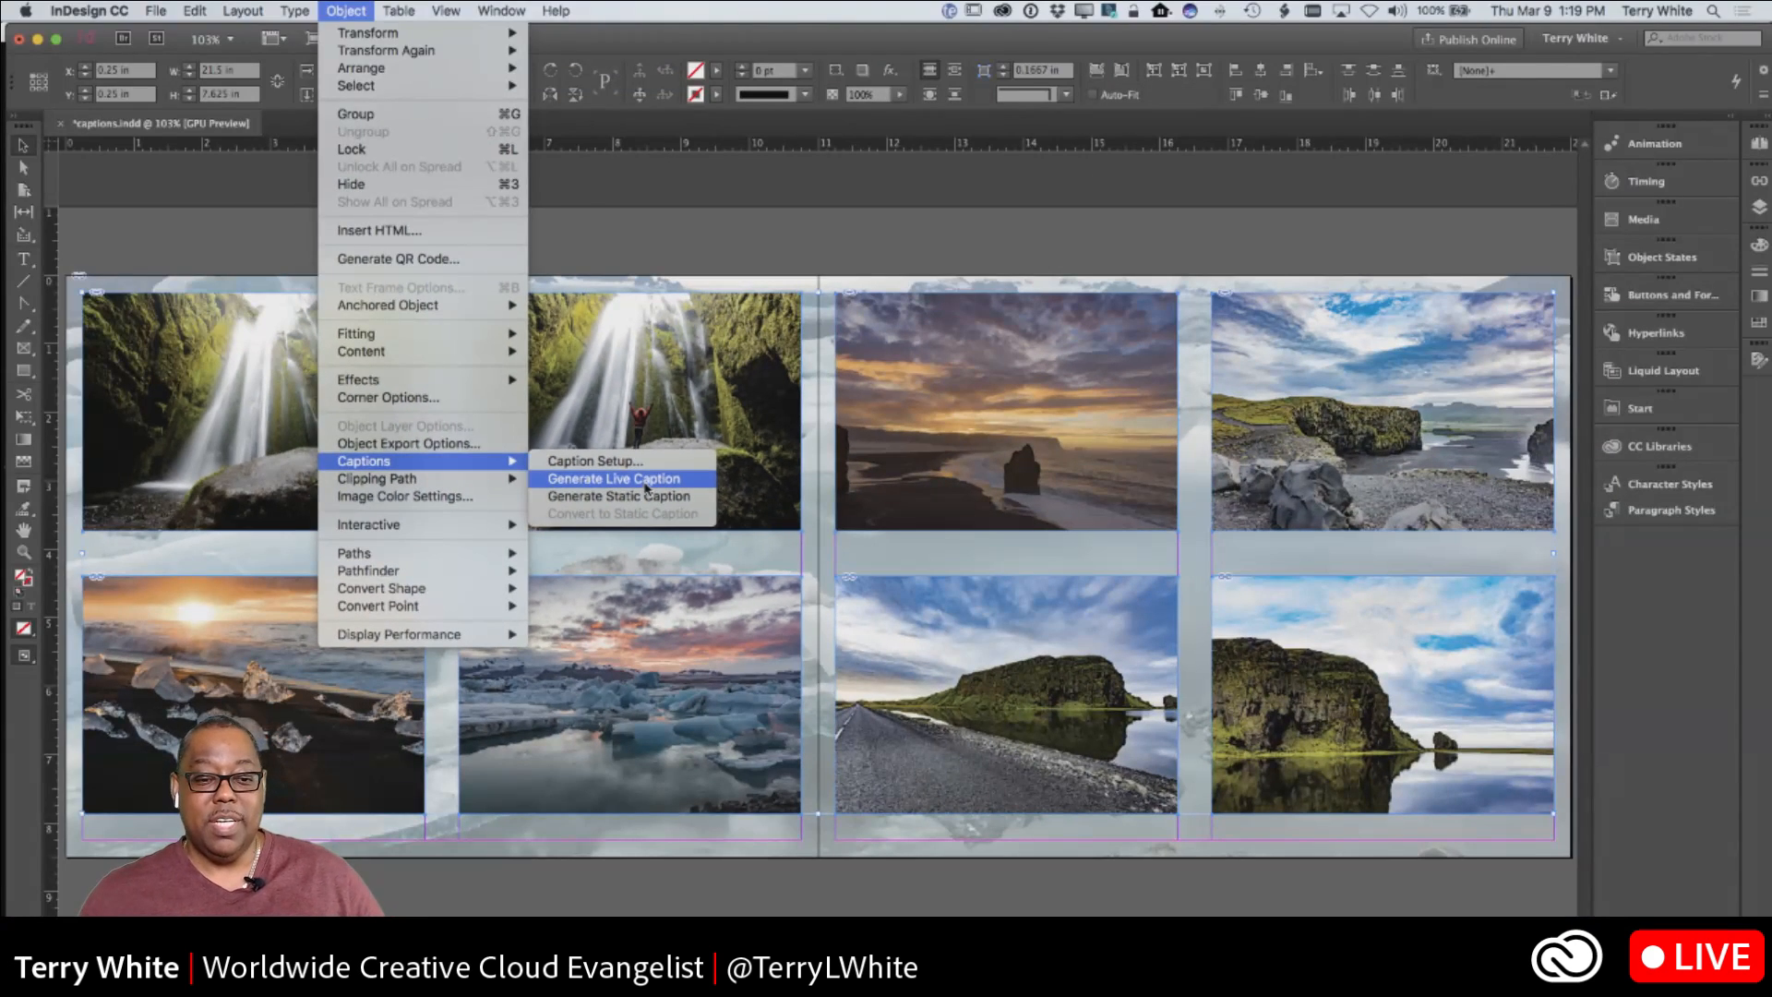
click(643, 480)
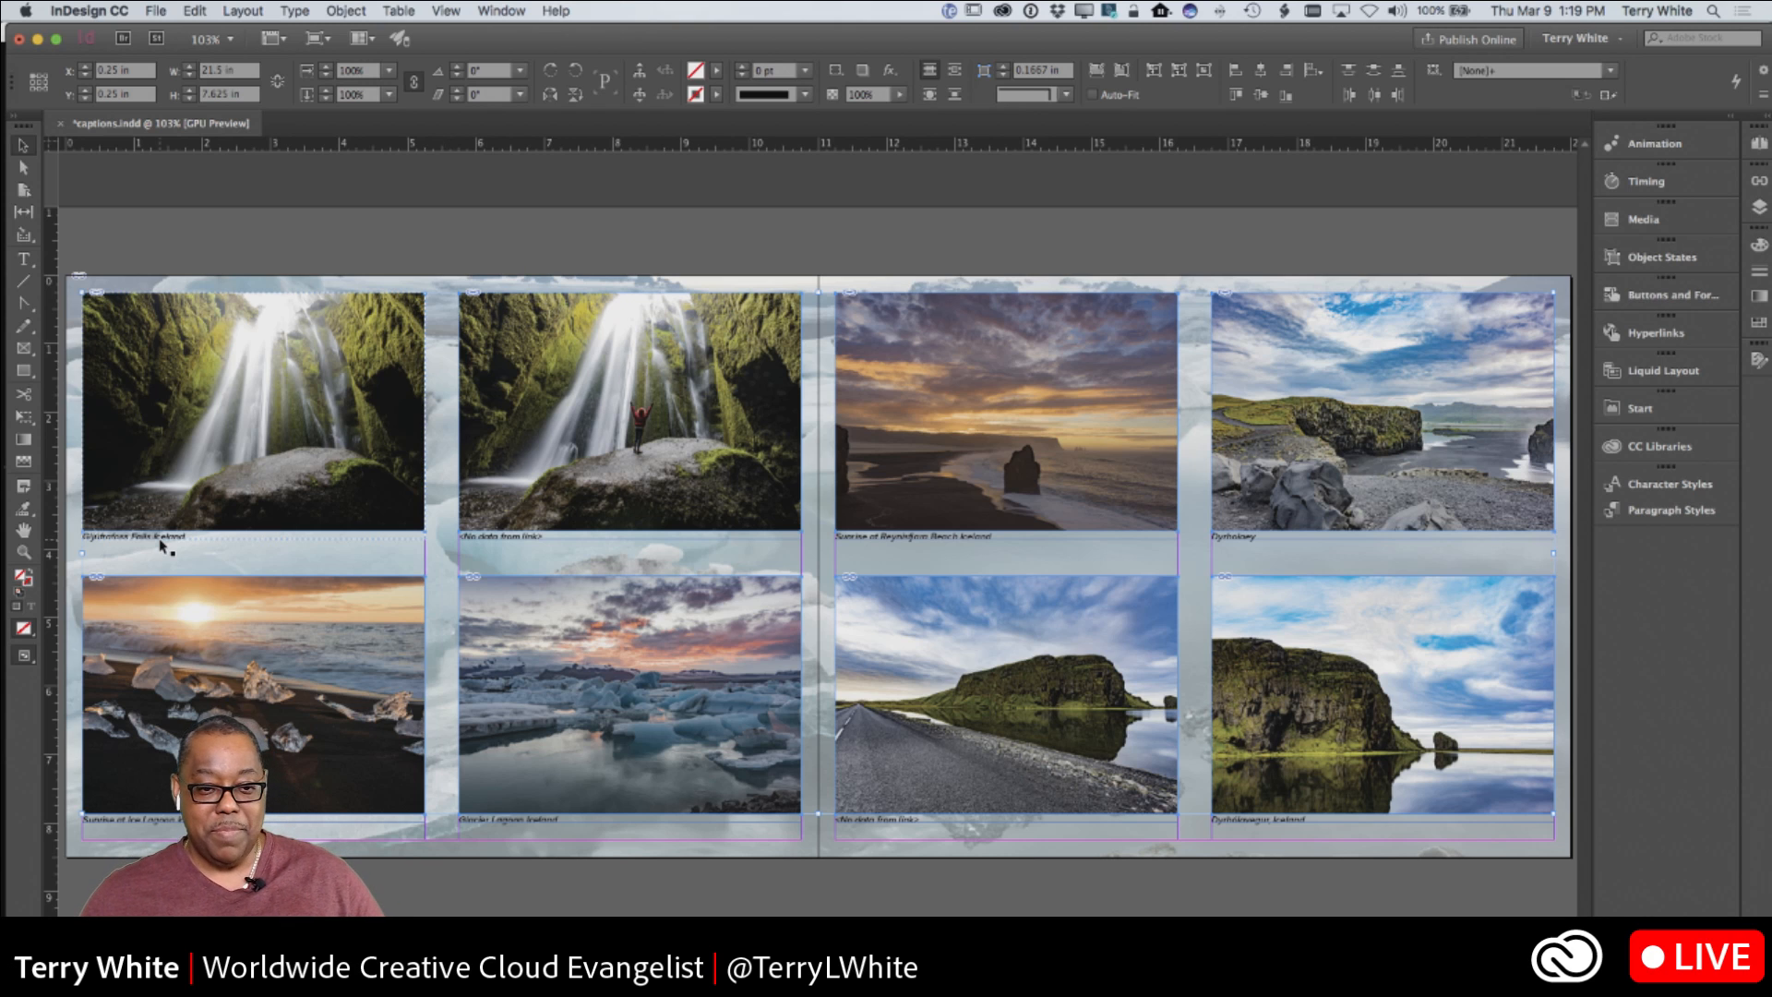
Switch to Finder and open the Iceland folder in Adobe Bridge
click(406, 964)
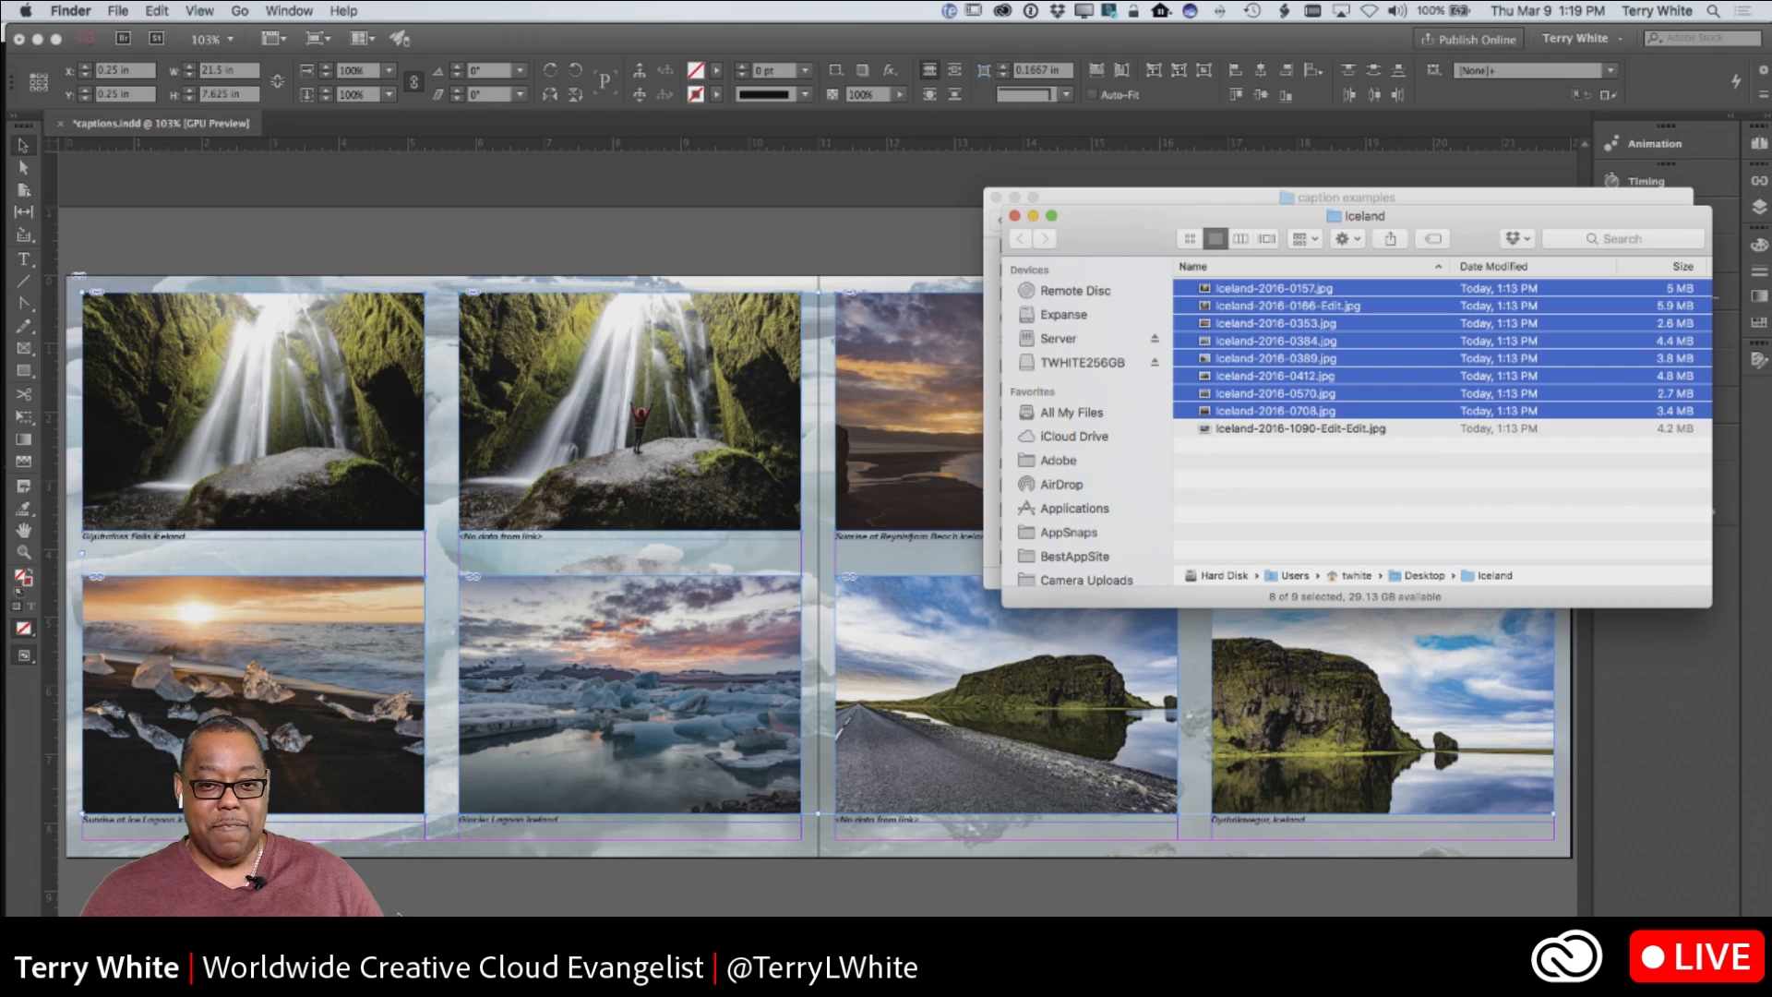
click(1316, 491)
drag(1339, 218, 1334, 955)
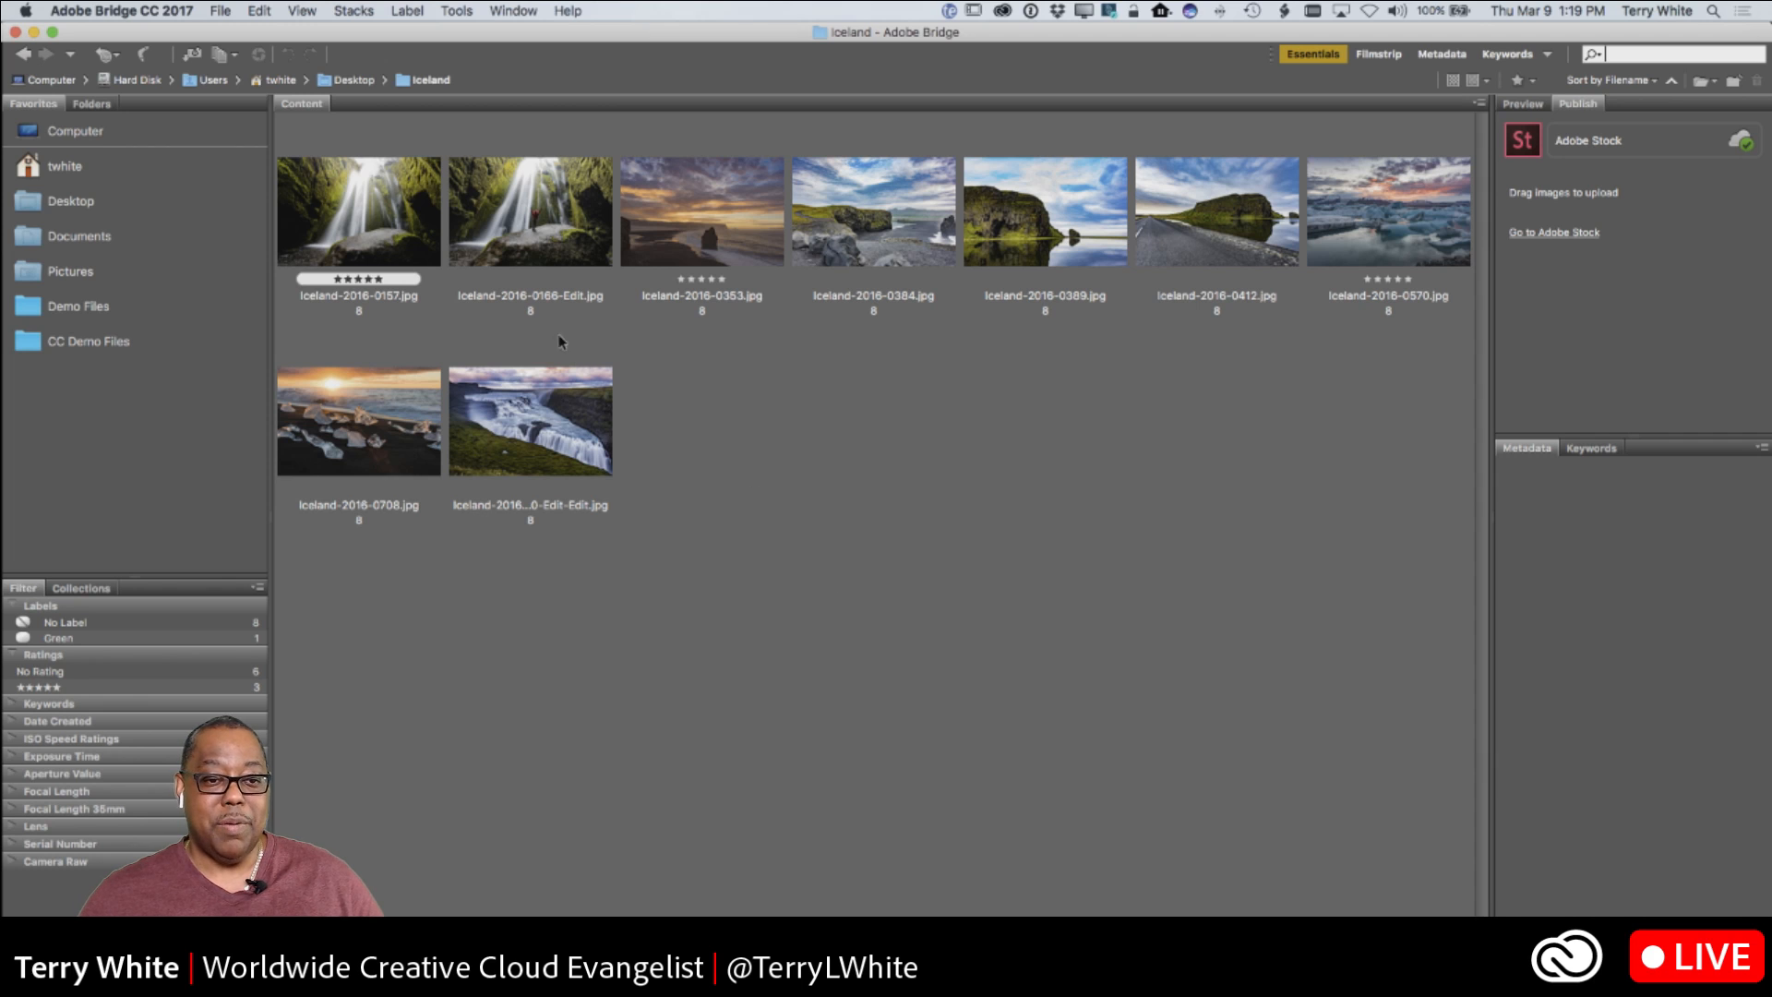
Open the Title metadata of Iceland-2016-0166-Edit.jpg for editing, and copy the Title text of Iceland-2016-0157.jpg
click(560, 258)
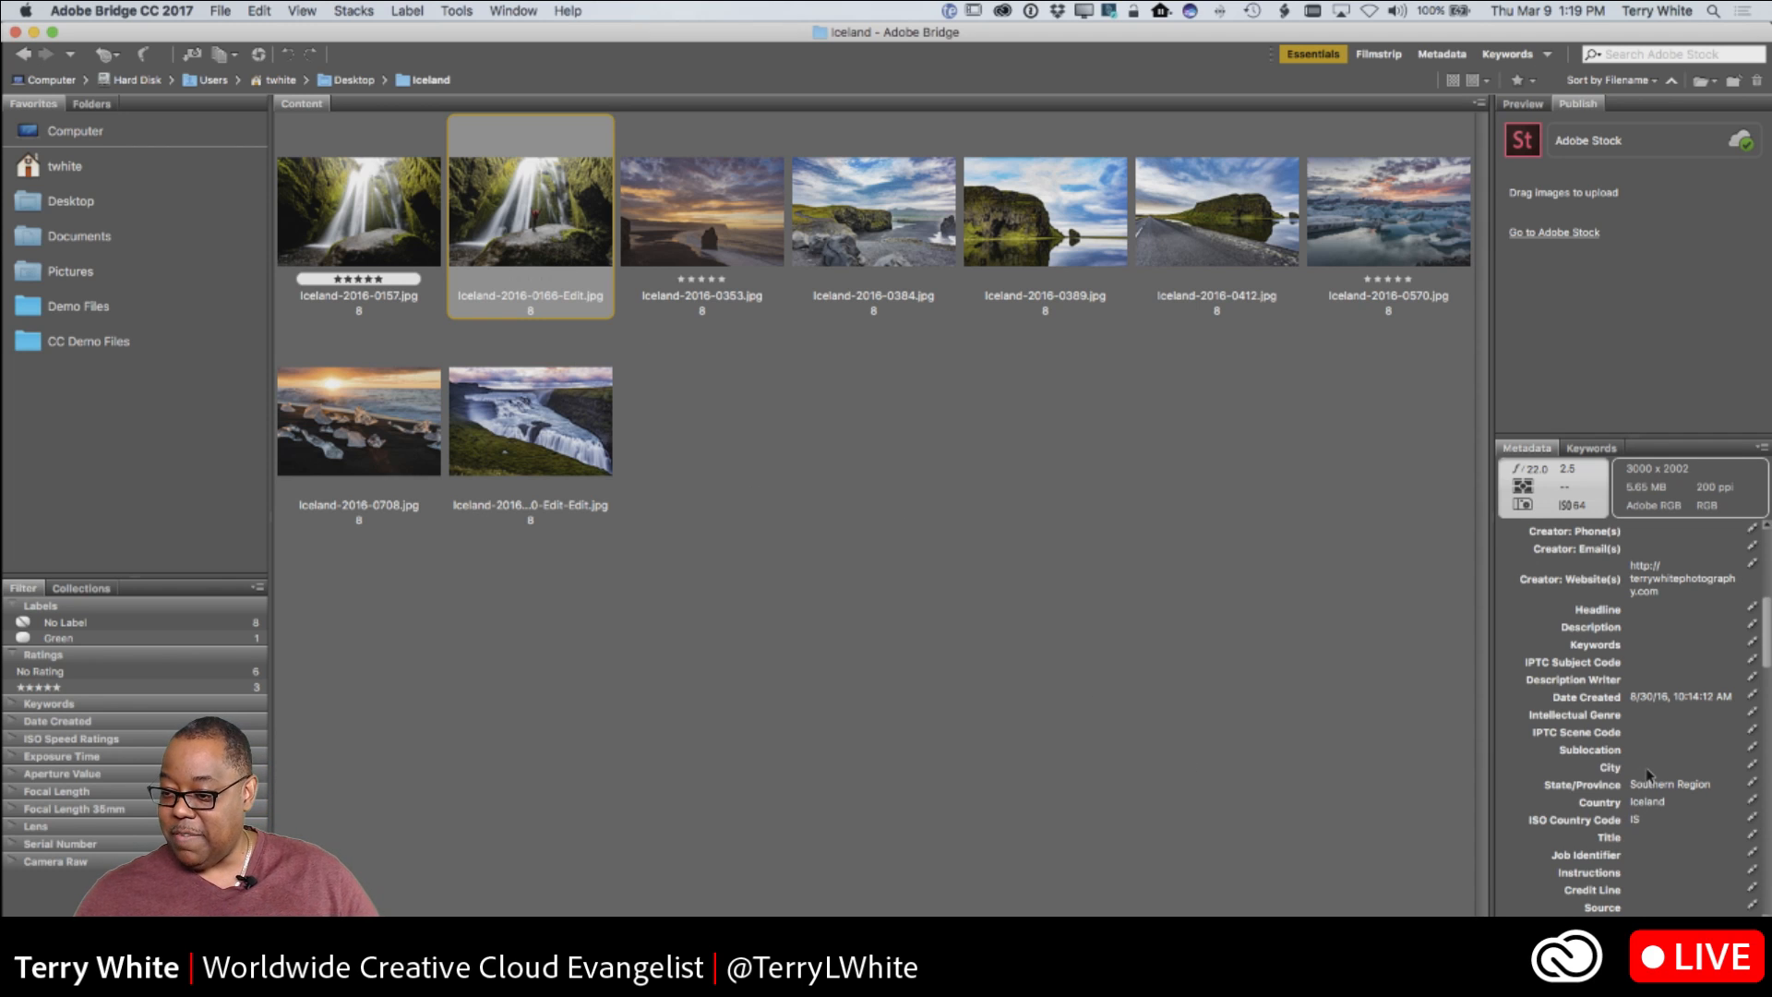
click(1652, 837)
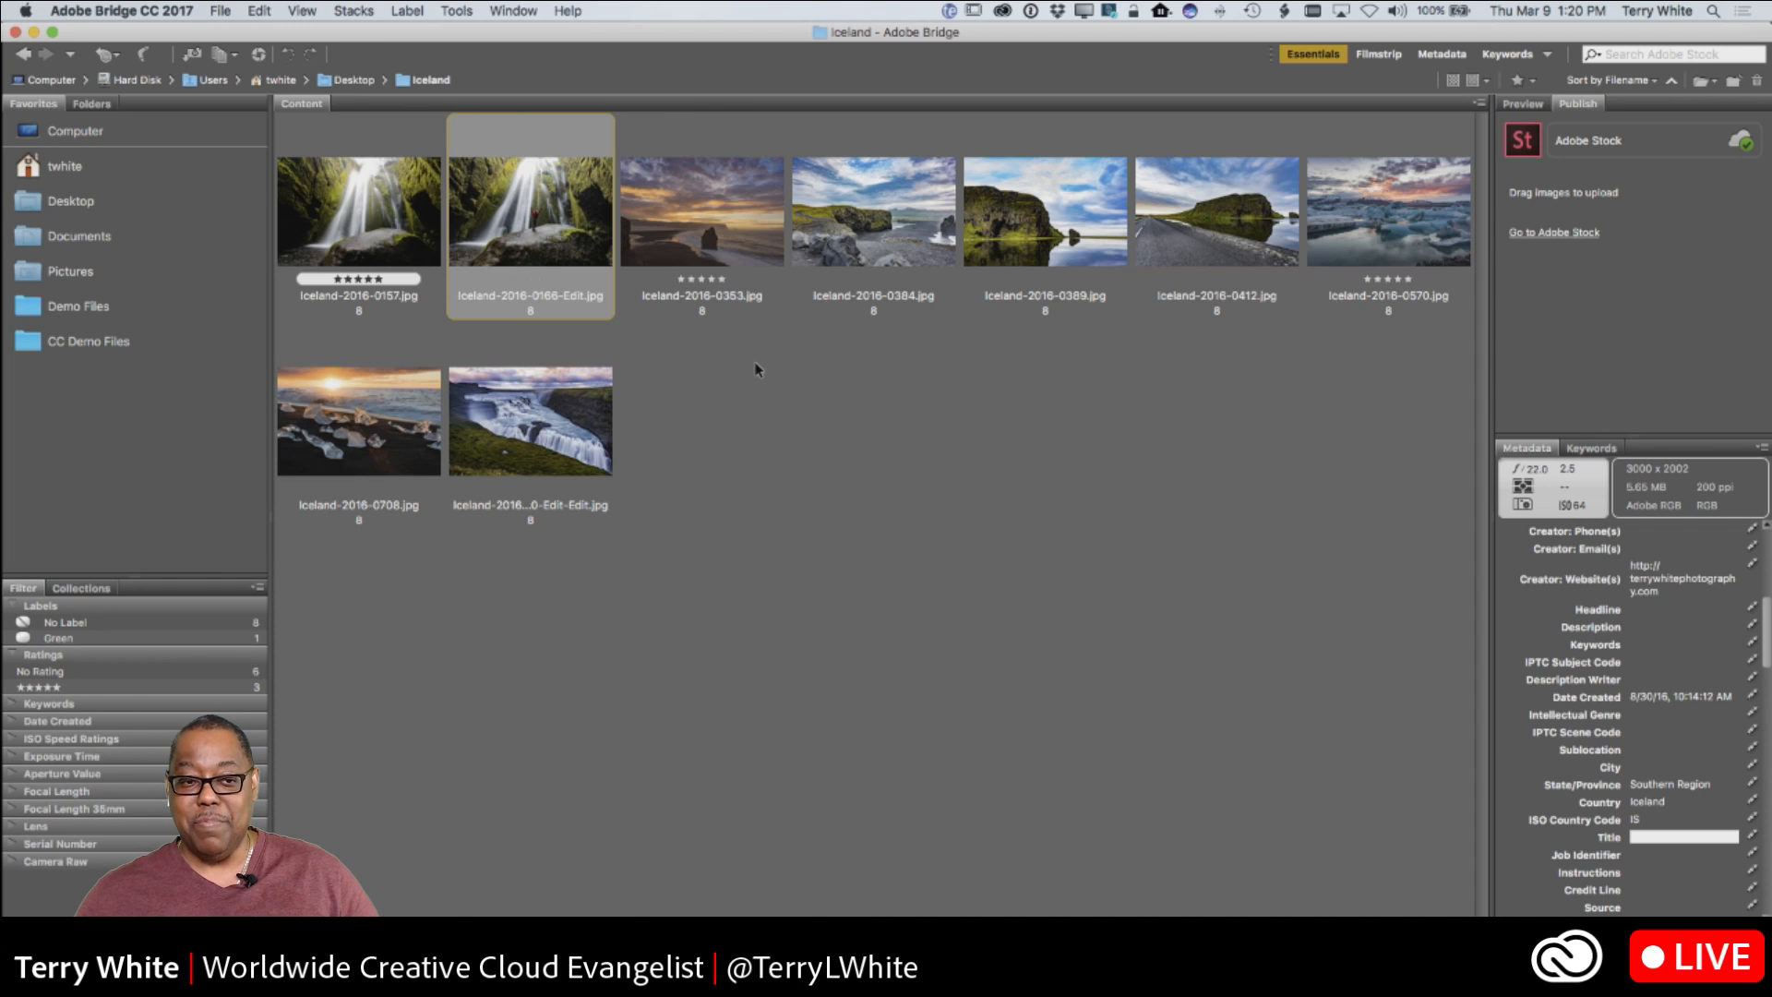
click(382, 233)
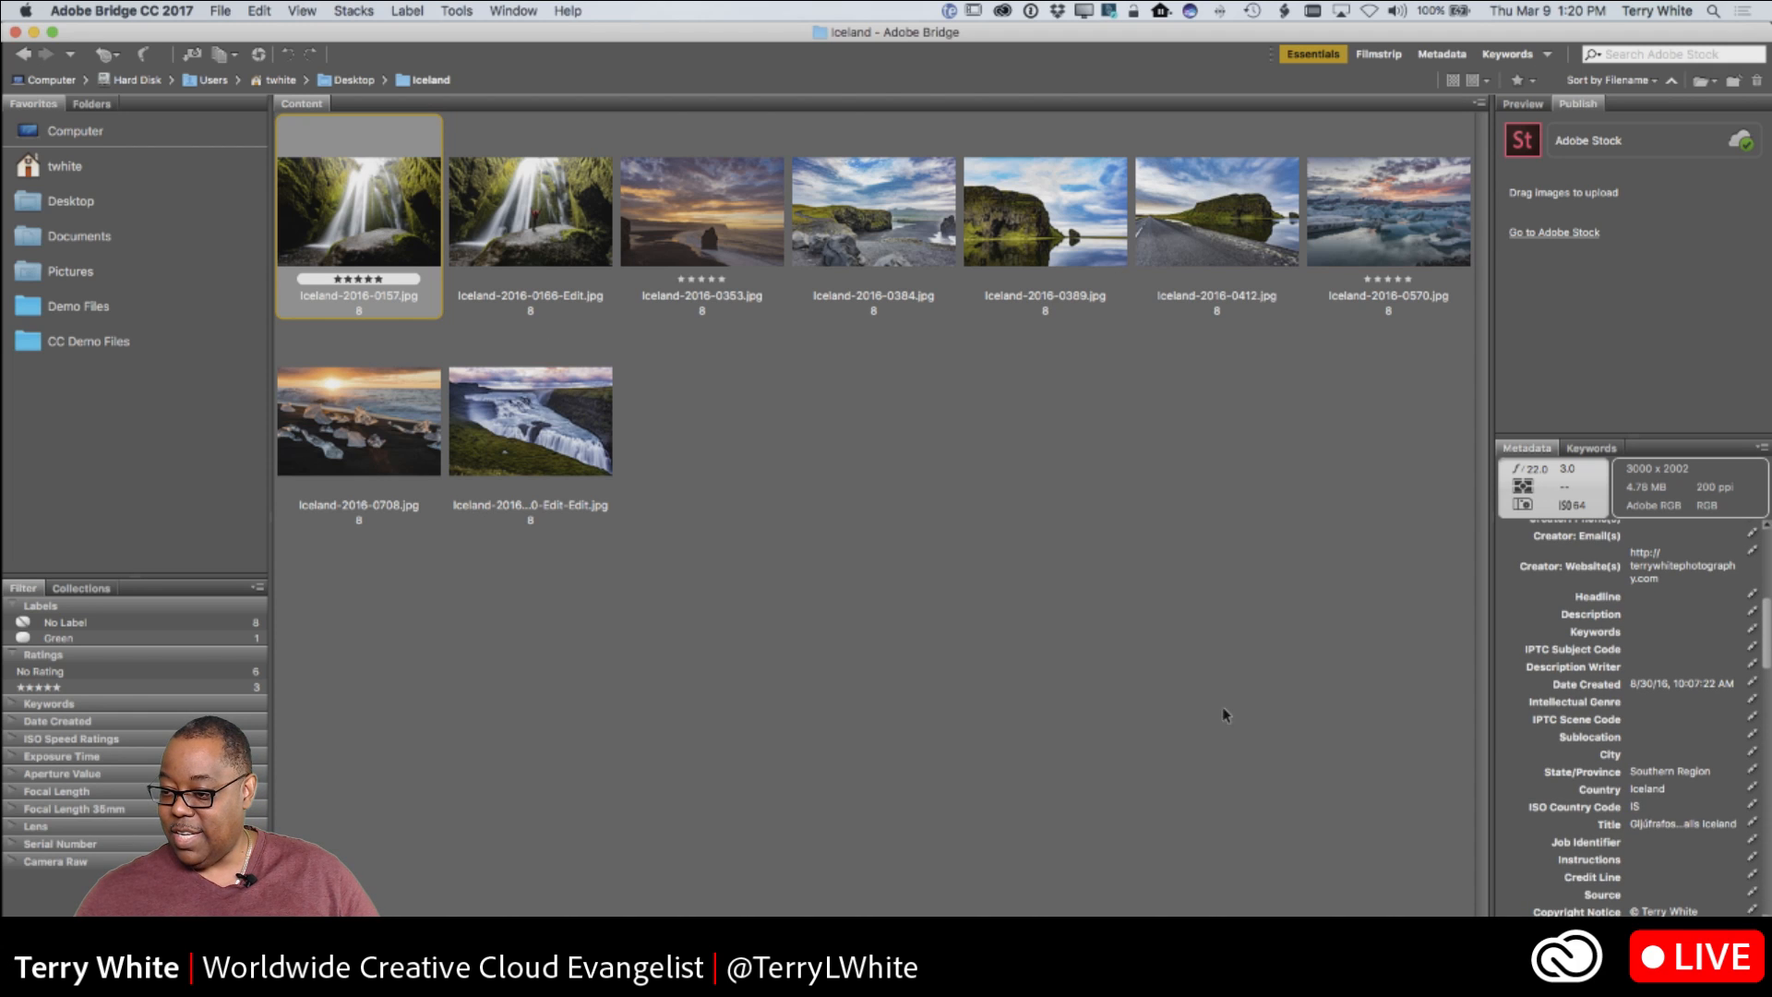
click(1681, 827)
key(super+c)
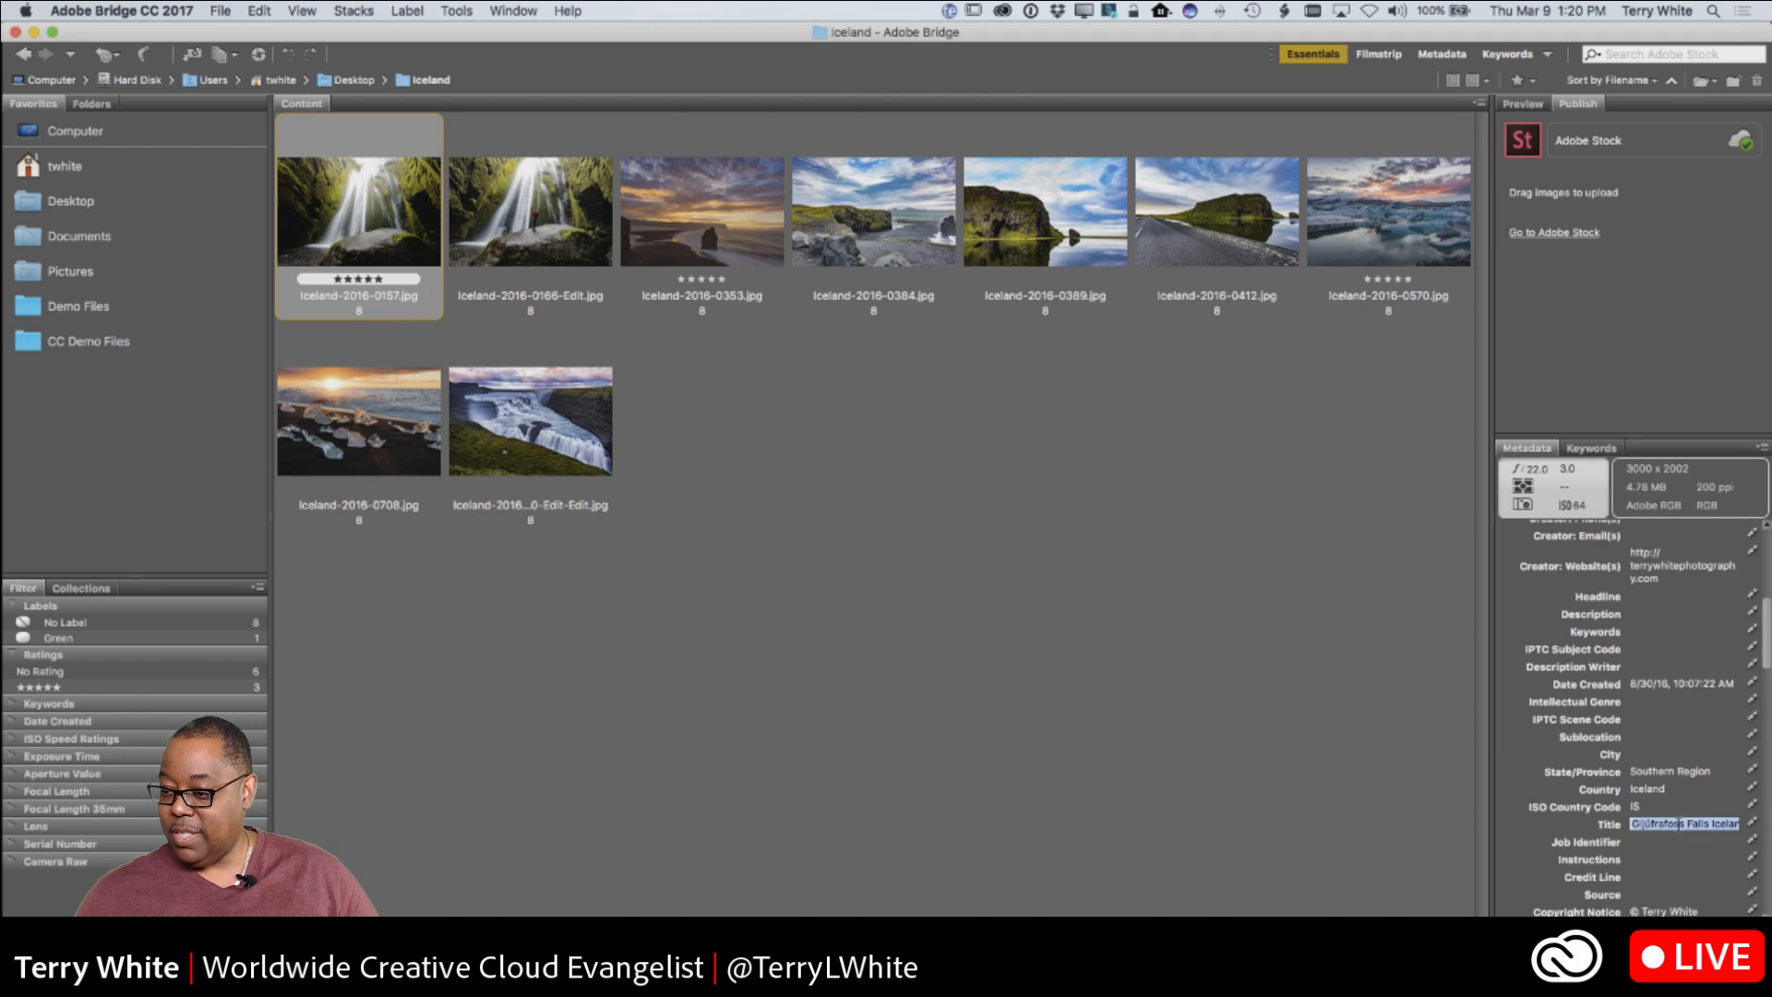
Copy the Title of Iceland-2016-0157.jpg into the Title of Iceland-2016-0166-Edit.jpg and append "with little girl" to it
click(1684, 824)
key(super+a)
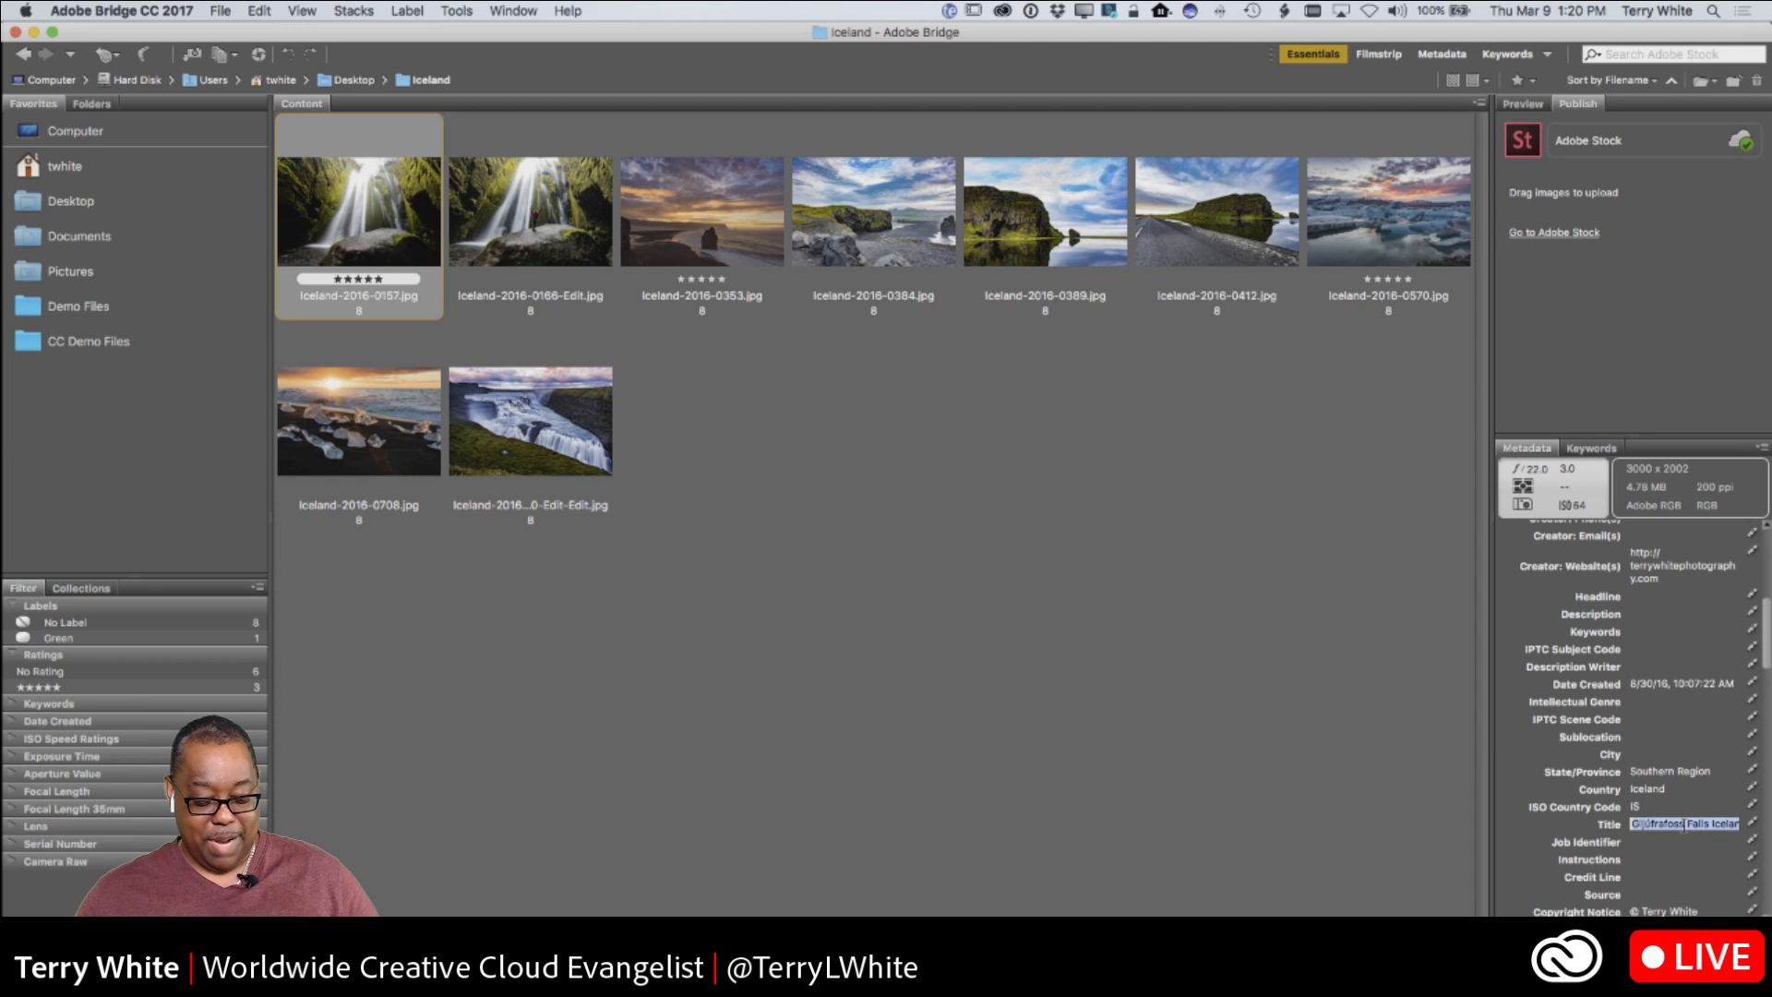
click(515, 231)
click(1660, 837)
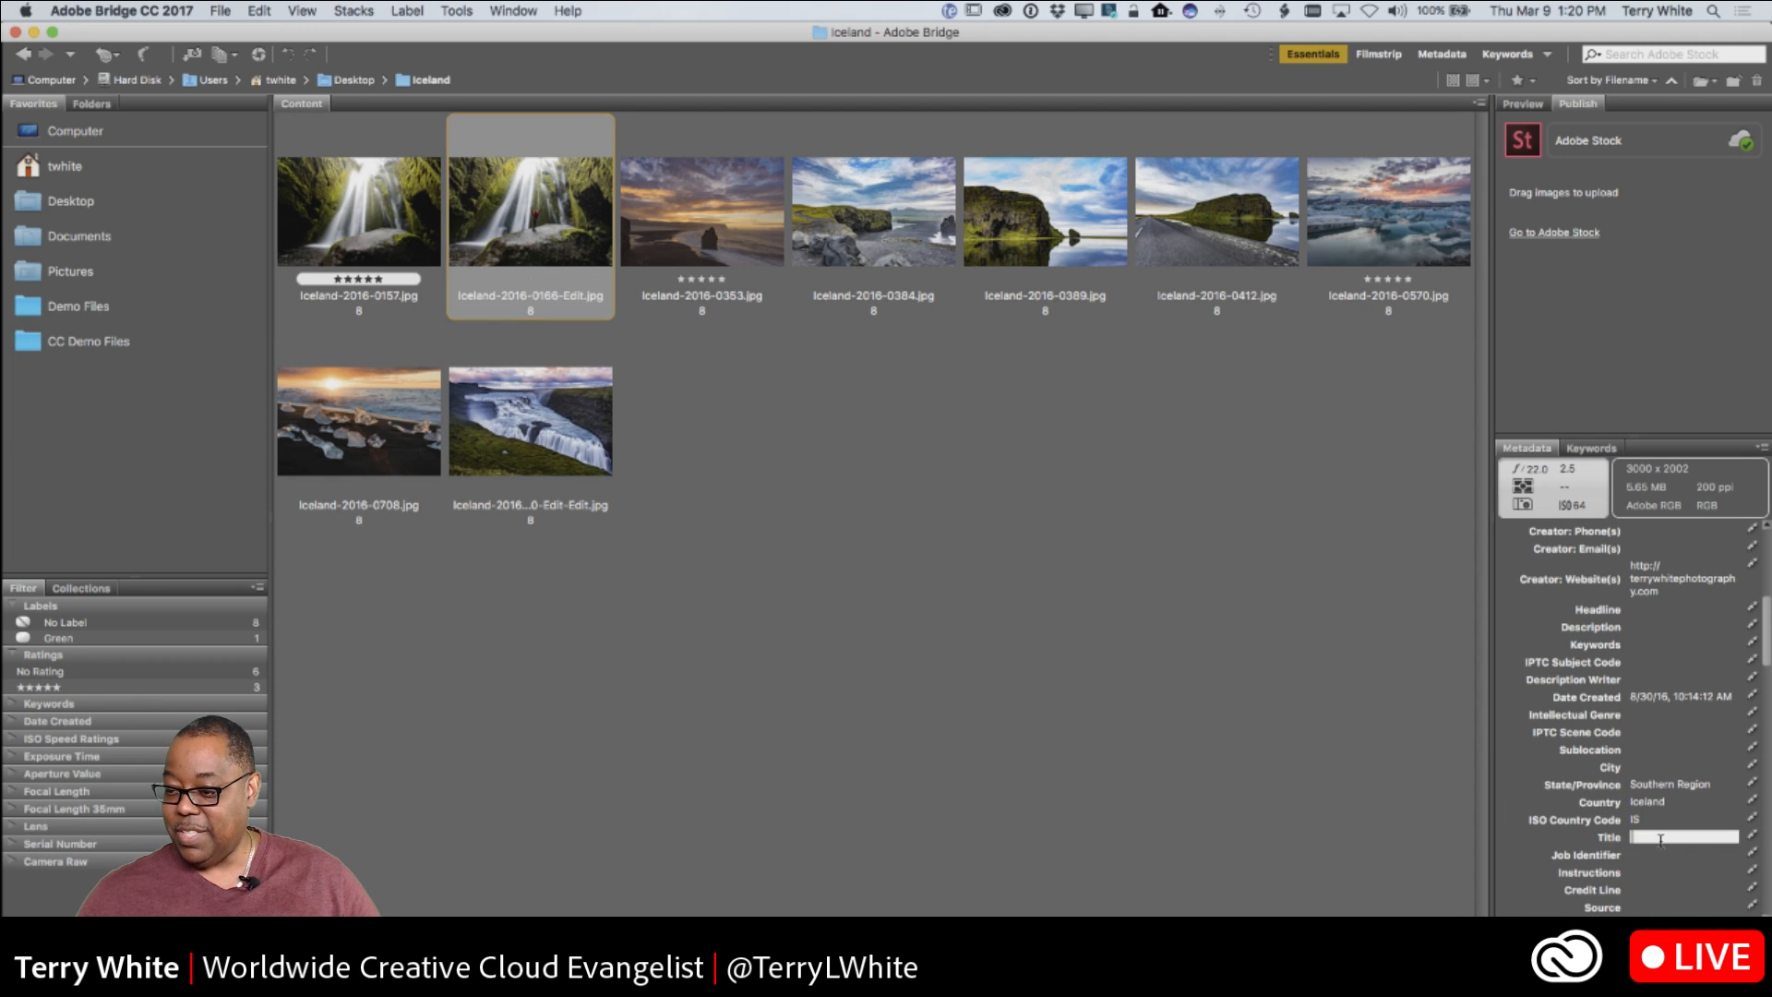
key(super+v)
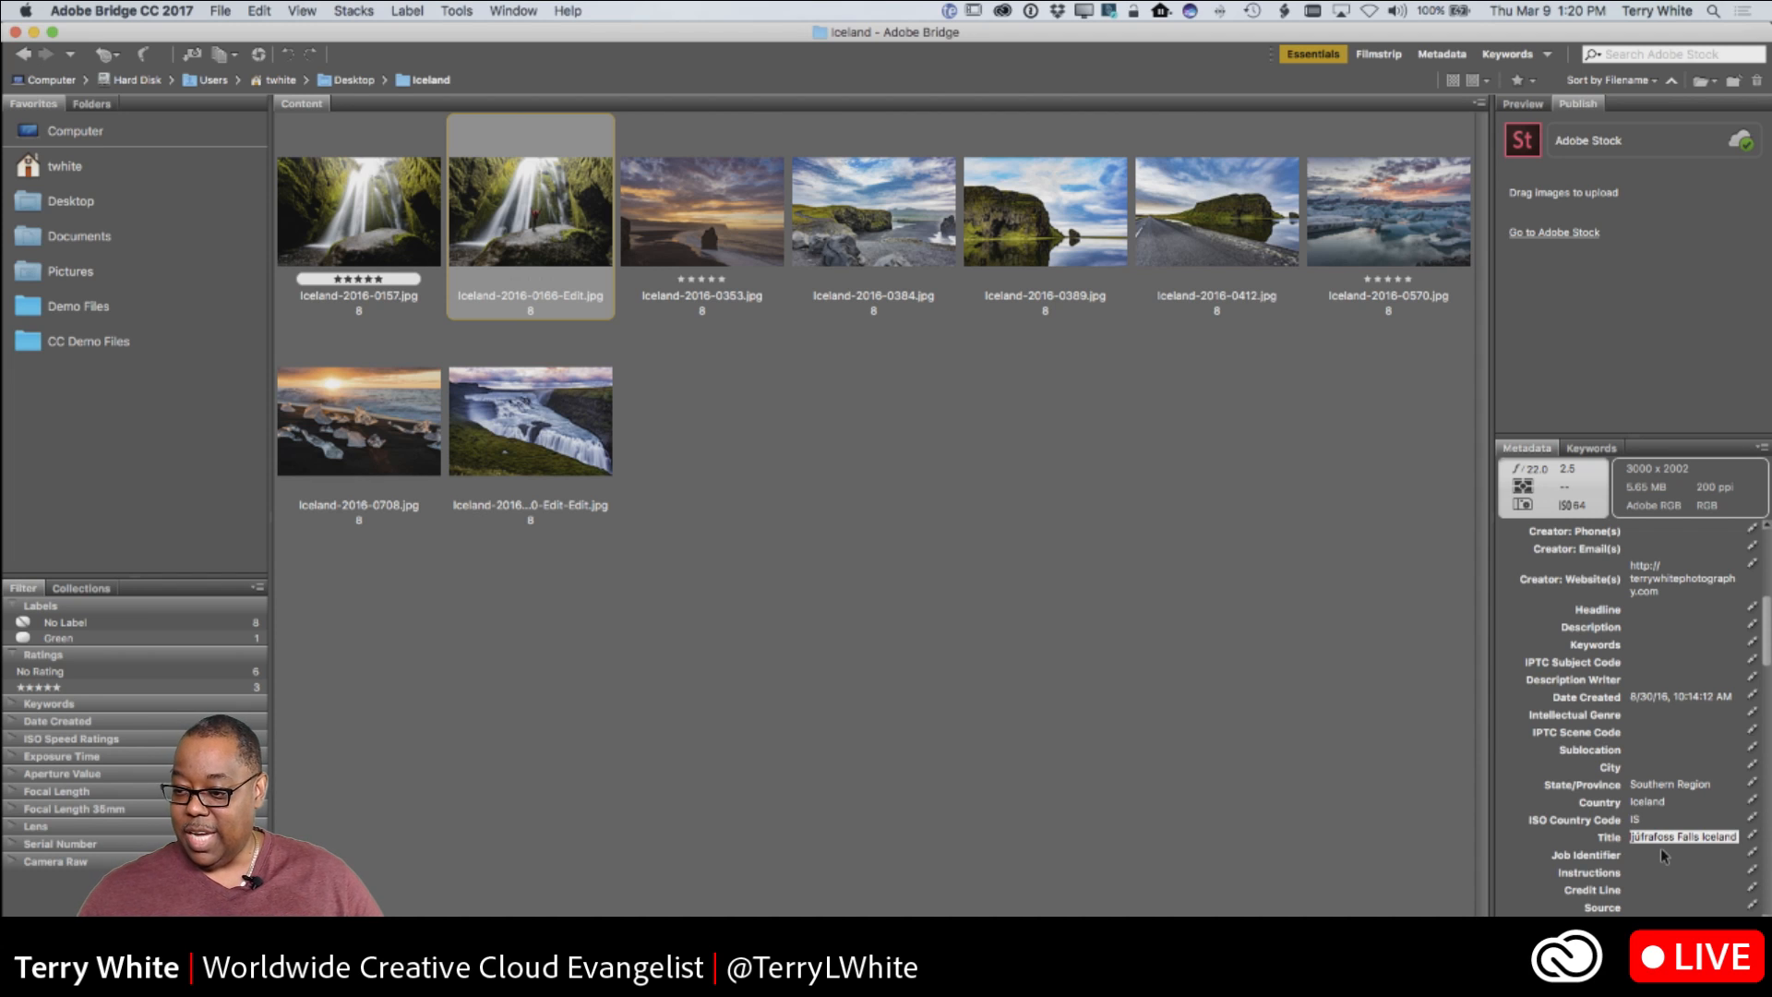
text(with)
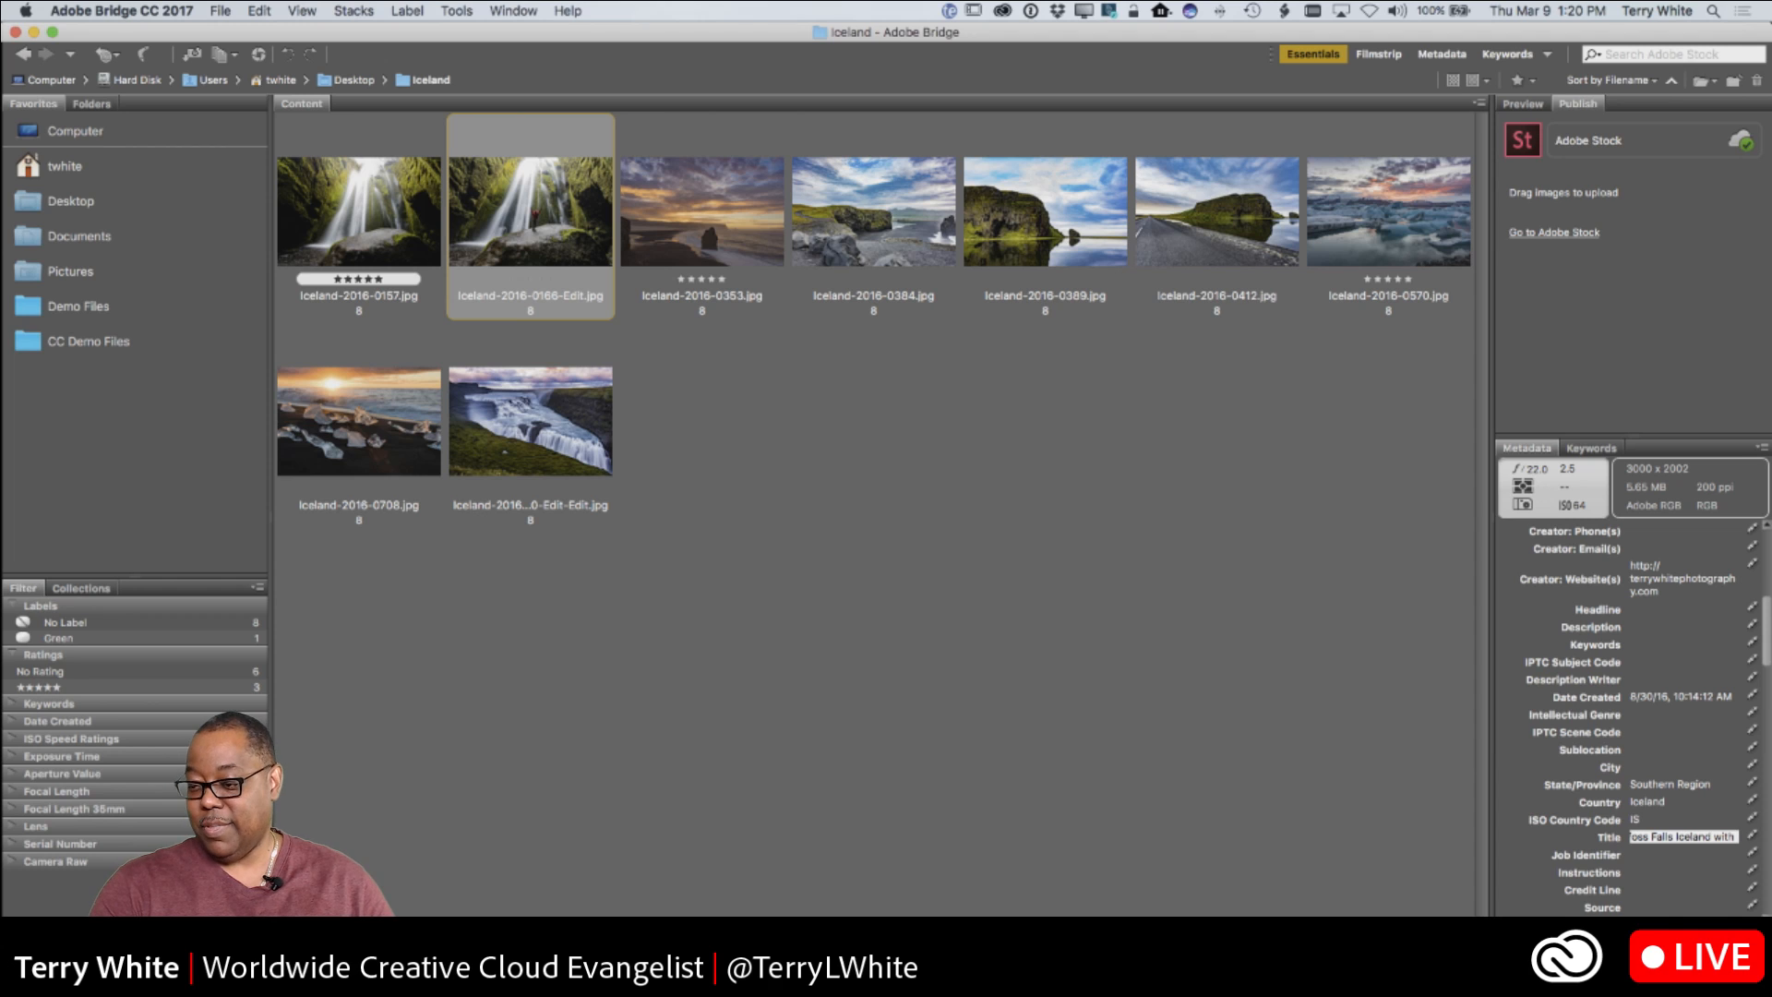
text( little)
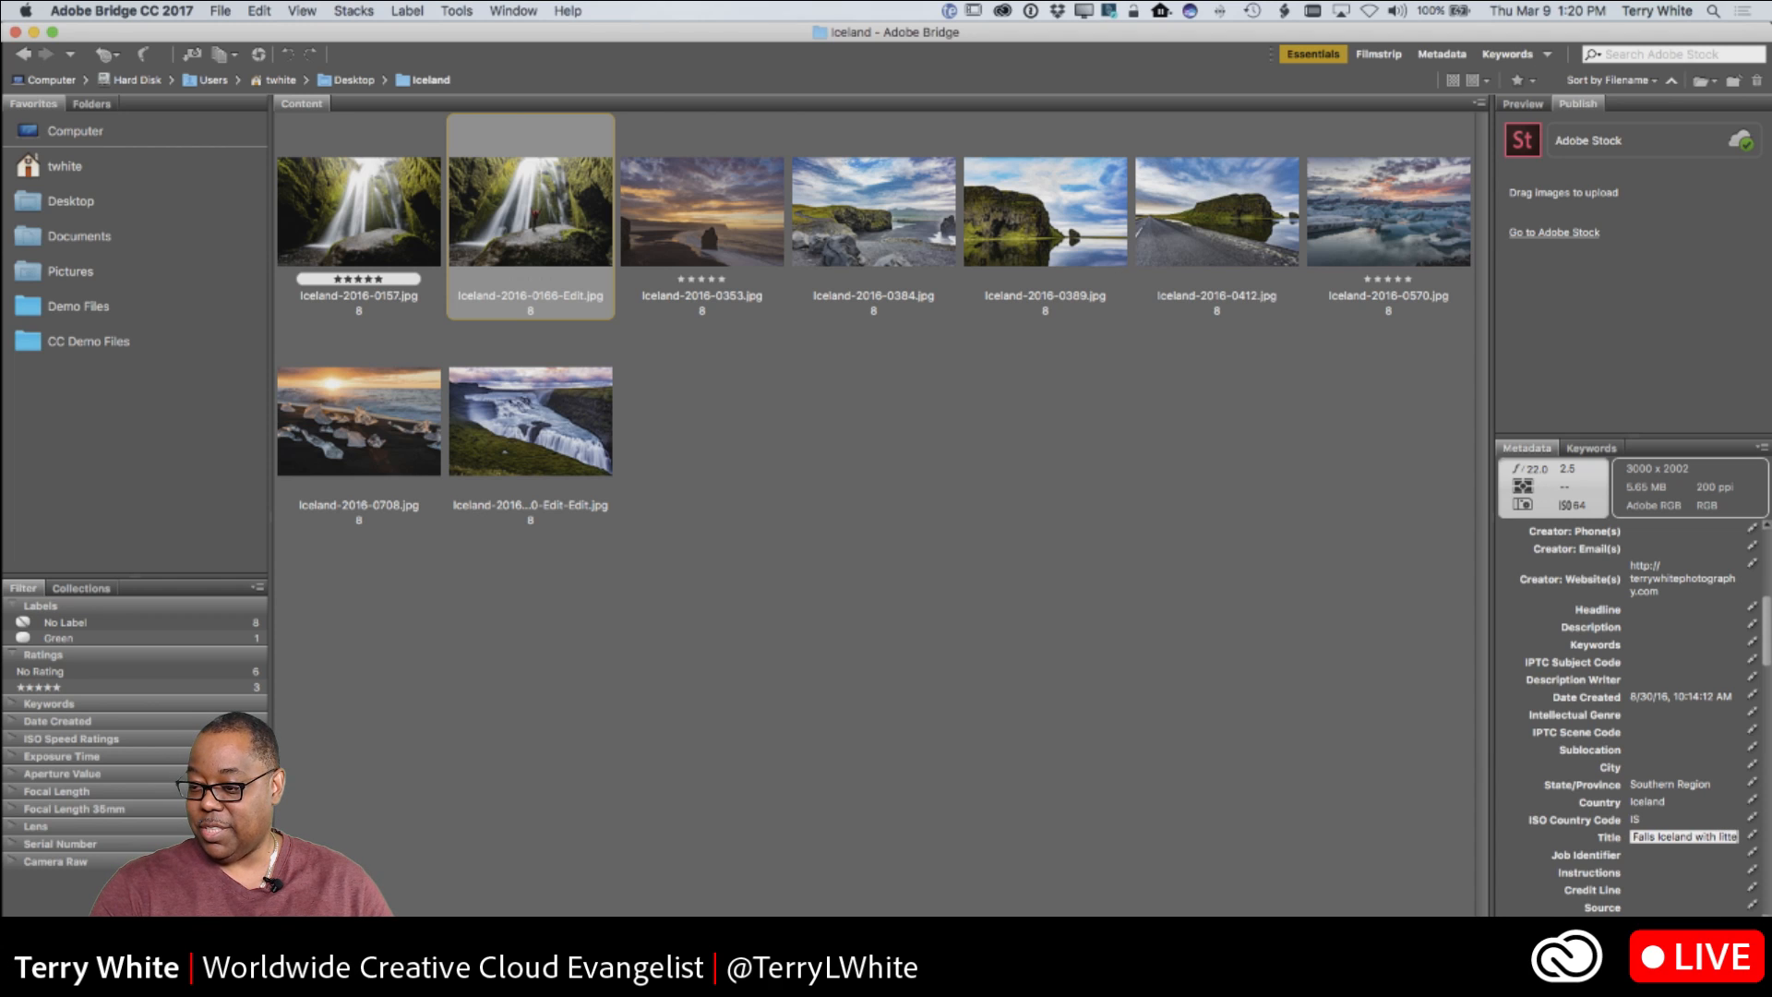
text( girl)
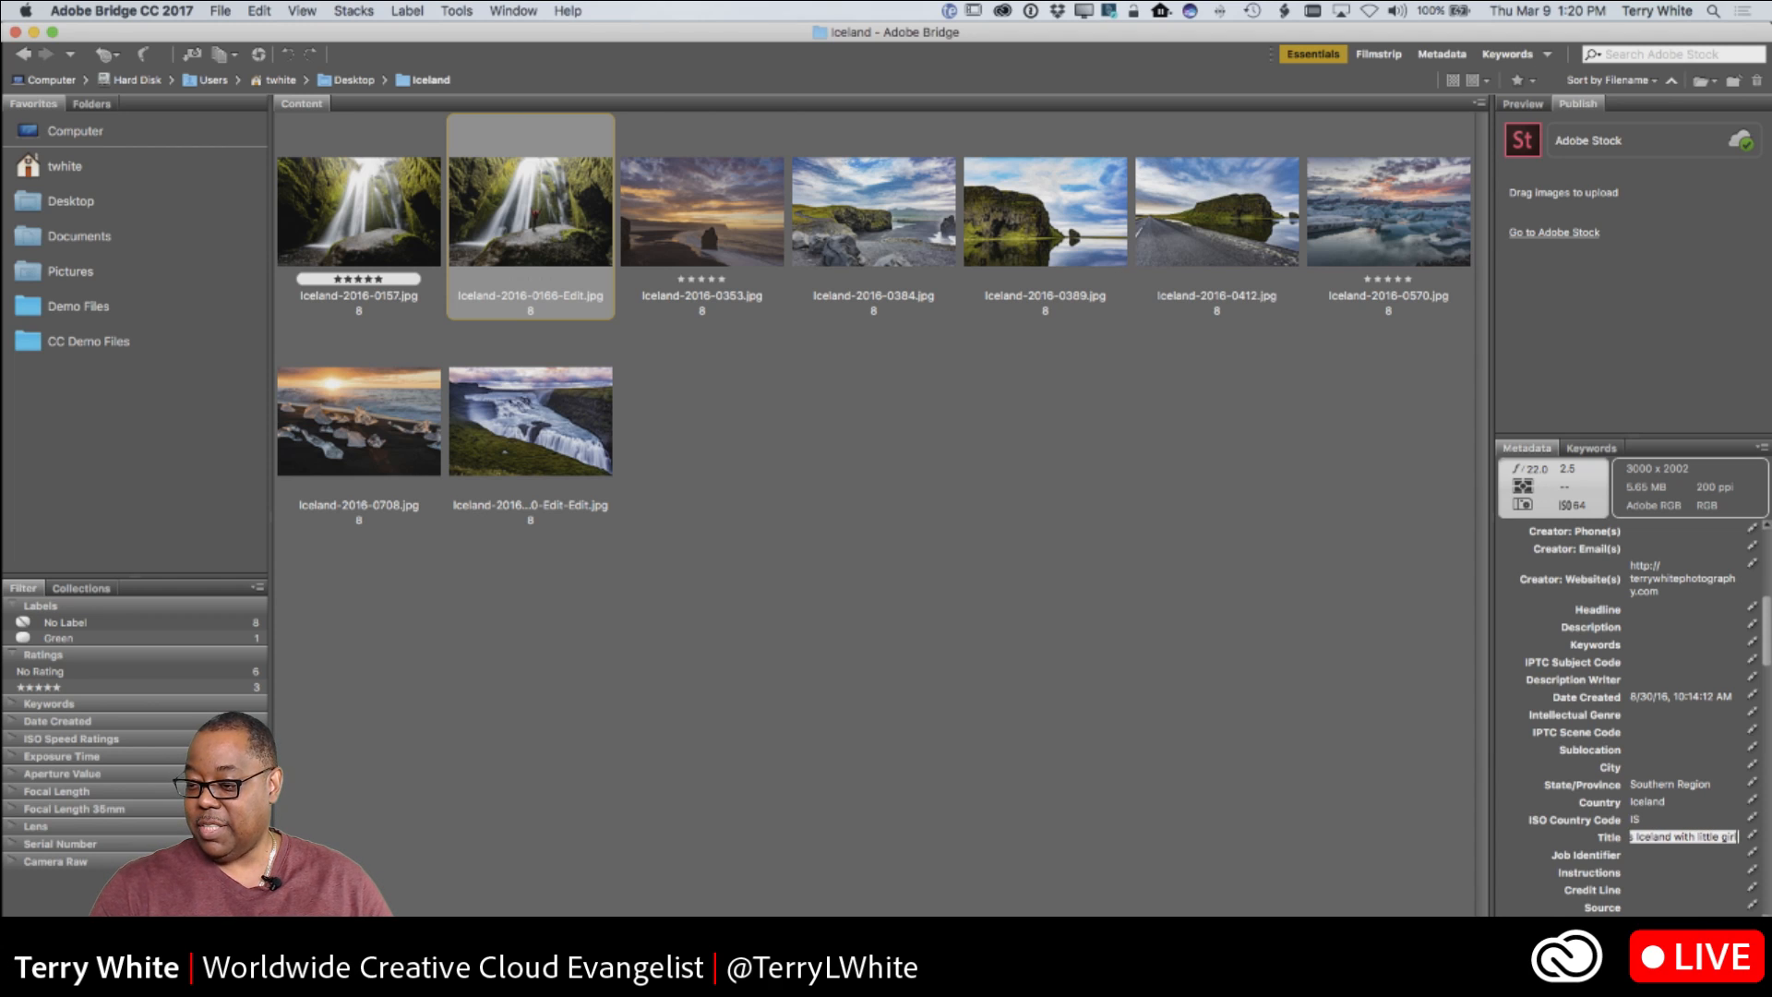
key(Return)
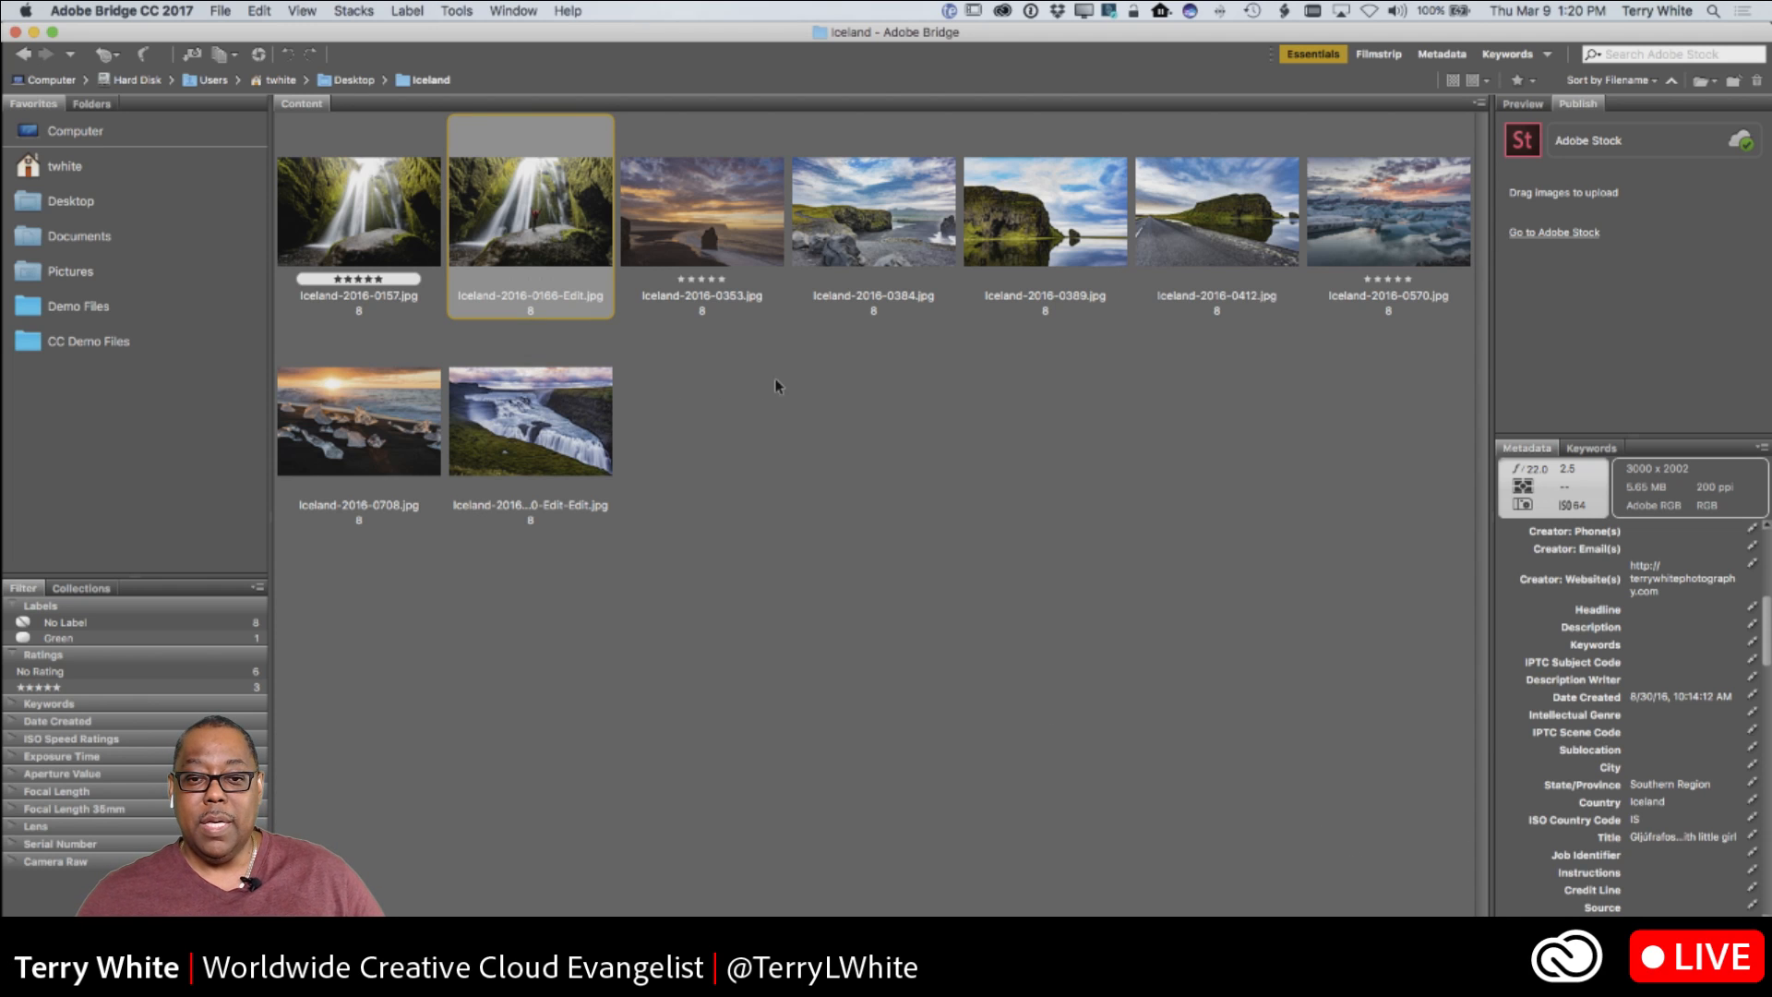
Set the Title metadata of Iceland-2016-0412.jpg to "Long lonely road in Iceland"
click(1032, 235)
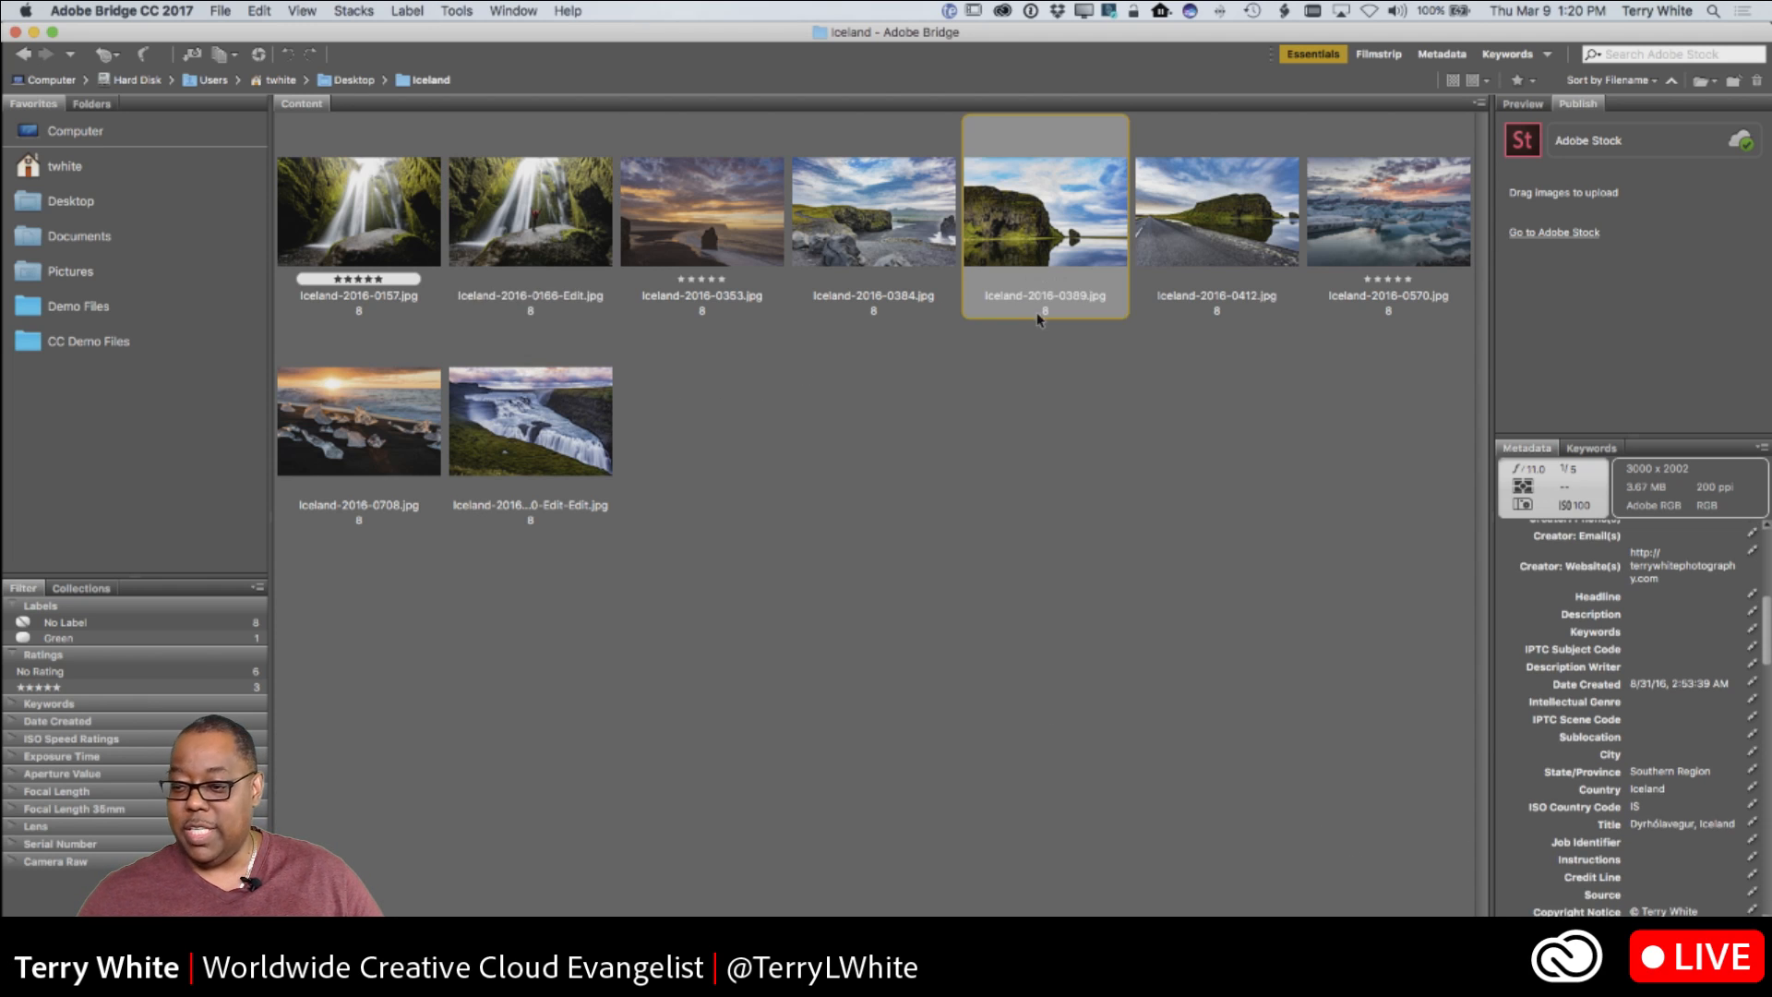
click(1147, 312)
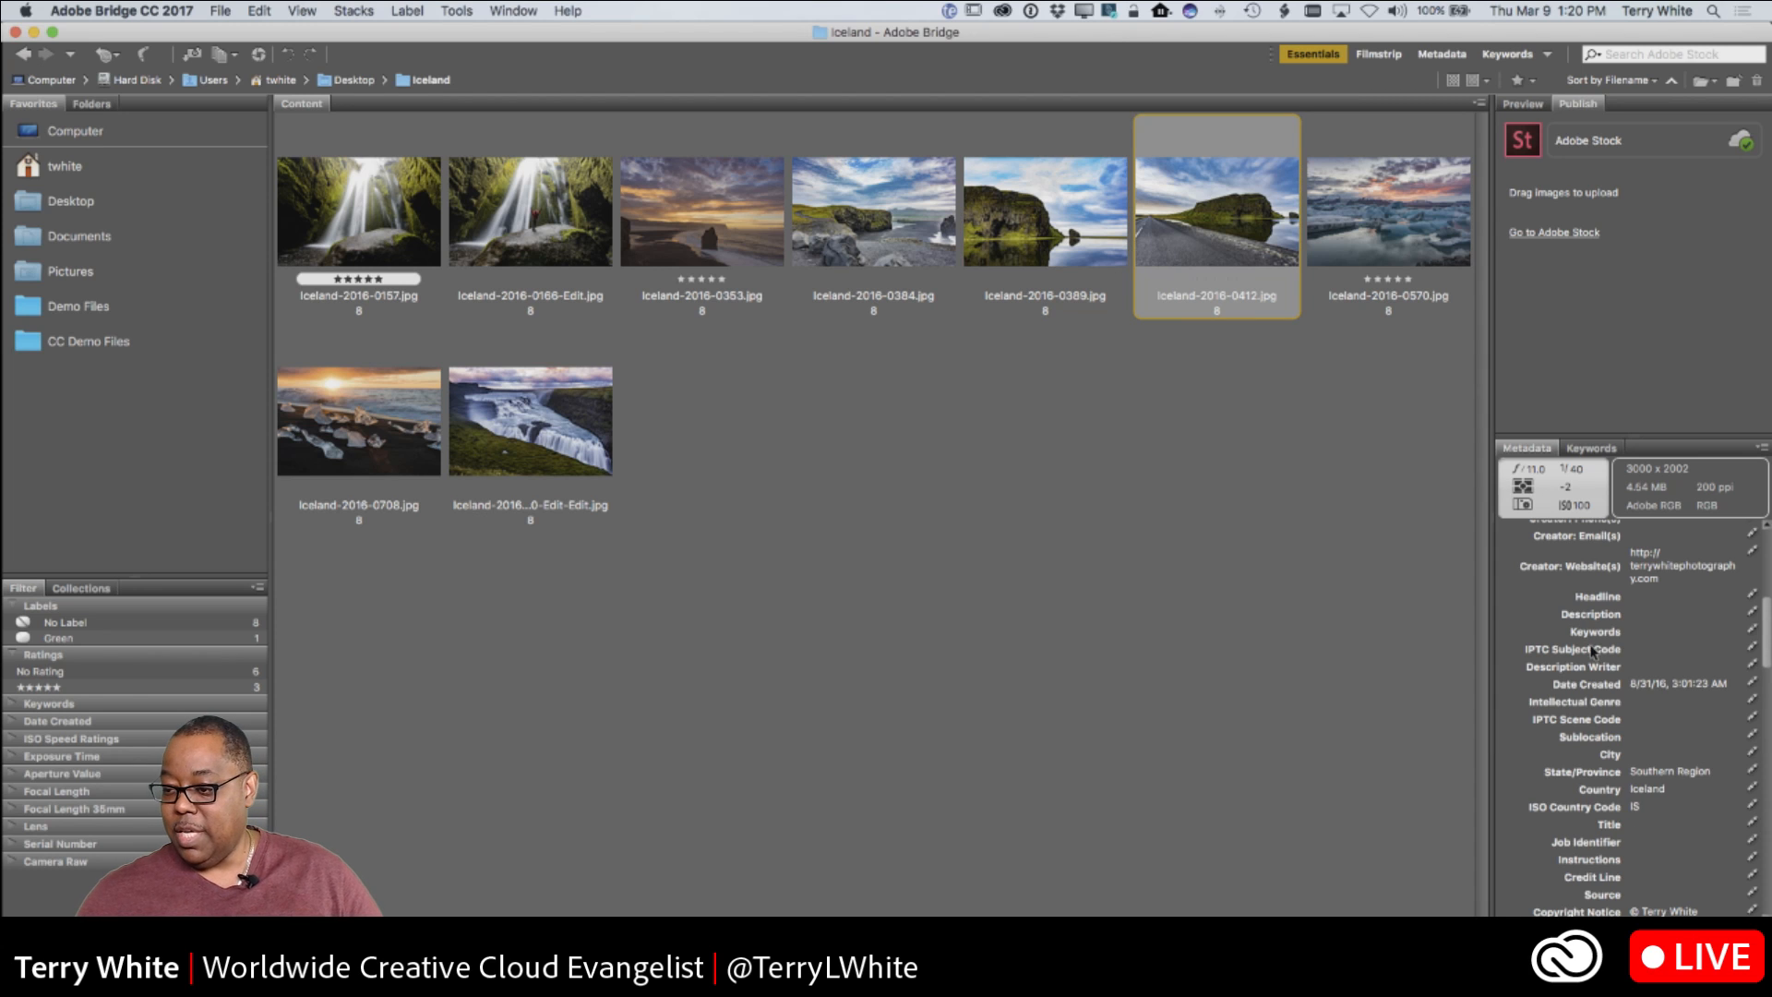
click(1638, 825)
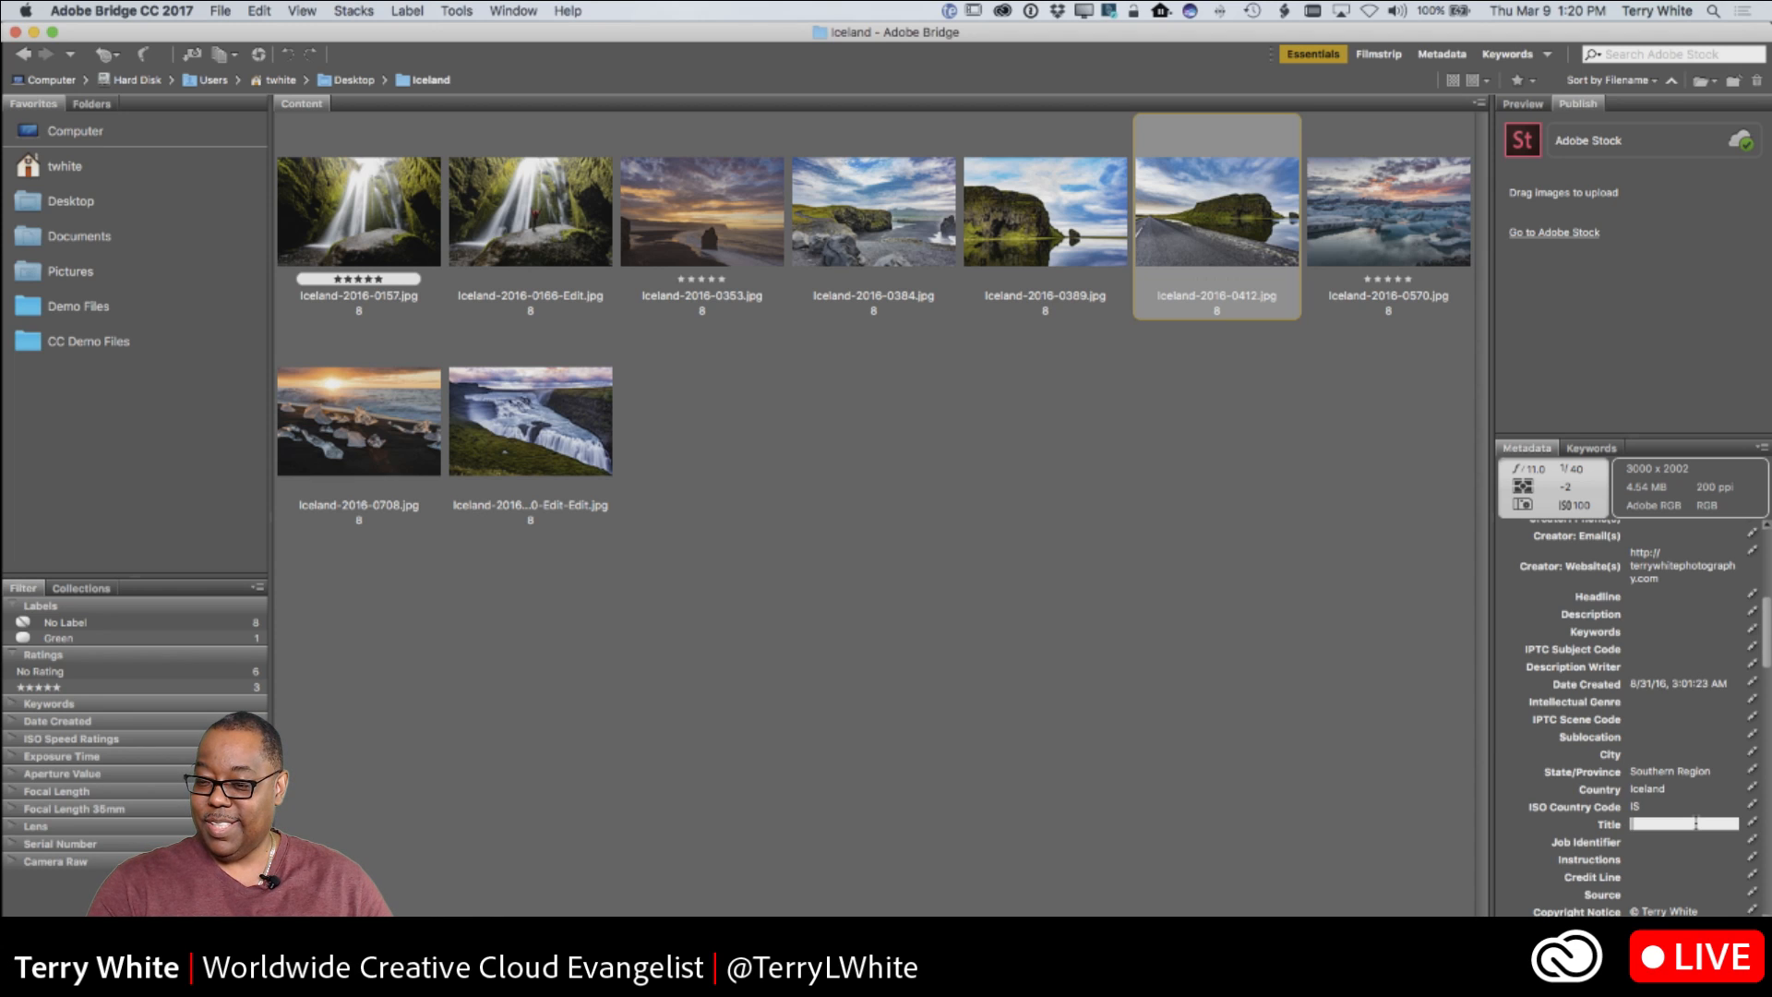
text(asdf)
key(BackSpace)
key(BackSpace)
key(BackSpace)
key(BackSpace)
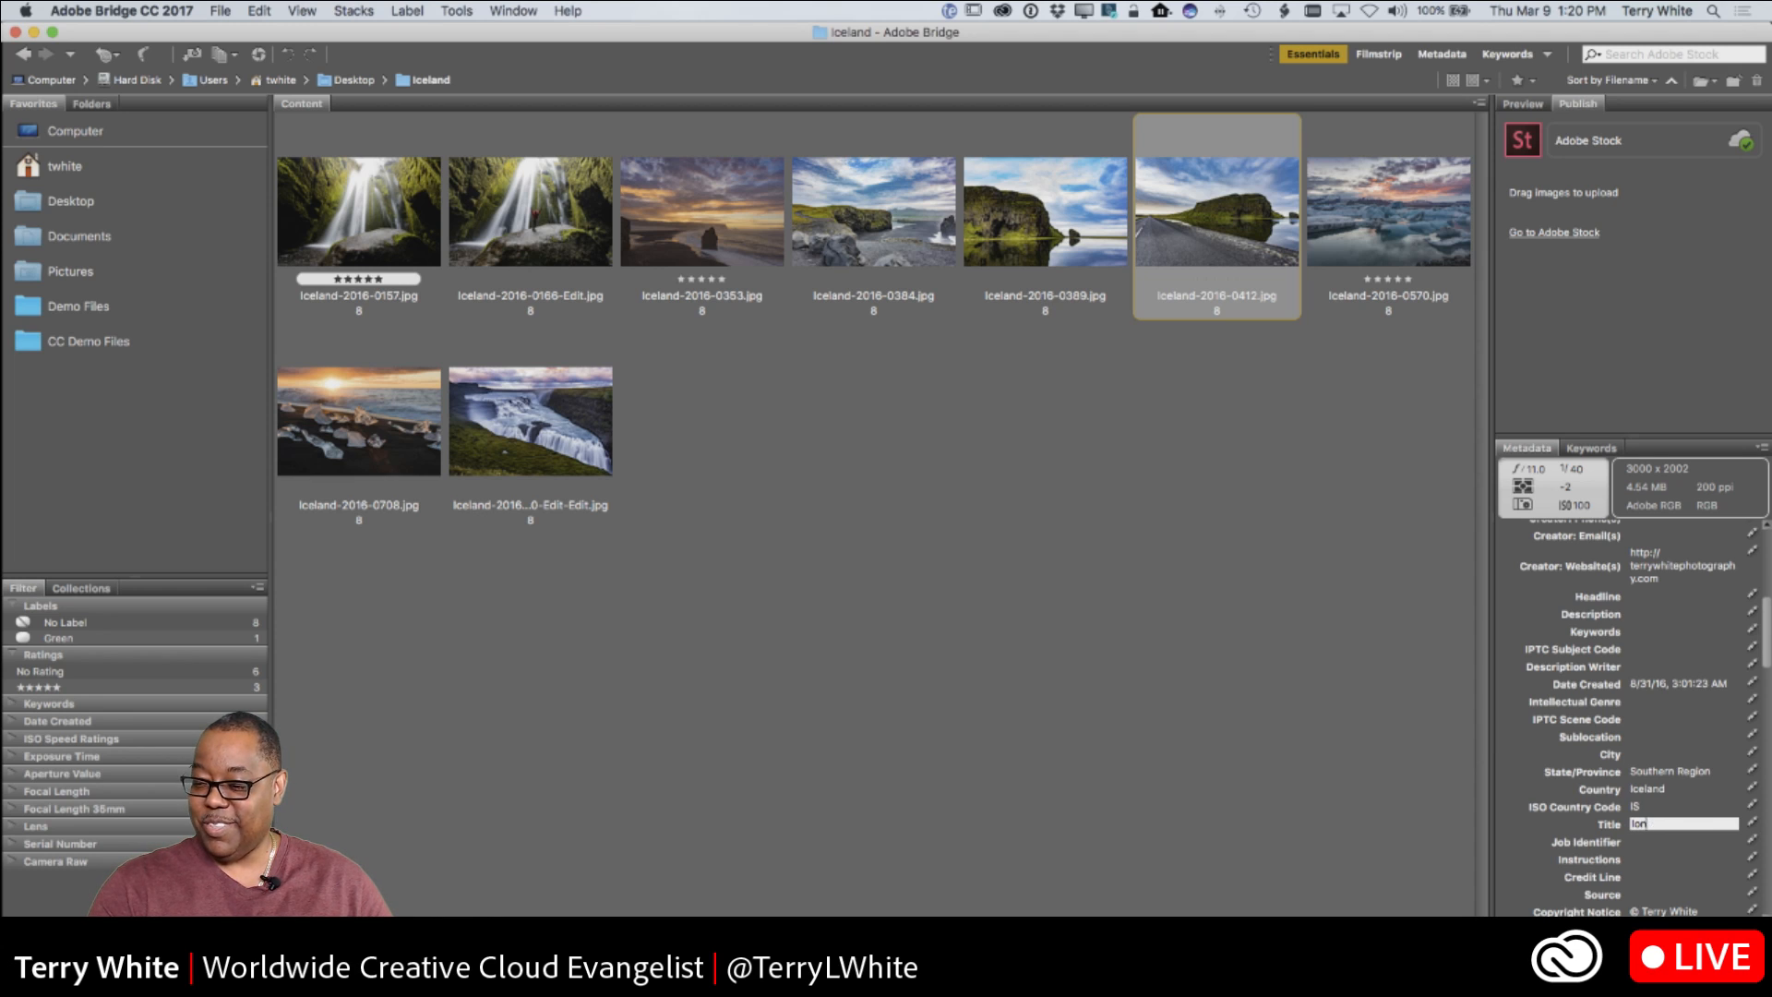
text(Long lone)
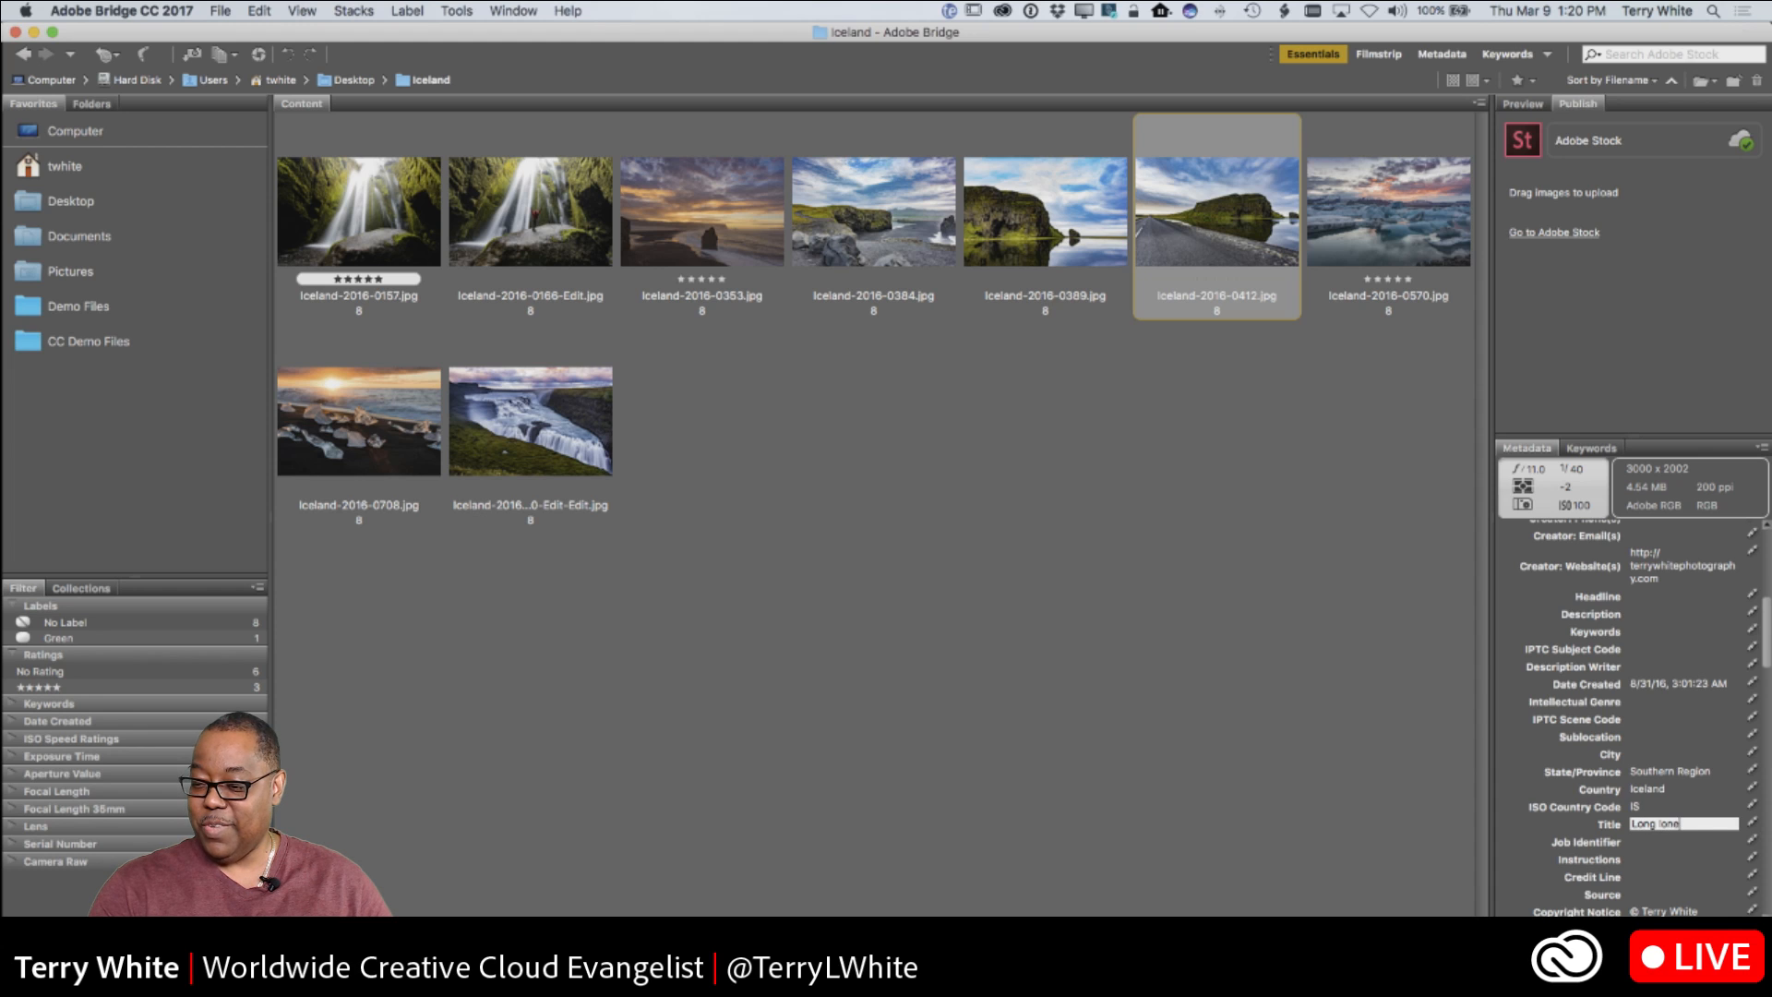
text(ly road in )
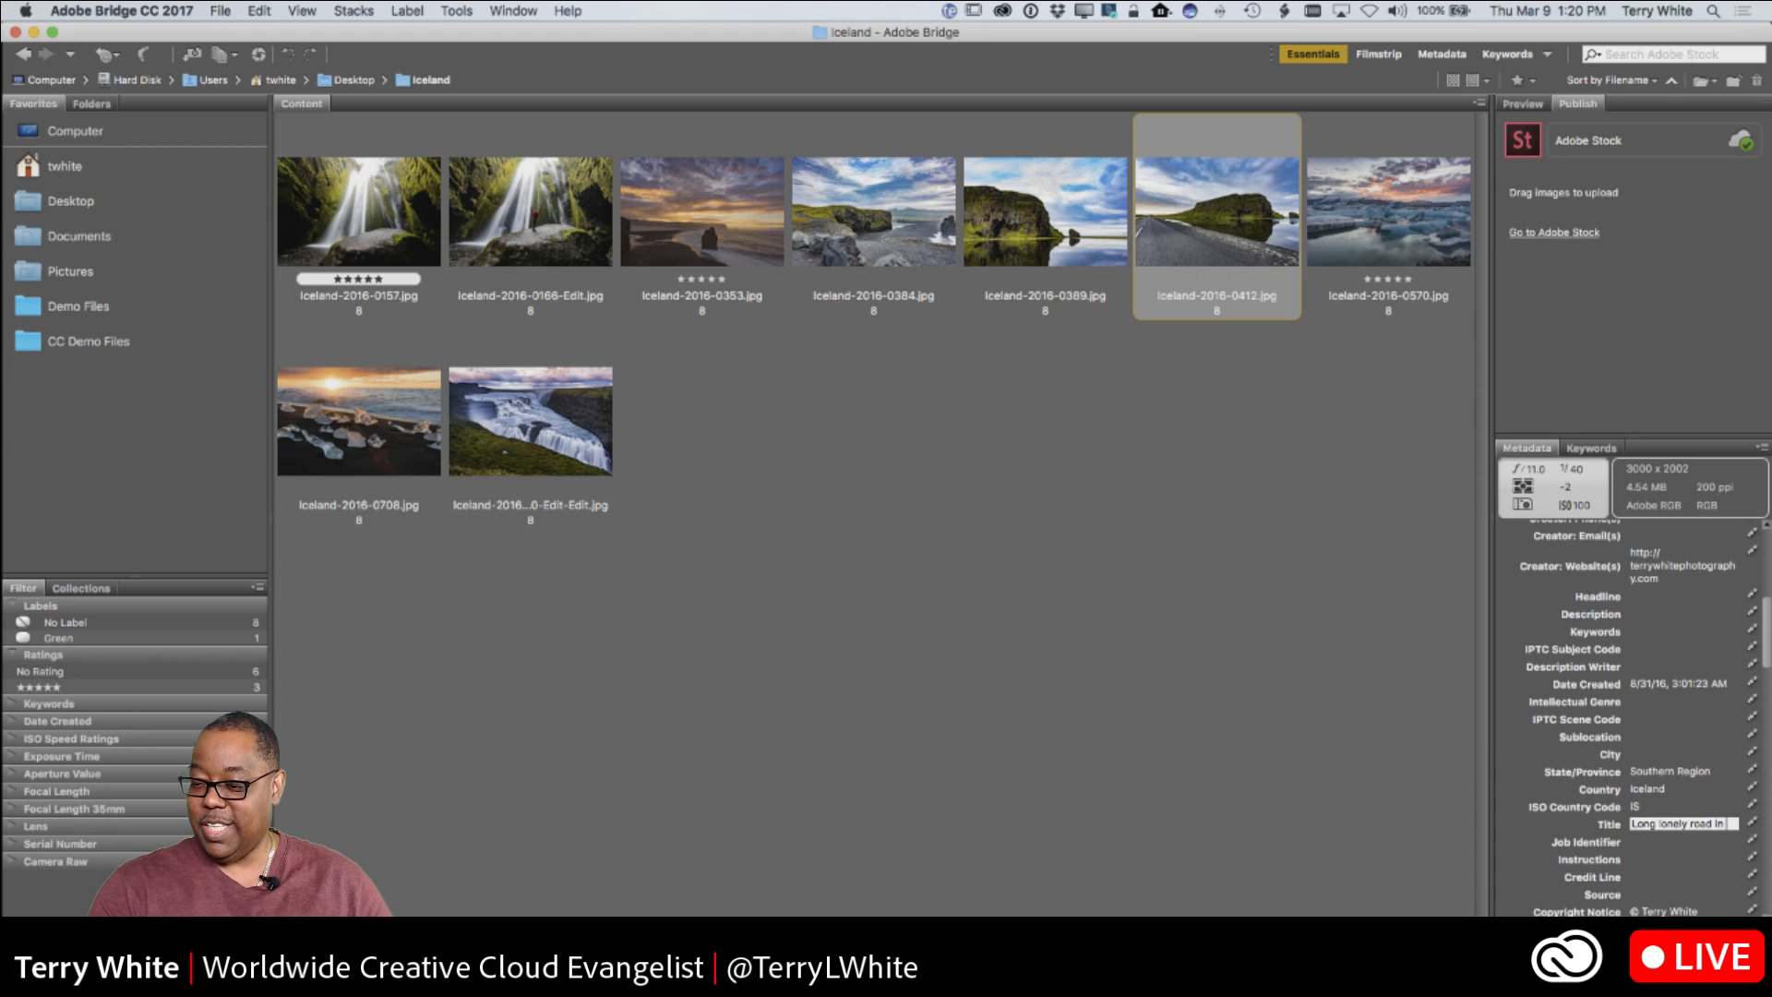
text(Iceland)
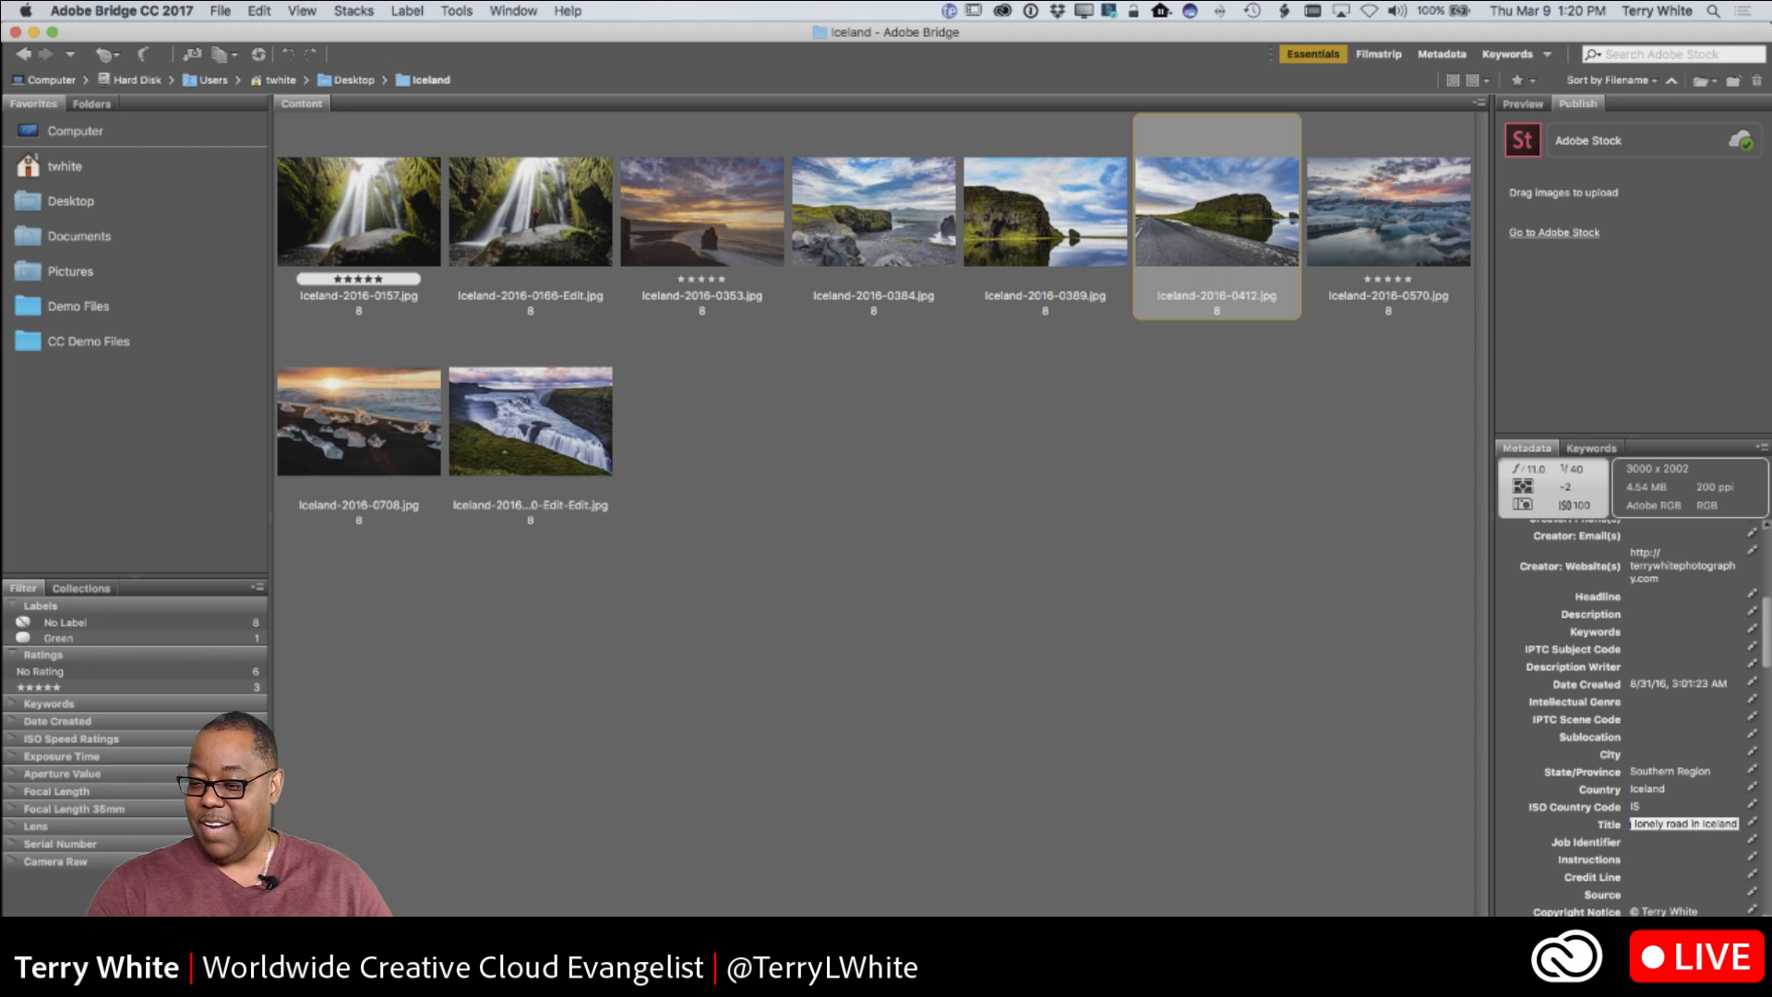
key(Return)
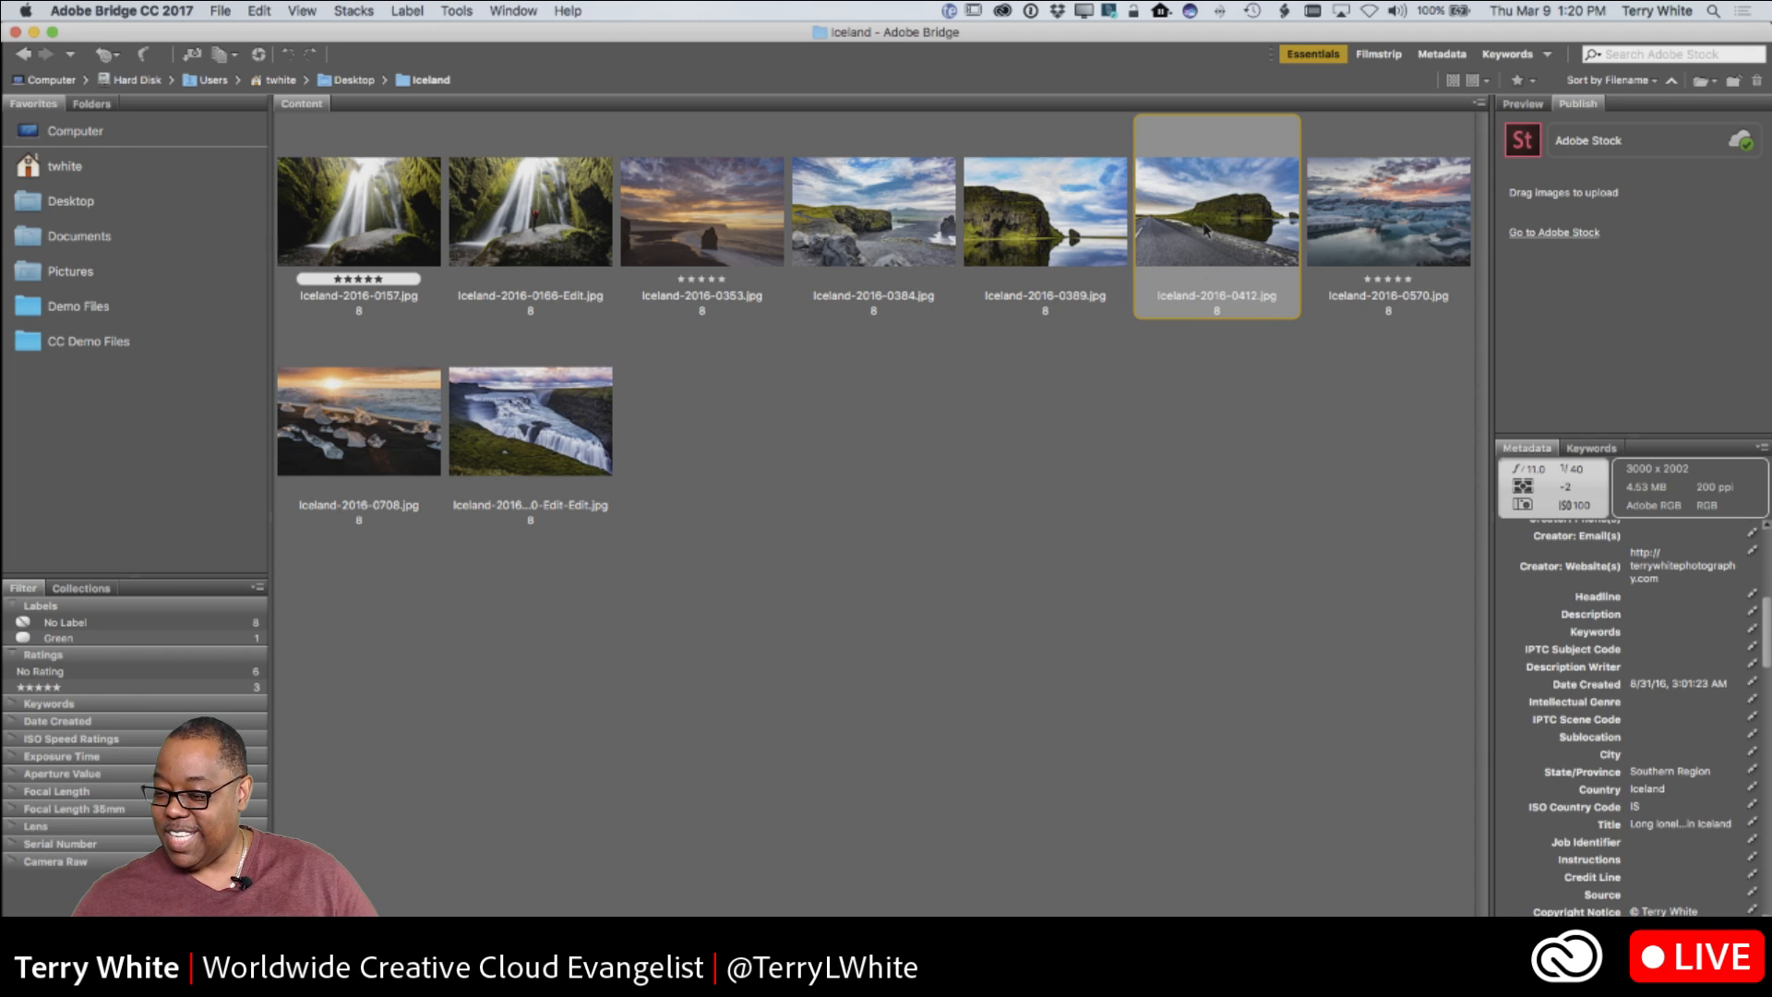
right_click(1205, 229)
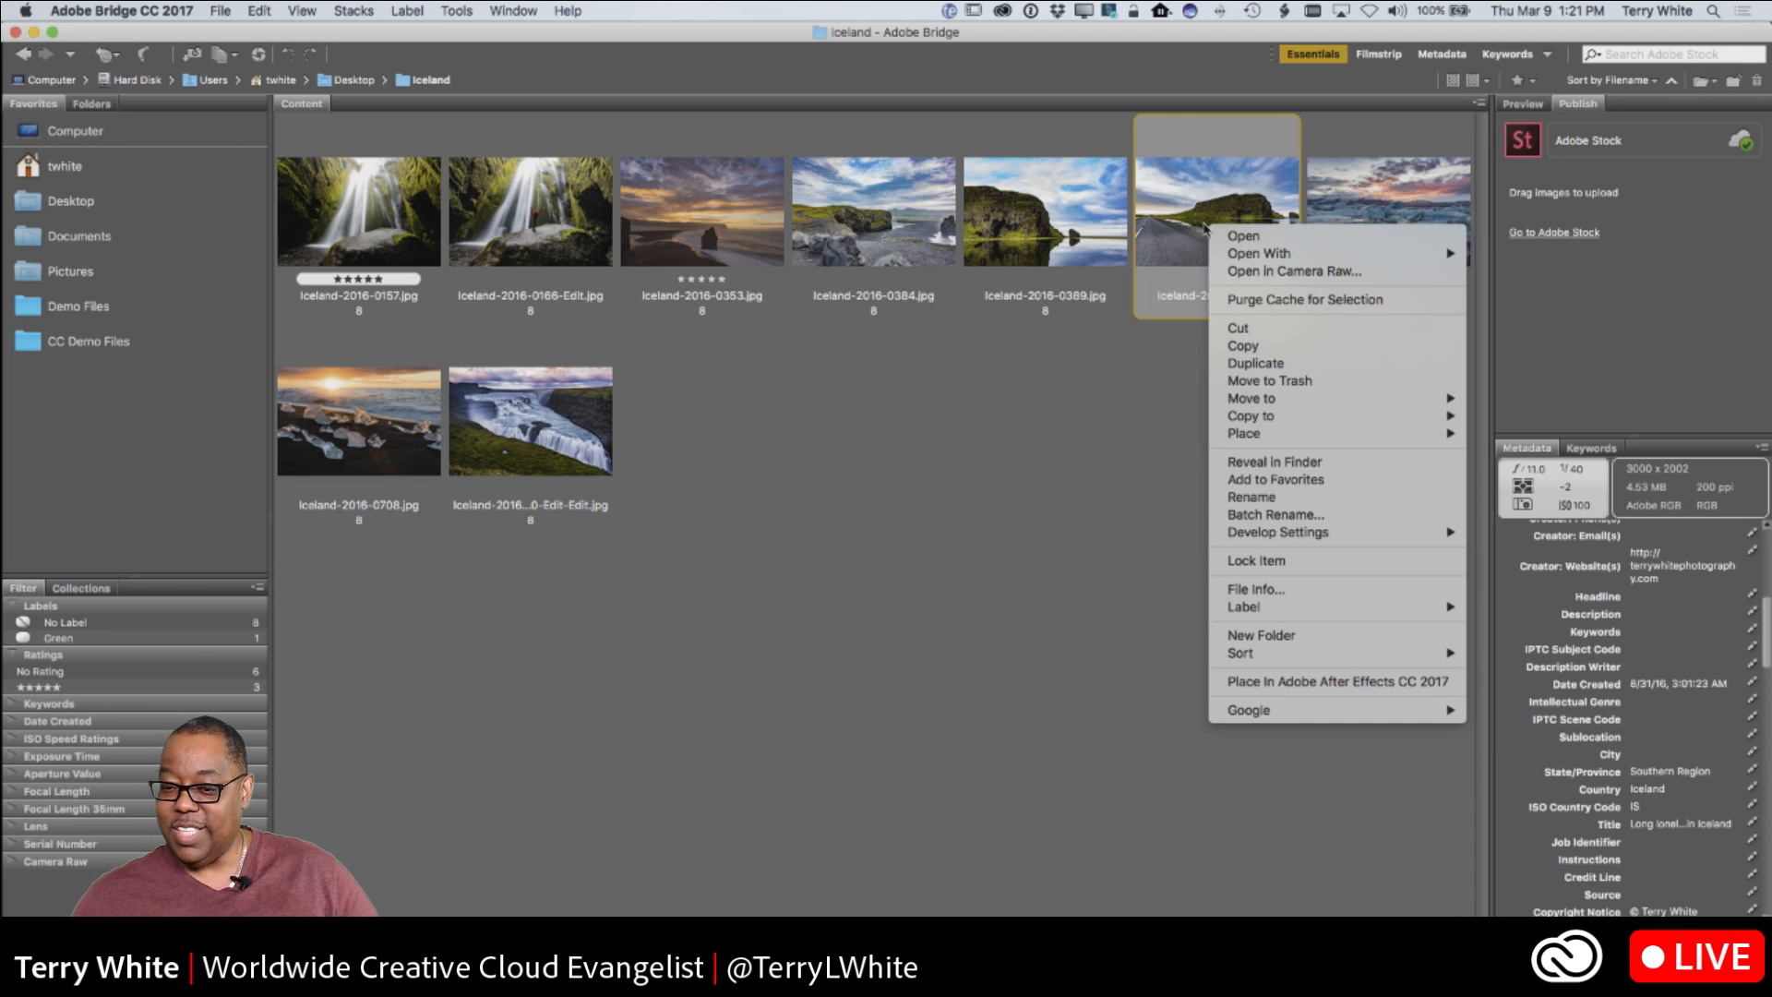
click(984, 457)
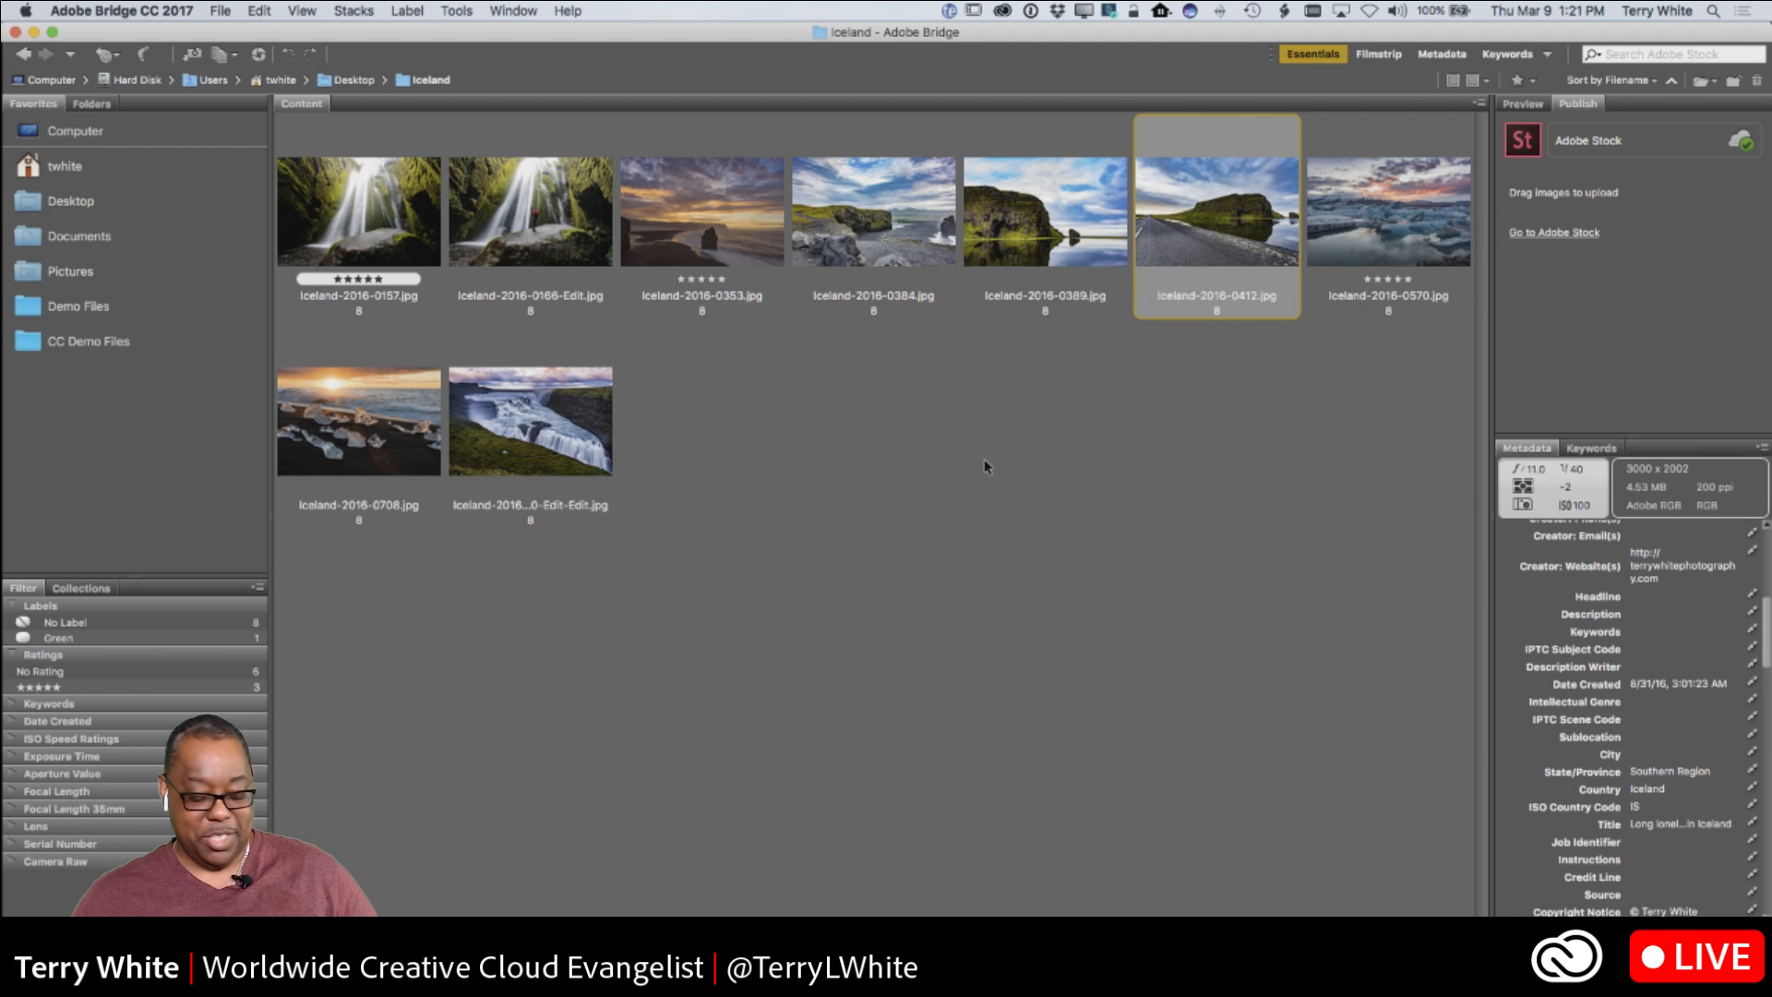
Switch to InDesign and update the modified image links so the captions take the new titles
key(super+Tab)
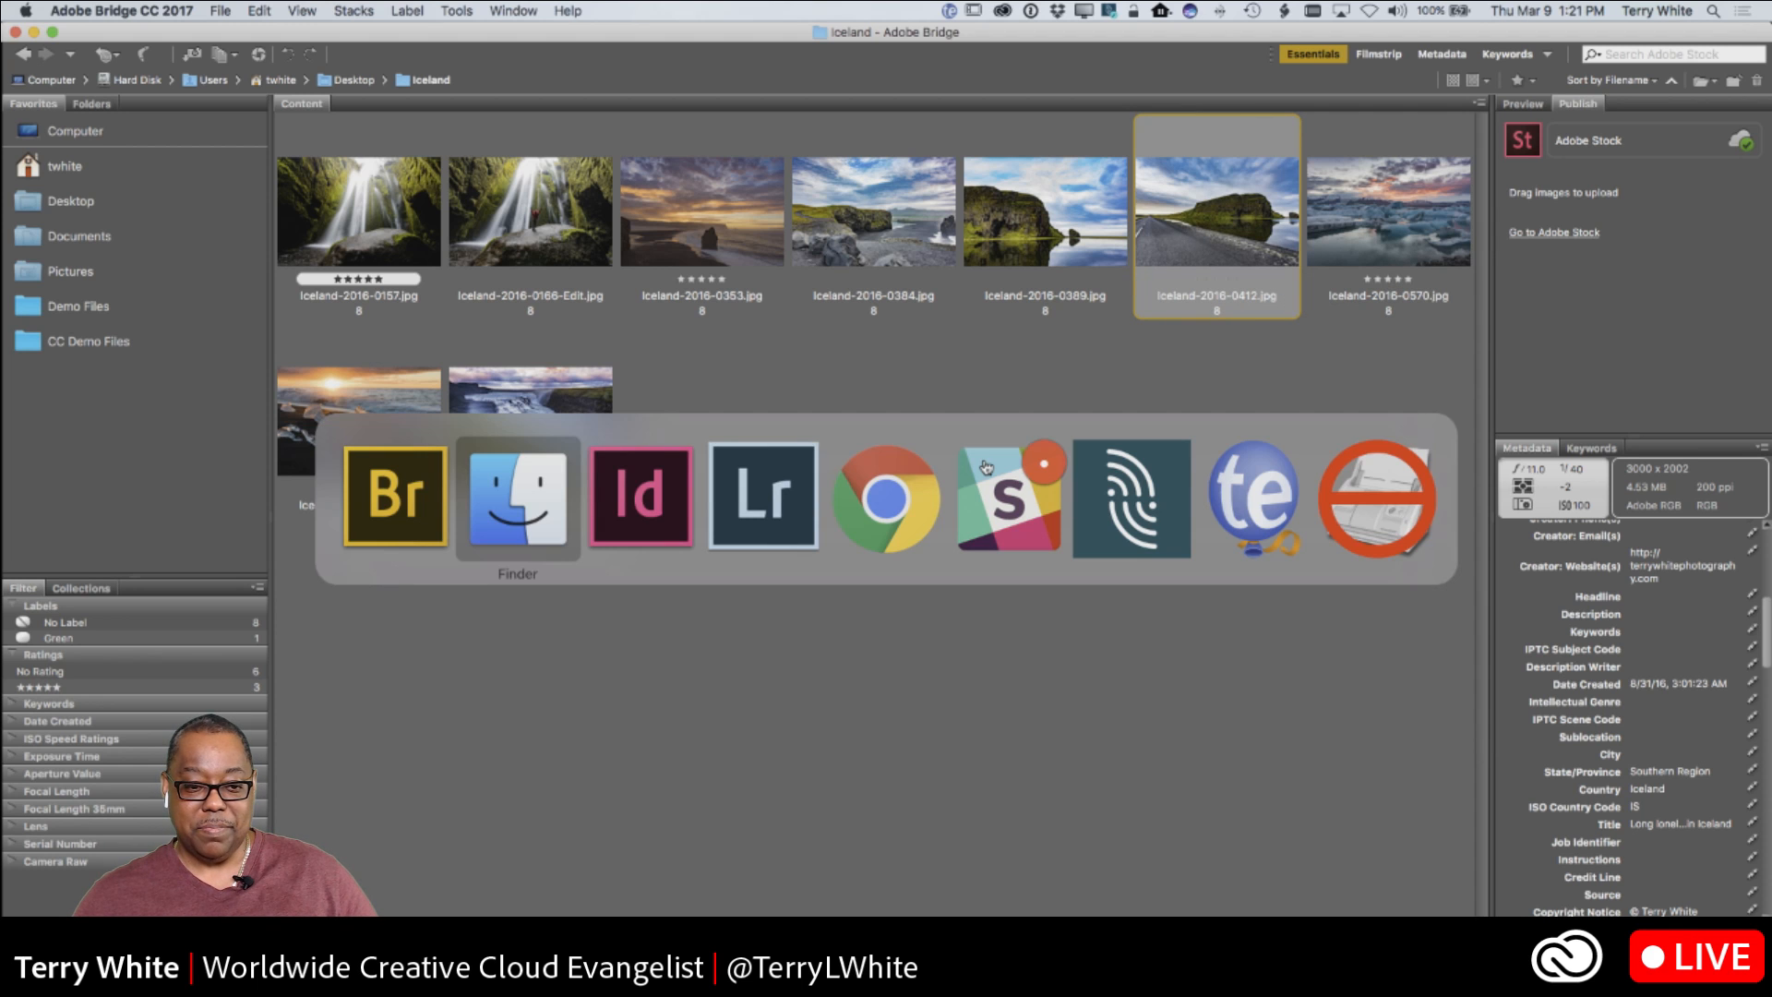
key(super+Tab)
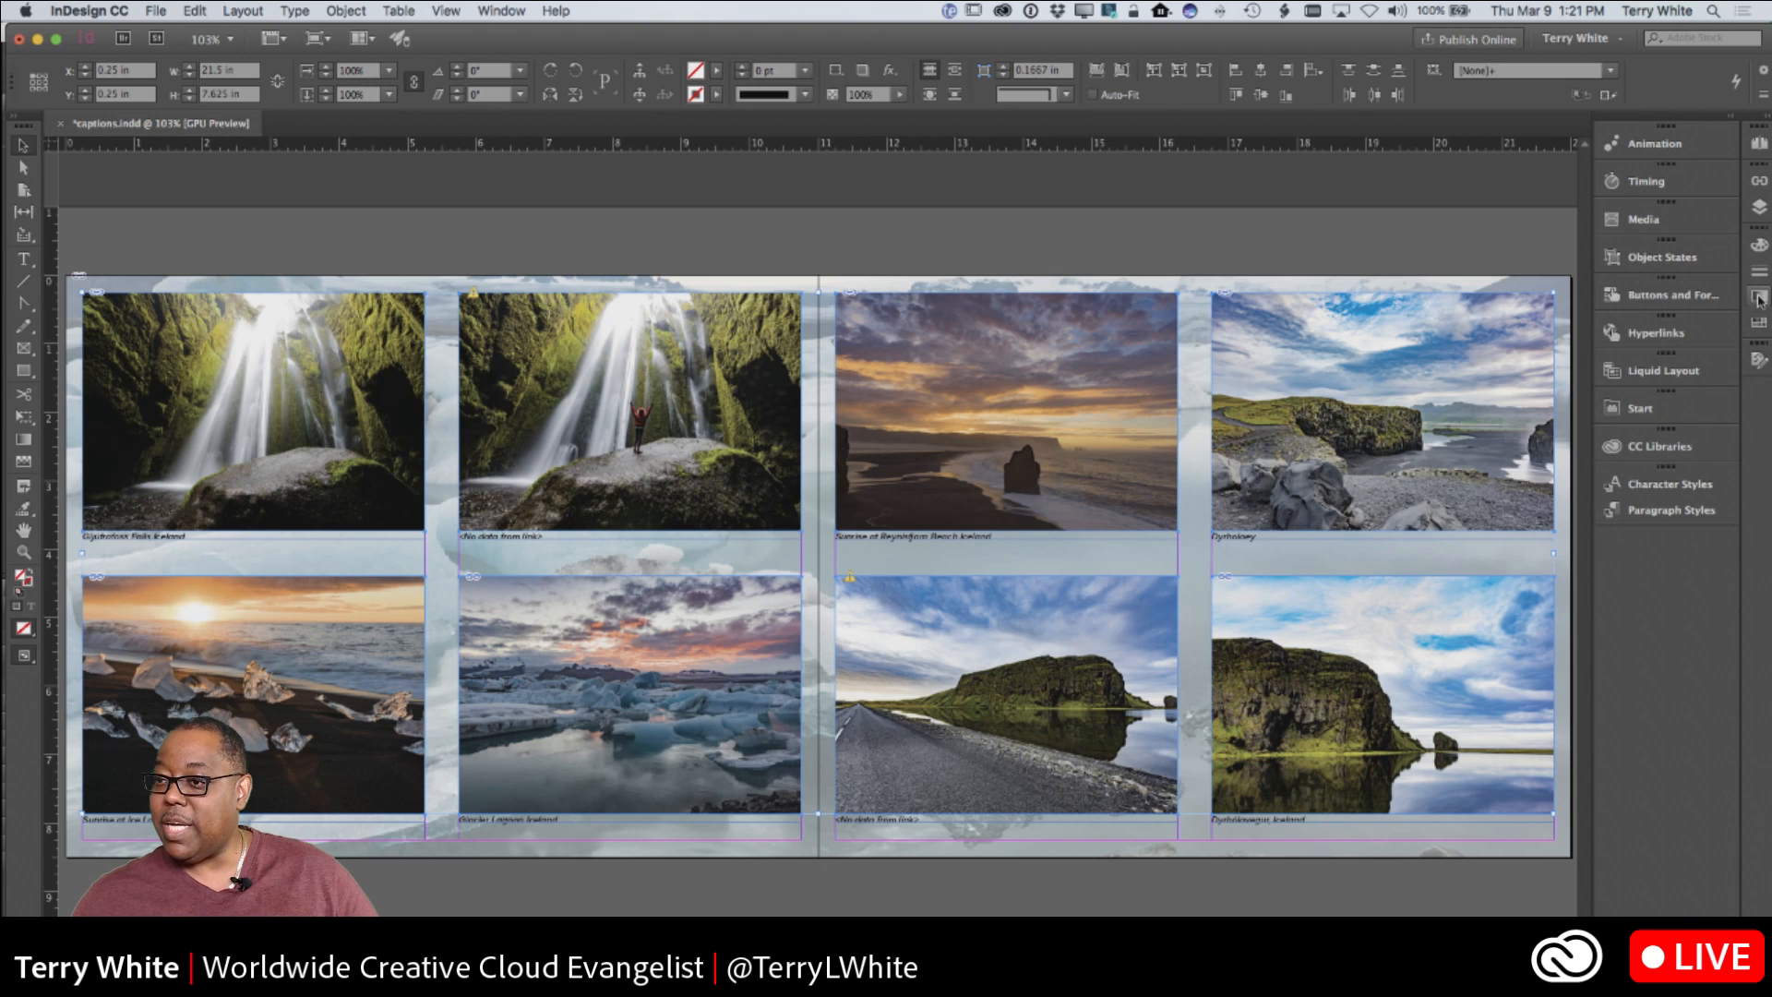
click(1759, 188)
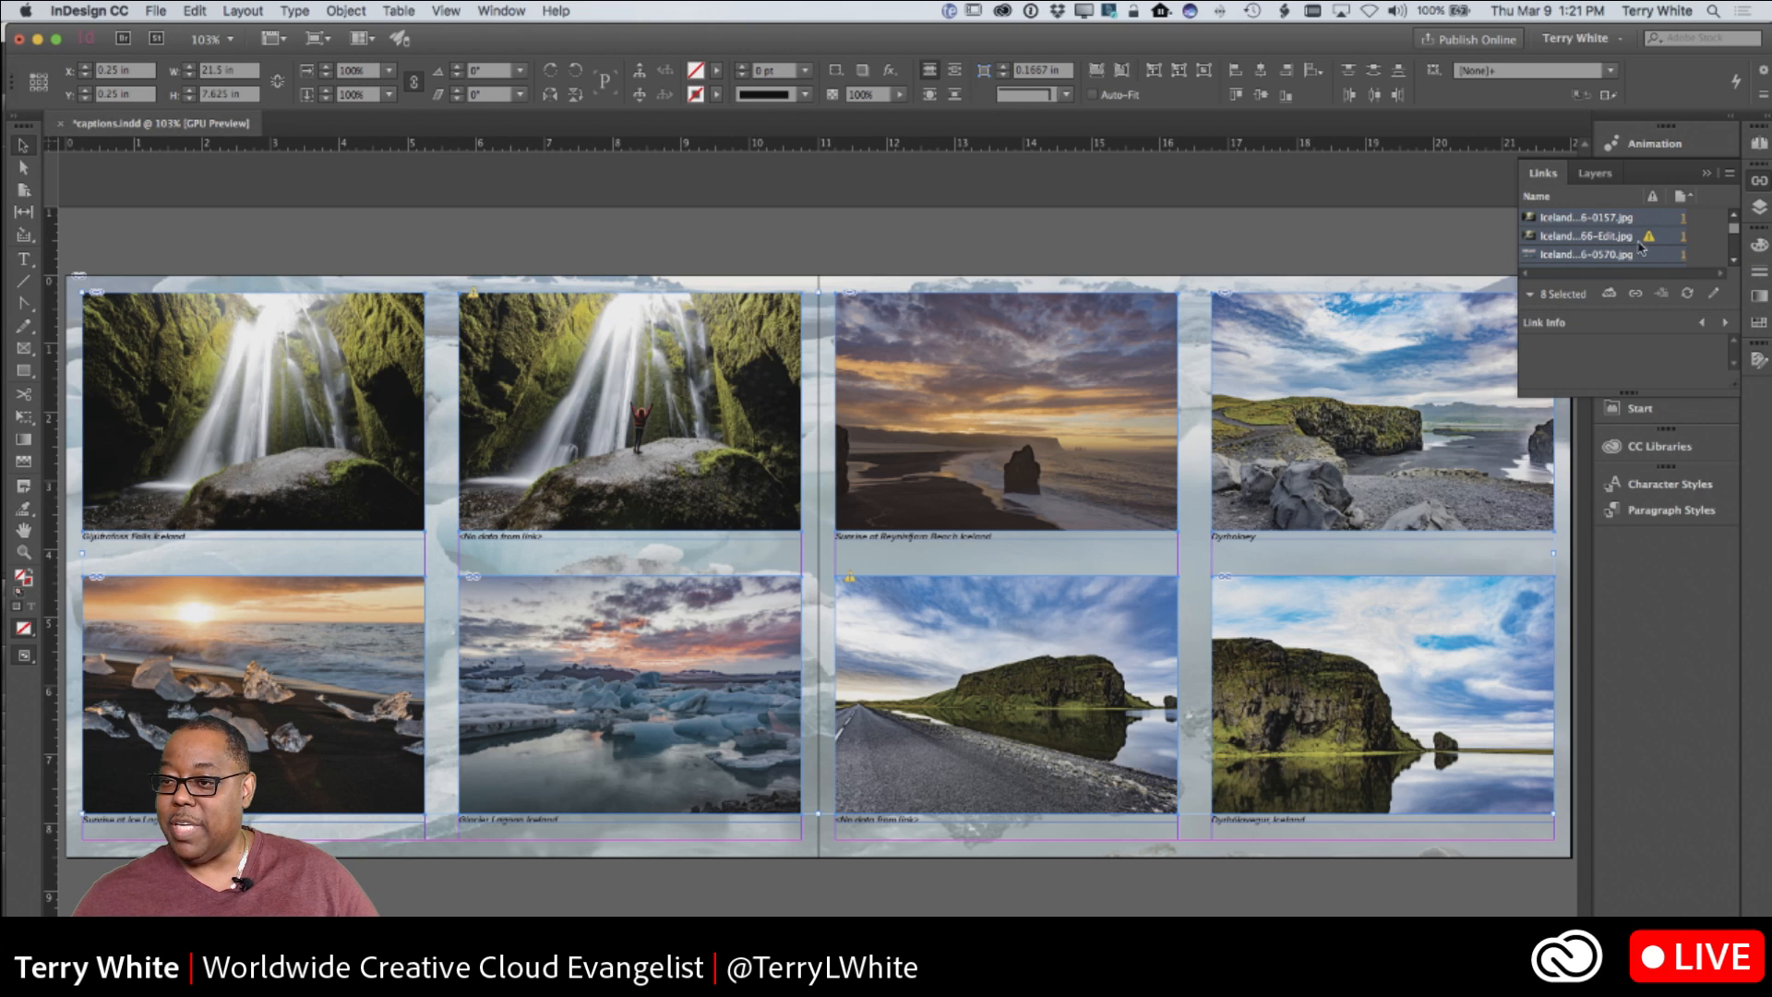
click(1683, 298)
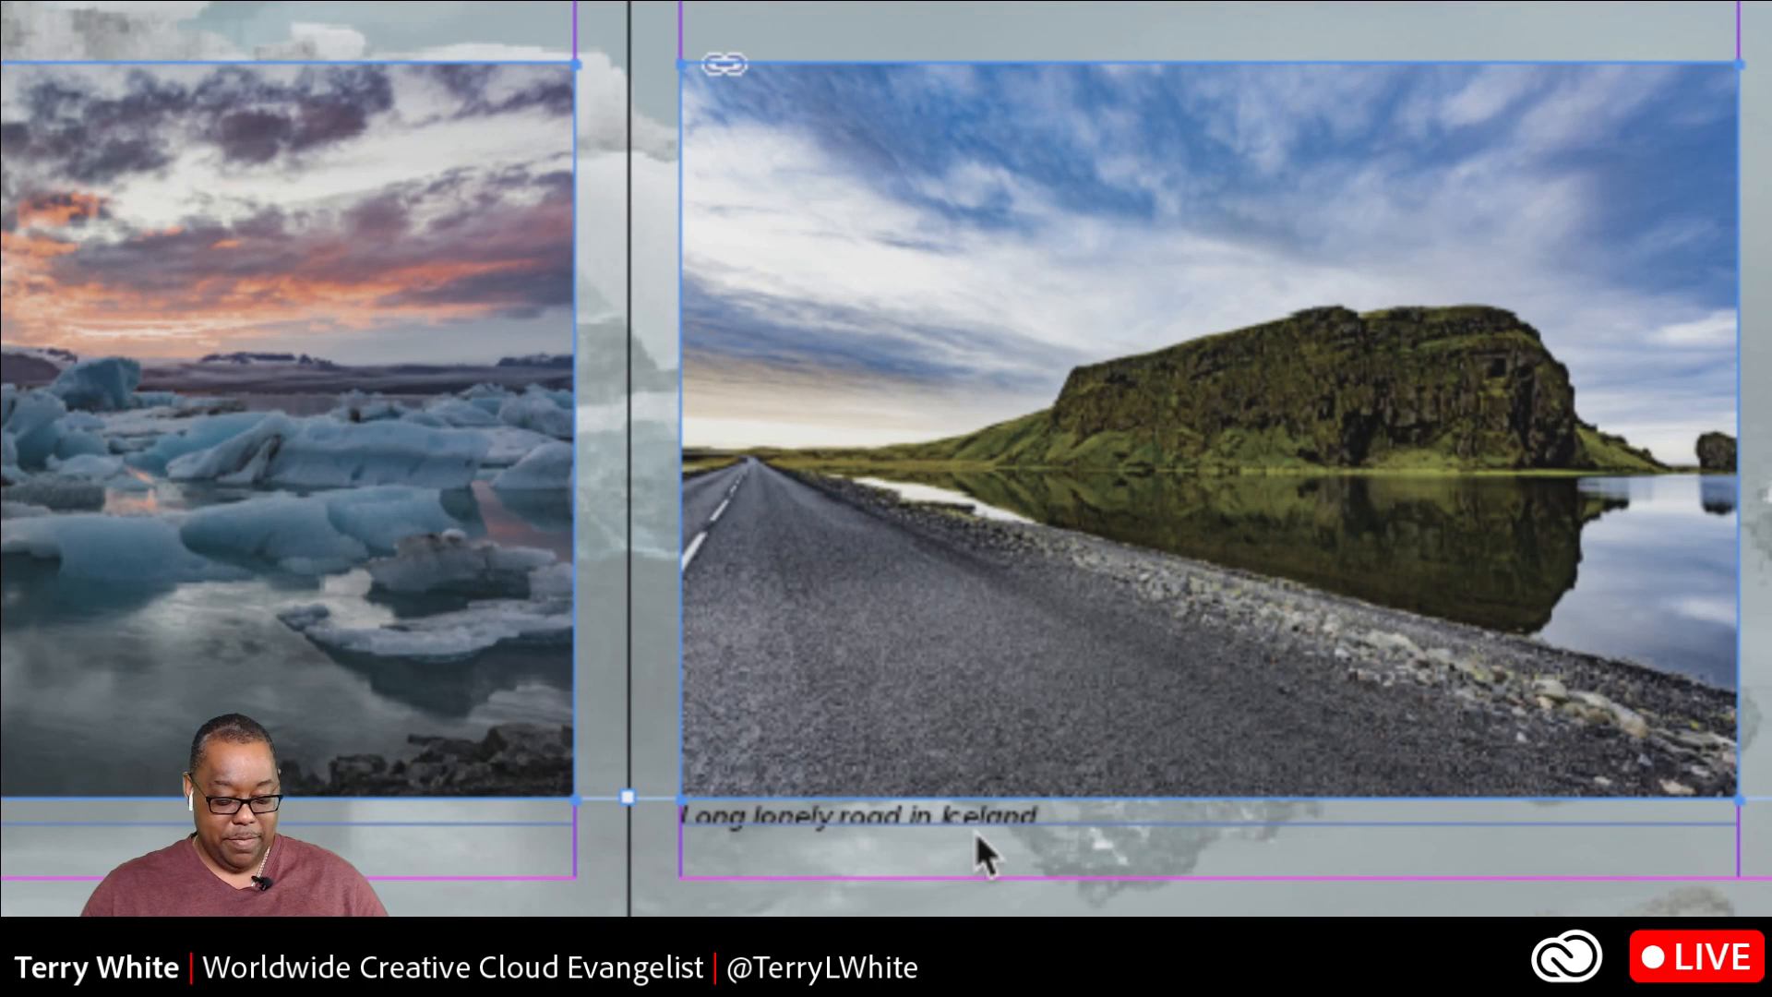
Show the spread in Preview mode without guides and frame edges, and deselect all photo frames
key(w)
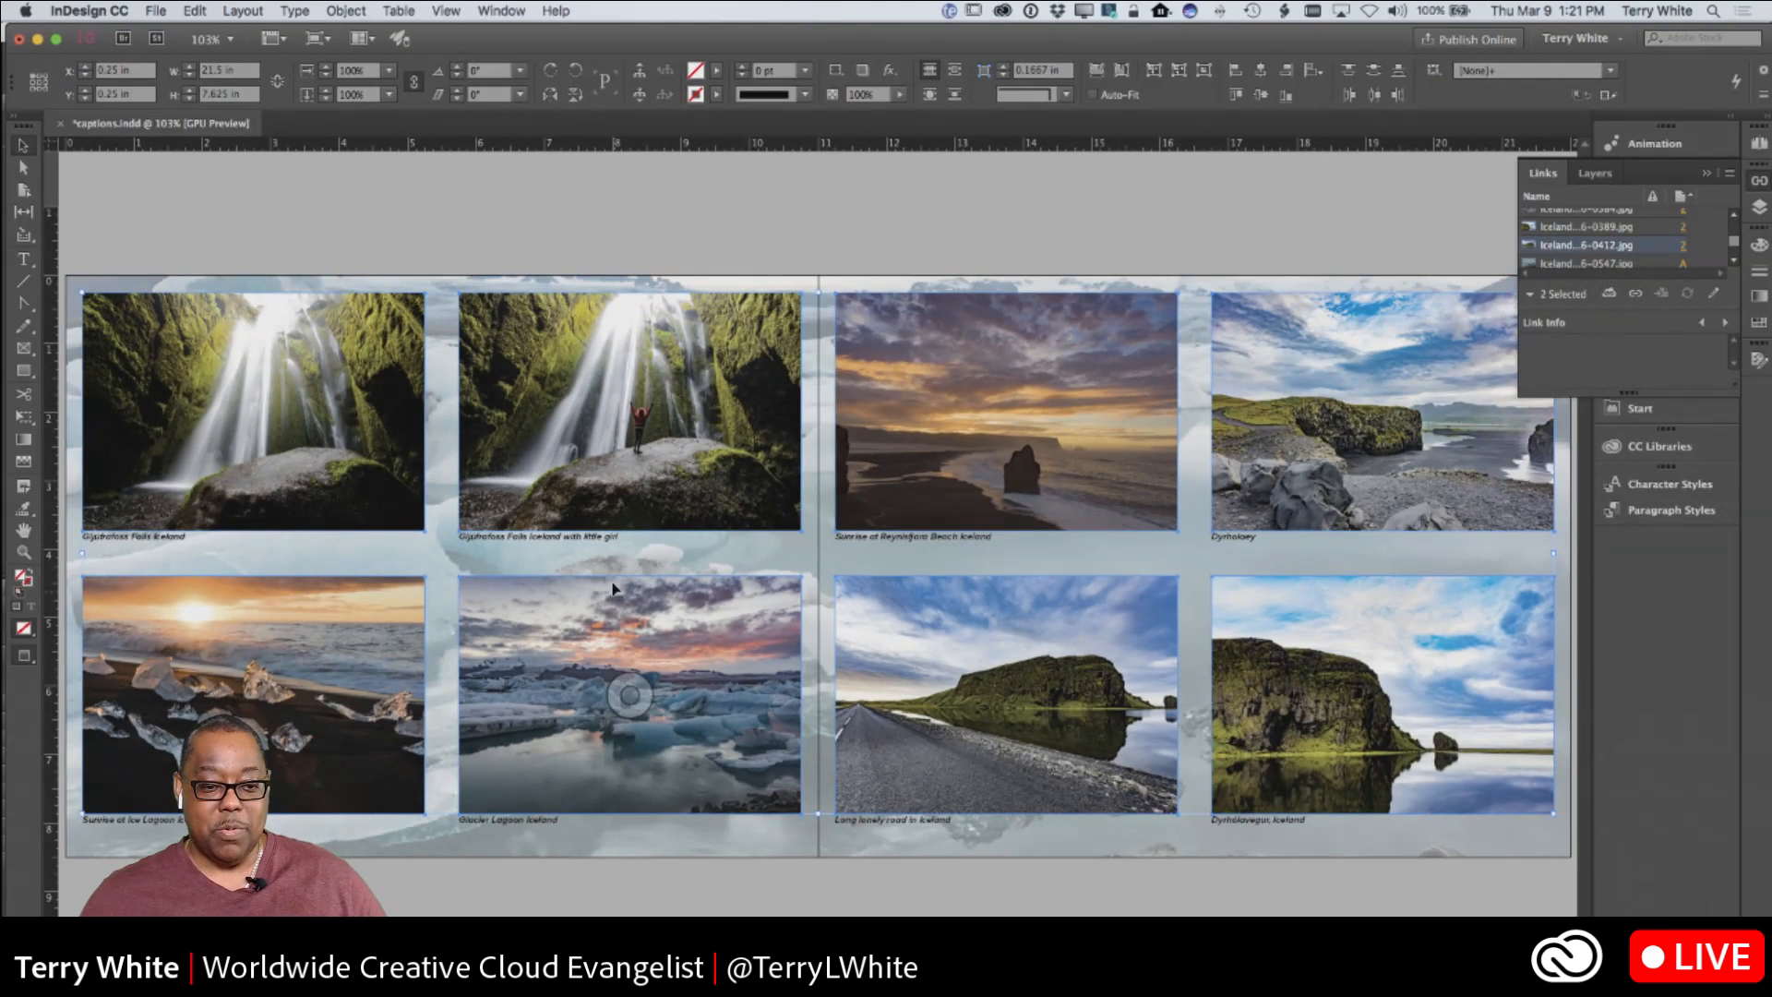
click(562, 554)
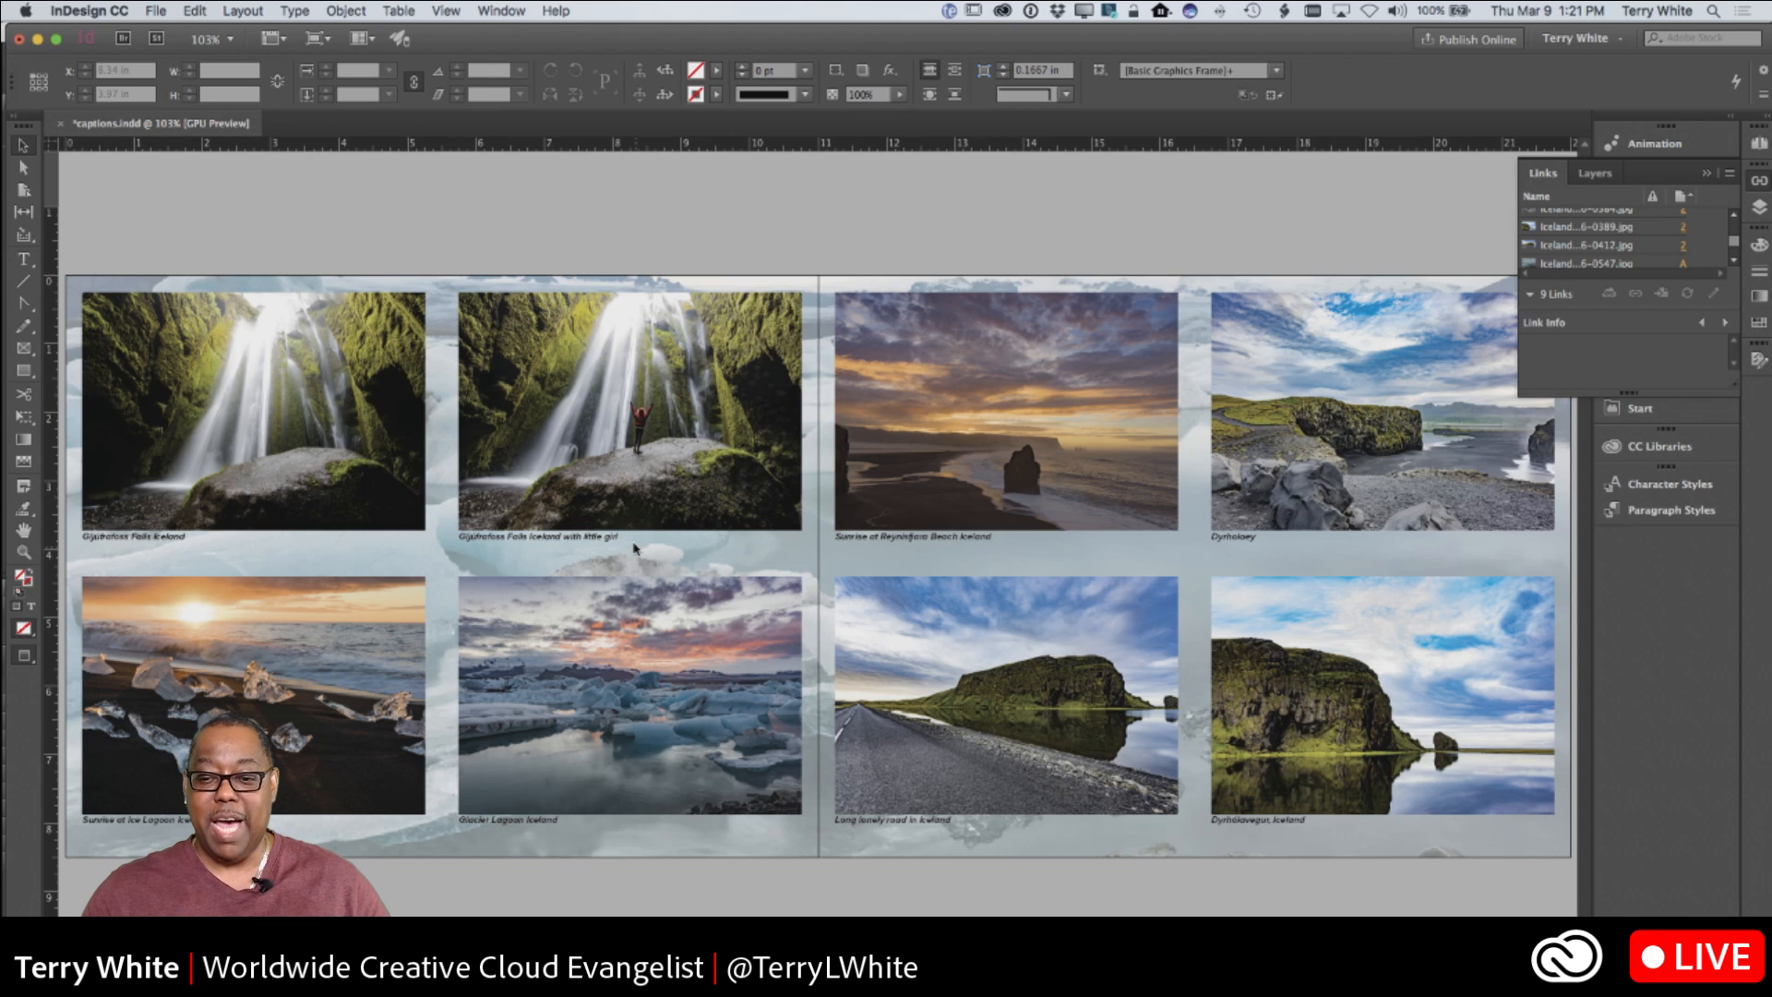
click(240, 424)
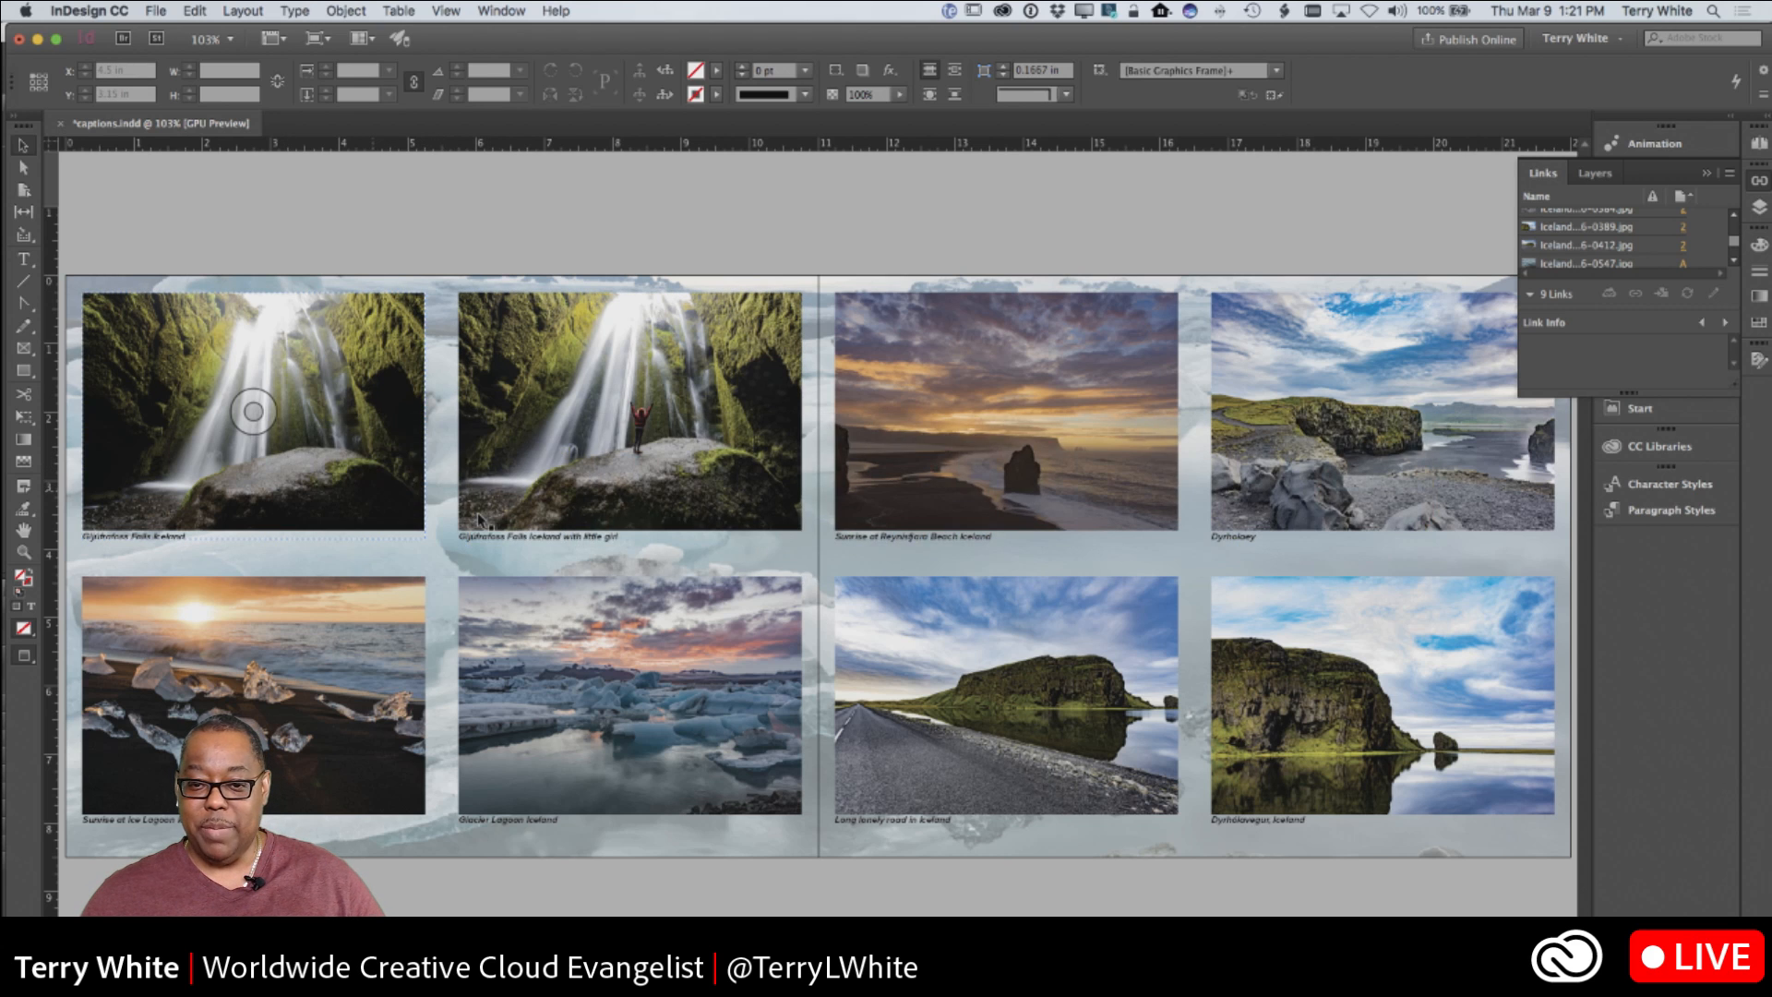
Switch to Finder and preview Iceland-2016-1090-Edit-Edit.jpg from the Iceland folder with Quick Look
key(super+Tab)
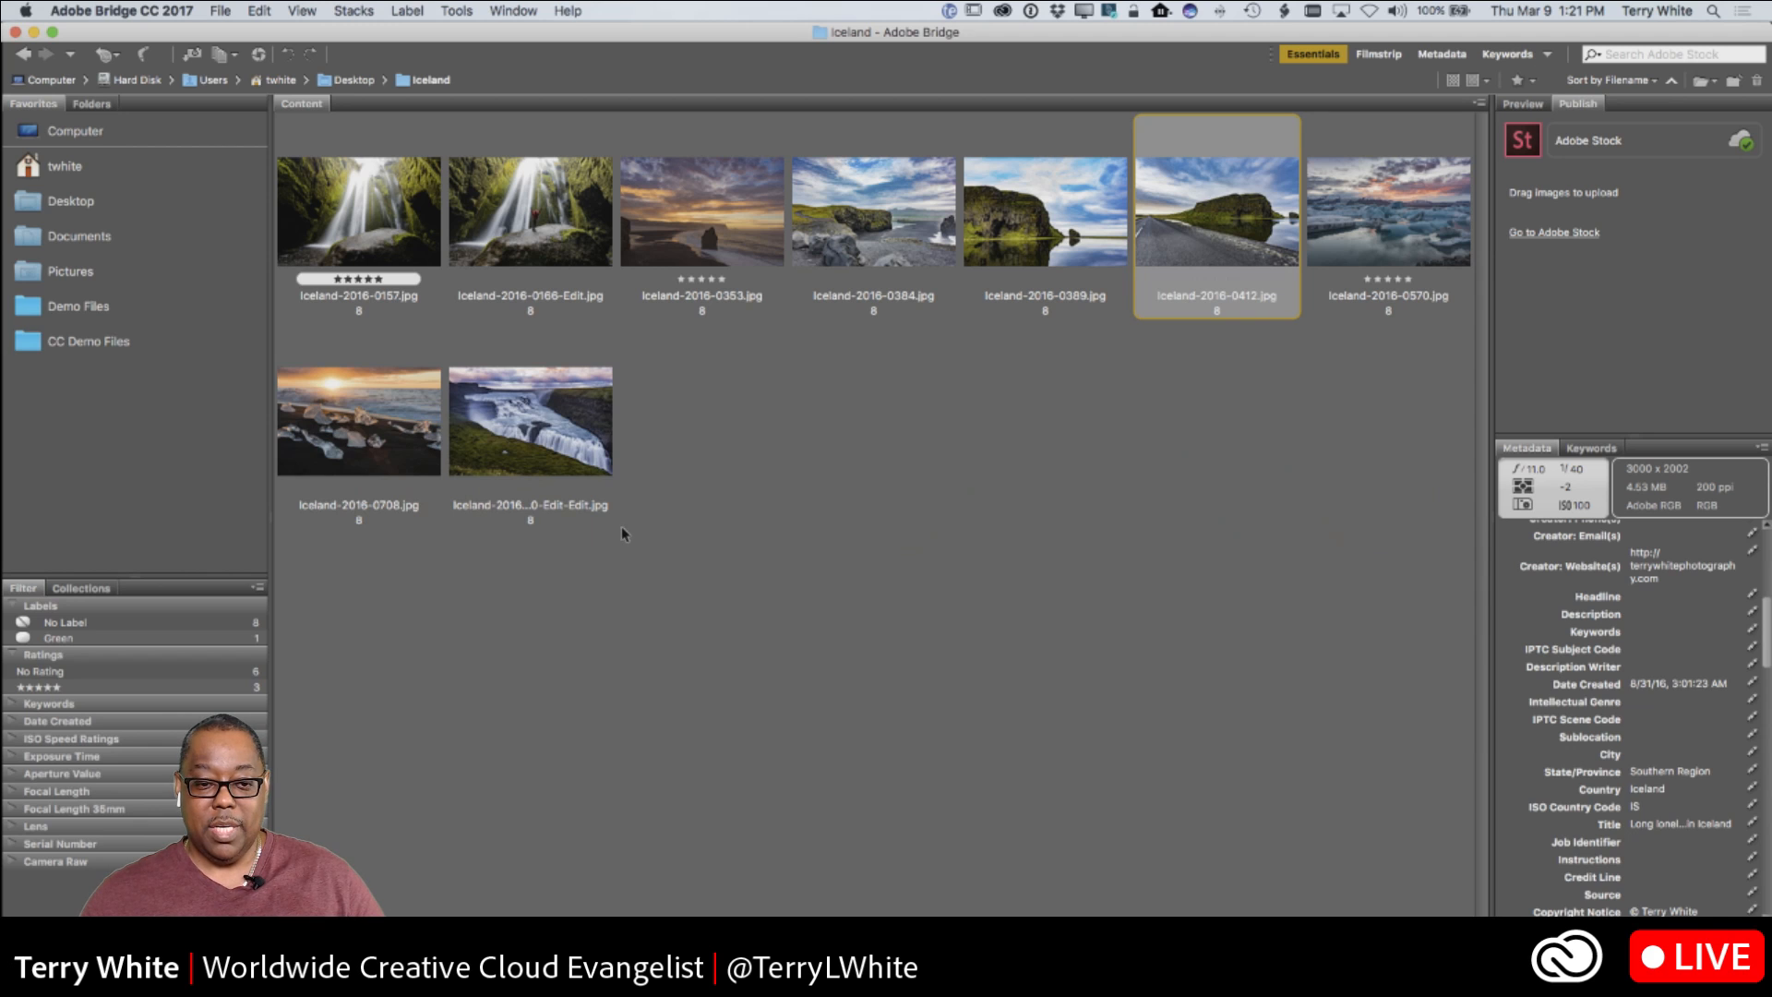
key(super+Tab)
key(super+Tab)
key(super+Tab)
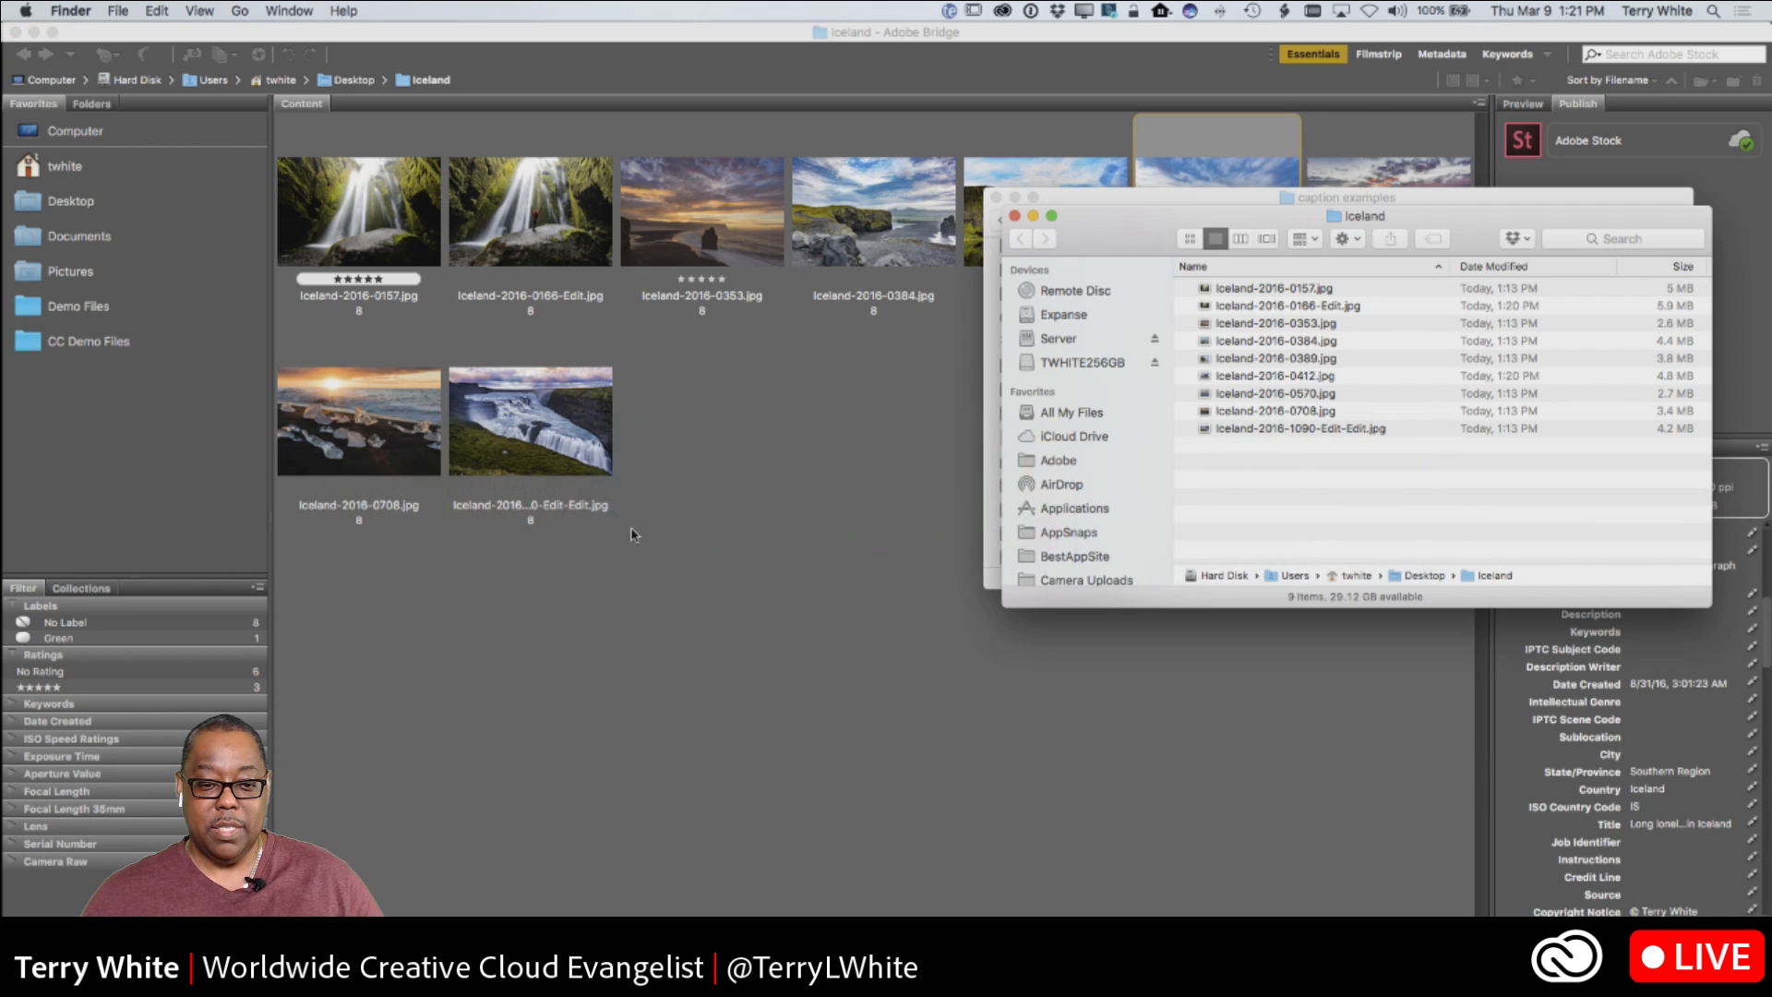
click(1293, 429)
key(space)
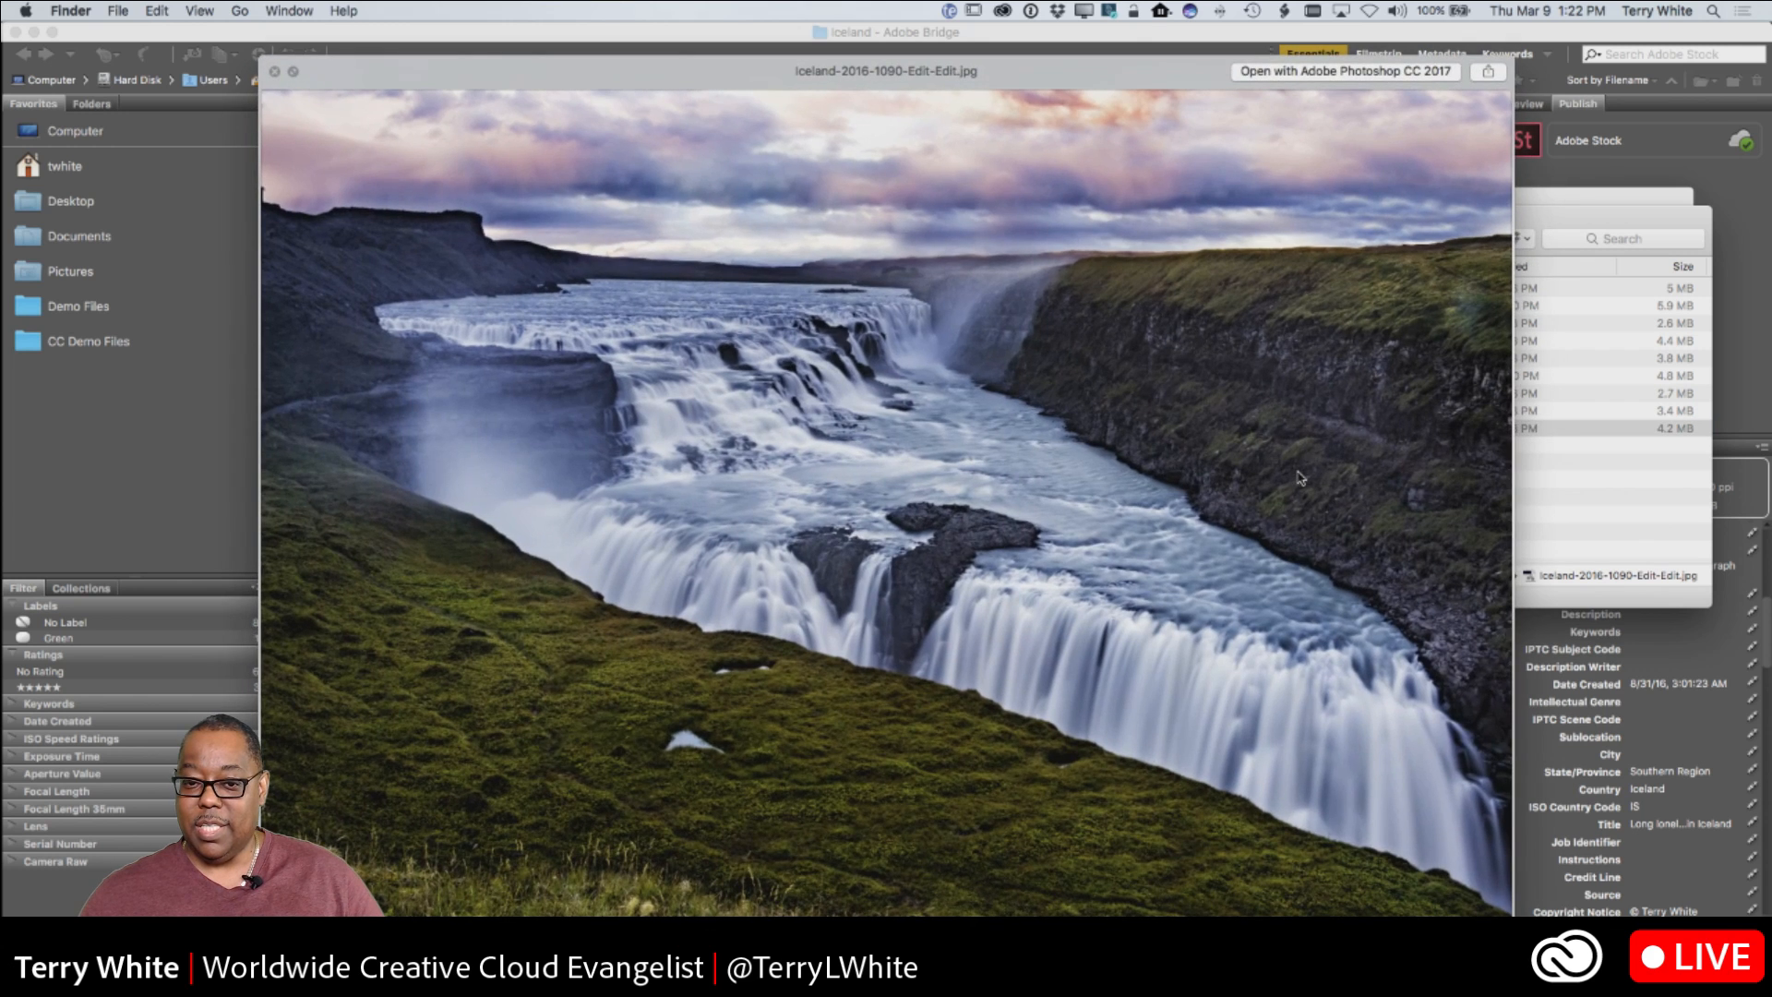
key(space)
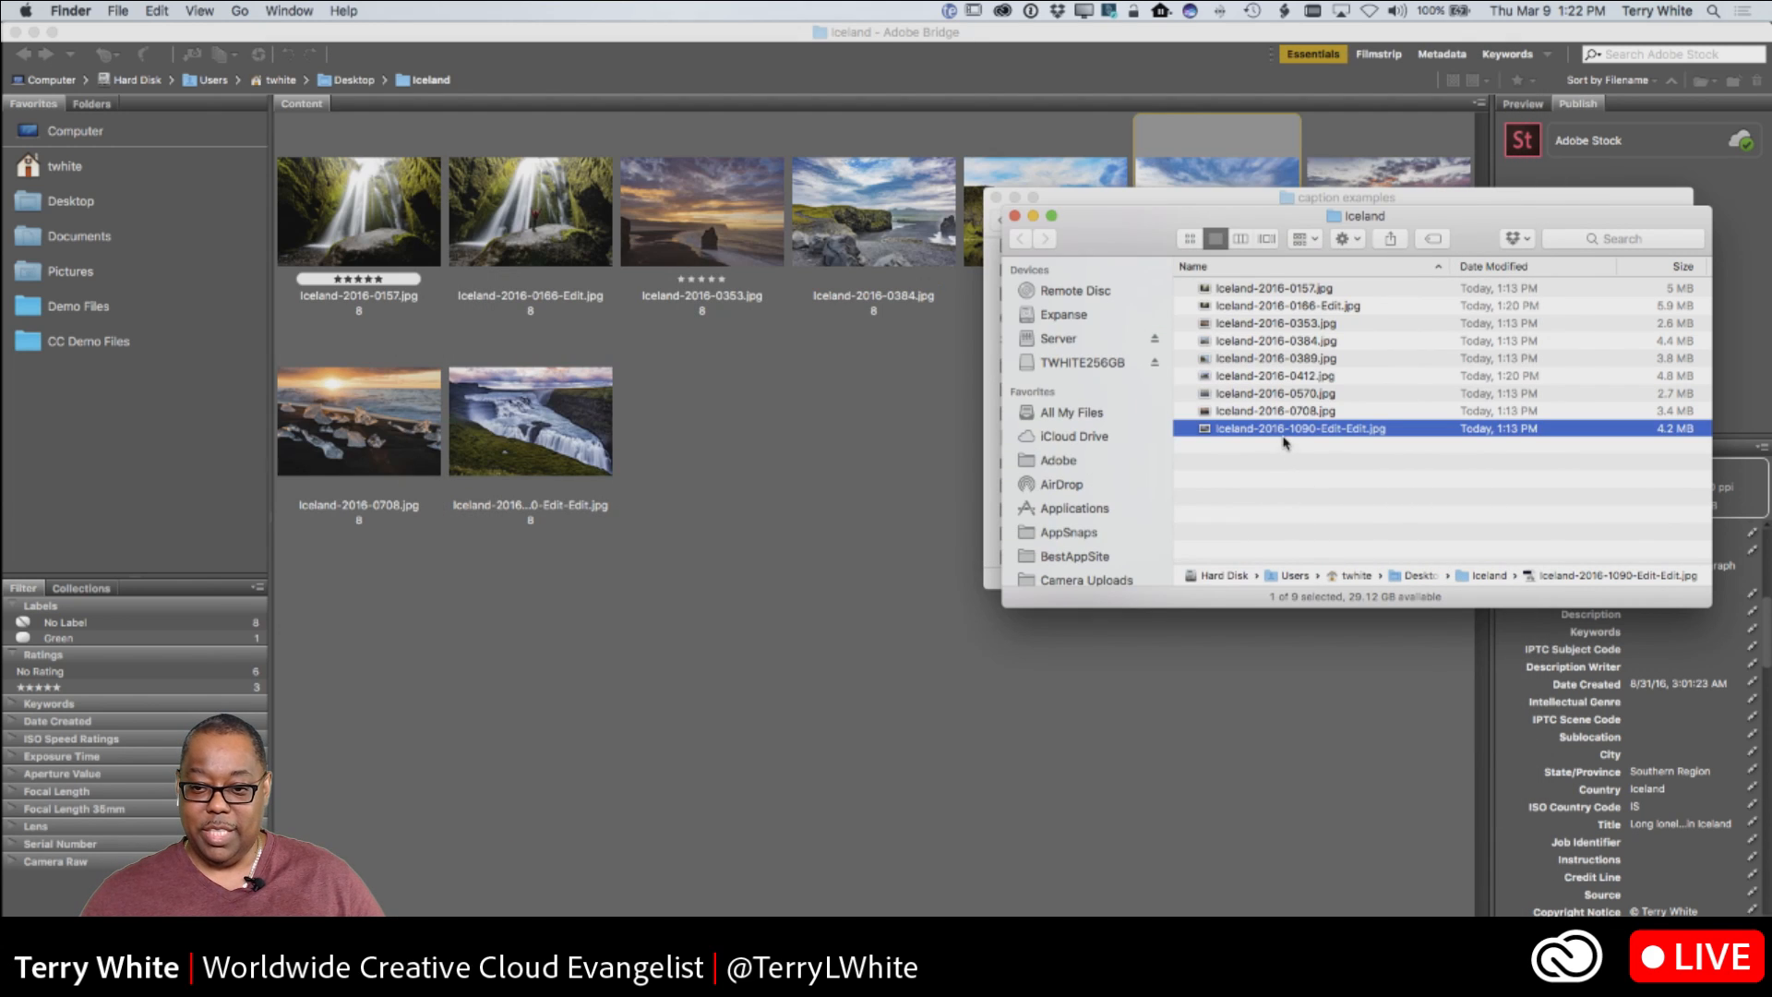
Replace the waterfall photo in the first frame of the InDesign spread's upper row with Iceland-2016-1090-Edit-Edit.jpg
drag(1285, 430, 294, 443)
key(super+Tab)
key(super+Tab)
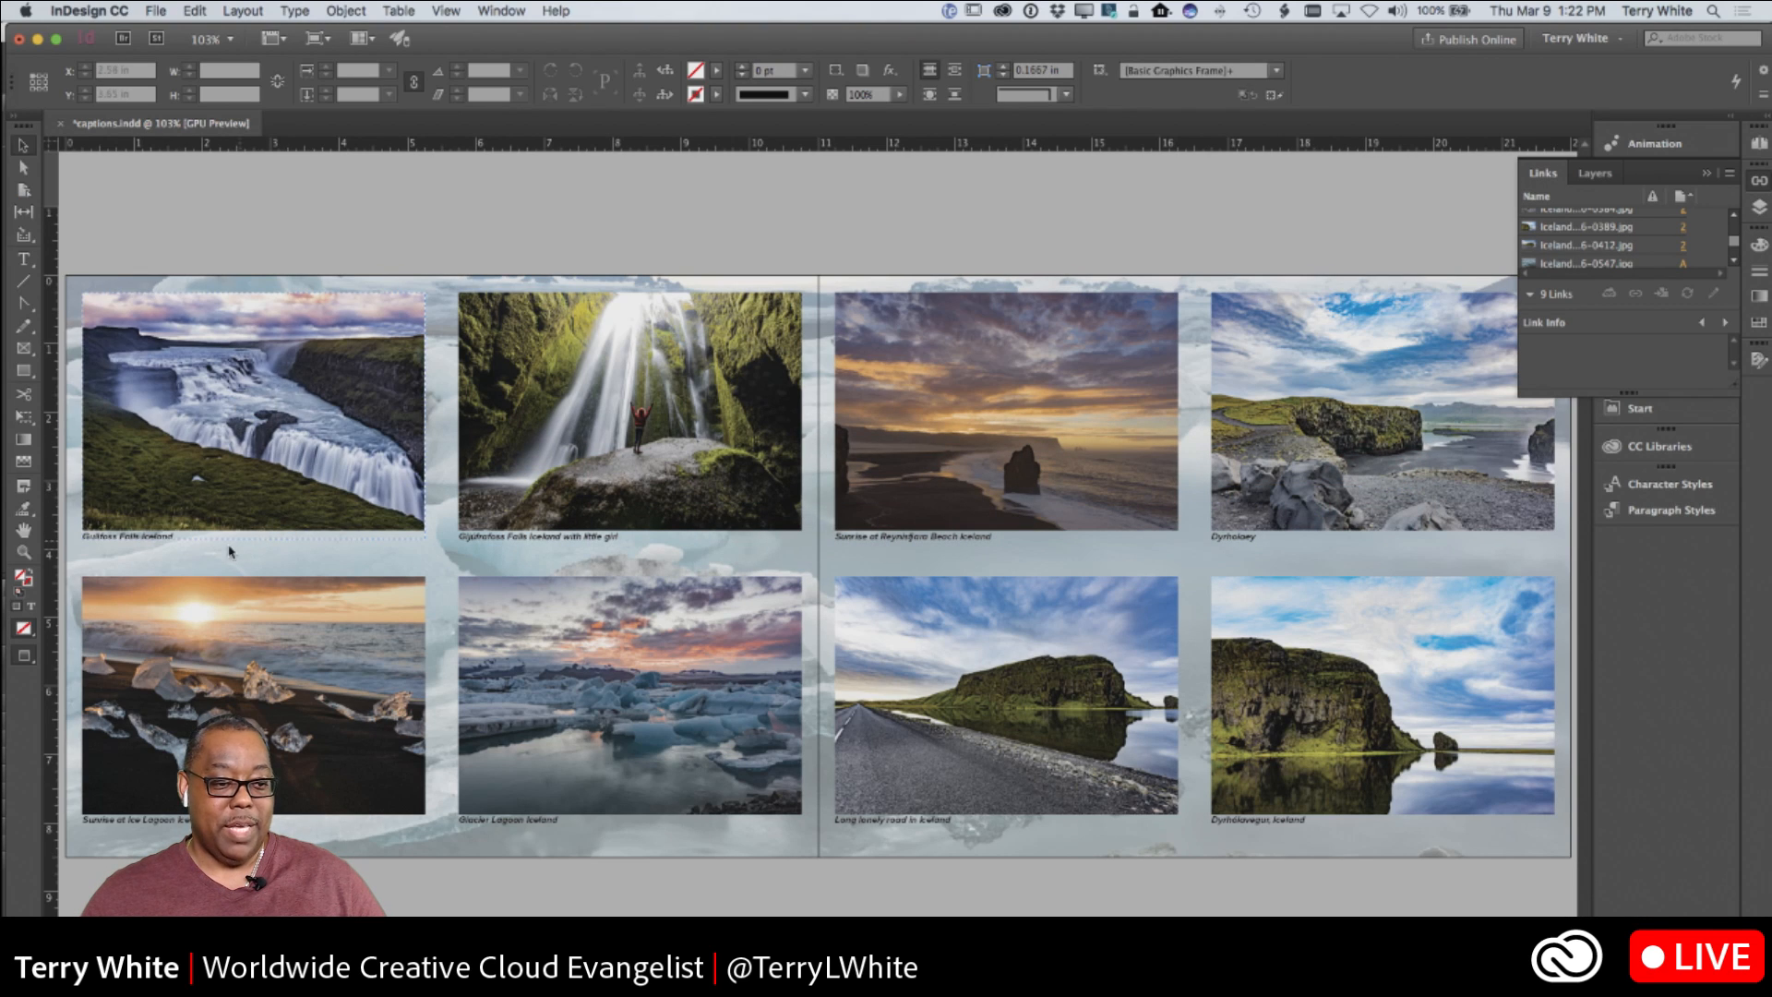